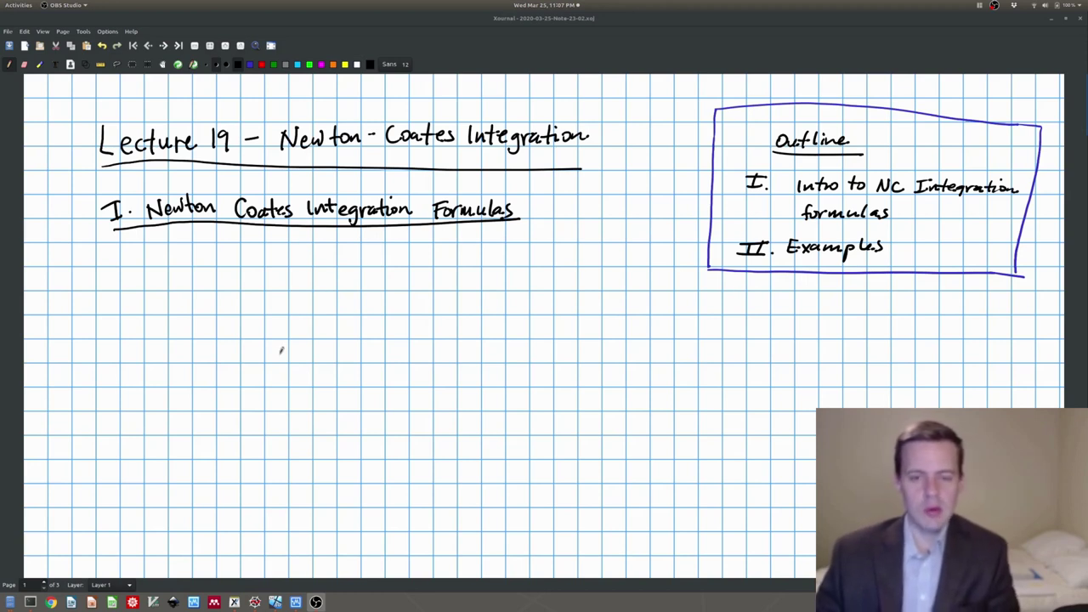
Step: Handwrite the bullet and the integral I = ∫ from a to b of f(x) dx
left_click(168, 255)
mouse_move(165, 260)
left_mouse_down()
mouse_move(336, 265)
mouse_move(477, 250)
mouse_move(494, 261)
mouse_move(483, 255)
mouse_move(530, 248)
mouse_move(596, 256)
left_mouse_up()
key("ctrl+z")
key("ctrl+z")
mouse_move(270, 311)
left_mouse_down()
mouse_move(279, 332)
mouse_move(282, 310)
mouse_move(303, 315)
mouse_move(326, 349)
left_mouse_up()
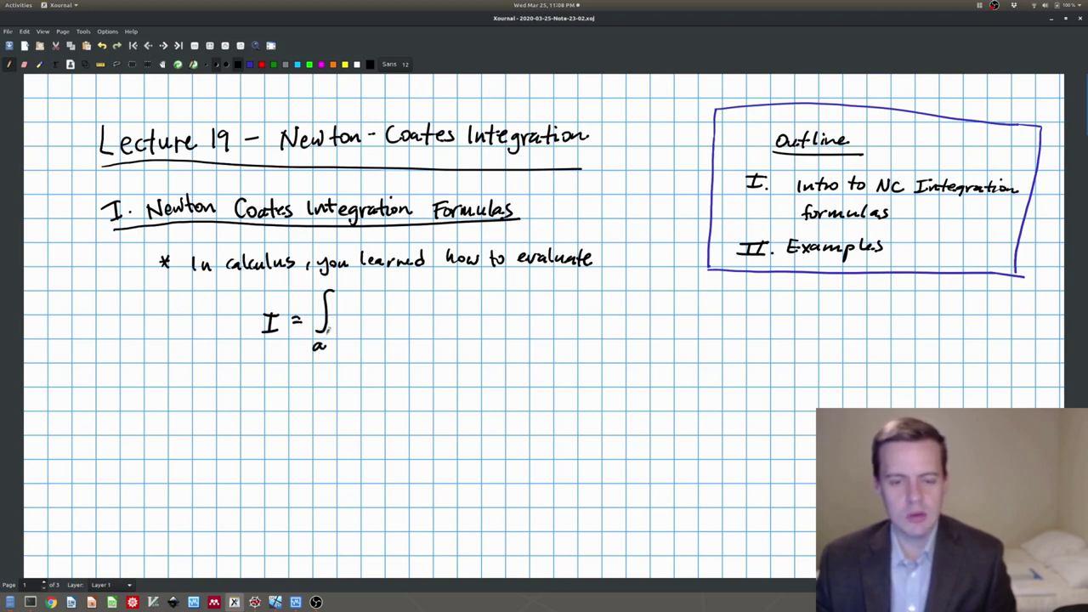
mouse_move(338, 274)
left_mouse_down()
mouse_move(343, 328)
mouse_move(411, 323)
left_mouse_up()
left_click_drag(410, 314, 402, 323)
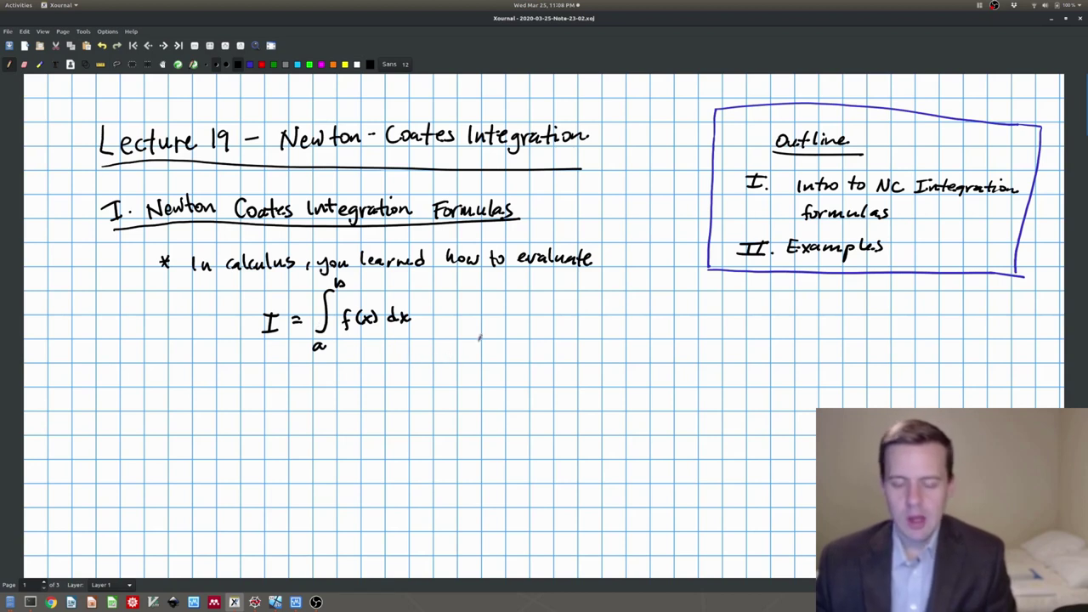
Step: Draw an arrow right of the integral labelled 'Analytical Soln'
left_click_drag(472, 318, 520, 316)
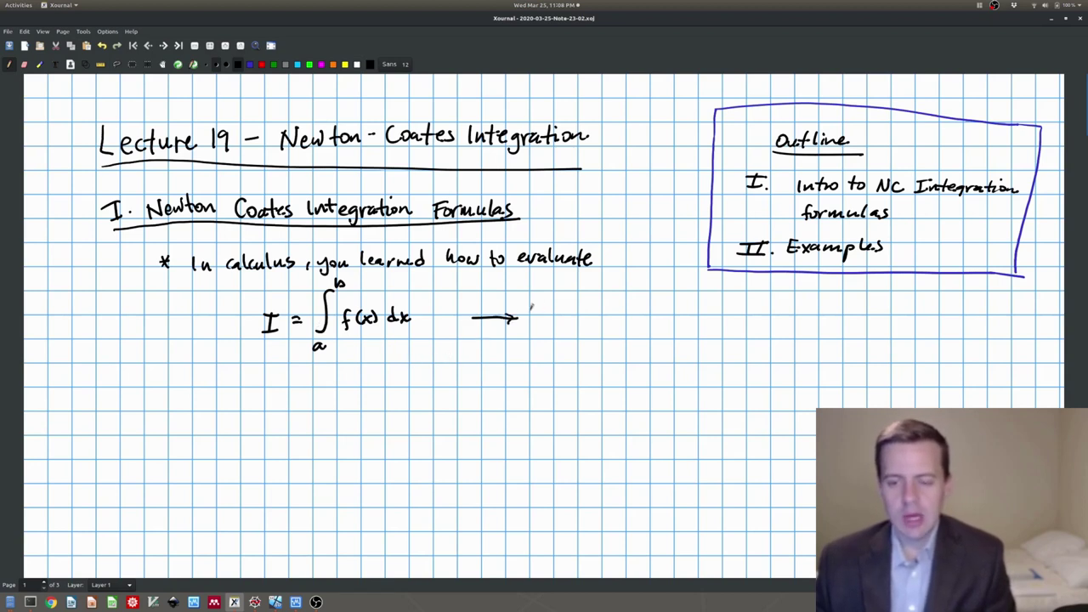
left_click_drag(473, 354, 531, 351)
mouse_move(496, 358)
left_mouse_down()
mouse_move(498, 373)
mouse_move(513, 359)
left_mouse_up()
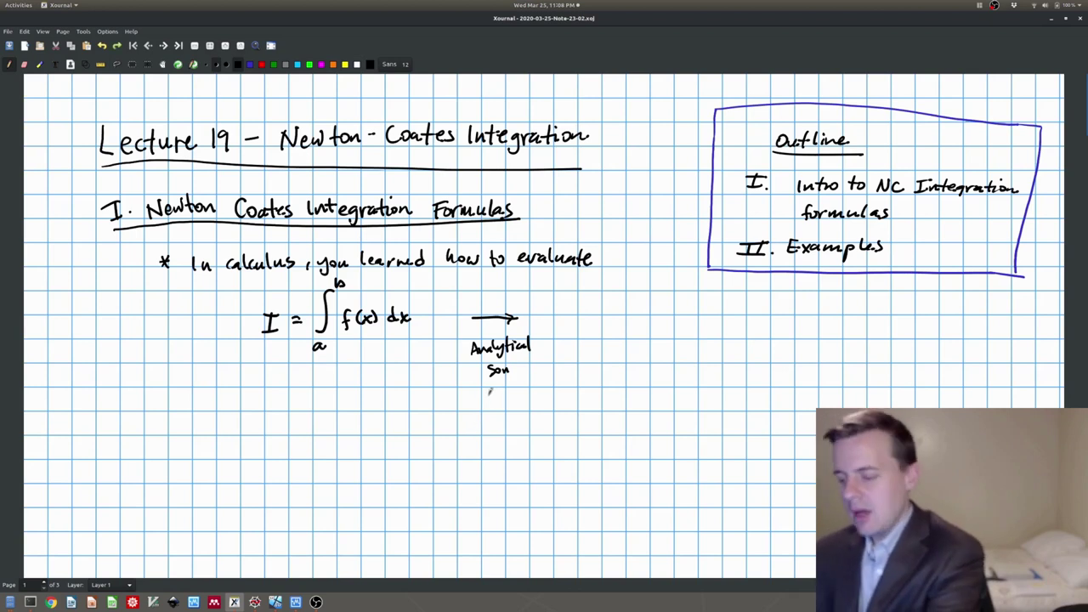
left_click_drag(508, 364, 515, 374)
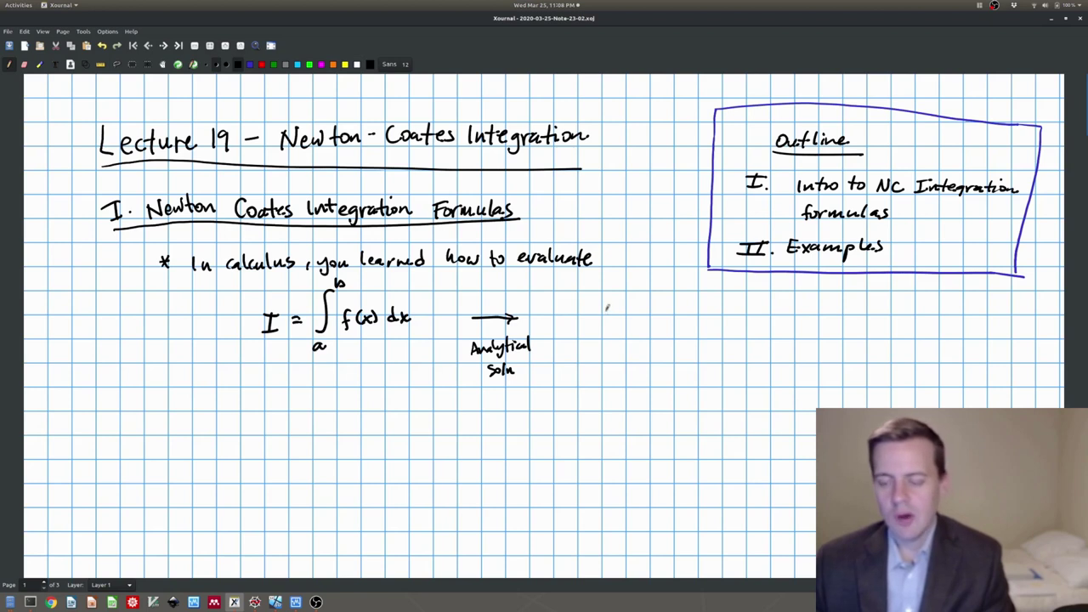
Step: Write the cases f(x) polynomial → easy and sin/exp → tables/memorize
left_click_drag(611, 301, 628, 308)
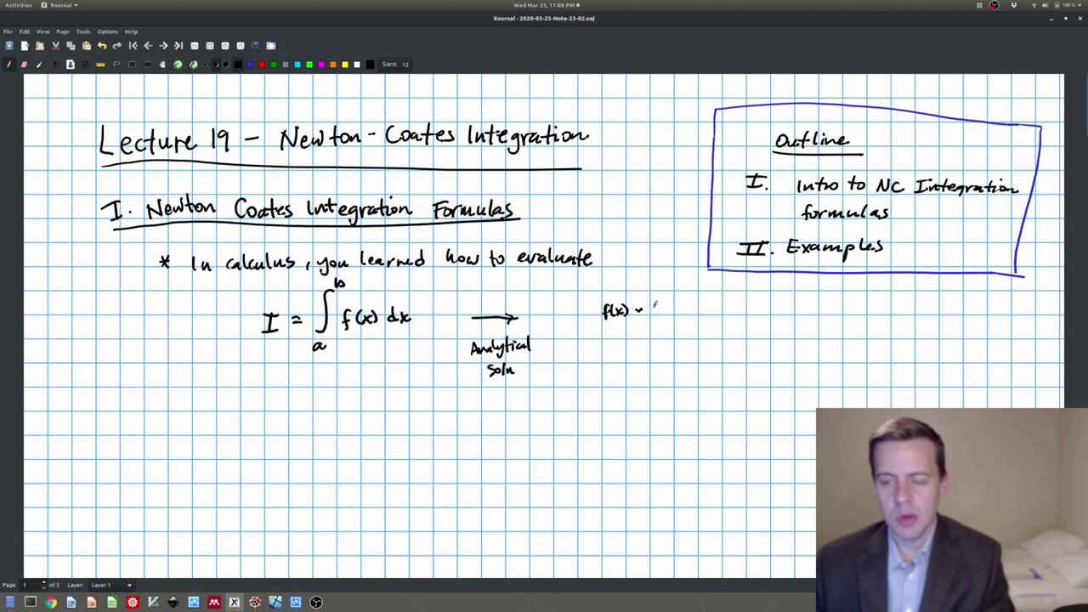
left_click_drag(669, 301, 670, 312)
left_click_drag(672, 306, 716, 311)
mouse_move(720, 294)
left_mouse_down()
mouse_move(722, 315)
mouse_move(832, 305)
left_mouse_up()
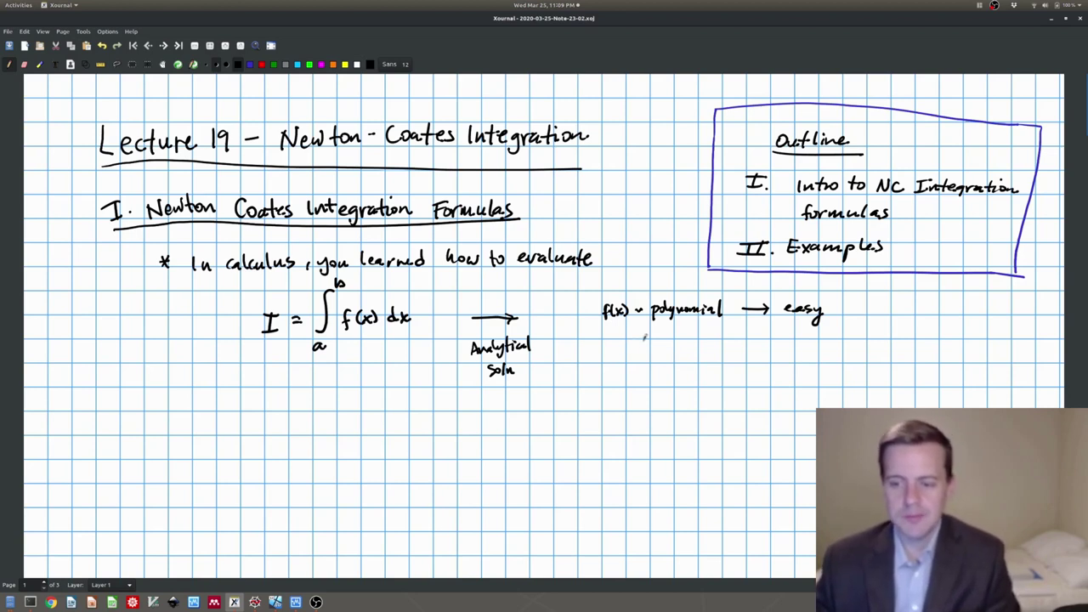
mouse_move(612, 347)
left_mouse_down()
mouse_move(715, 343)
mouse_move(687, 369)
mouse_move(748, 349)
left_mouse_up()
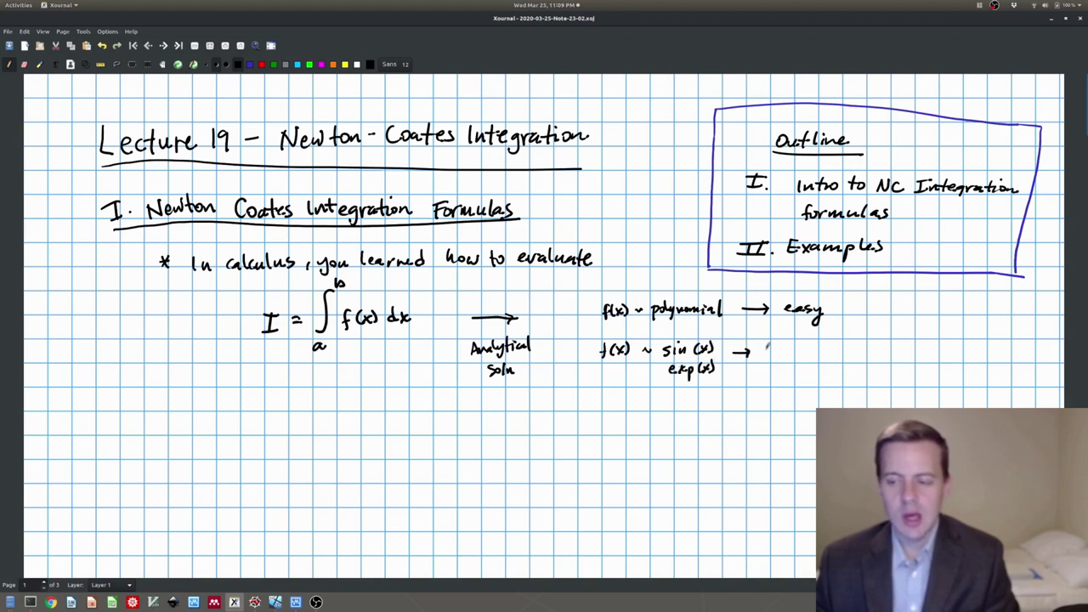
left_click_drag(767, 344, 878, 344)
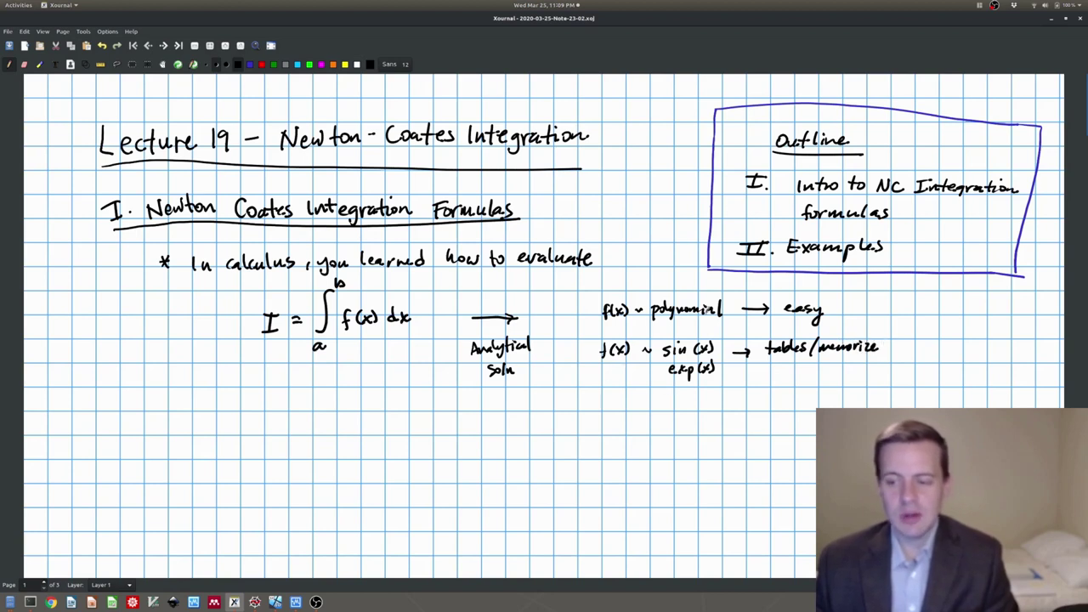
Step: Add combos → u-sub, int. by parts, and begin the impossible case line
left_click_drag(648, 397, 670, 401)
left_click_drag(678, 396, 697, 400)
left_click_drag(701, 390, 755, 393)
mouse_move(749, 388)
left_mouse_down()
mouse_move(749, 397)
mouse_move(809, 390)
left_mouse_up()
left_click_drag(812, 380, 817, 393)
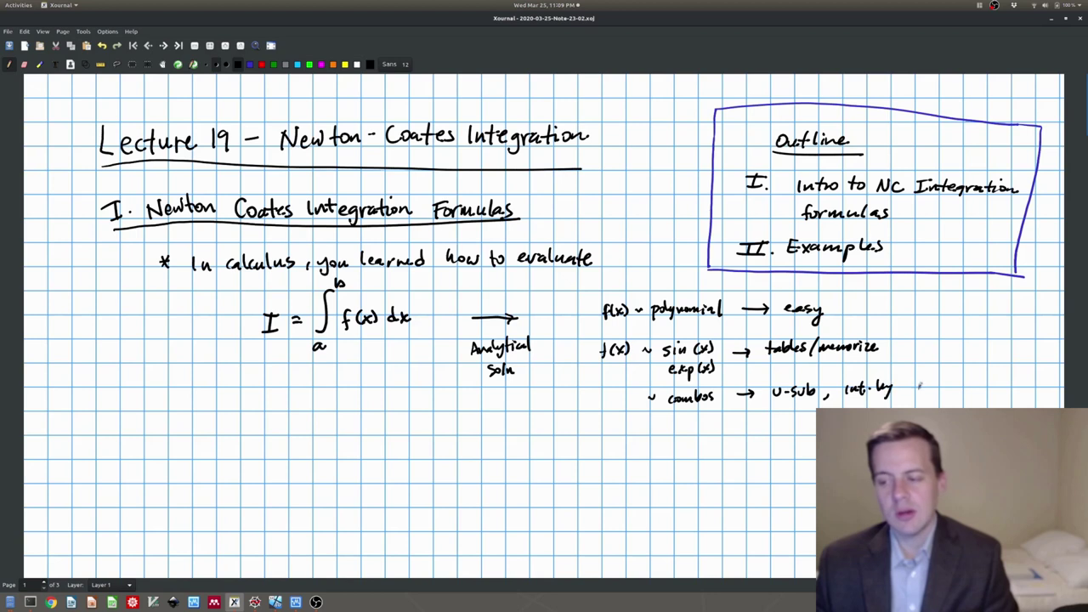
left_click_drag(908, 381, 913, 385)
left_click_drag(918, 383, 926, 382)
left_click_drag(930, 374, 932, 389)
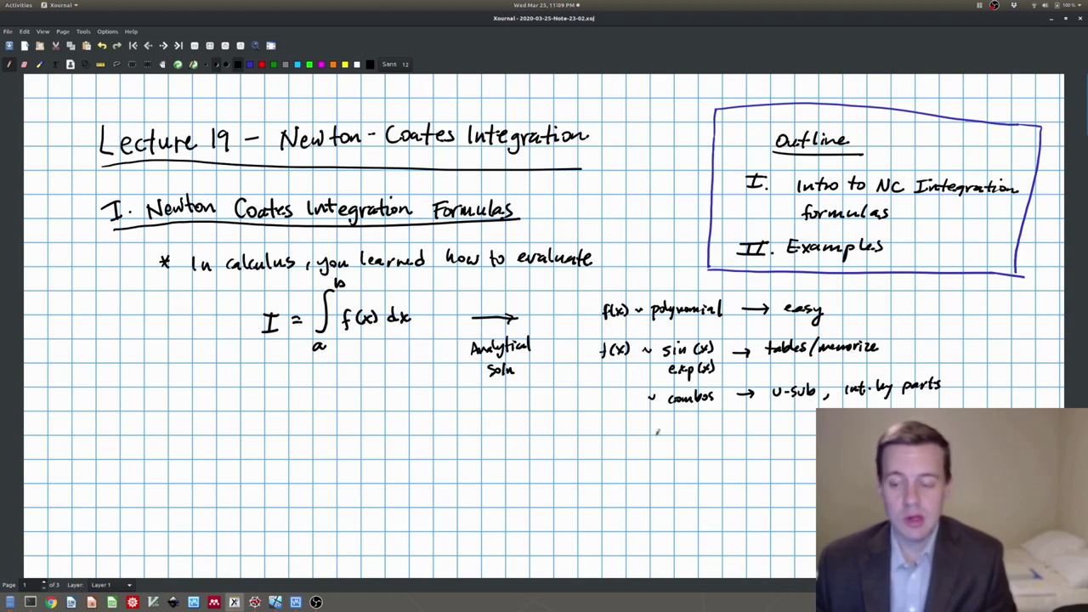
mouse_move(643, 438)
left_mouse_down()
mouse_move(758, 432)
mouse_move(783, 438)
mouse_move(780, 446)
mouse_move(812, 421)
left_mouse_up()
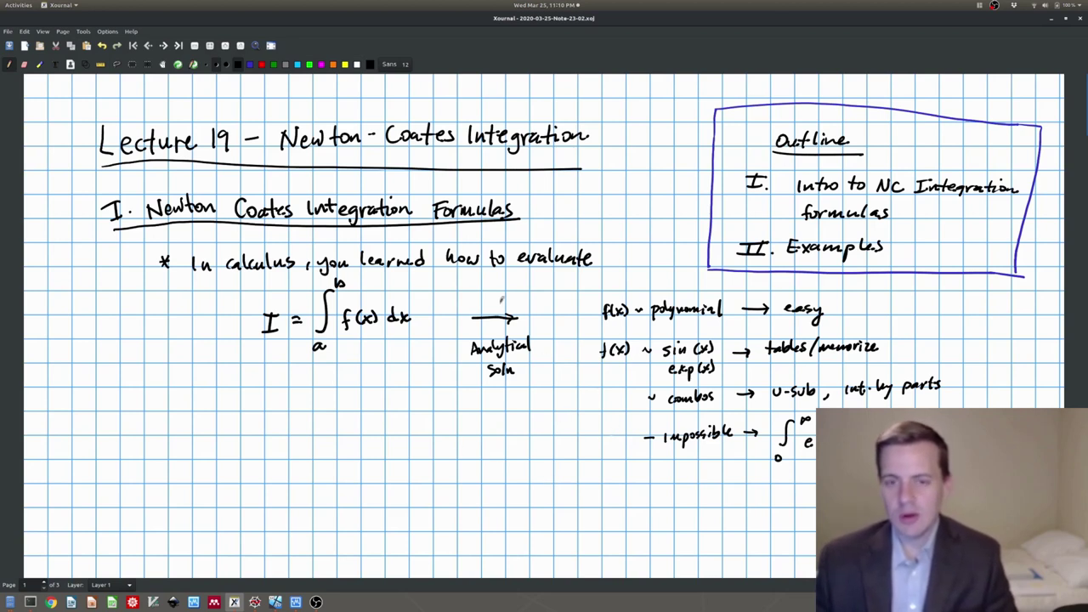
Step: Cross out 'Analytical' with a red X
left_click(262, 65)
mouse_move(576, 391)
left_mouse_down()
mouse_move(594, 409)
mouse_move(576, 409)
left_mouse_up()
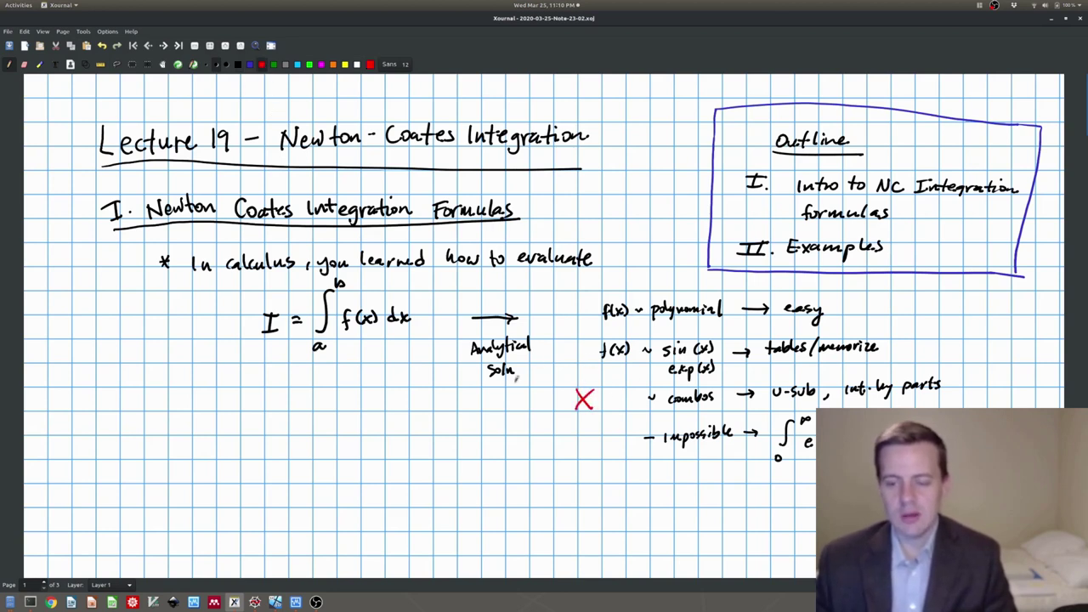
key("ctrl+z")
key("ctrl+z")
mouse_move(497, 339)
left_mouse_down()
mouse_move(516, 367)
mouse_move(489, 373)
left_mouse_up()
Step: Write '↳ Numerical' in black under the integral with a small blue smiley
left_click(238, 63)
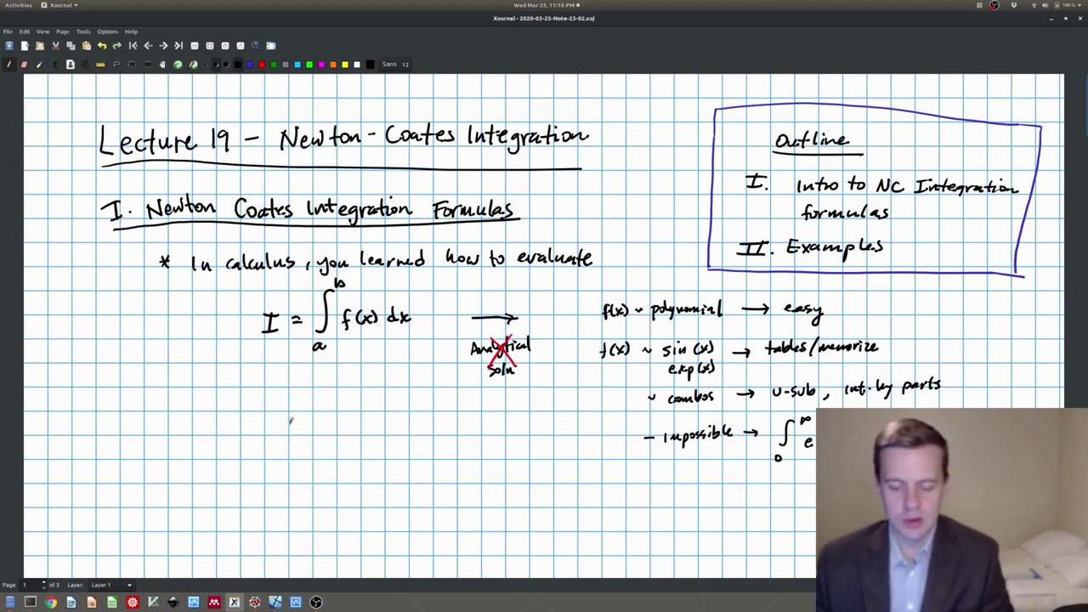
mouse_move(312, 365)
left_mouse_down()
mouse_move(323, 384)
mouse_move(400, 380)
left_mouse_up()
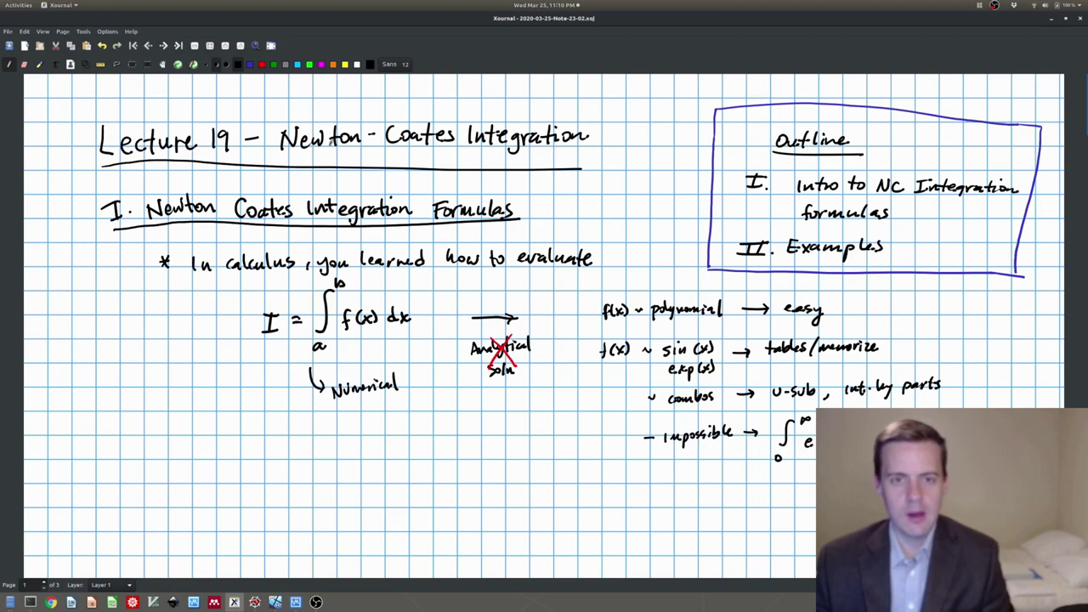
left_click(249, 64)
left_click_drag(354, 408, 368, 417)
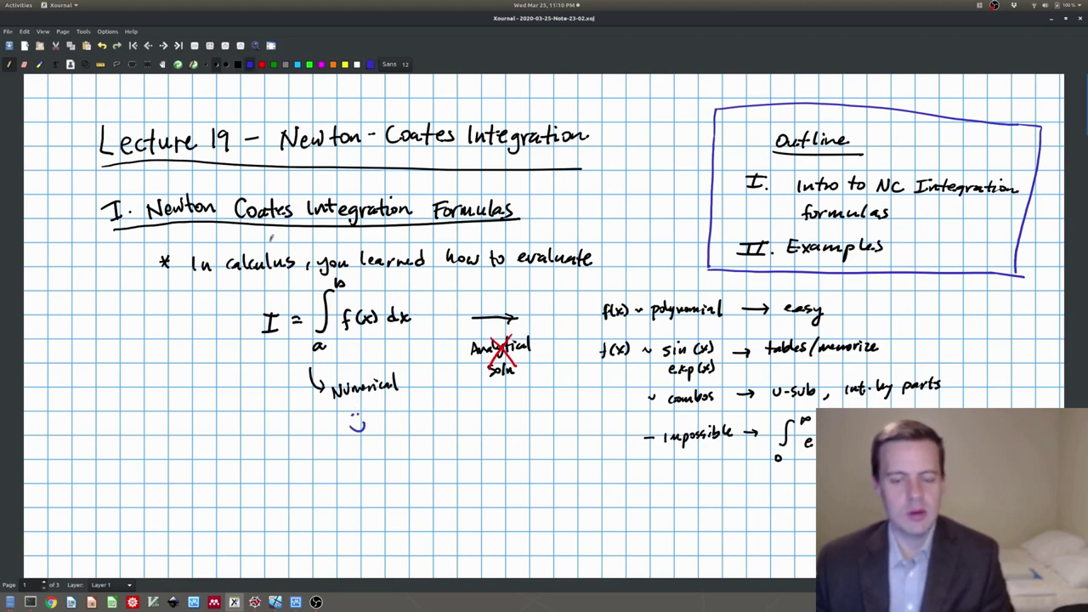
left_click(238, 65)
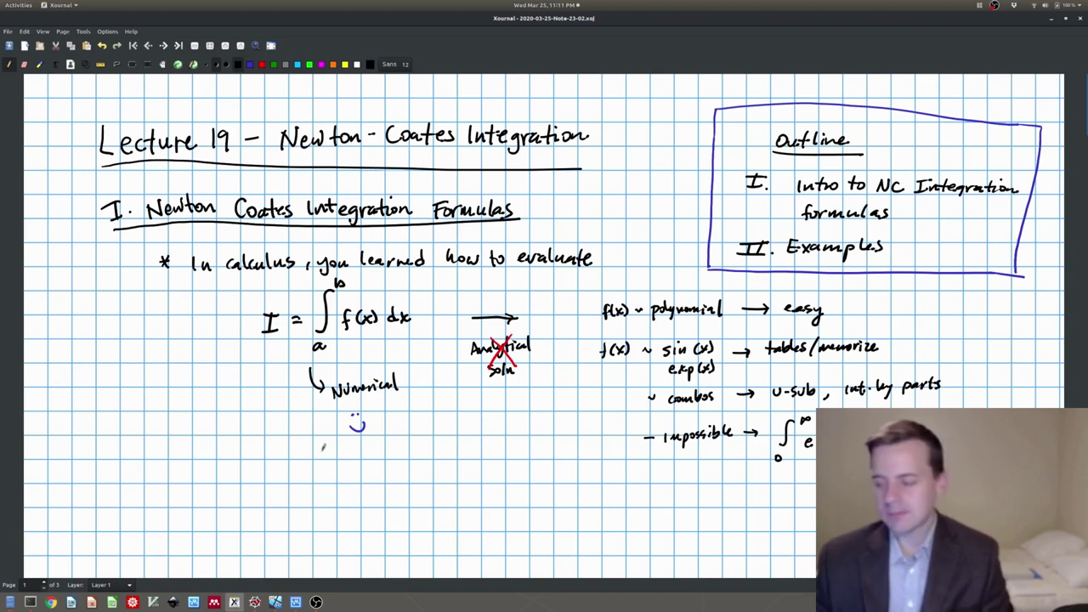
Step: Write the bullet 'Notation: "Quadrature"' with 'Numerical' and an arrow beneath it
scroll(323, 446, "down", 2)
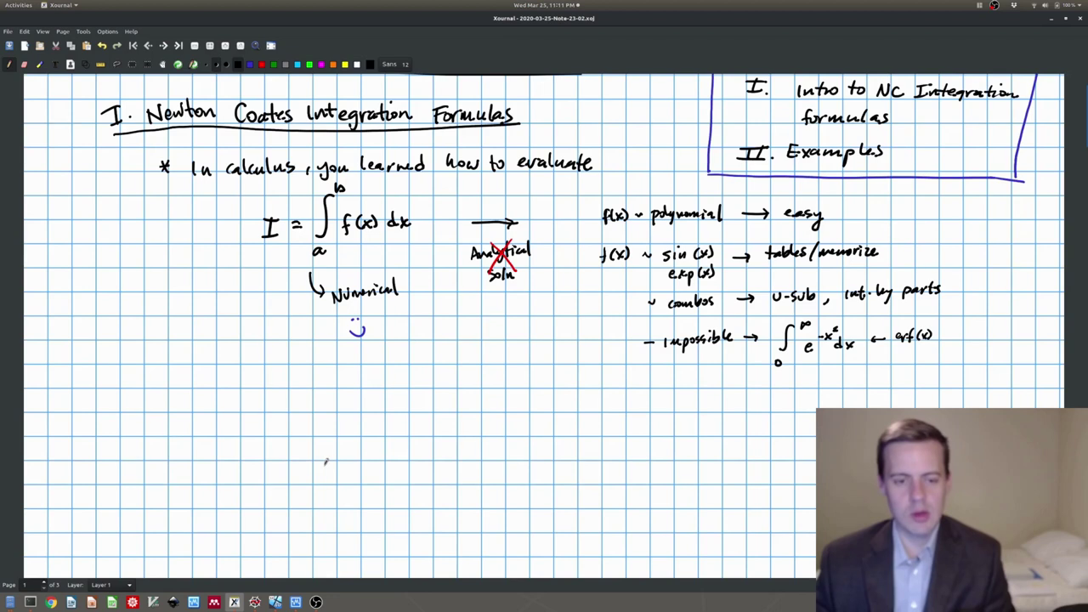
mouse_move(176, 369)
left_mouse_down()
mouse_move(236, 357)
mouse_move(248, 365)
left_mouse_up()
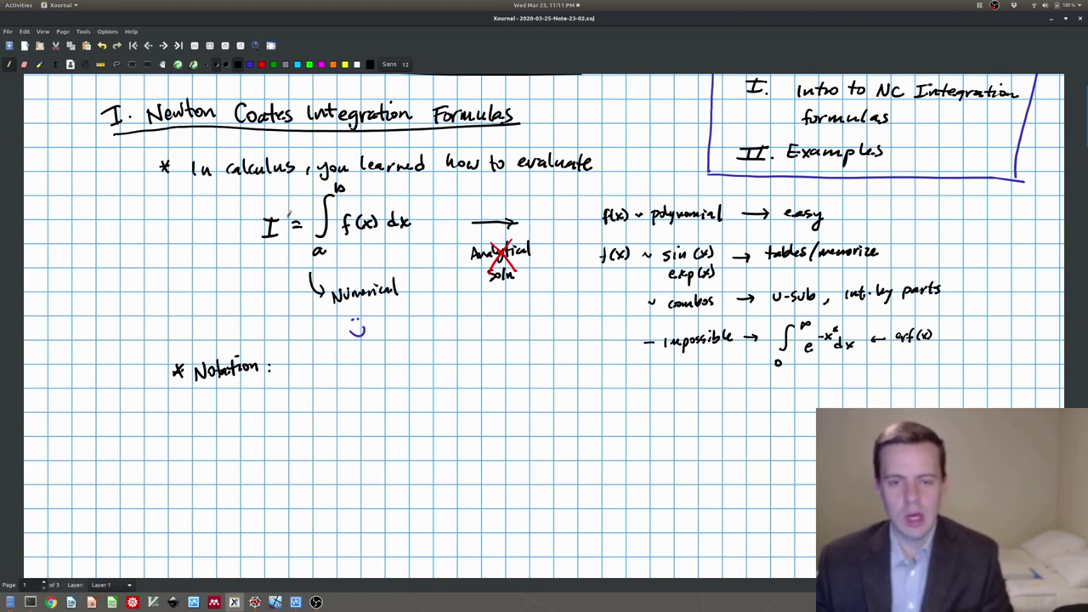
mouse_move(298, 359)
left_mouse_down()
mouse_move(325, 377)
mouse_move(344, 363)
mouse_move(384, 368)
left_mouse_up()
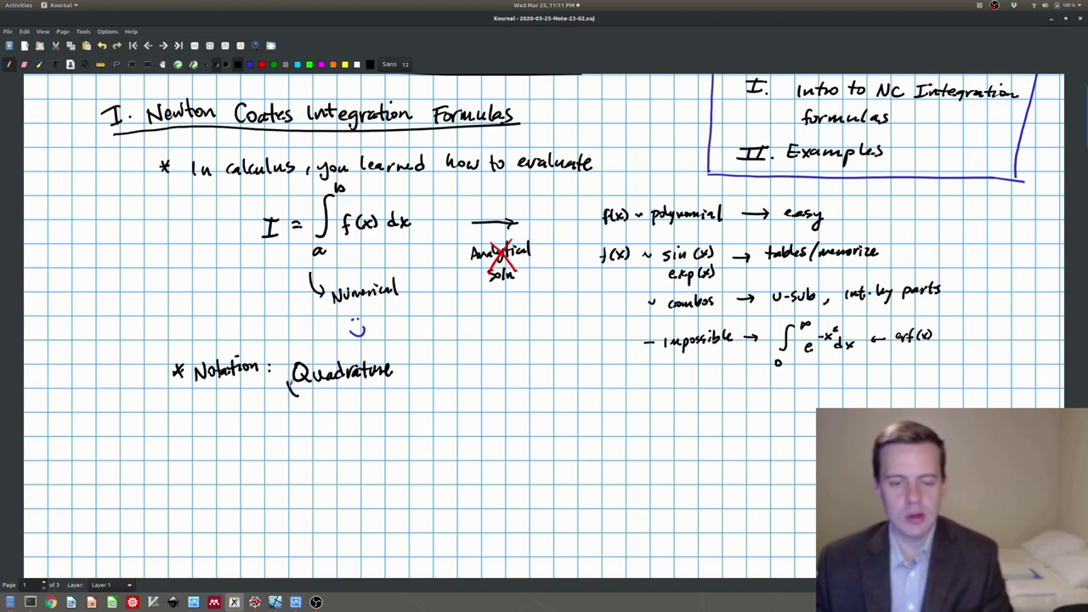
left_click_drag(307, 408, 363, 389)
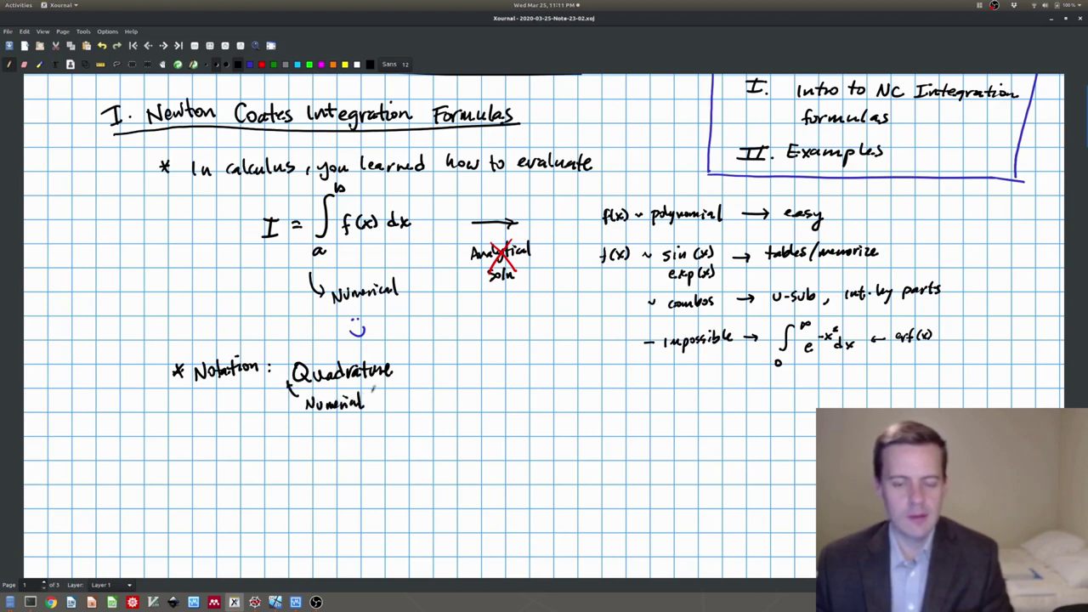
left_click_drag(285, 350, 293, 358)
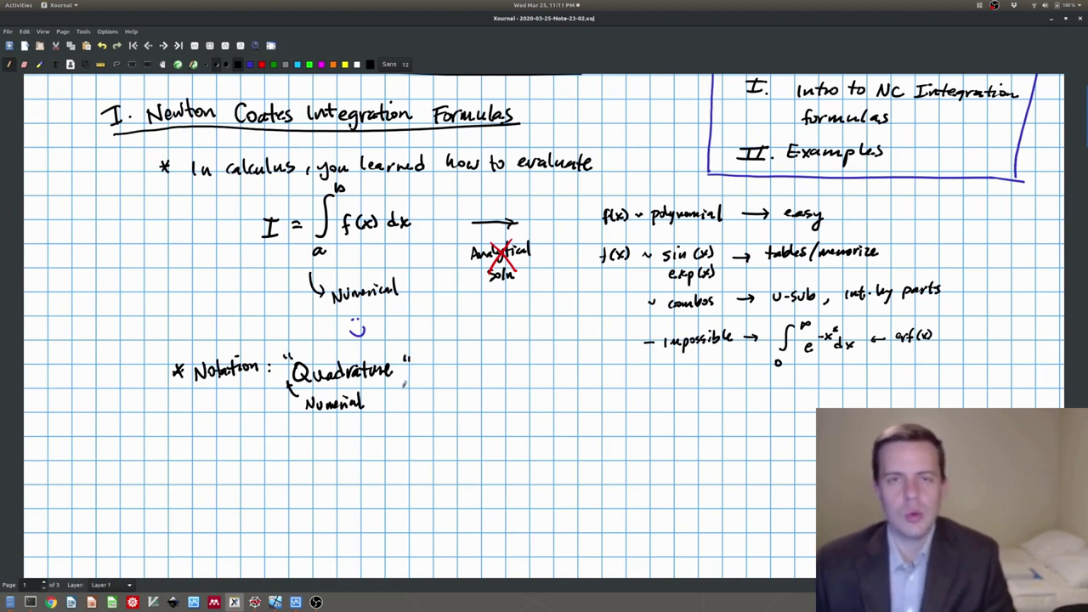
left_click_drag(405, 376, 400, 387)
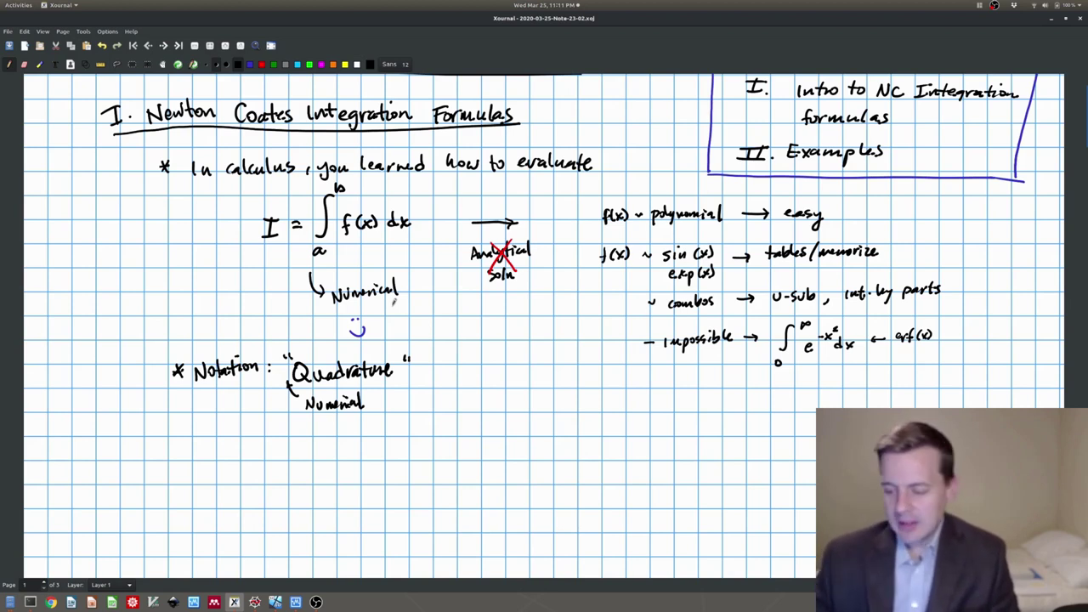
Step: Write the bullet 'How solve for I numerically?'
scroll(399, 311, "down", 3)
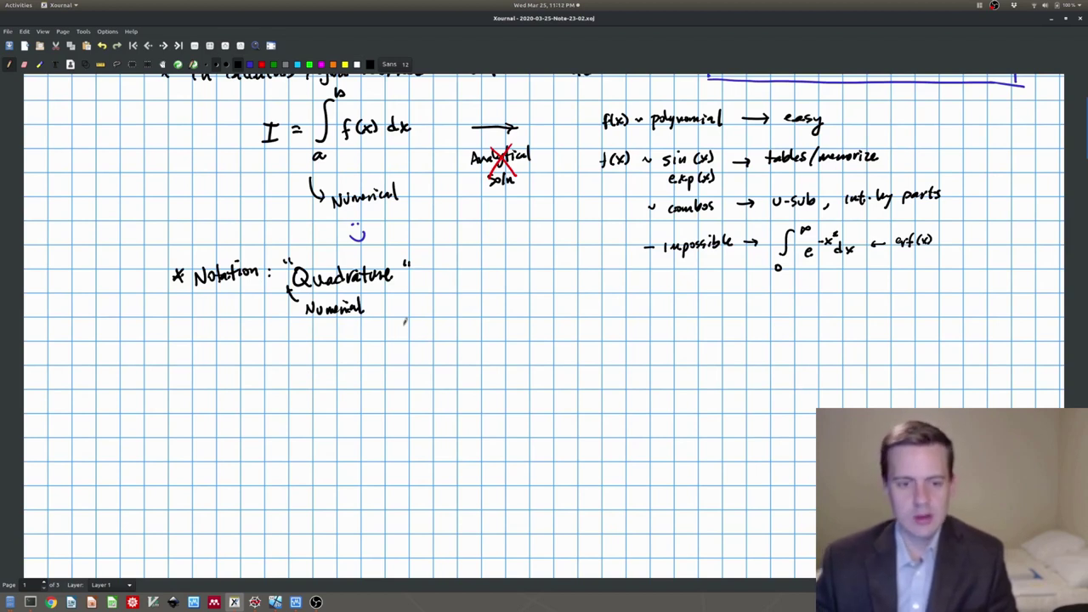
mouse_move(175, 352)
left_mouse_down()
mouse_move(182, 365)
mouse_move(214, 354)
left_mouse_up()
left_click_drag(219, 352, 314, 362)
left_click_drag(321, 352, 355, 362)
left_click_drag(350, 362, 363, 360)
left_click_drag(349, 347, 483, 353)
left_click(482, 361)
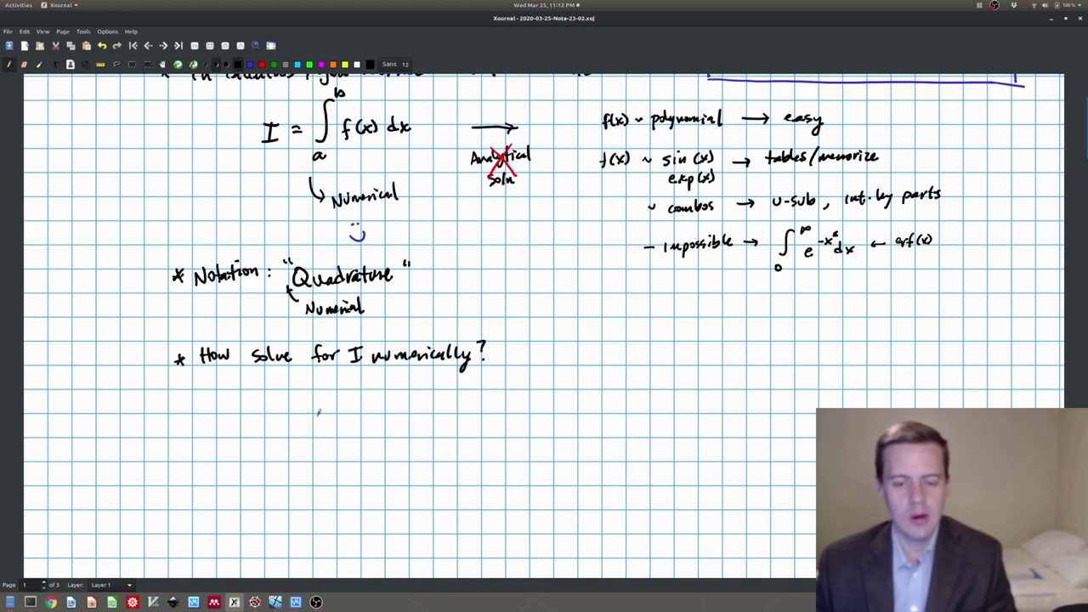
Step: Rewrite the integral I = ∫ from a to b of f(x) dx below the question
left_click_drag(287, 396, 286, 415)
left_click_drag(280, 416, 295, 414)
mouse_move(349, 382)
left_mouse_down()
mouse_move(334, 427)
mouse_move(341, 435)
left_mouse_up()
left_click_drag(352, 372, 361, 423)
left_click_drag(360, 413, 375, 417)
left_click_drag(382, 401, 383, 415)
mouse_move(396, 401)
left_mouse_down()
mouse_move(401, 417)
mouse_move(422, 398)
left_mouse_up()
left_click_drag(426, 406, 435, 416)
left_click_drag(434, 406, 426, 416)
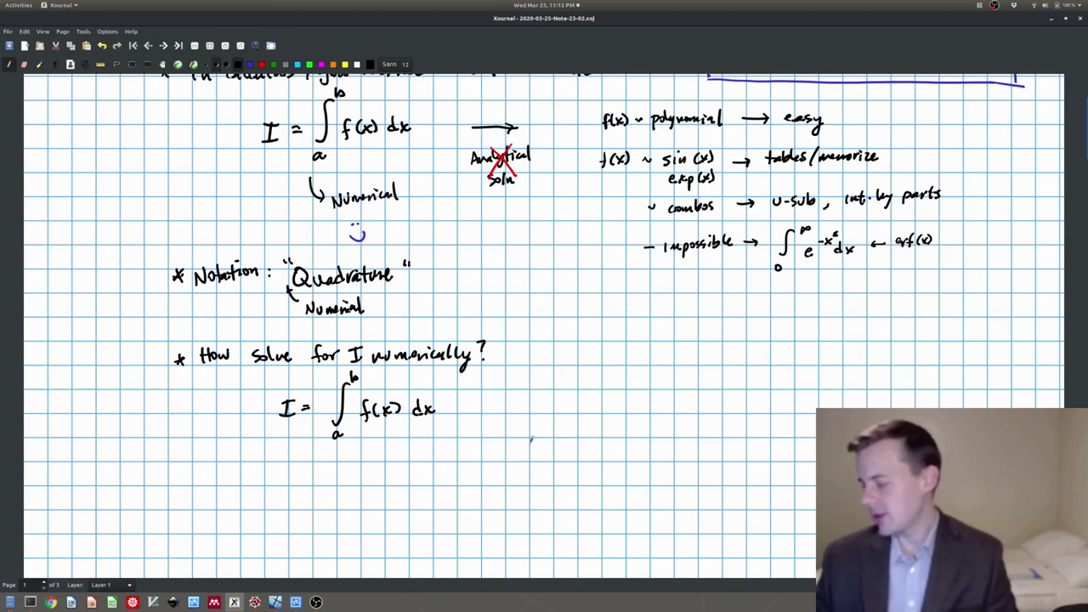
Step: Write '(1) f(x) in general can't be done by hand' with an arrow, then begin 'But polynomials can'
scroll(531, 440, "down", 1)
scroll(531, 440, "down", 5)
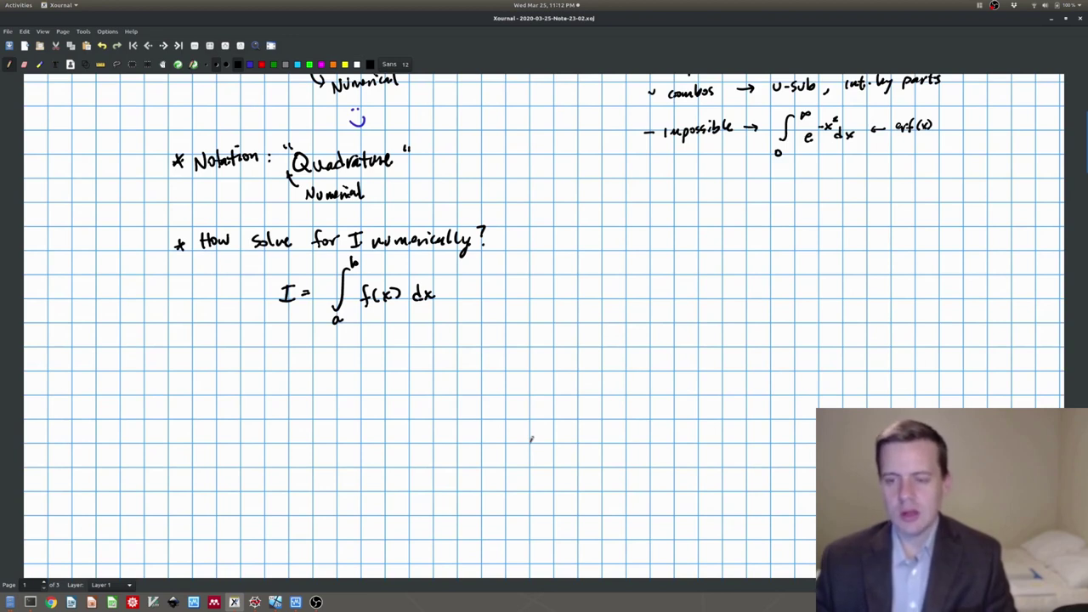
left_click_drag(565, 255, 566, 272)
mouse_move(573, 255)
left_mouse_down()
mouse_move(576, 272)
mouse_move(558, 272)
left_mouse_up()
left_click_drag(621, 251, 610, 271)
left_click_drag(606, 260, 626, 270)
left_click_drag(637, 256, 641, 267)
mouse_move(644, 252)
left_mouse_down()
mouse_move(646, 270)
mouse_move(738, 255)
mouse_move(781, 269)
left_mouse_up()
mouse_move(787, 255)
left_mouse_down()
mouse_move(786, 268)
mouse_move(826, 269)
left_mouse_up()
left_click_drag(836, 253, 835, 268)
mouse_move(849, 262)
left_mouse_down()
mouse_move(890, 283)
mouse_move(934, 272)
left_mouse_up()
left_click_drag(942, 259, 945, 269)
mouse_move(846, 246)
left_mouse_down()
mouse_move(862, 180)
mouse_move(869, 192)
left_mouse_up()
left_click_drag(595, 291, 600, 308)
left_click_drag(605, 298, 768, 299)
Step: Finish 'polynomials can.' and write f(x) → P(x) with a small smiley
left_click_drag(768, 296, 776, 299)
left_click(782, 299)
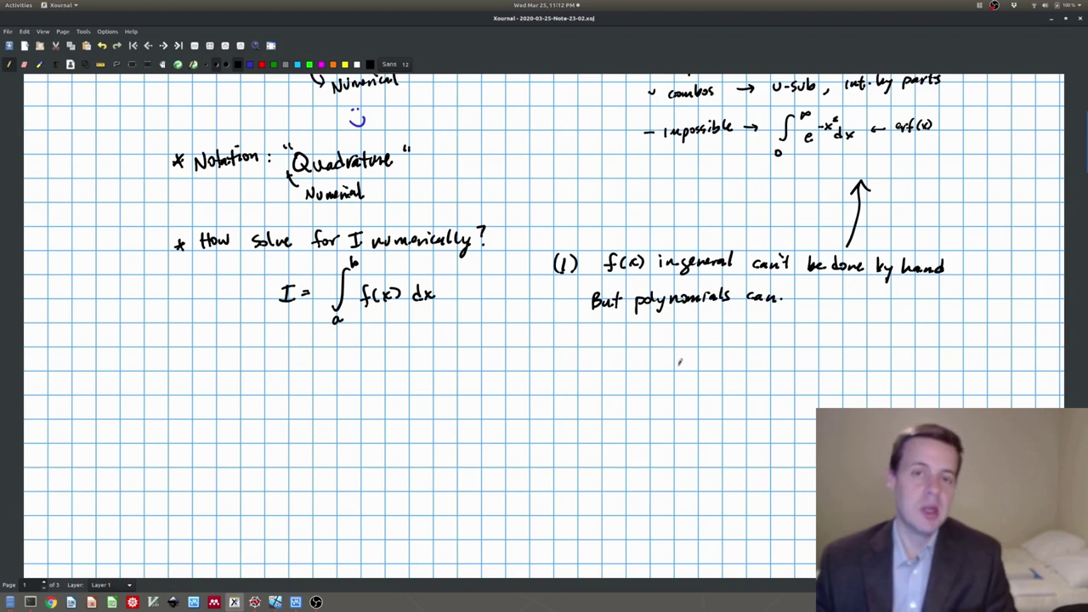
left_click_drag(651, 323, 643, 344)
left_click_drag(637, 334, 654, 343)
left_click_drag(663, 326, 663, 340)
mouse_move(675, 320)
left_mouse_down()
mouse_move(678, 340)
mouse_move(738, 340)
left_mouse_up()
left_click_drag(739, 325, 755, 339)
left_click_drag(768, 325, 847, 328)
left_click(840, 322)
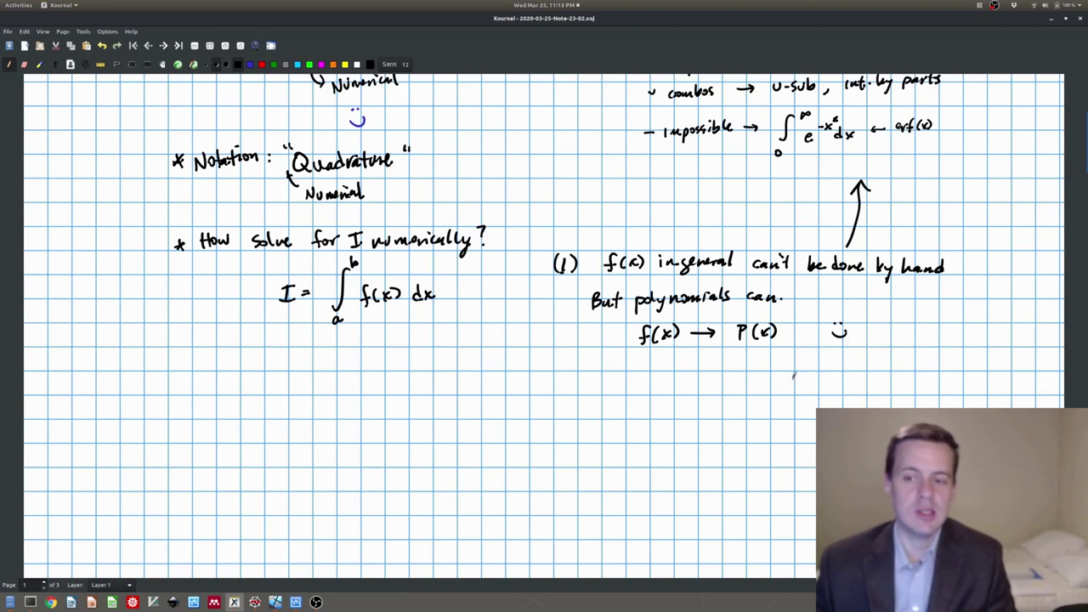
Step: Write '(2) Interpolation can do this!' with 'piecewise polynomial' beneath it
left_click_drag(560, 382, 568, 385)
mouse_move(567, 367)
left_mouse_down()
mouse_move(569, 389)
mouse_move(553, 393)
left_mouse_up()
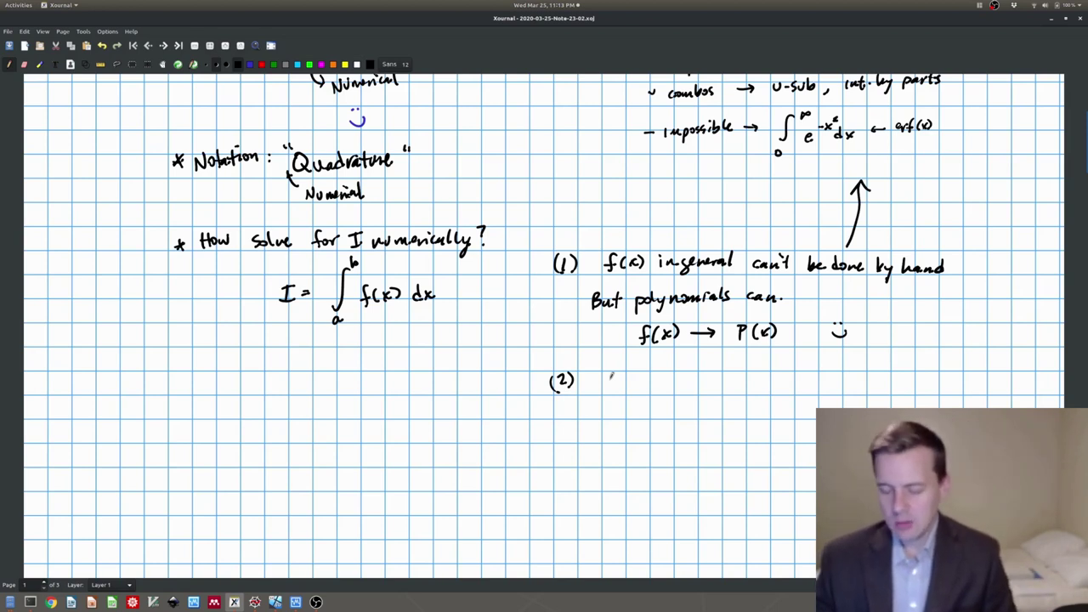
left_click_drag(592, 376, 816, 379)
left_click(687, 362)
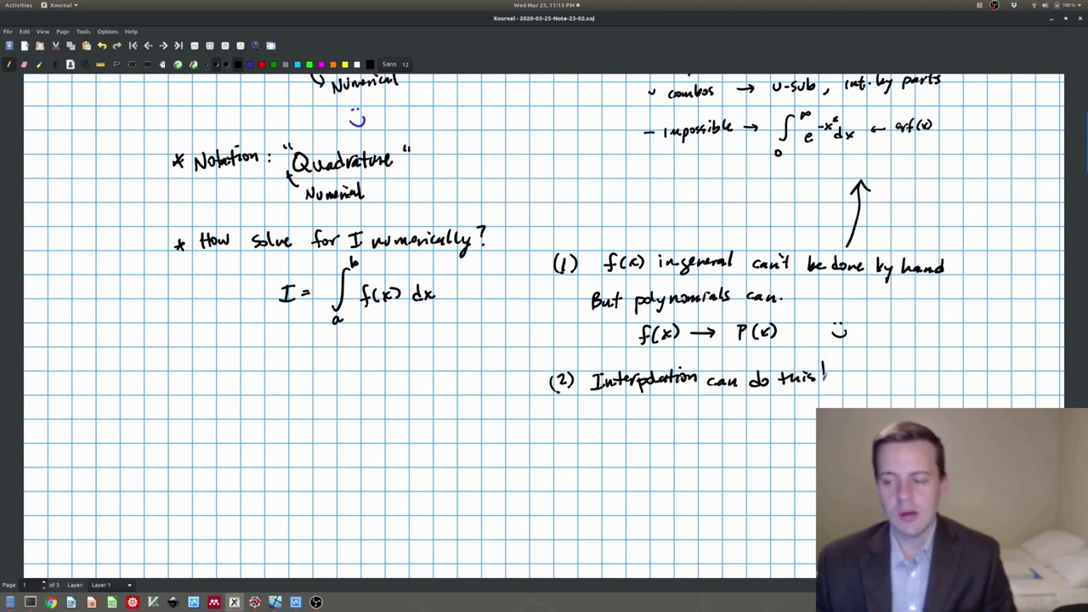
left_click(823, 380)
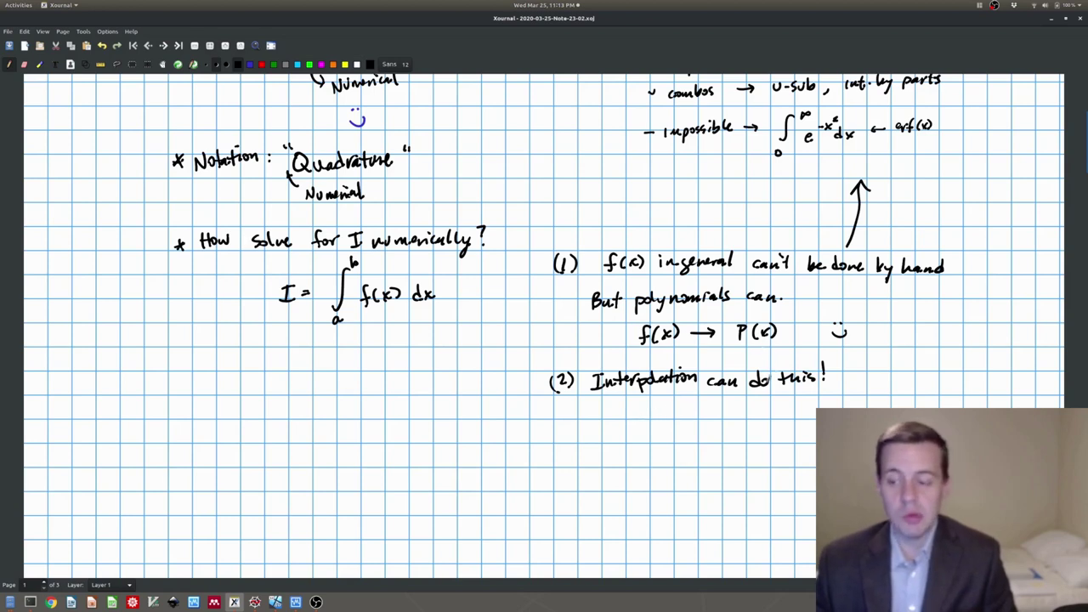
mouse_move(650, 407)
left_mouse_down()
mouse_move(646, 428)
mouse_move(659, 414)
left_mouse_up()
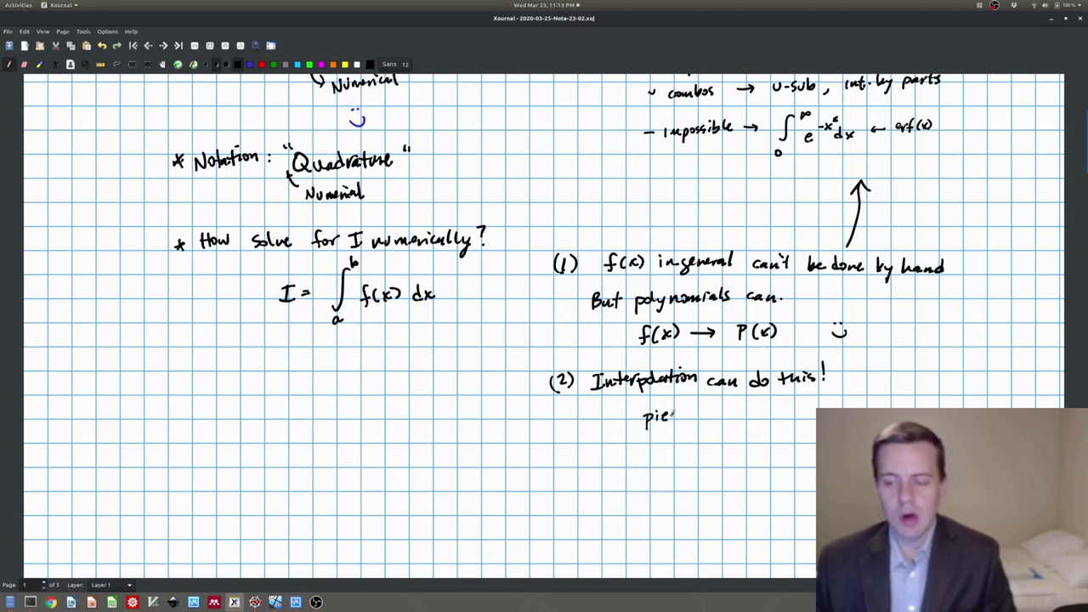
left_click_drag(731, 409, 815, 398)
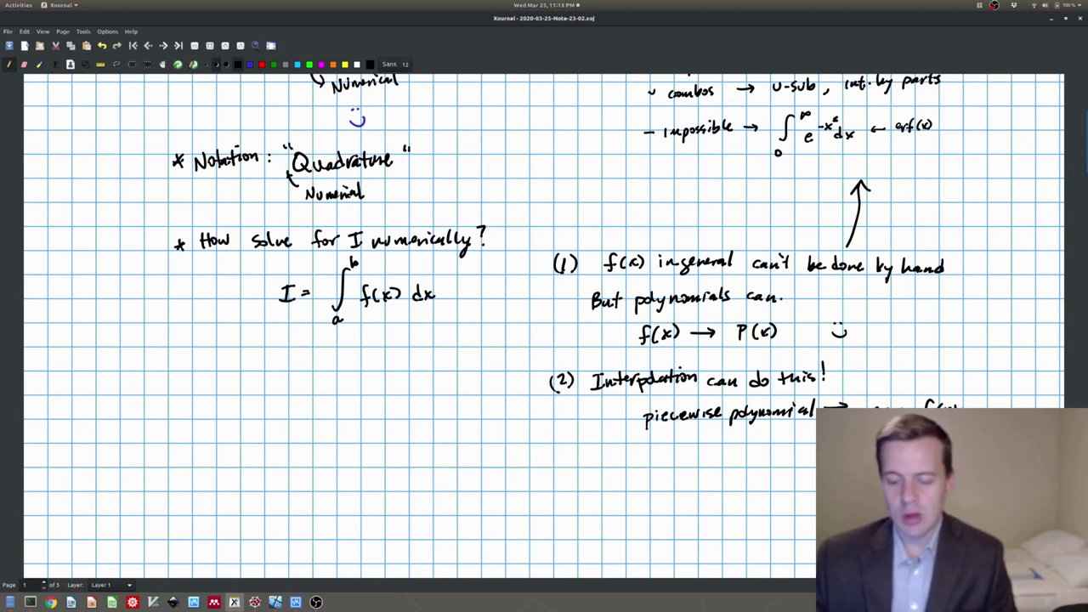
scroll(367, 382, "down", 2)
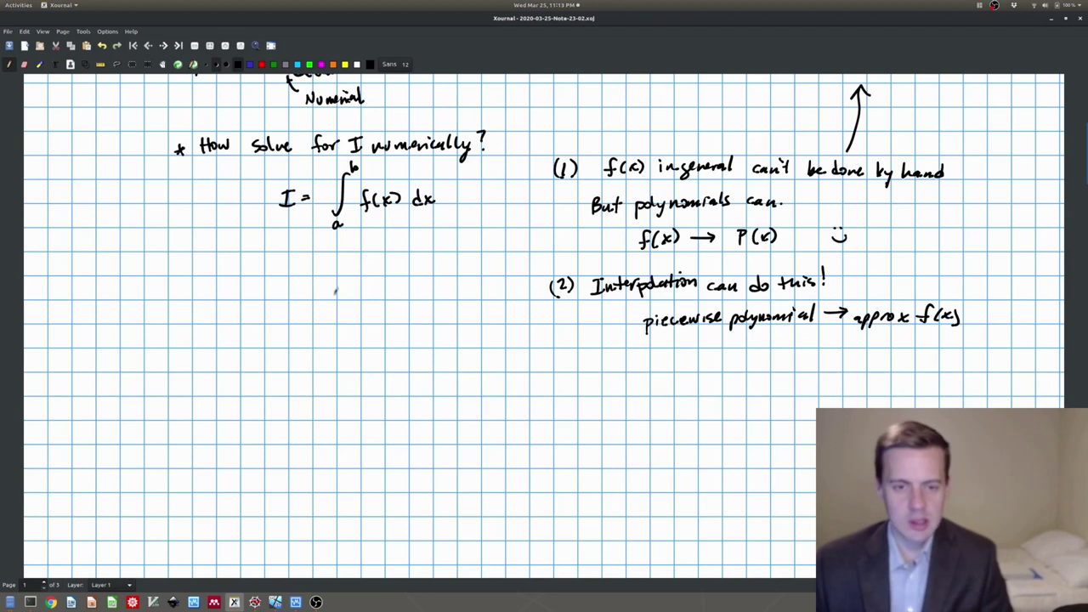
left_click(239, 255)
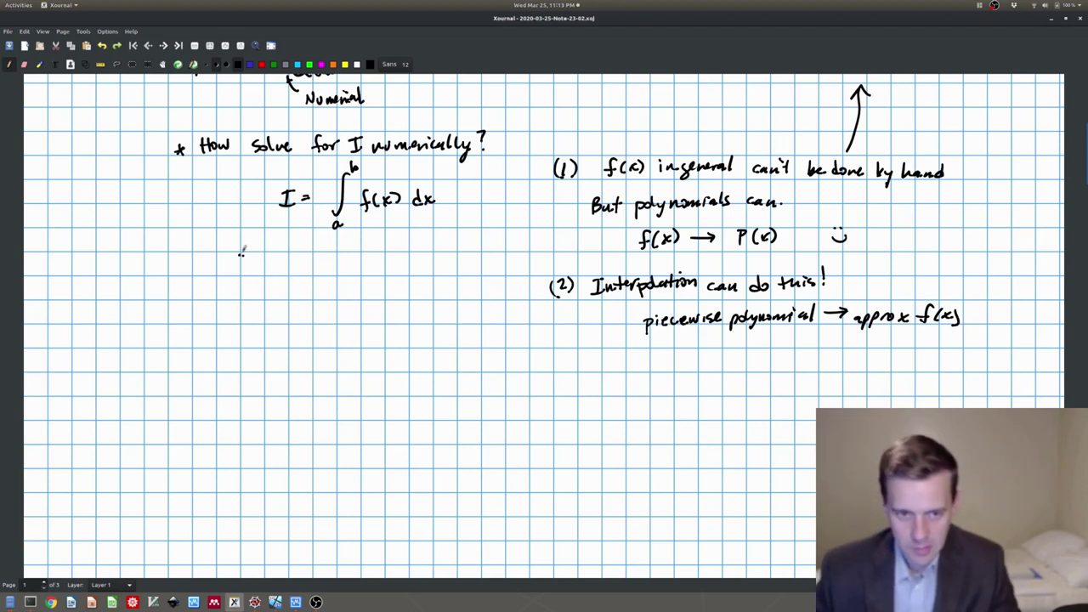
Step: Draw x and y axes with arrowheads and axis labels
mouse_move(241, 265)
left_mouse_down()
mouse_move(238, 403)
mouse_move(426, 391)
left_mouse_up()
left_click_drag(236, 257, 245, 257)
left_click_drag(428, 389, 426, 397)
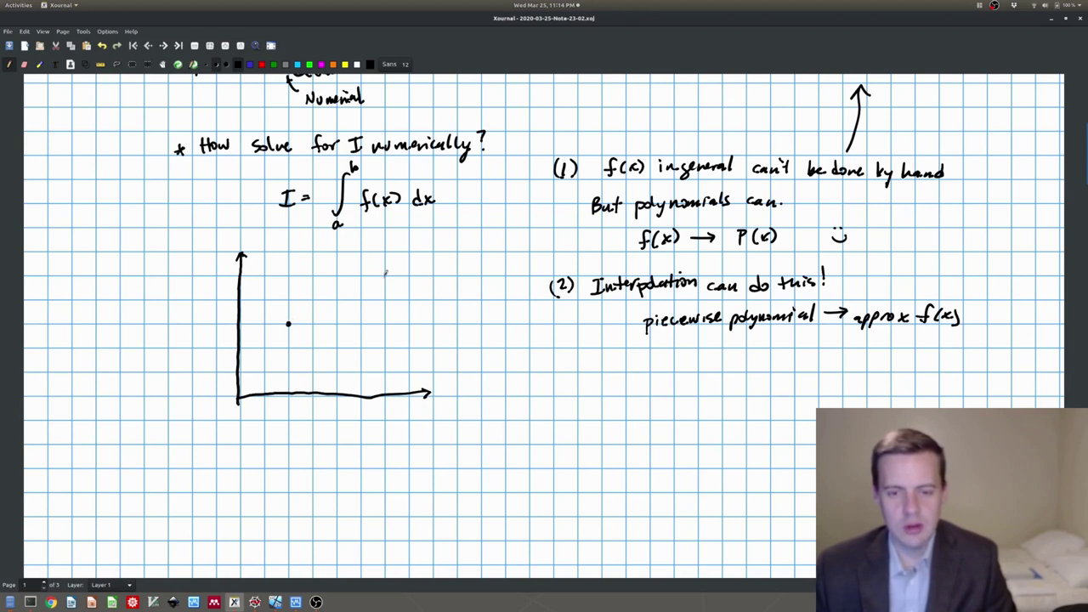
left_click_drag(187, 322, 191, 339)
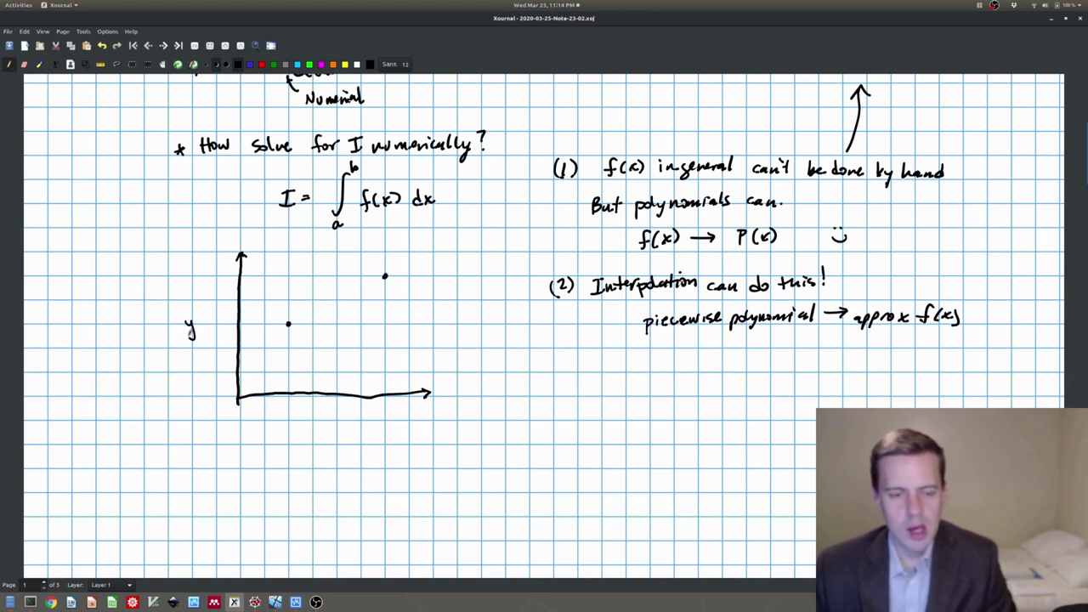
mouse_move(342, 416)
left_mouse_down()
mouse_move(353, 427)
mouse_move(344, 428)
left_mouse_up()
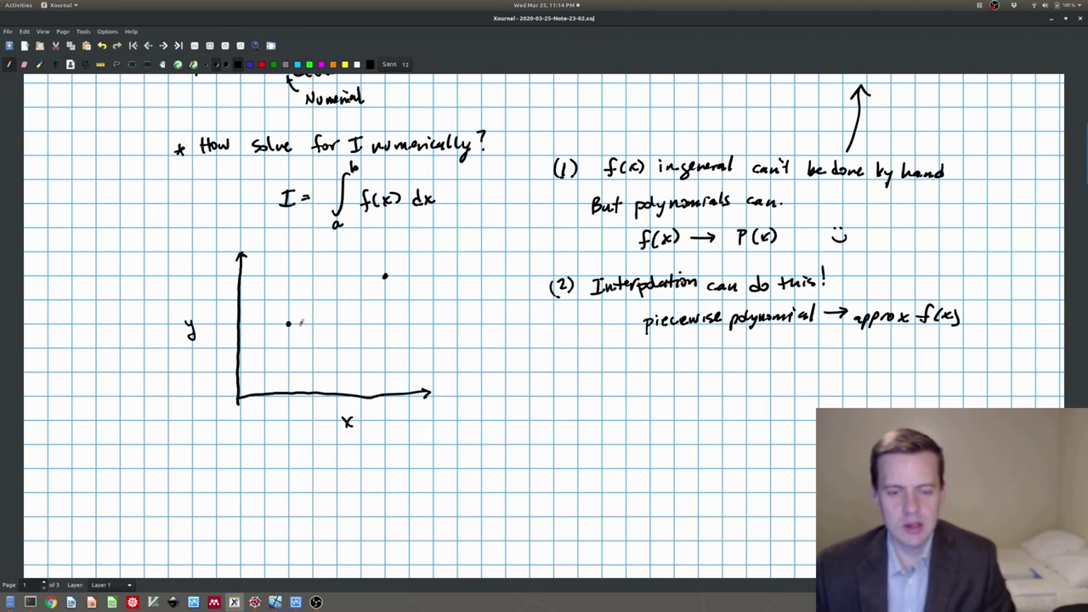
Step: Sketch the curve f(x) over [a, b], label f(a) and f(b), and join the ends in blue
left_click_drag(295, 306, 387, 273)
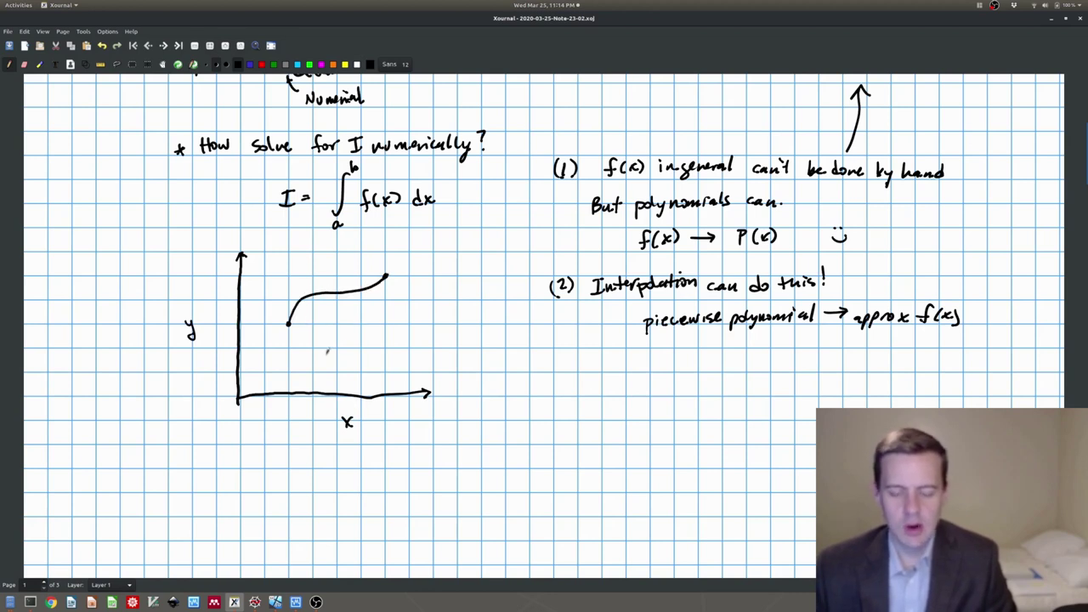
left_click_drag(289, 386, 293, 419)
left_click_drag(386, 388, 393, 421)
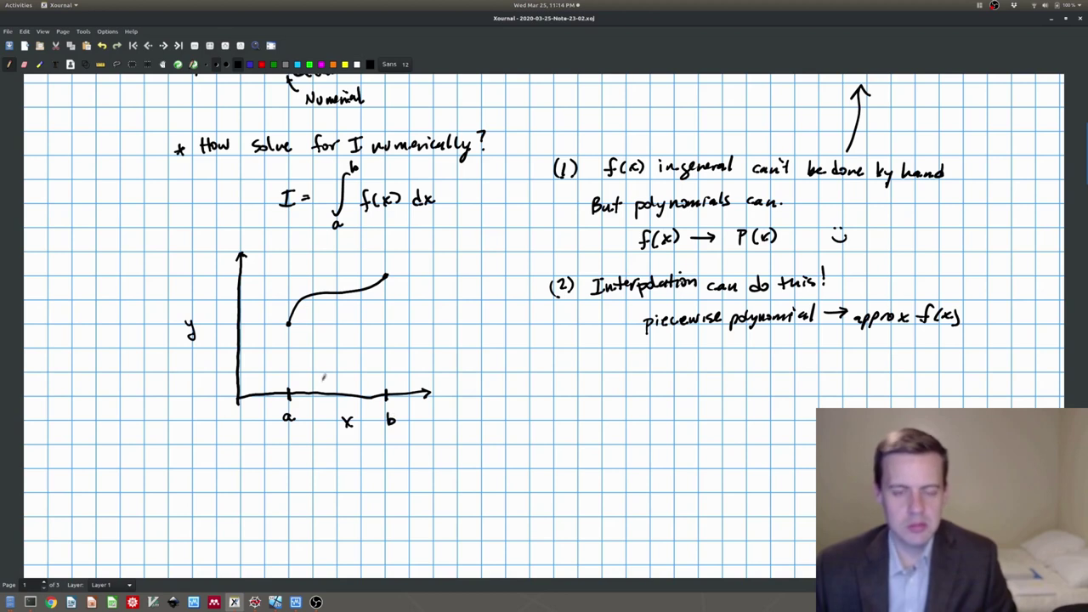
left_click_drag(260, 306, 263, 313)
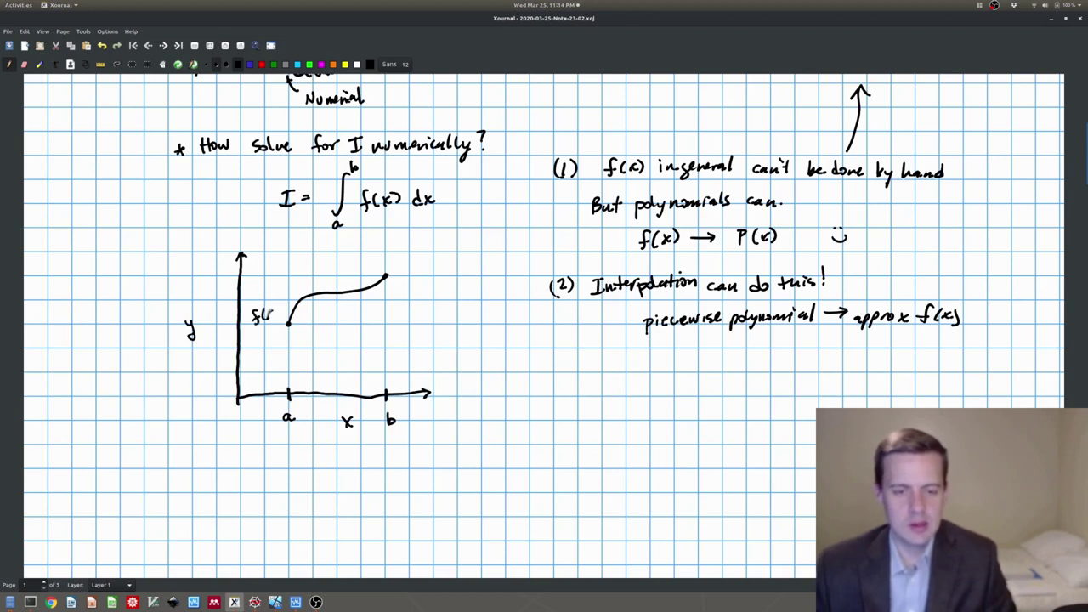
left_click_drag(403, 247, 422, 264)
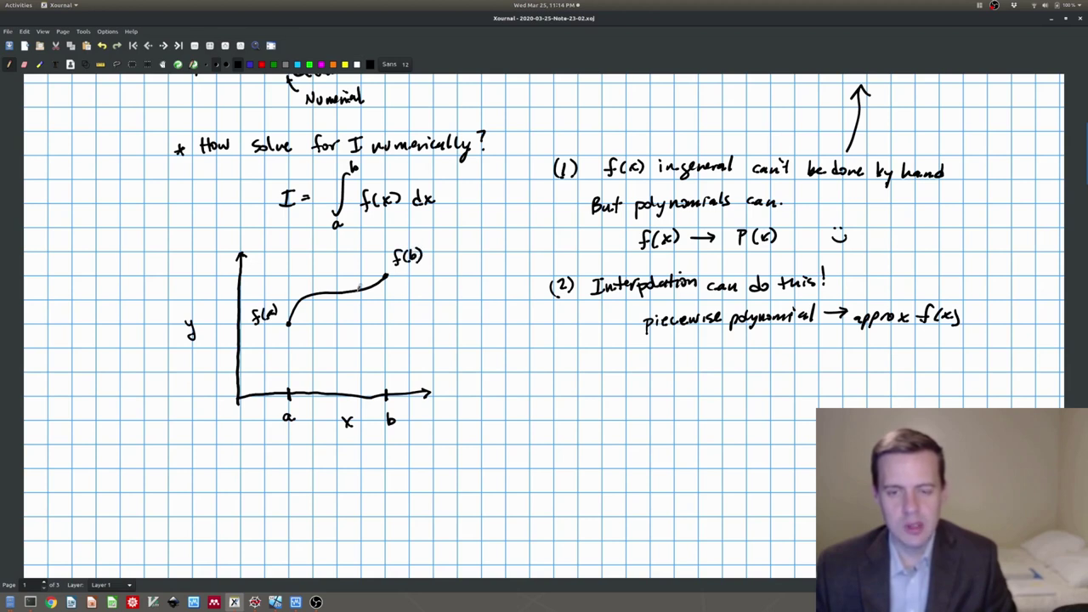
mouse_move(309, 256)
left_mouse_down()
mouse_move(312, 274)
mouse_move(327, 253)
left_mouse_up()
left_click_drag(328, 248, 336, 258)
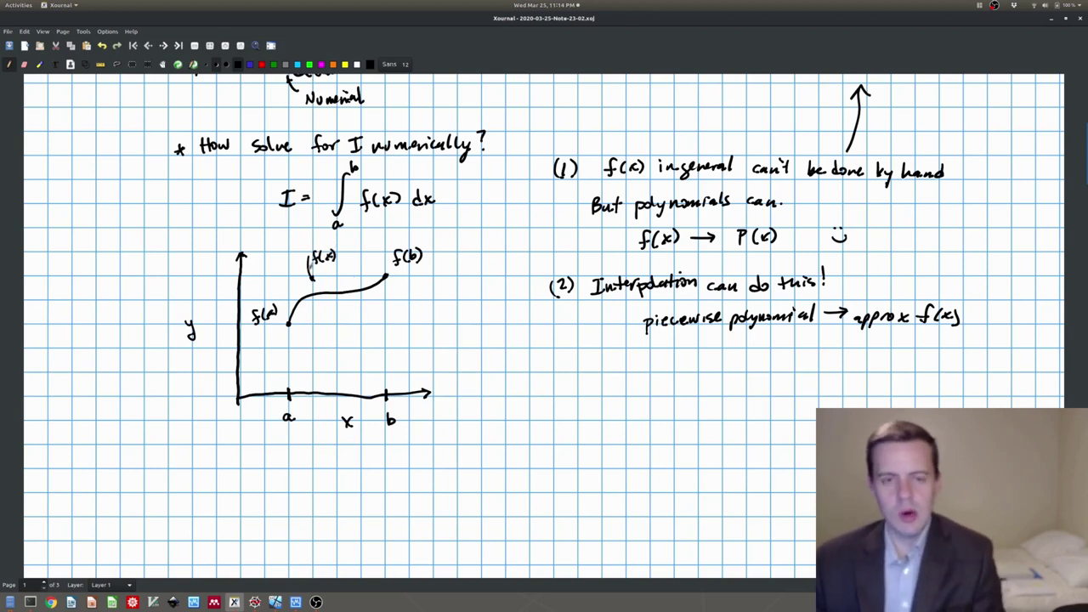
left_click(250, 66)
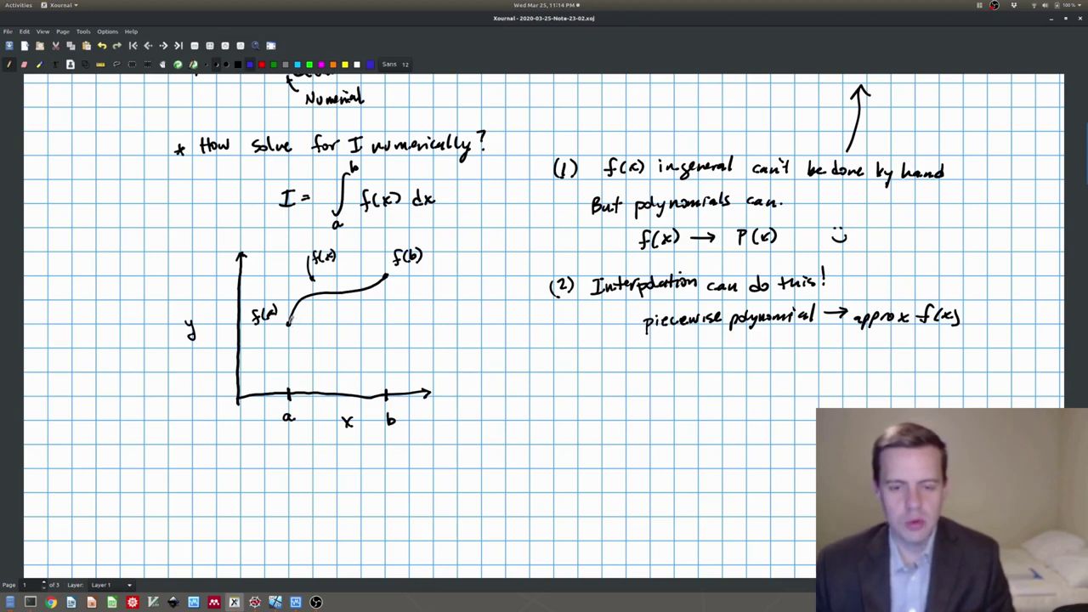
left_click_drag(311, 311, 387, 273)
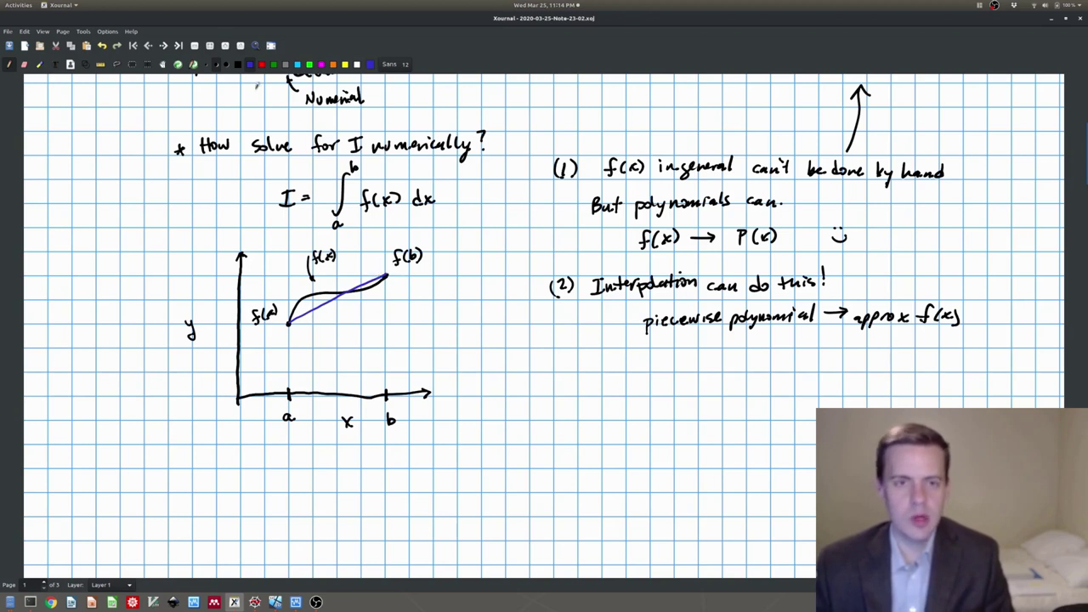
Step: In grey, drop verticals at a and b and hatch the area under the curve
left_click(239, 66)
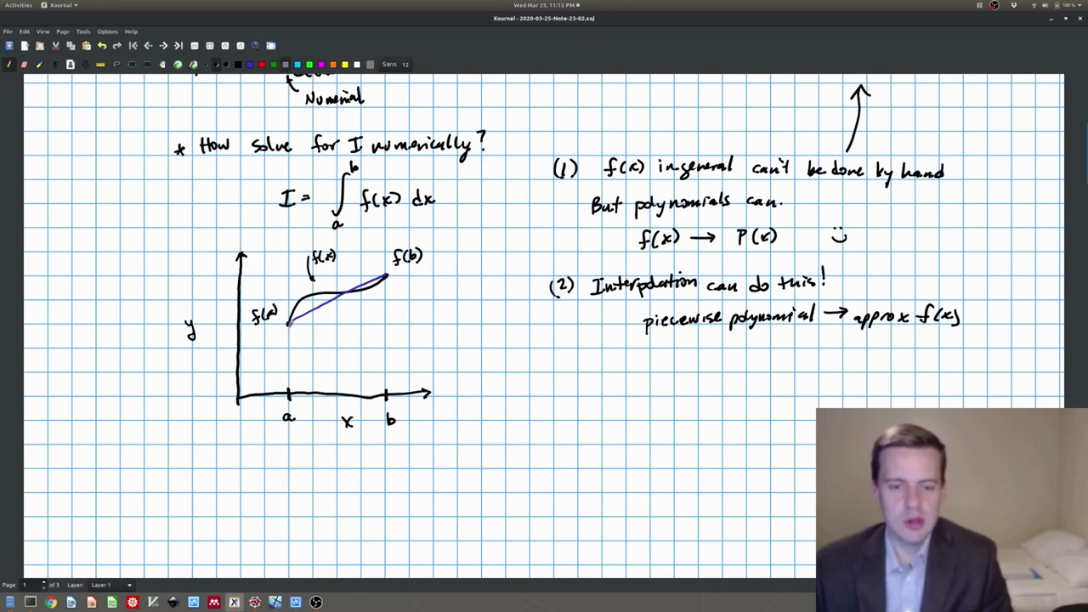
left_click_drag(290, 359, 289, 395)
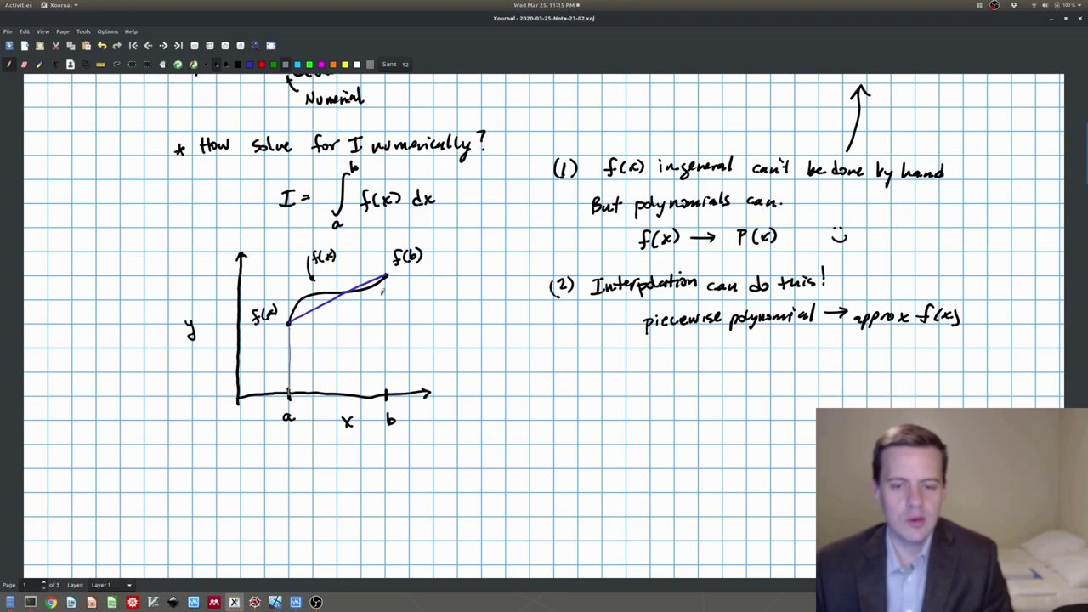
left_click_drag(387, 277, 387, 392)
left_click_drag(304, 297, 294, 352)
left_click_drag(338, 288, 314, 352)
mouse_move(339, 308)
left_mouse_down()
mouse_move(317, 367)
mouse_move(335, 368)
left_mouse_up()
mouse_move(374, 306)
left_mouse_down()
mouse_move(352, 366)
mouse_move(370, 390)
left_mouse_up()
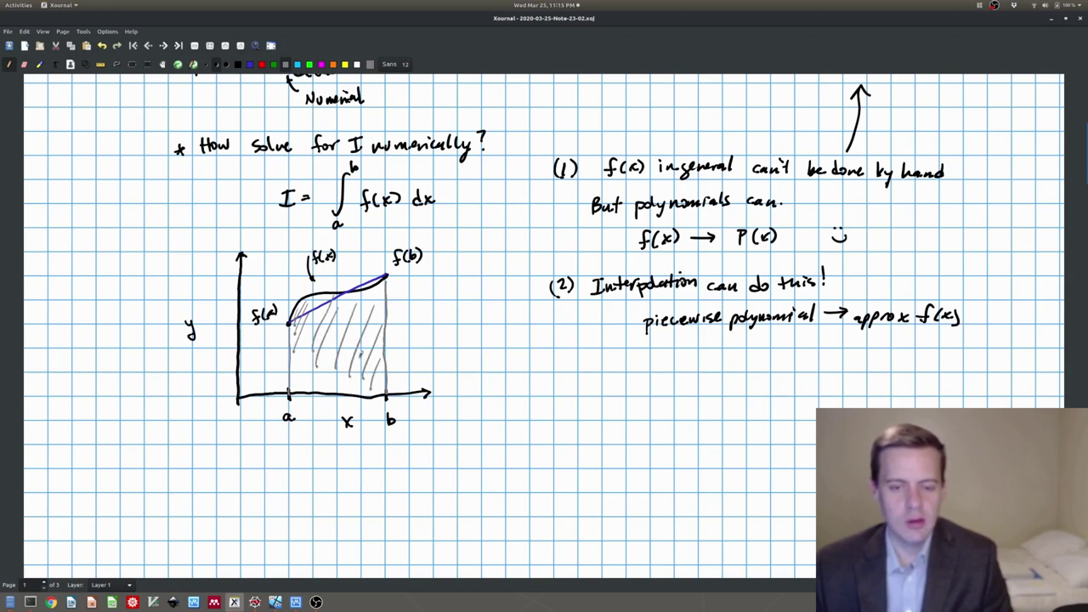
mouse_move(312, 346)
left_mouse_down()
mouse_move(299, 384)
mouse_move(314, 388)
left_mouse_up()
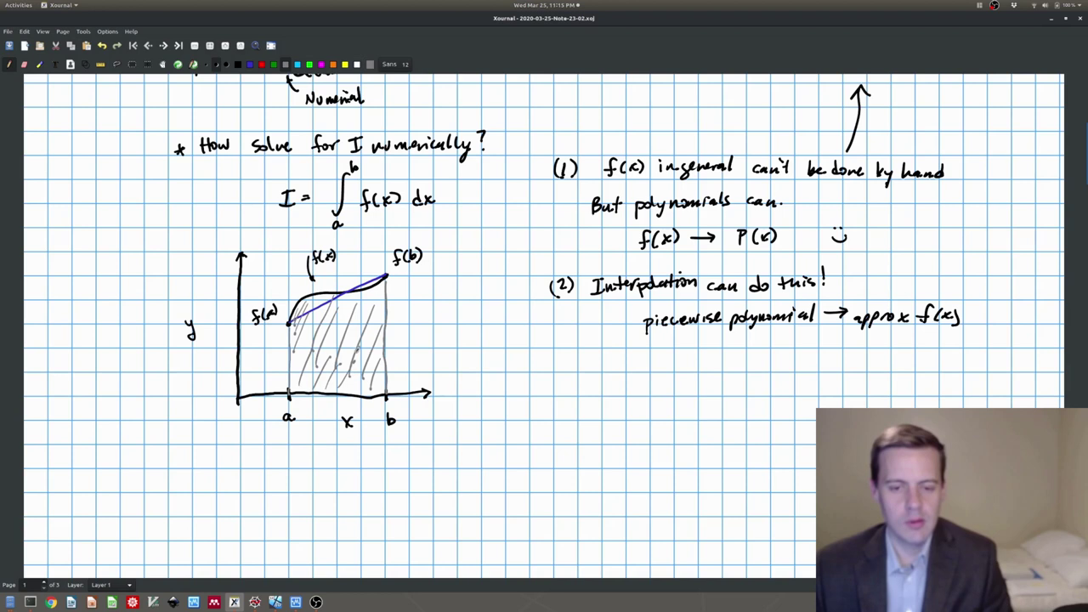
left_click_drag(385, 280, 376, 309)
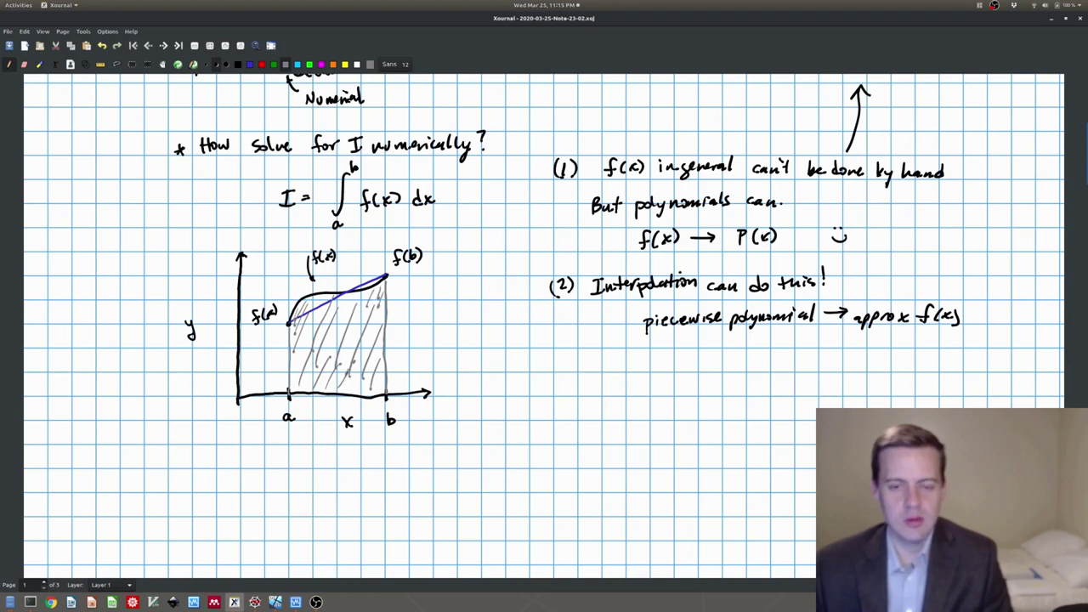
Step: Write I = ∫ f(x) dx in grey beside the graph
left_click_drag(497, 365, 515, 367)
mouse_move(542, 343)
left_mouse_down()
mouse_move(532, 372)
mouse_move(555, 370)
left_mouse_up()
left_click_drag(566, 352, 584, 366)
left_click_drag(596, 350, 598, 357)
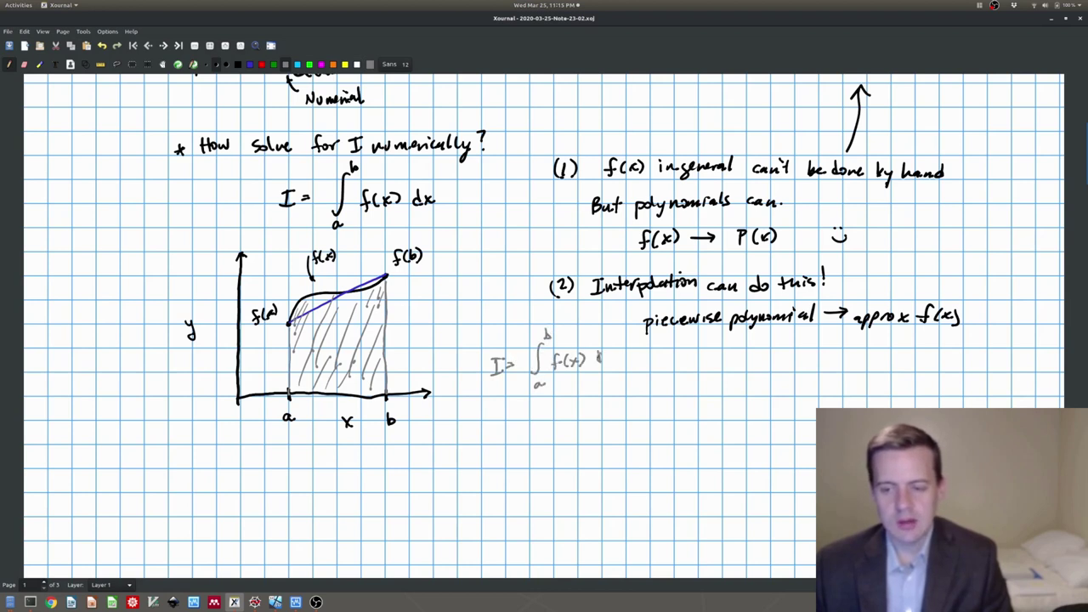
left_click_drag(569, 289, 568, 292)
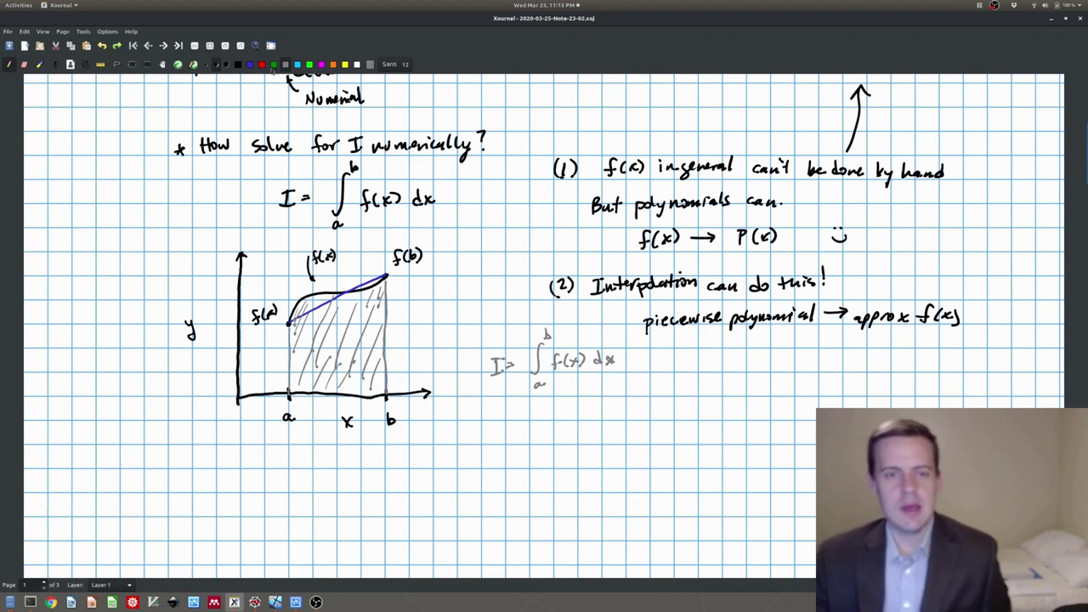
Step: Cross-hatch the trapezoid under the blue line in light blue
left_click(296, 64)
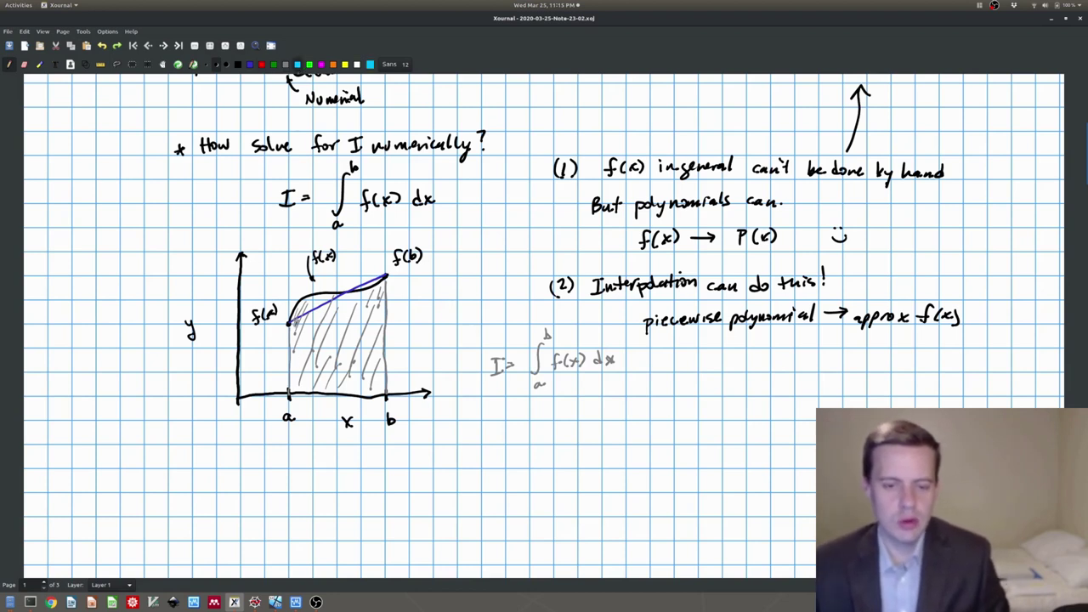
left_click_drag(292, 318, 367, 384)
left_click_drag(317, 310, 381, 355)
left_click_drag(341, 296, 377, 328)
mouse_move(357, 285)
left_mouse_down()
mouse_move(384, 311)
mouse_move(386, 297)
left_mouse_up()
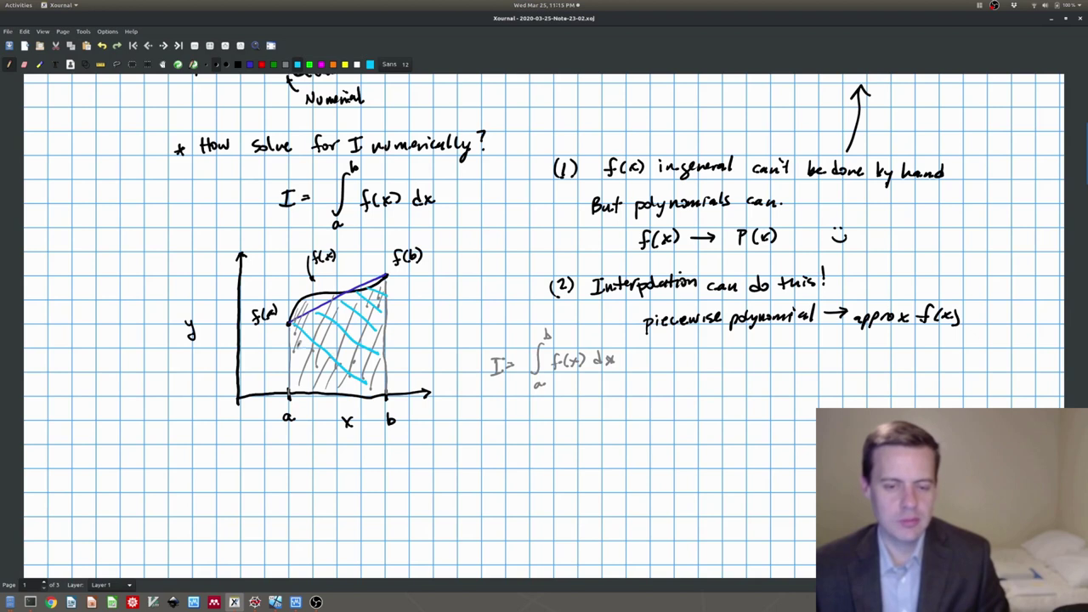
Step: Handwrite the light-blue approximation 'I ≈ ∫ₐᵇ P(x) dx' under 'I = ∫ f(x) dx'
left_click_drag(503, 410, 499, 431)
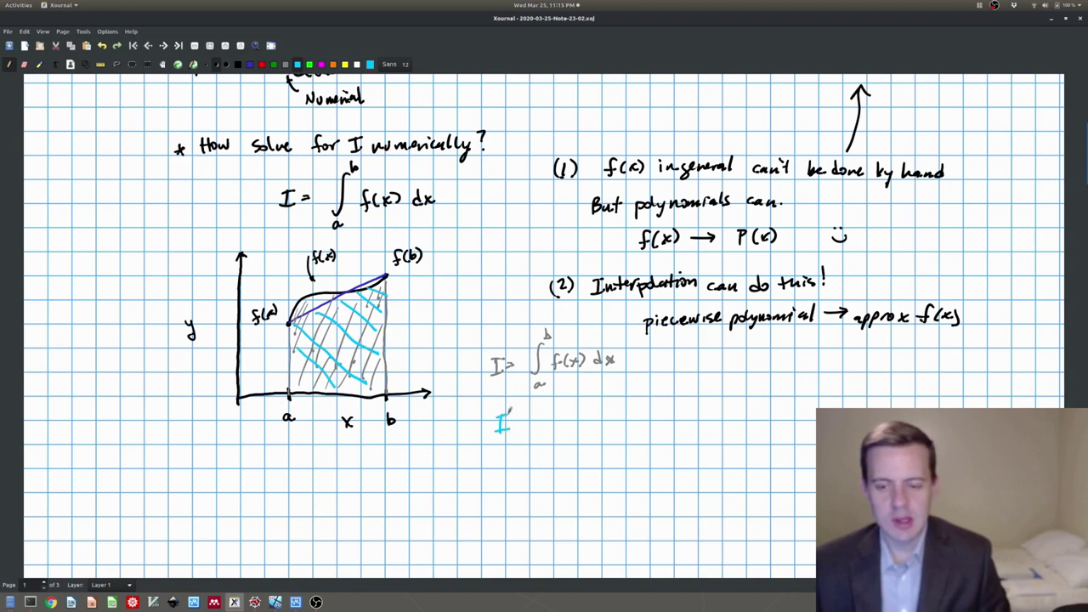
left_click_drag(554, 400, 550, 441)
left_click_drag(561, 385, 568, 425)
left_click_drag(567, 404, 569, 414)
left_click_drag(586, 398, 586, 422)
left_click_drag(593, 407, 636, 415)
left_click_drag(636, 405, 628, 416)
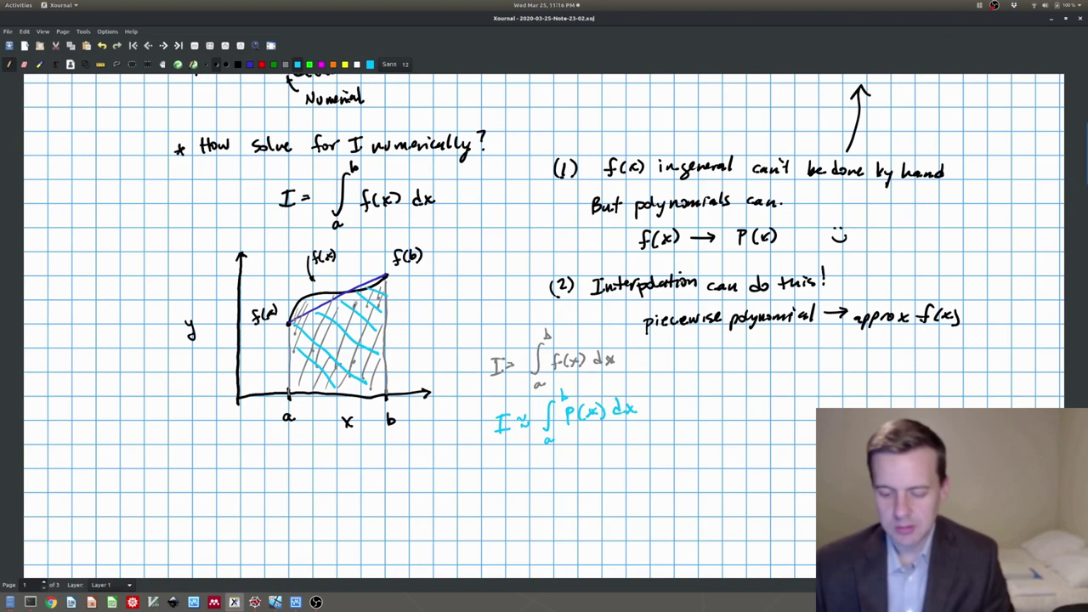
Step: Below the graph, handwrite the underlined heading 'Example: Linear Interpolation' in black ink
scroll(356, 297, "down", 5)
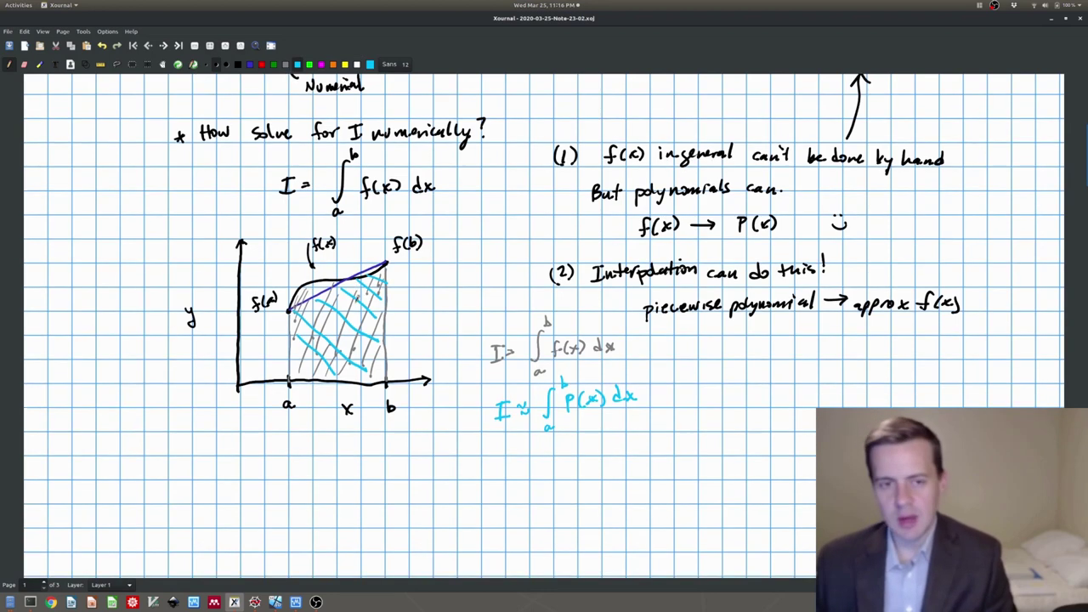
scroll(357, 298, "down", 1)
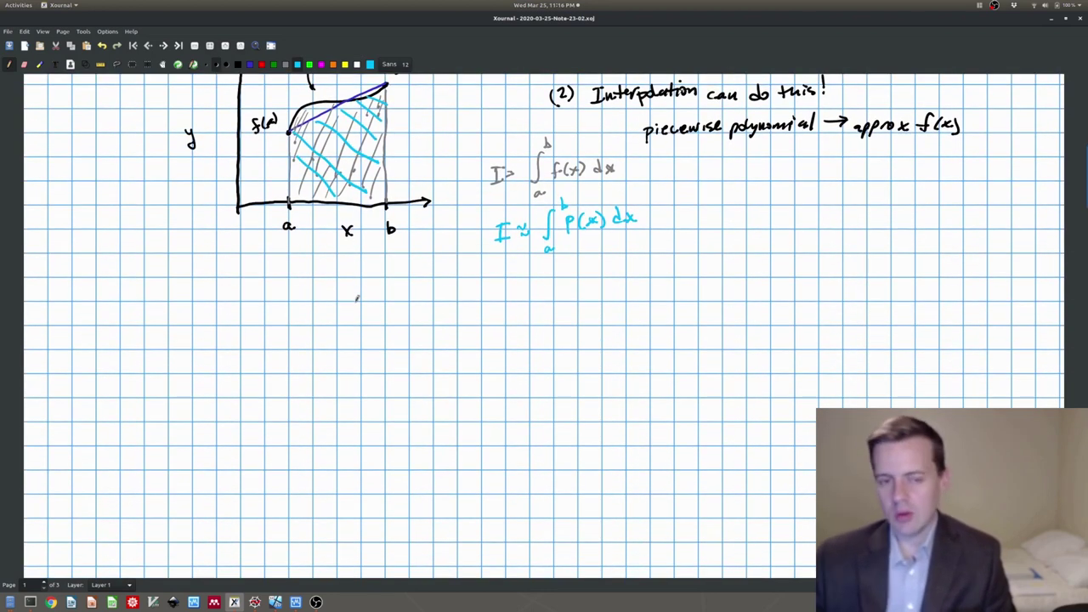
left_click(238, 66)
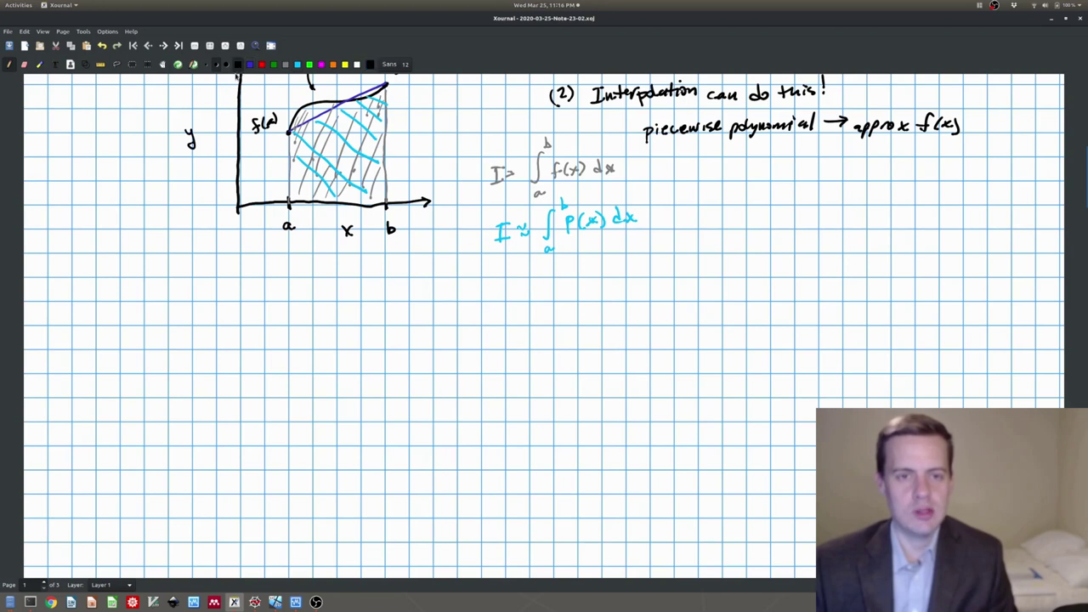
mouse_move(147, 278)
left_mouse_down()
mouse_move(156, 288)
mouse_move(143, 294)
mouse_move(162, 283)
mouse_move(229, 293)
left_mouse_up()
left_click_drag(167, 308, 228, 307)
left_click_drag(236, 289, 270, 298)
mouse_move(277, 289)
left_mouse_down()
mouse_move(348, 297)
mouse_move(367, 284)
mouse_move(379, 307)
mouse_move(404, 288)
mouse_move(437, 289)
left_mouse_up()
left_click(422, 274)
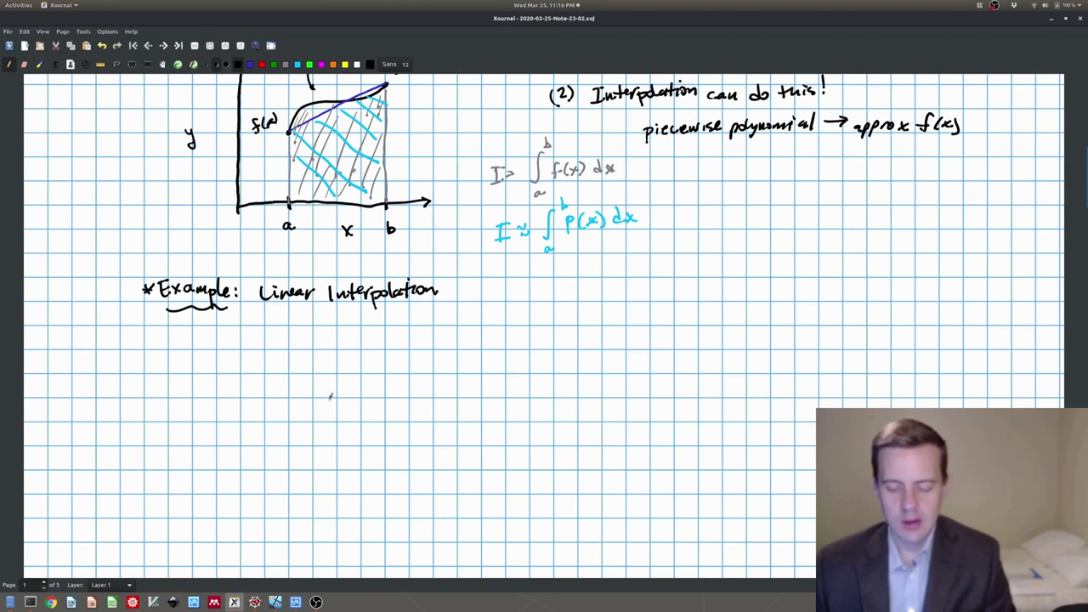
Step: Write I = ∫ₐᵇ f(x) dx under the heading
left_click_drag(255, 341, 260, 359)
left_click_drag(245, 344, 274, 348)
mouse_move(266, 355)
left_mouse_down()
mouse_move(293, 370)
mouse_move(312, 351)
left_mouse_up()
left_click_drag(310, 344, 328, 350)
left_click_drag(330, 341, 337, 348)
mouse_move(338, 340)
left_mouse_down()
mouse_move(331, 349)
mouse_move(374, 347)
left_mouse_up()
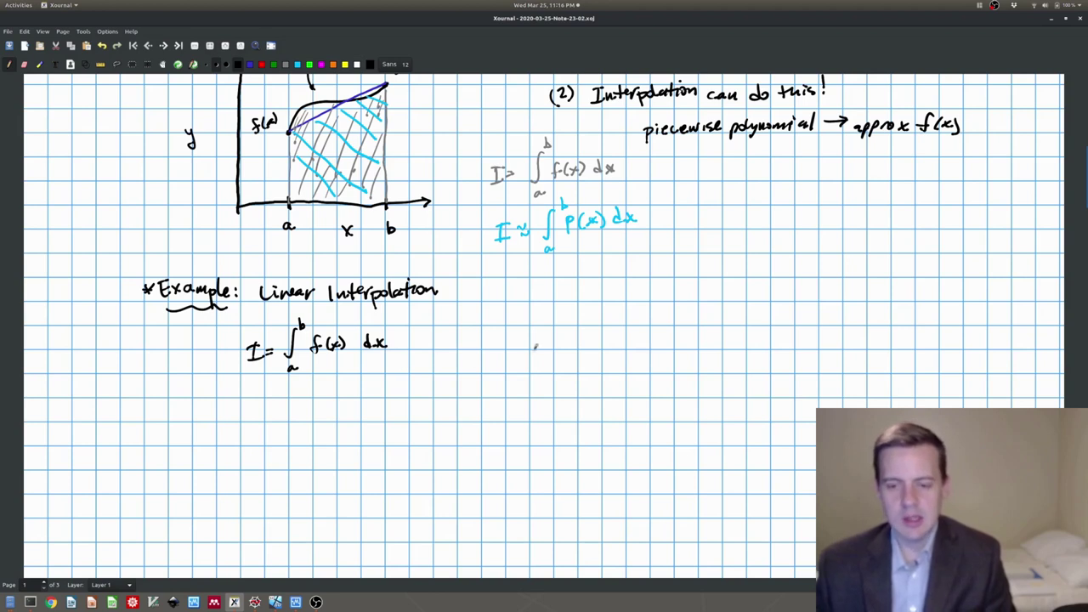
Step: Beside the integral, write 'Interpolate:' to begin listing the points
left_click_drag(522, 330, 521, 349)
left_click_drag(513, 341, 589, 337)
mouse_move(592, 326)
left_mouse_down()
mouse_move(593, 337)
mouse_move(709, 339)
left_mouse_up()
left_click(606, 328)
left_click(606, 337)
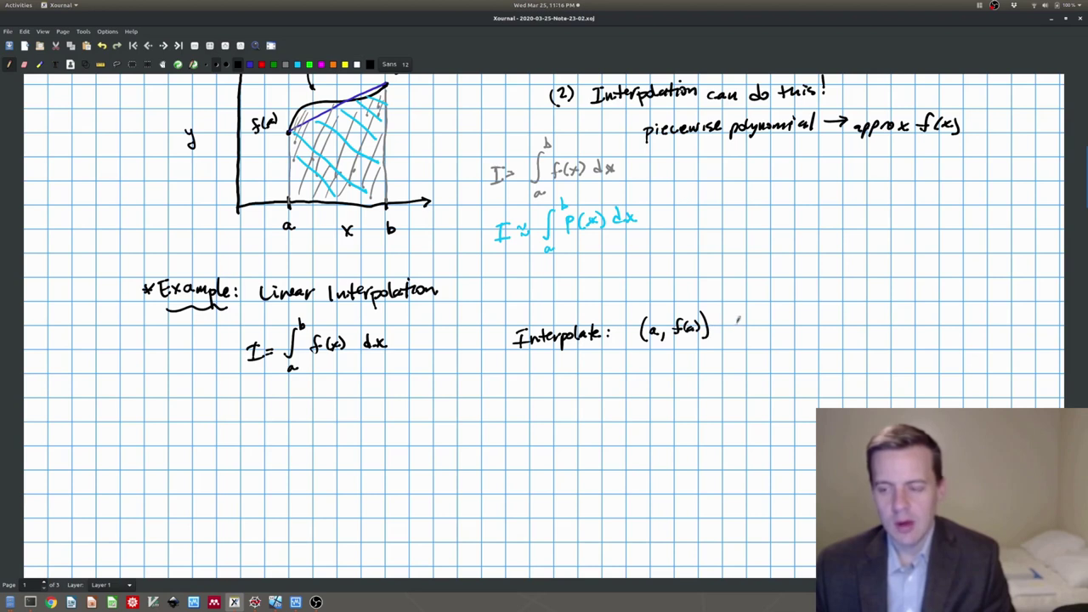
Step: Complete the interpolation points with the second point (b, f(b))
mouse_move(775, 309)
left_mouse_down()
mouse_move(771, 337)
mouse_move(784, 332)
left_mouse_up()
mouse_move(794, 329)
left_mouse_down()
mouse_move(790, 336)
mouse_move(809, 316)
mouse_move(802, 333)
left_mouse_up()
left_click_drag(799, 322, 812, 321)
mouse_move(827, 312)
left_mouse_down()
mouse_move(823, 328)
mouse_move(846, 333)
left_mouse_up()
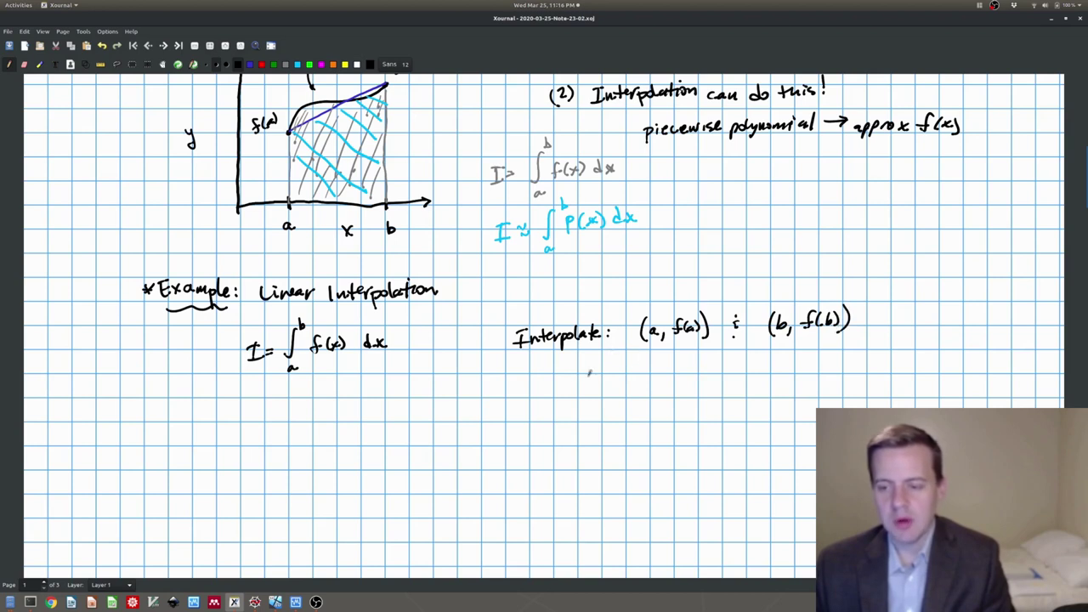
Step: Write 'linear: equal slopes' with the slope fraction in y − f(a) equated to (f(b) − f(a))/(b − a)
left_click_drag(522, 370, 519, 389)
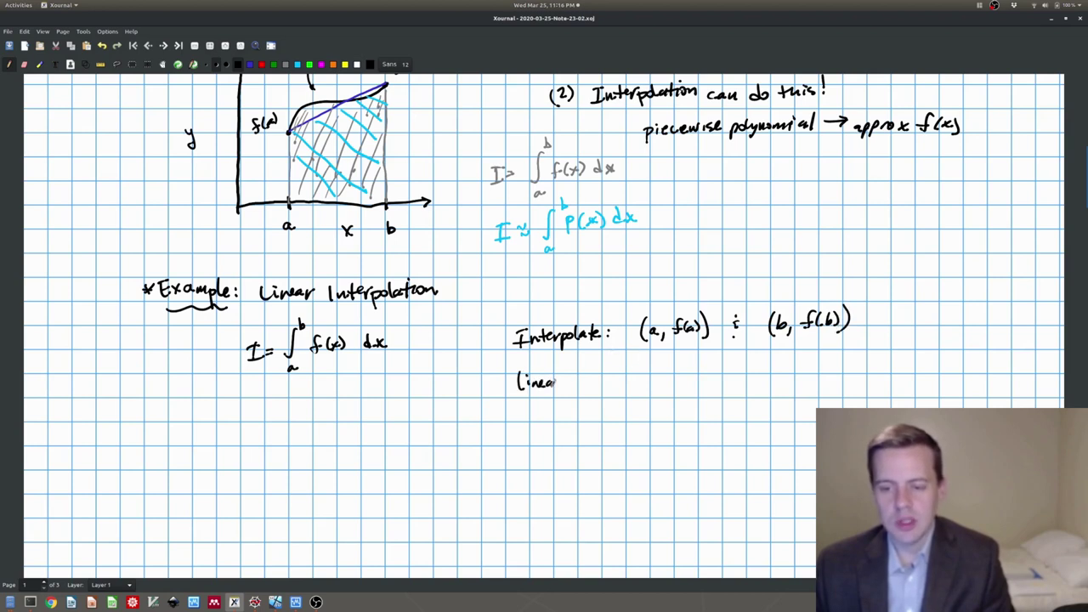
left_click(572, 378)
left_click(572, 384)
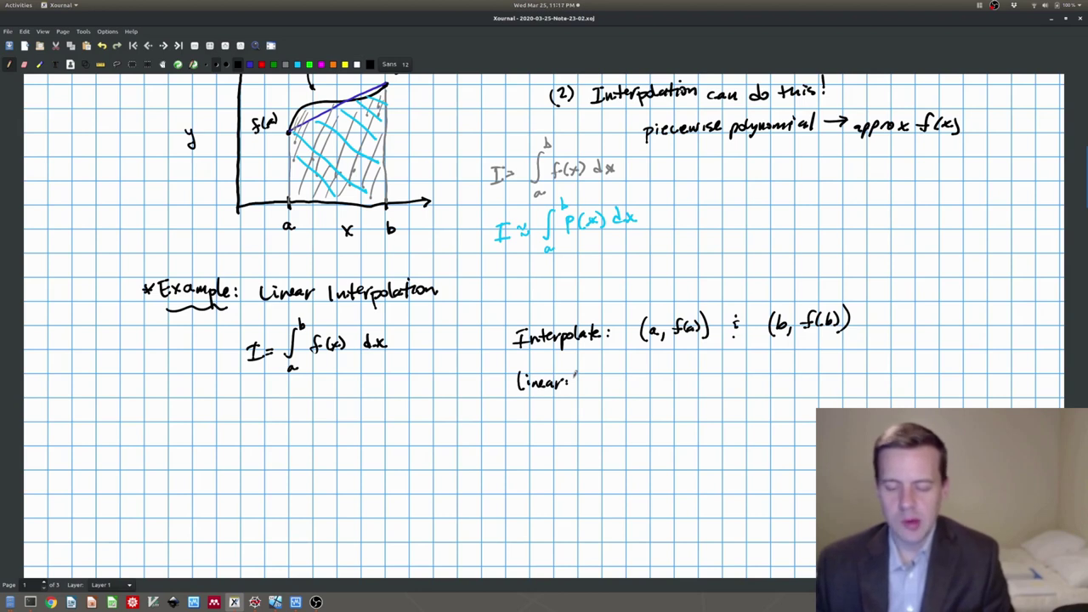
mouse_move(595, 372)
left_mouse_down()
mouse_move(592, 391)
mouse_move(666, 377)
mouse_move(678, 387)
left_mouse_up()
mouse_move(732, 366)
left_mouse_down()
mouse_move(730, 387)
mouse_move(761, 372)
left_mouse_up()
left_click_drag(772, 362, 777, 375)
mouse_move(780, 363)
left_mouse_down()
mouse_move(781, 378)
mouse_move(753, 408)
left_mouse_up()
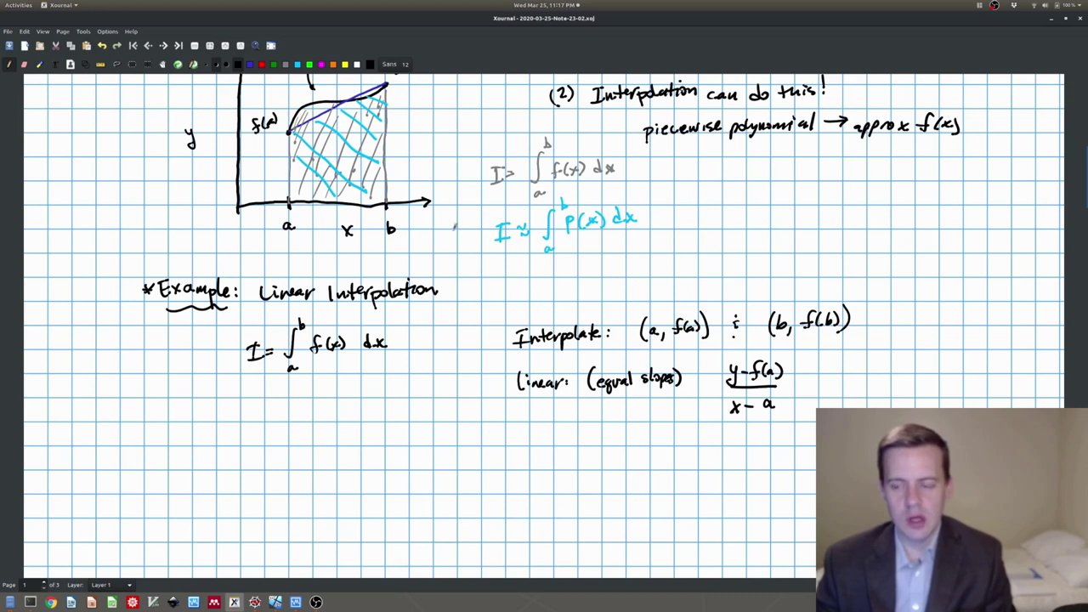
mouse_move(792, 381)
left_mouse_down()
mouse_move(805, 388)
mouse_move(853, 362)
mouse_move(885, 367)
left_mouse_up()
mouse_move(893, 357)
left_mouse_down()
mouse_move(889, 370)
mouse_move(902, 370)
left_mouse_up()
mouse_move(822, 379)
left_mouse_down()
mouse_move(900, 377)
mouse_move(853, 403)
mouse_move(883, 403)
left_mouse_up()
Step: On the next line, start the line equation with y = (x−a)
scroll(892, 391, "down", 2)
scroll(891, 391, "down", 3)
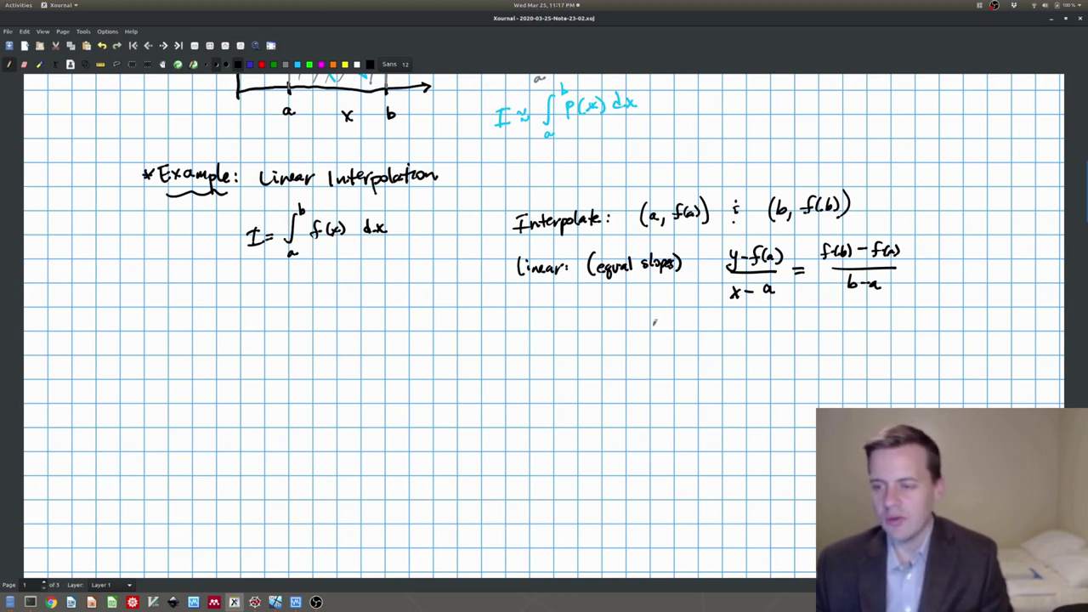
mouse_move(636, 335)
left_mouse_down()
mouse_move(639, 355)
mouse_move(663, 339)
left_mouse_up()
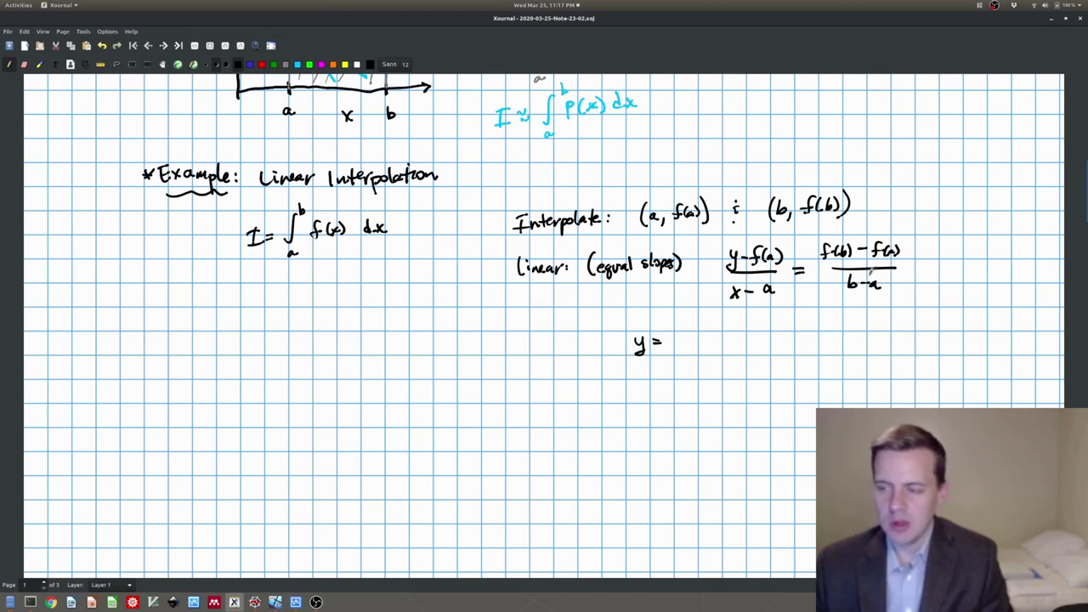
left_click_drag(678, 334, 690, 347)
mouse_move(690, 334)
left_mouse_down()
mouse_move(679, 347)
mouse_move(694, 340)
left_mouse_up()
mouse_move(706, 336)
left_mouse_down()
mouse_move(715, 345)
mouse_move(678, 350)
left_mouse_up()
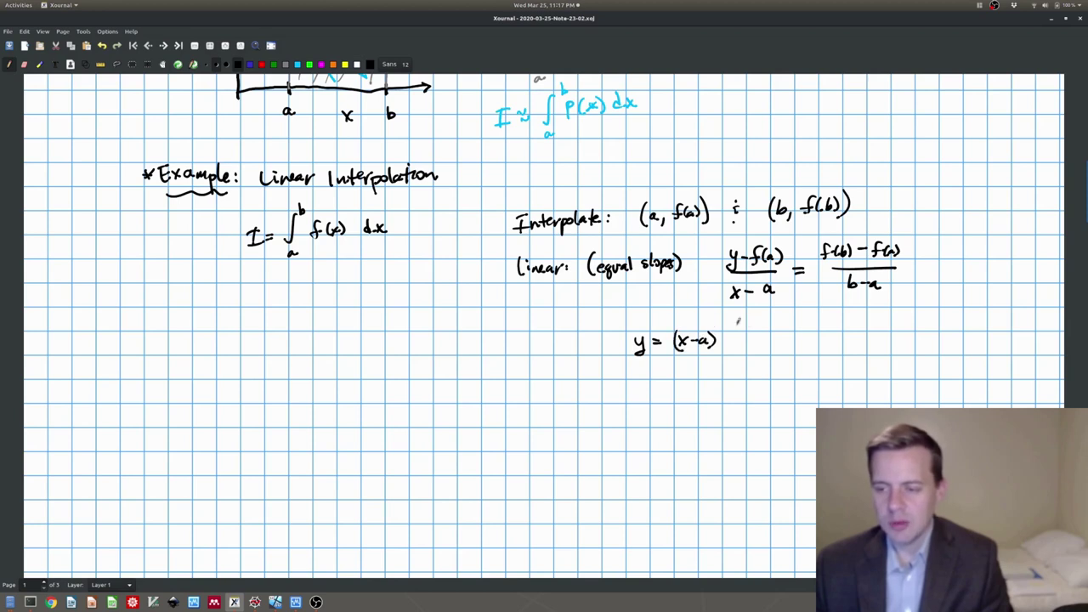
Step: Multiply by the fraction (f(b) − f(a))/(b − a)
mouse_move(736, 320)
left_mouse_down()
mouse_move(728, 334)
mouse_move(735, 326)
left_mouse_up()
mouse_move(745, 320)
left_mouse_down()
mouse_move(742, 332)
mouse_move(757, 332)
left_mouse_up()
left_click_drag(763, 326, 789, 323)
left_click_drag(802, 316, 802, 328)
left_click_drag(810, 308, 812, 330)
mouse_move(728, 342)
left_mouse_down()
mouse_move(806, 338)
mouse_move(752, 362)
left_mouse_up()
left_click_drag(758, 357, 765, 358)
left_click_drag(775, 356, 775, 357)
Step: Add + f(a) and label the equation P(x) = y
left_click_drag(842, 330, 842, 343)
left_click_drag(836, 337, 862, 348)
left_click_drag(859, 337, 895, 346)
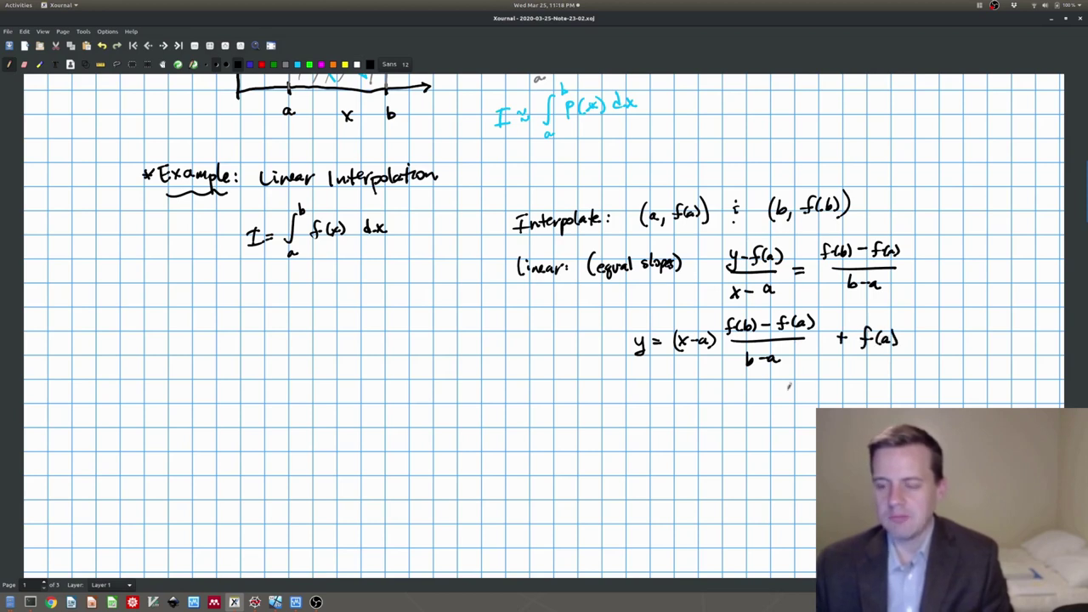
mouse_move(624, 338)
left_mouse_down()
mouse_move(634, 343)
mouse_move(593, 348)
mouse_move(595, 340)
left_mouse_up()
left_click_drag(605, 329, 610, 347)
left_click_drag(620, 330, 622, 348)
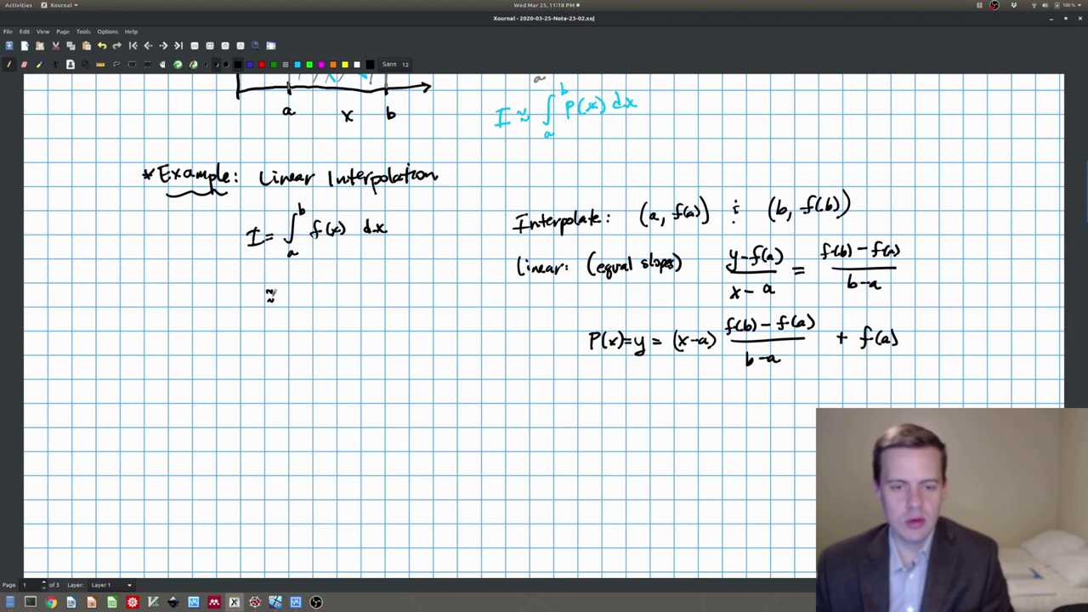
Step: Write ≈ ∫ₐᵇ P(x) dx after the original integral
left_click_drag(292, 279, 288, 324)
mouse_move(292, 266)
left_mouse_down()
mouse_move(305, 308)
mouse_move(323, 306)
left_mouse_up()
left_click_drag(329, 291, 328, 304)
mouse_move(337, 288)
left_mouse_down()
mouse_move(338, 305)
mouse_move(362, 304)
left_mouse_up()
left_click_drag(365, 293, 365, 305)
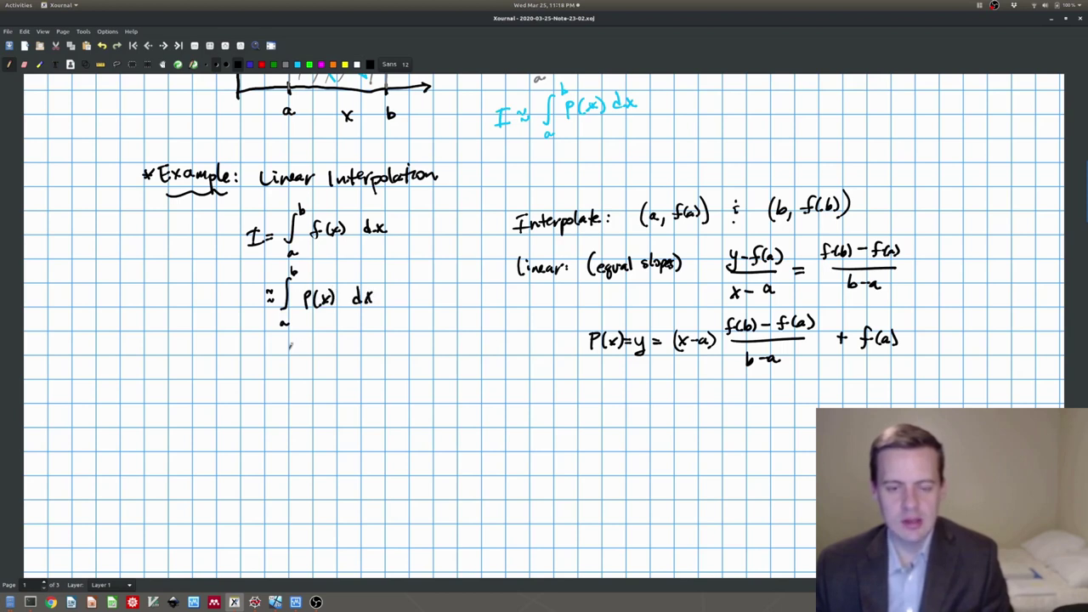
Step: Start the next line ≈ ∫ₐᵇ with a bracket holding the substituted linear P(x)
mouse_move(272, 348)
left_mouse_down()
mouse_move(296, 368)
mouse_move(295, 388)
left_mouse_up()
left_click_drag(301, 327, 306, 338)
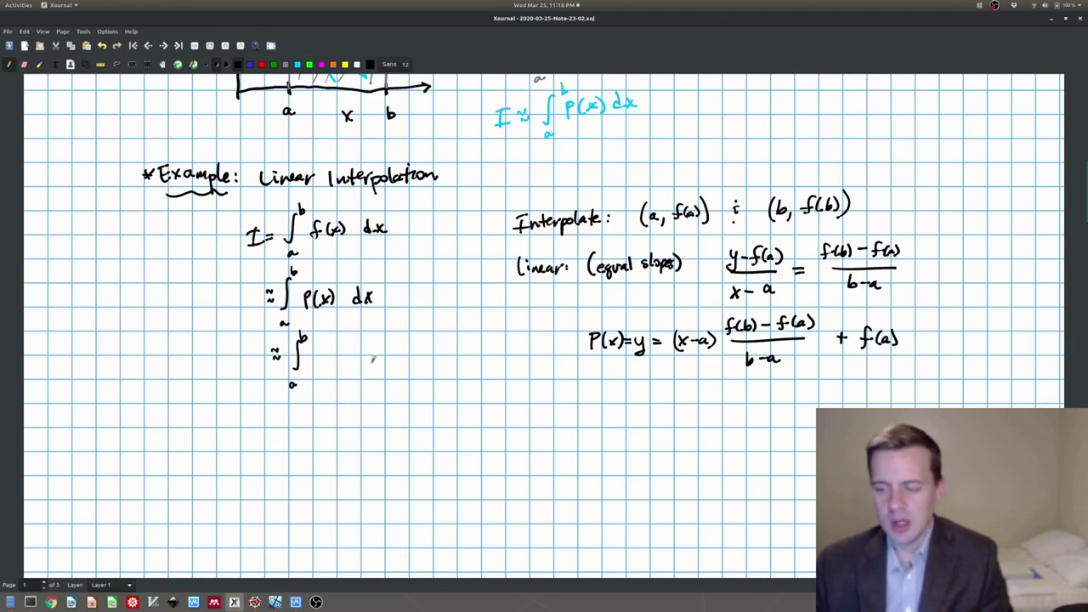
mouse_move(320, 335)
left_mouse_down()
mouse_move(311, 361)
mouse_move(321, 387)
mouse_move(334, 367)
mouse_move(354, 371)
mouse_move(321, 367)
mouse_move(364, 368)
mouse_move(371, 348)
mouse_move(365, 358)
mouse_move(398, 344)
mouse_move(430, 350)
mouse_move(385, 377)
mouse_move(478, 350)
mouse_move(492, 357)
mouse_move(501, 339)
mouse_move(512, 372)
mouse_move(527, 350)
mouse_move(537, 359)
left_mouse_up()
scroll(537, 359, "down", 5)
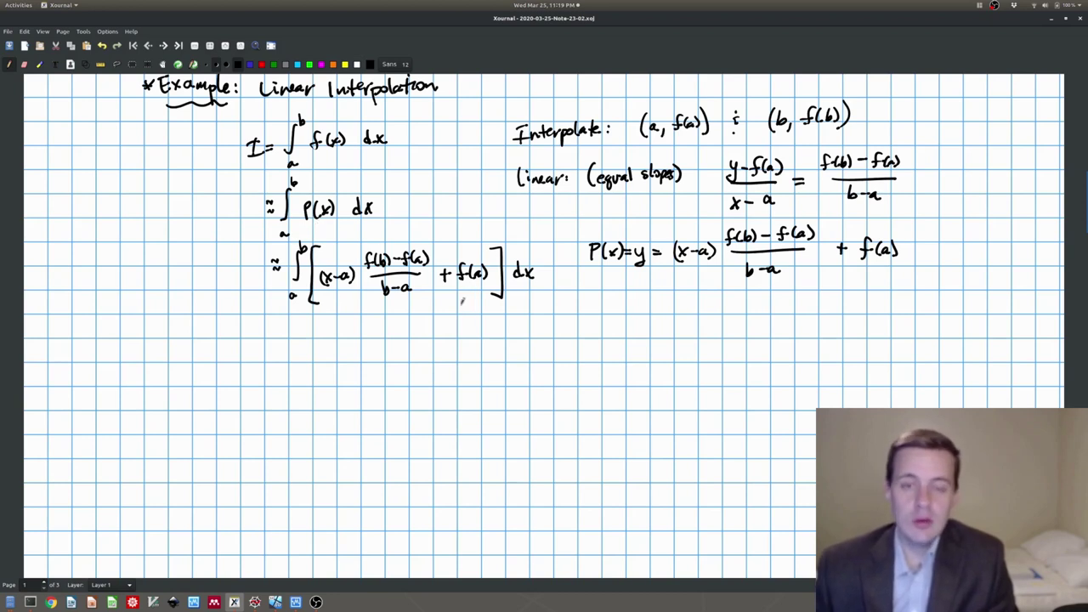
Step: On a new line, write ≈ and open the antiderivative bracket with (x−a)²/2
scroll(377, 299, "down", 3)
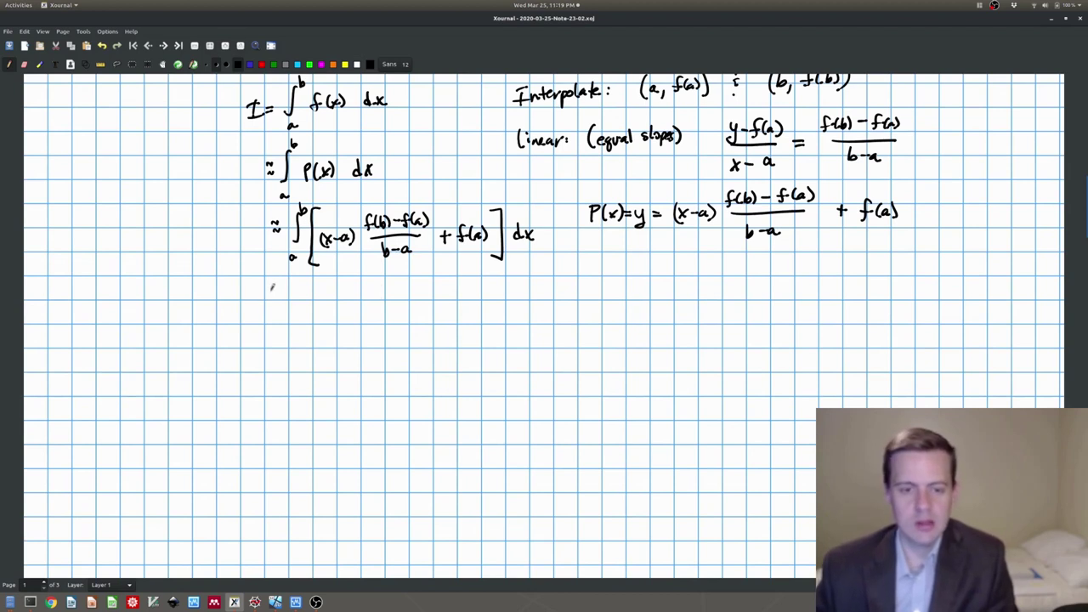
left_click_drag(268, 298, 280, 297)
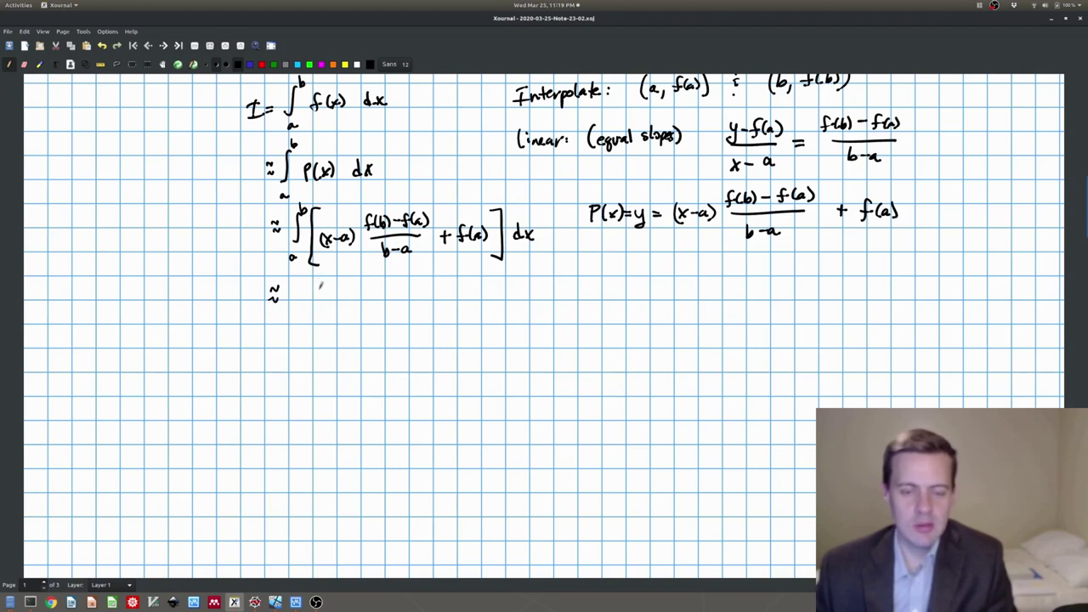
left_click_drag(316, 281, 319, 340)
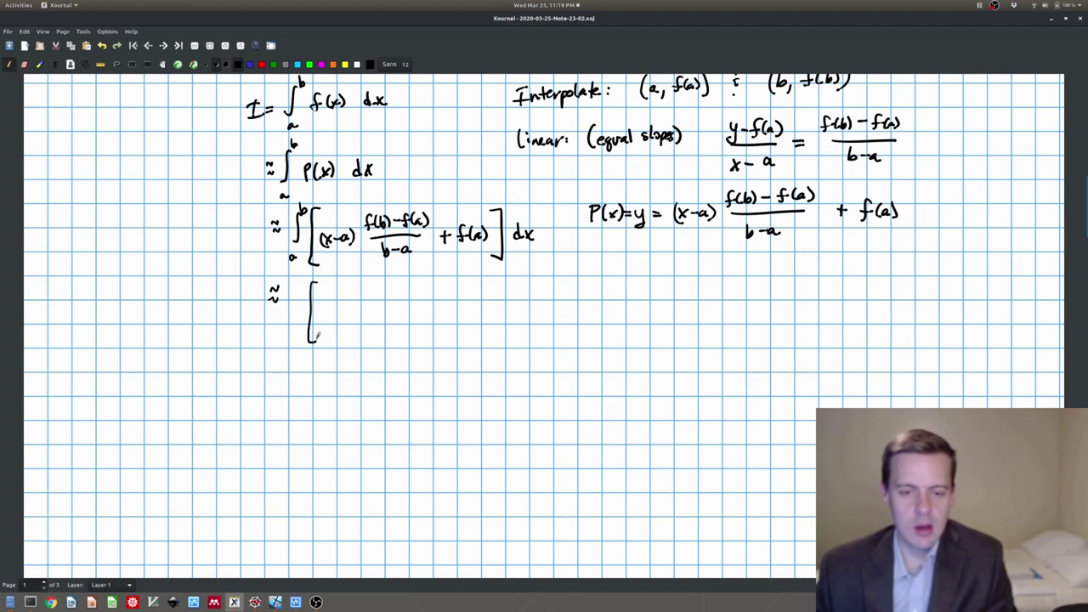
mouse_move(325, 297)
left_mouse_down()
mouse_move(323, 319)
mouse_move(337, 319)
left_mouse_up()
left_click_drag(340, 312, 354, 317)
left_click_drag(356, 301, 349, 340)
Step: Complete the antiderivative with (f(b)−f(a))/(b−a) + f(a)x and the evaluation bar from a to b
mouse_move(387, 287)
left_mouse_down()
mouse_move(379, 311)
mouse_move(423, 291)
mouse_move(423, 305)
mouse_move(445, 302)
left_mouse_up()
left_click_drag(447, 282, 448, 302)
mouse_move(381, 313)
left_mouse_down()
mouse_move(443, 311)
mouse_move(398, 332)
mouse_move(419, 337)
left_mouse_up()
mouse_move(479, 311)
left_mouse_down()
mouse_move(516, 304)
mouse_move(512, 318)
mouse_move(521, 306)
left_mouse_up()
mouse_move(531, 301)
left_mouse_down()
mouse_move(528, 317)
mouse_move(542, 316)
left_mouse_up()
left_click_drag(545, 296, 547, 317)
mouse_move(552, 302)
left_mouse_down()
mouse_move(552, 314)
mouse_move(576, 311)
mouse_move(567, 336)
left_mouse_up()
mouse_move(592, 275)
left_mouse_down()
mouse_move(585, 343)
mouse_move(600, 340)
left_mouse_up()
left_click_drag(610, 303, 620, 308)
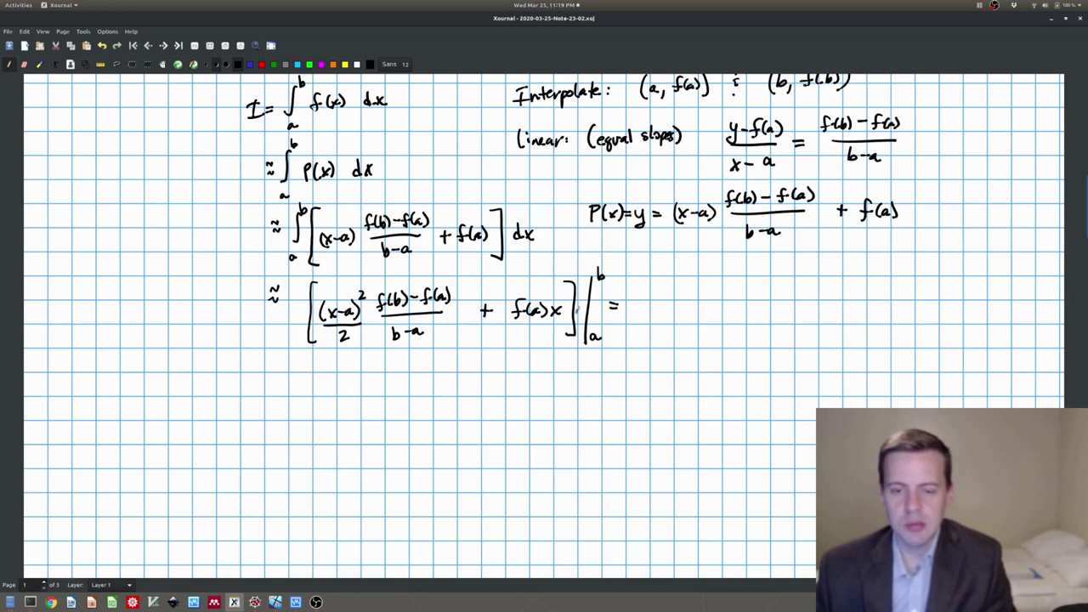
Step: Write the evaluated first term (b−a)²/2 · (f(b)−f(a))/(b−a) followed by a plus
mouse_move(664, 275)
left_mouse_down()
mouse_move(668, 297)
mouse_move(689, 297)
left_mouse_up()
mouse_move(692, 284)
left_mouse_down()
mouse_move(693, 300)
mouse_move(657, 302)
mouse_move(776, 303)
left_mouse_up()
mouse_move(728, 278)
left_mouse_down()
mouse_move(718, 299)
mouse_move(725, 291)
left_mouse_up()
mouse_move(736, 278)
left_mouse_down()
mouse_move(730, 296)
mouse_move(749, 297)
left_mouse_up()
left_click_drag(753, 289, 771, 291)
mouse_move(777, 280)
left_mouse_down()
mouse_move(774, 294)
mouse_move(789, 295)
left_mouse_up()
left_click_drag(738, 318, 759, 323)
left_click_drag(807, 297, 806, 309)
left_click_drag(800, 303, 811, 303)
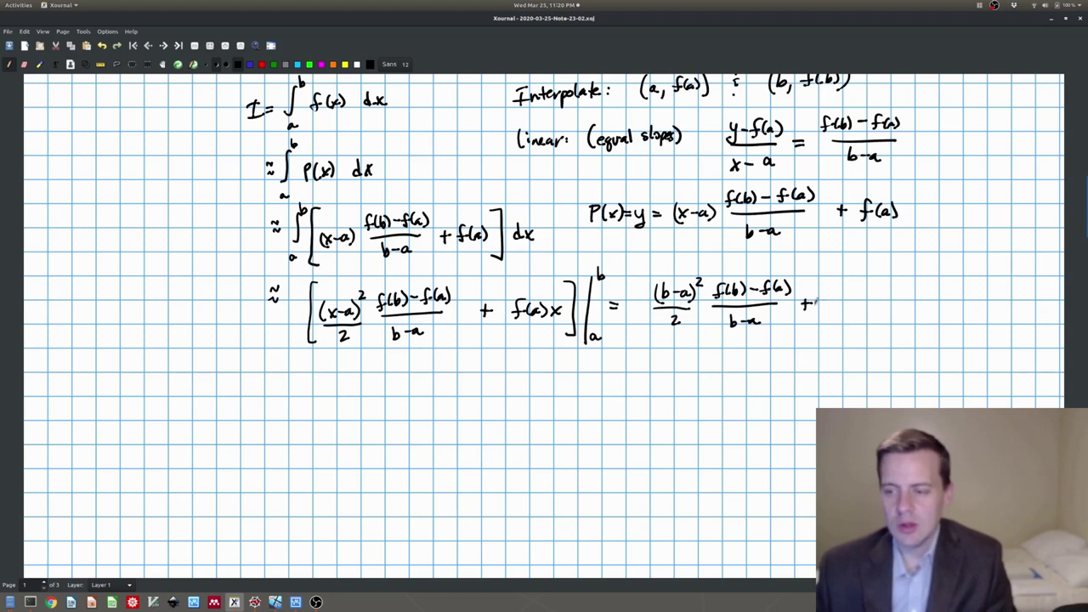
Step: Finish the expansion with b f(a) − 0 − a f(a)
mouse_move(841, 296)
left_mouse_down()
mouse_move(834, 313)
mouse_move(842, 303)
left_mouse_up()
mouse_move(850, 296)
left_mouse_down()
mouse_move(848, 311)
mouse_move(865, 312)
left_mouse_up()
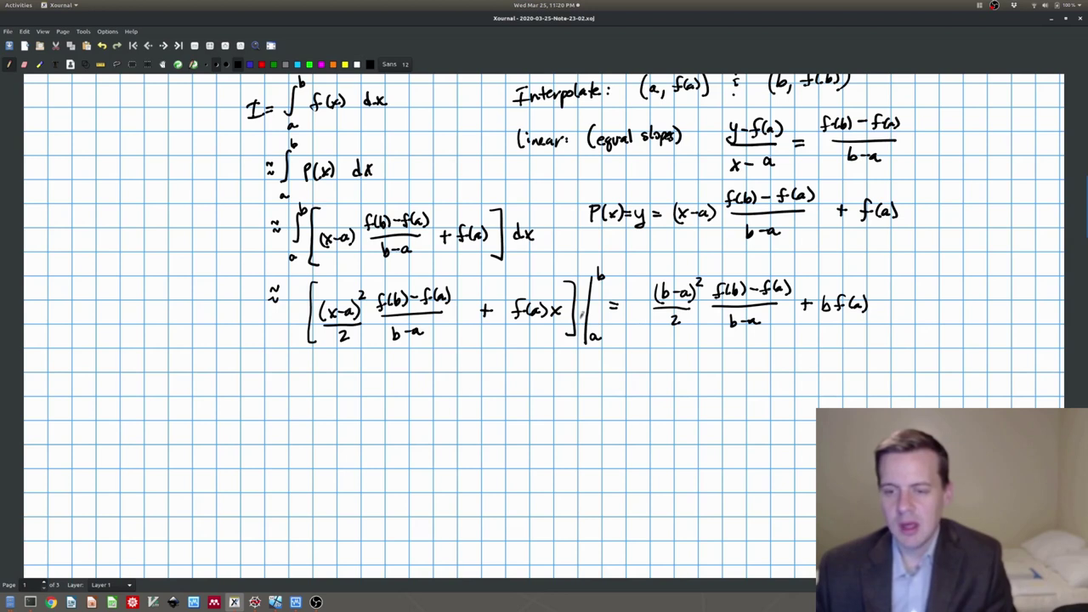
left_click_drag(878, 303, 888, 303)
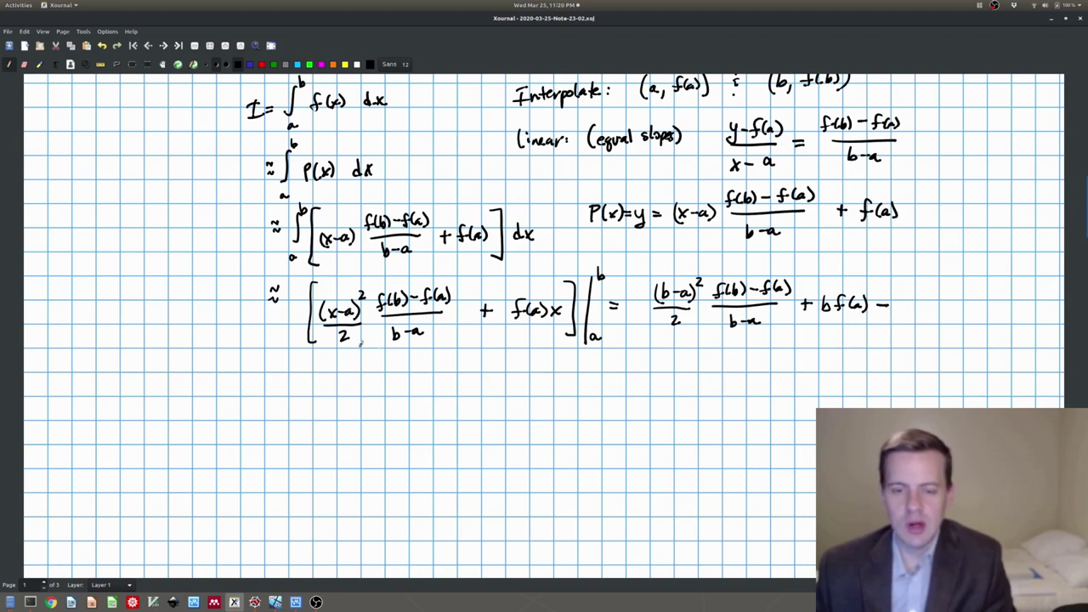
mouse_move(910, 294)
left_mouse_down()
mouse_move(904, 313)
mouse_move(911, 296)
left_mouse_up()
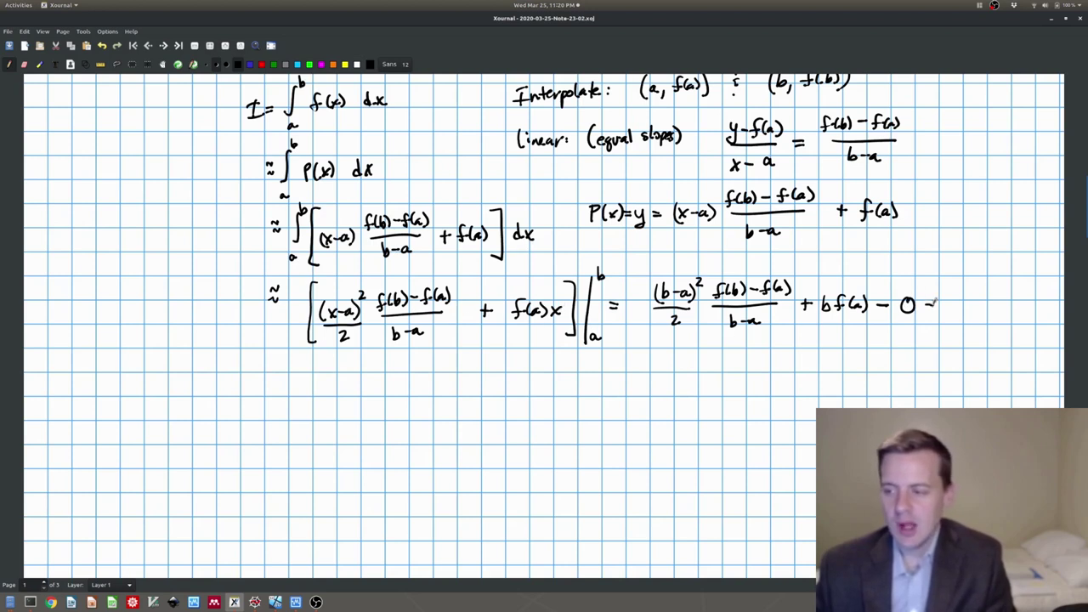
mouse_move(943, 298)
left_mouse_down()
mouse_move(960, 309)
mouse_move(969, 299)
left_mouse_up()
mouse_move(976, 289)
left_mouse_down()
mouse_move(975, 307)
mouse_move(984, 307)
left_mouse_up()
left_click_drag(988, 289, 991, 311)
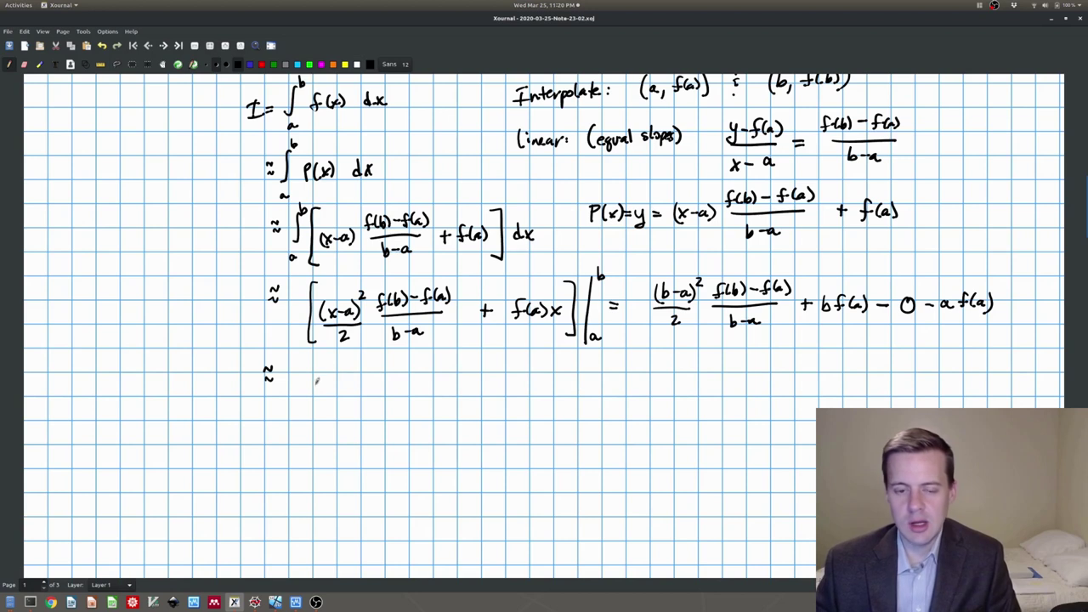
Step: Write the simplified term (b−a)/2 [f(b) − f(a)]
left_click_drag(331, 366, 334, 374)
mouse_move(302, 384)
left_mouse_down()
mouse_move(330, 382)
mouse_move(326, 399)
left_mouse_up()
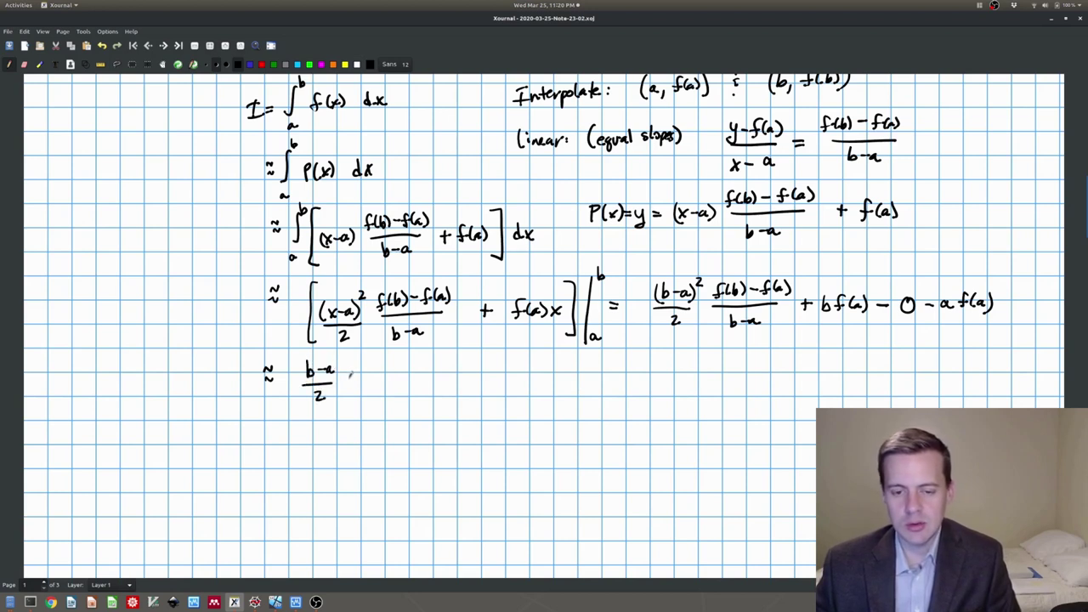
left_click_drag(354, 358, 358, 400)
left_click_drag(369, 369, 362, 386)
left_click_drag(360, 375, 374, 381)
left_click_drag(379, 367, 389, 382)
left_click_drag(394, 375, 406, 381)
left_click_drag(404, 372, 418, 379)
left_click_drag(428, 371, 438, 389)
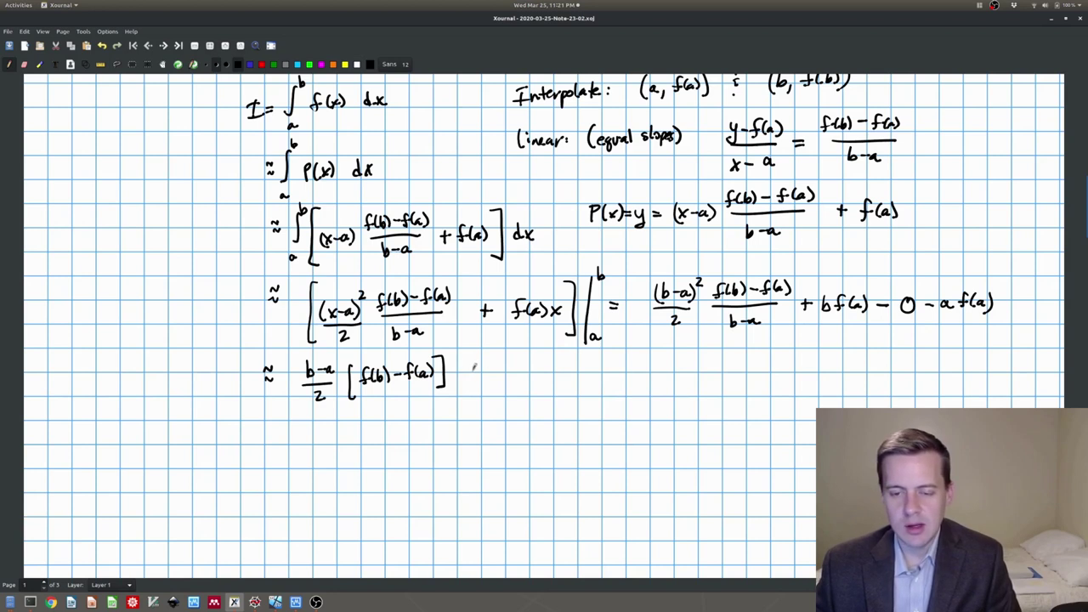
Step: Add + (b−a) f(a) and an equals sign followed by (b−a)
left_click_drag(466, 371, 477, 372)
mouse_move(472, 366)
left_mouse_down()
mouse_move(472, 377)
mouse_move(503, 376)
left_mouse_up()
left_click_drag(509, 372, 525, 377)
left_click_drag(527, 362, 537, 377)
left_click_drag(534, 365, 549, 378)
mouse_move(561, 366)
left_mouse_down()
mouse_move(566, 378)
mouse_move(604, 365)
left_mouse_up()
left_click_drag(596, 371, 605, 371)
mouse_move(610, 360)
left_mouse_down()
mouse_move(667, 371)
mouse_move(637, 377)
mouse_move(678, 381)
mouse_move(662, 395)
left_mouse_up()
Step: Complete it as (b−a)/2 [f(b) − f(a) + 2f(a)]
left_click_drag(700, 356, 699, 396)
mouse_move(724, 356)
left_mouse_down()
mouse_move(718, 367)
mouse_move(729, 372)
mouse_move(810, 380)
left_mouse_up()
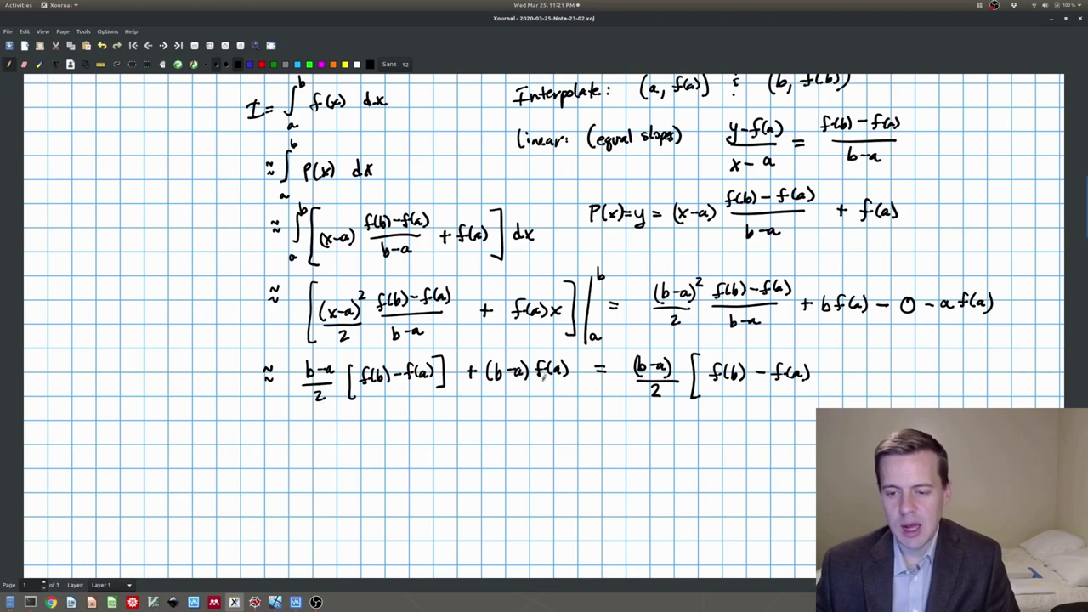
mouse_move(824, 366)
left_mouse_down()
mouse_move(823, 379)
mouse_move(866, 366)
left_mouse_up()
mouse_move(873, 357)
left_mouse_down()
mouse_move(872, 376)
mouse_move(882, 375)
left_mouse_up()
left_click_drag(886, 357, 884, 391)
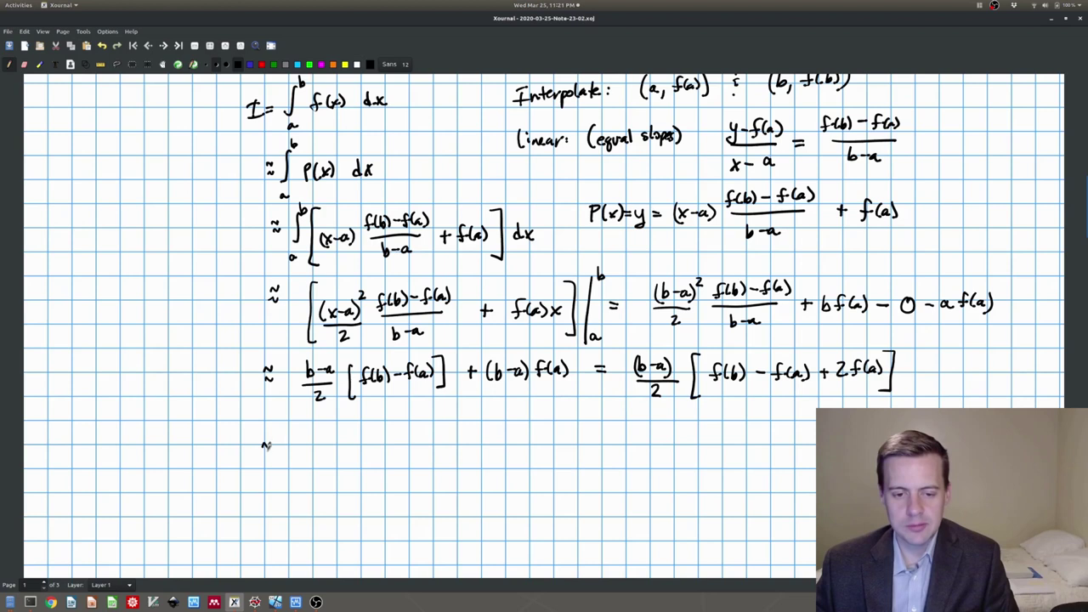
Step: On a new line, write the simplified result ≈ (b−a)/2 [f(a) + f(b)]
mouse_move(301, 425)
left_mouse_down()
mouse_move(333, 446)
mouse_move(318, 459)
mouse_move(325, 467)
left_mouse_up()
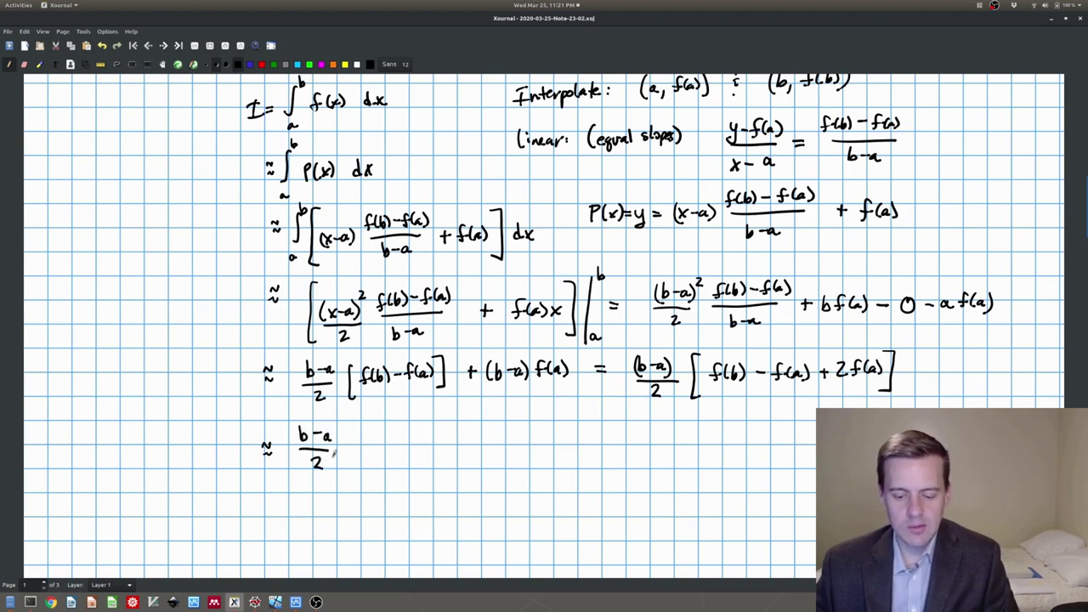
mouse_move(356, 425)
left_mouse_down()
mouse_move(358, 462)
mouse_move(411, 444)
left_mouse_up()
mouse_move(405, 437)
left_mouse_down()
mouse_move(403, 452)
mouse_move(423, 440)
mouse_move(418, 452)
left_mouse_up()
left_click_drag(416, 441, 427, 440)
mouse_move(435, 435)
left_mouse_down()
mouse_move(433, 450)
mouse_move(447, 450)
left_mouse_up()
left_click_drag(452, 430, 450, 463)
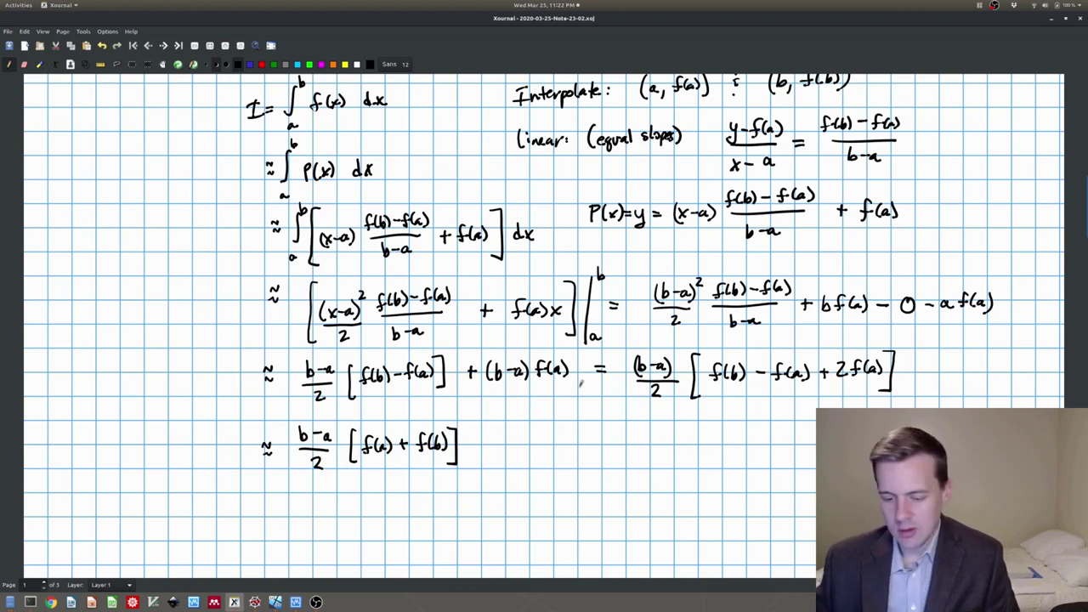
Step: Write I in front of the final result line
scroll(580, 383, "down", 3)
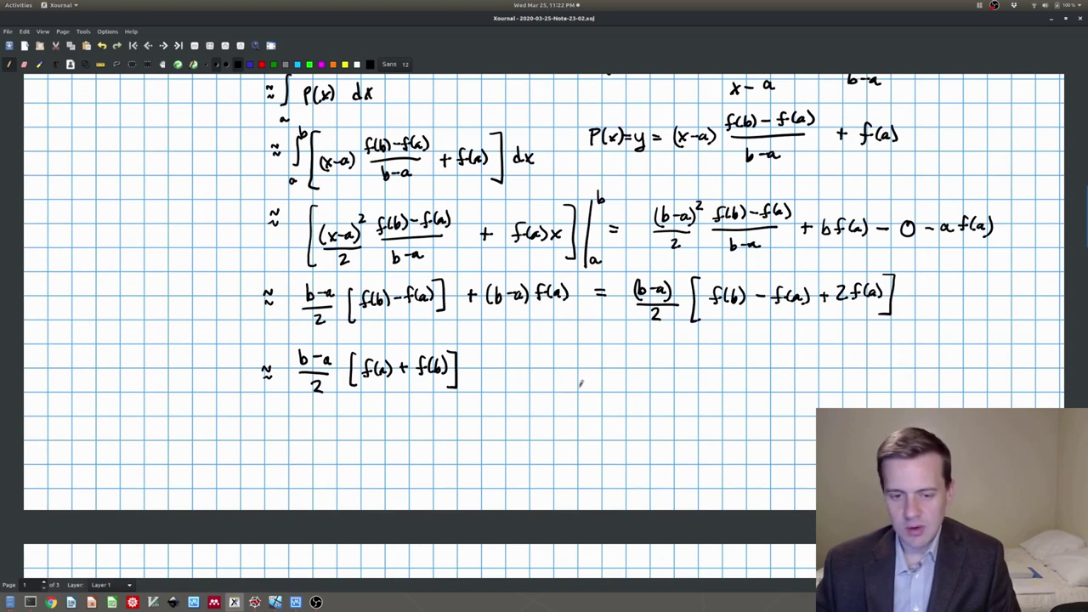
left_click_drag(238, 362, 238, 381)
left_click_drag(230, 382, 246, 381)
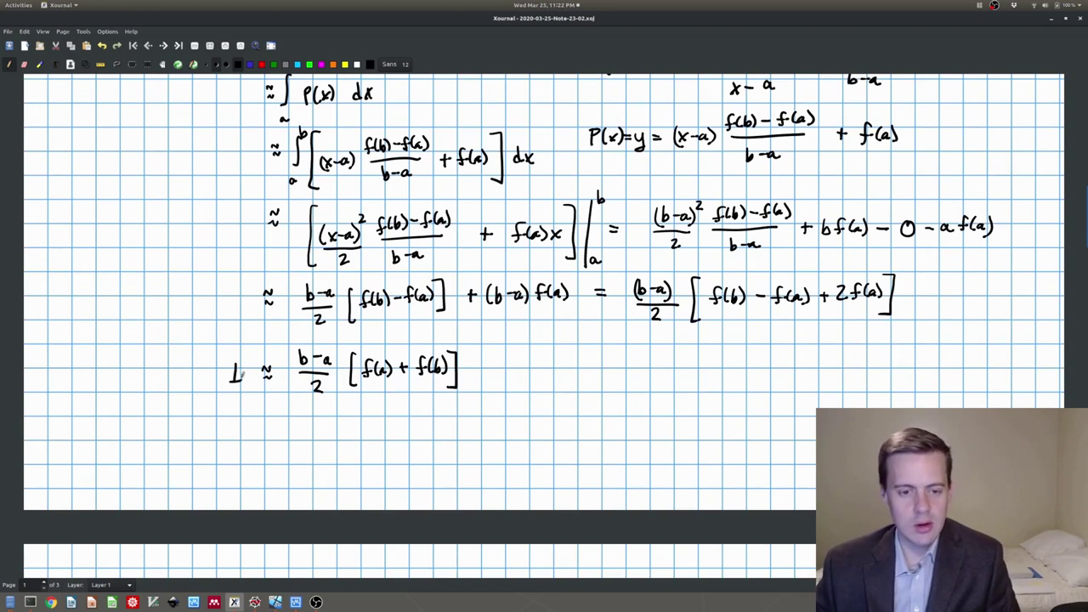
Step: Frame the formula in a green box labelled 'Trapezoidal Rule'
left_click(273, 65)
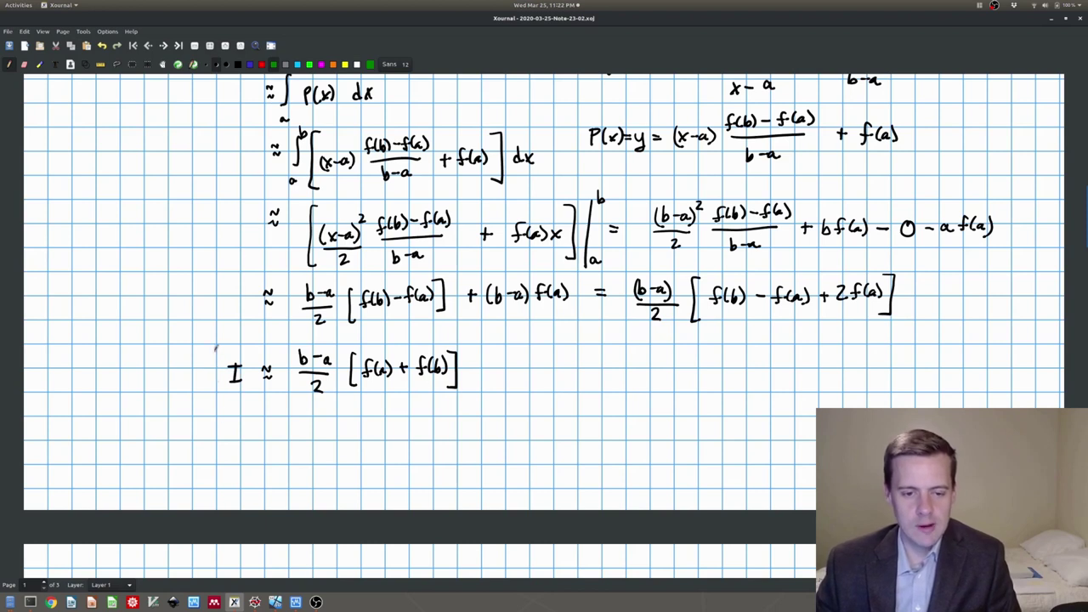
left_click_drag(215, 347, 215, 392)
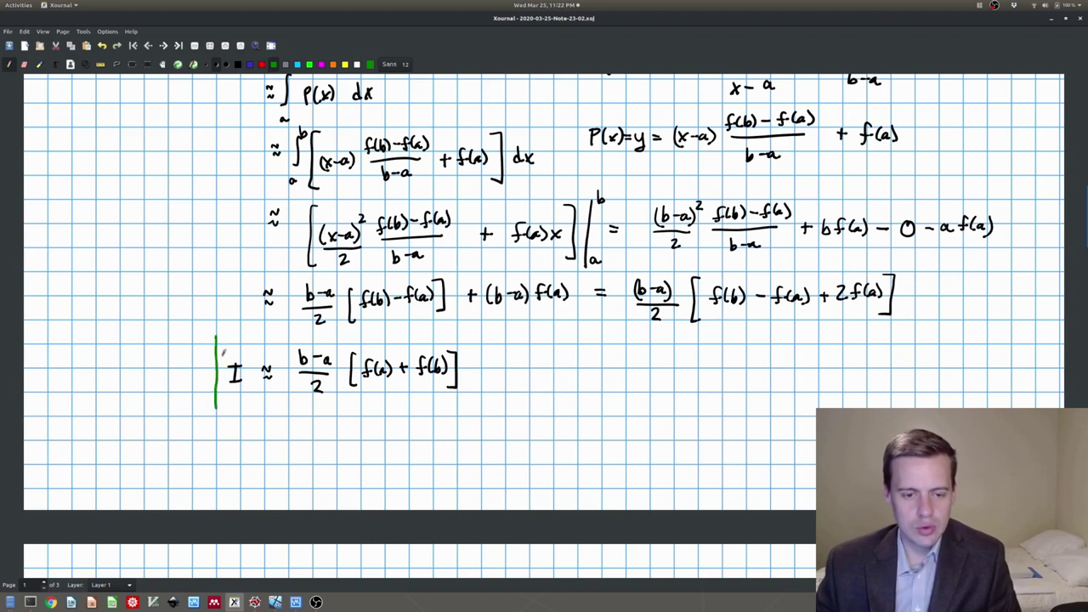
mouse_move(216, 337)
left_mouse_down()
mouse_move(476, 338)
mouse_move(473, 387)
left_mouse_up()
mouse_move(216, 401)
left_mouse_down()
mouse_move(425, 405)
mouse_move(528, 367)
mouse_move(522, 380)
left_mouse_up()
mouse_move(530, 379)
left_mouse_down()
mouse_move(544, 368)
mouse_move(584, 372)
mouse_move(593, 359)
mouse_move(659, 365)
left_mouse_up()
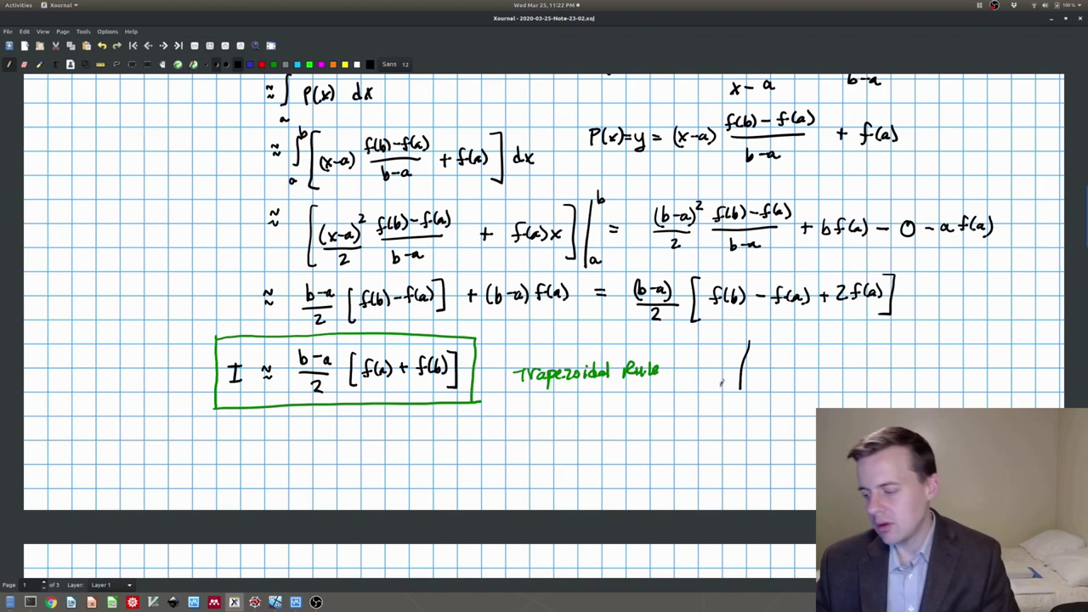
Step: Sketch axes and a black curve, then a hatched blue trapezoid under the chord
mouse_move(749, 340)
left_mouse_down()
mouse_move(745, 438)
mouse_move(816, 443)
left_mouse_up()
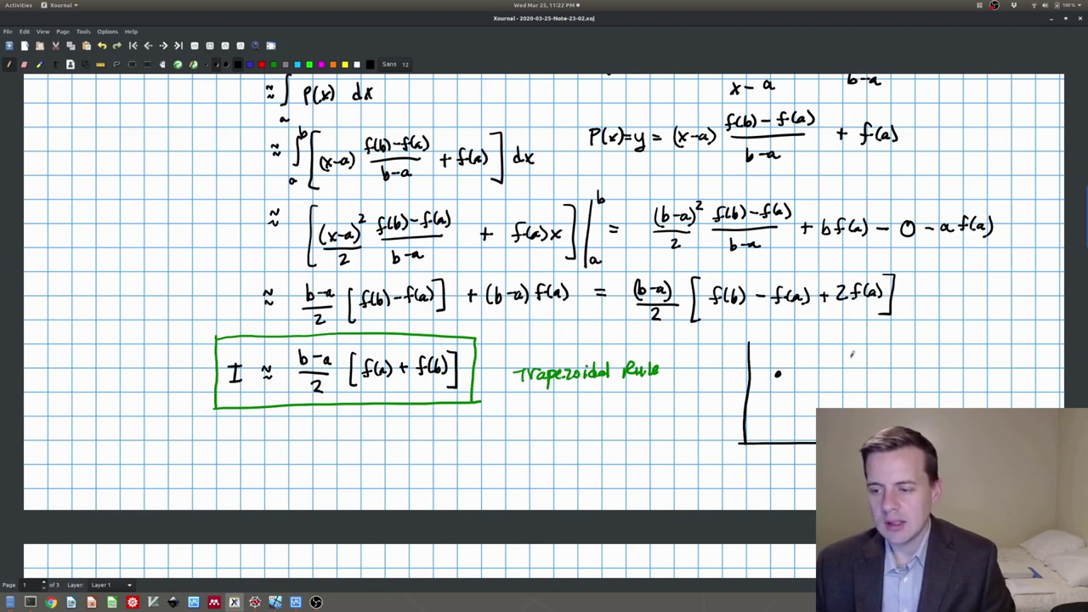
left_click_drag(777, 374, 847, 346)
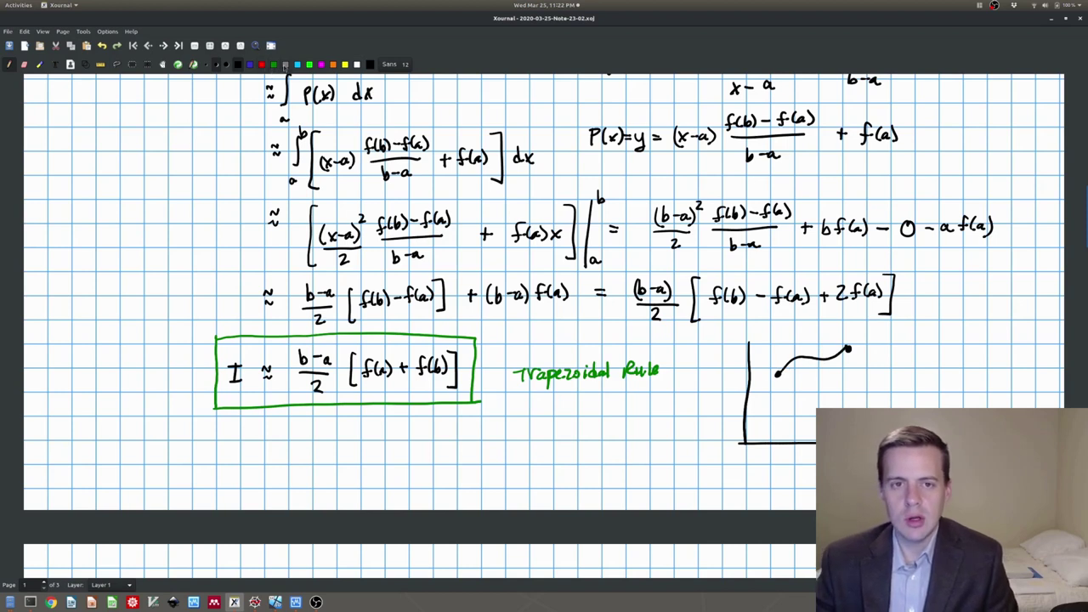
left_click(249, 64)
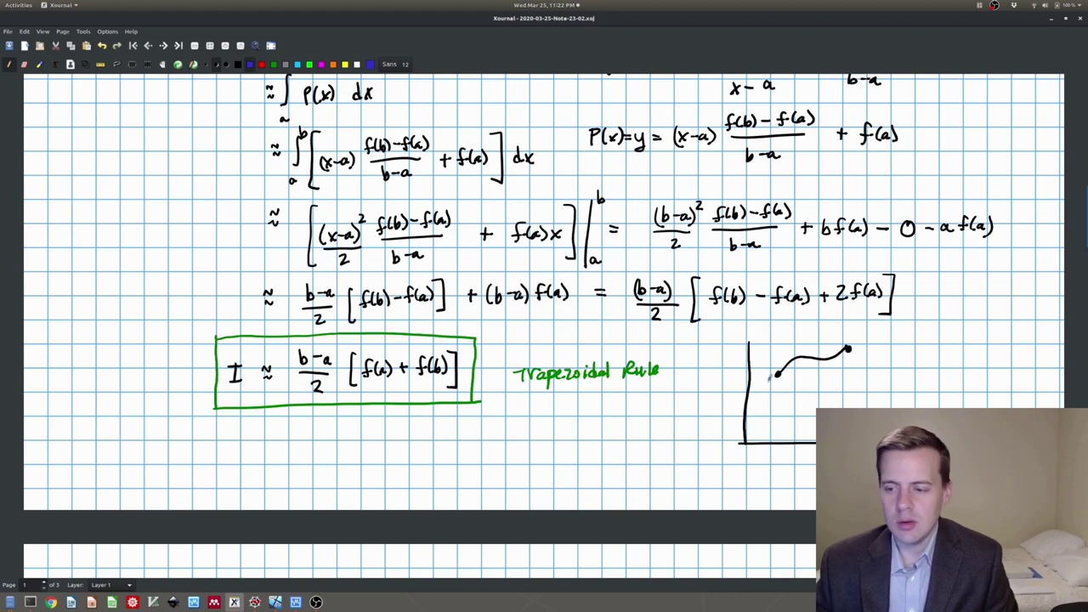
left_click_drag(776, 374, 851, 348)
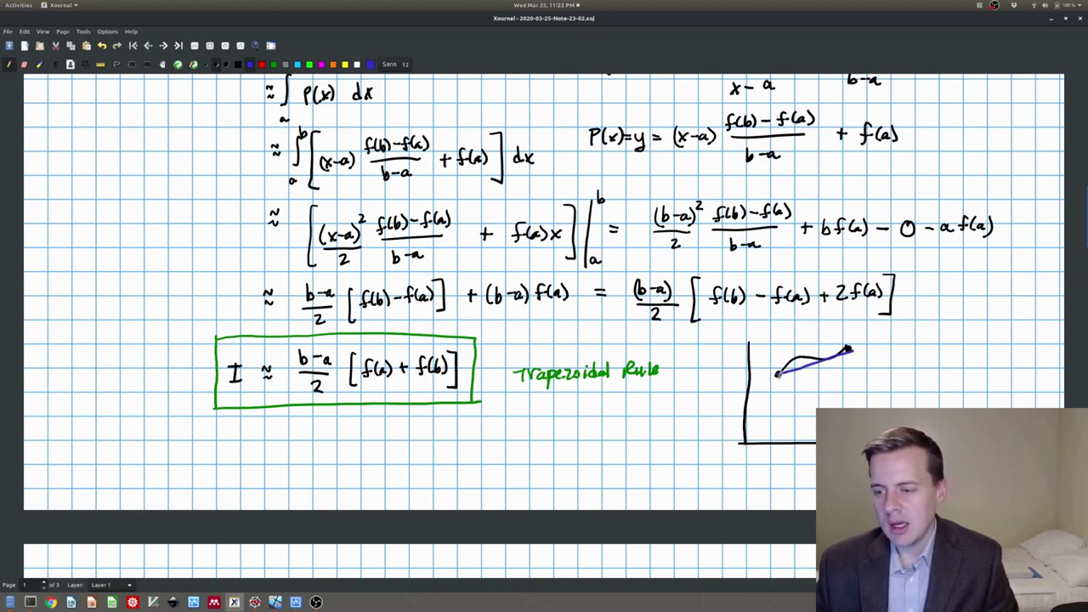
left_click_drag(776, 378, 776, 440)
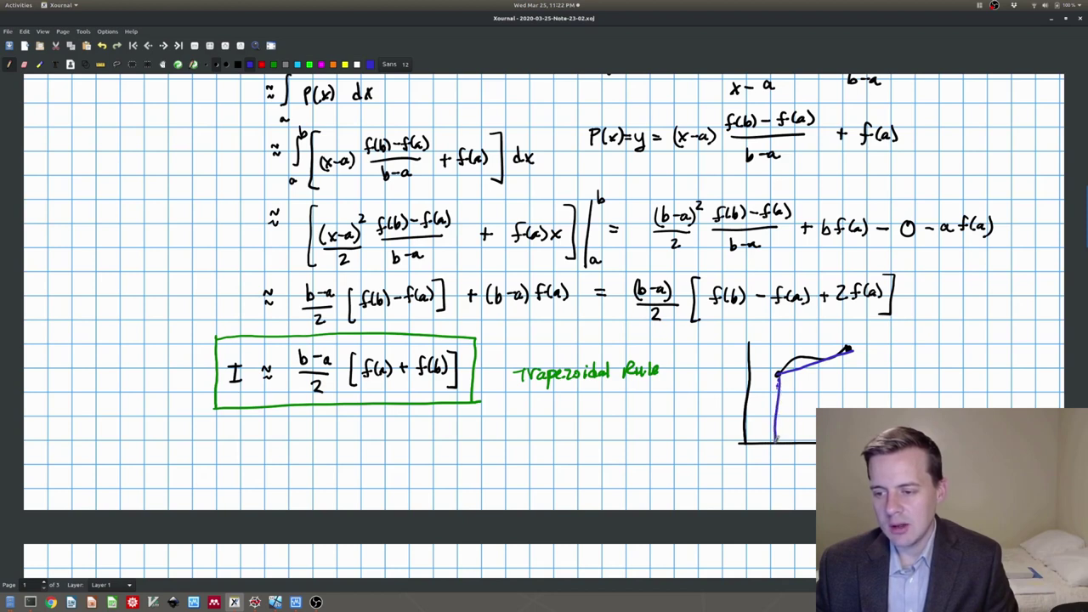
mouse_move(848, 349)
left_mouse_down()
mouse_move(850, 401)
mouse_move(793, 414)
left_mouse_up()
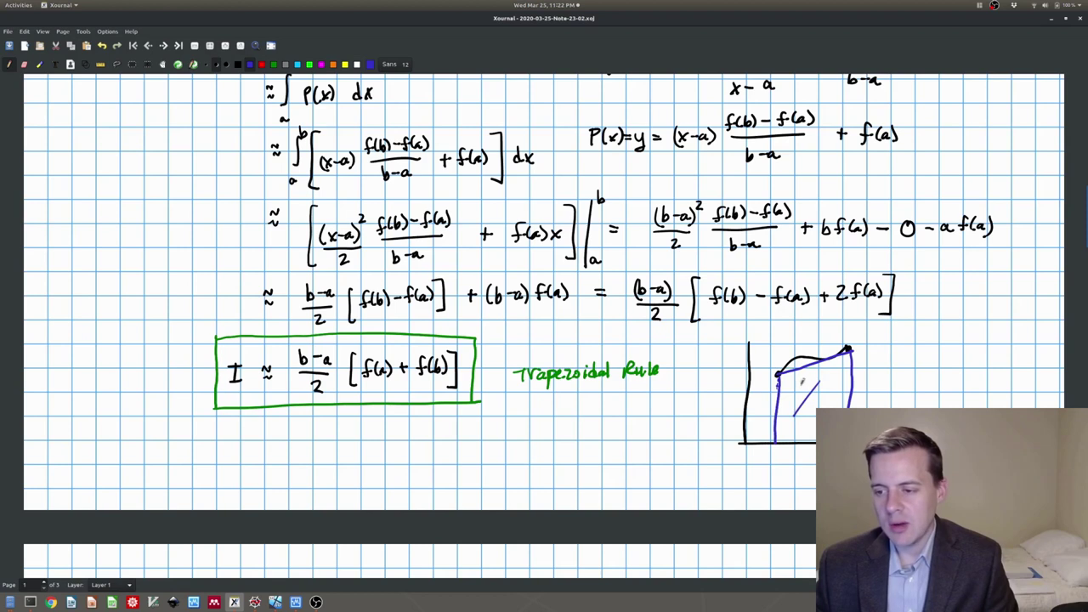
mouse_move(810, 371)
left_mouse_down()
mouse_move(787, 401)
mouse_move(809, 428)
left_mouse_up()
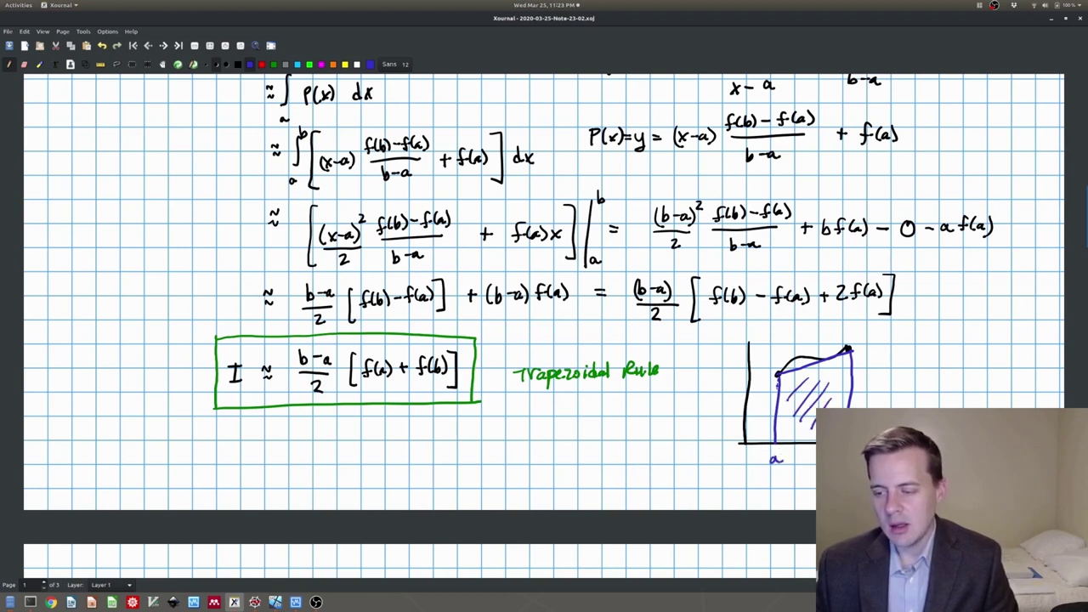
Step: Label the chord's left and right endpoints f(a) and f(b)
mouse_move(768, 348)
left_mouse_down()
mouse_move(757, 367)
mouse_move(768, 362)
left_mouse_up()
left_click_drag(778, 352, 781, 361)
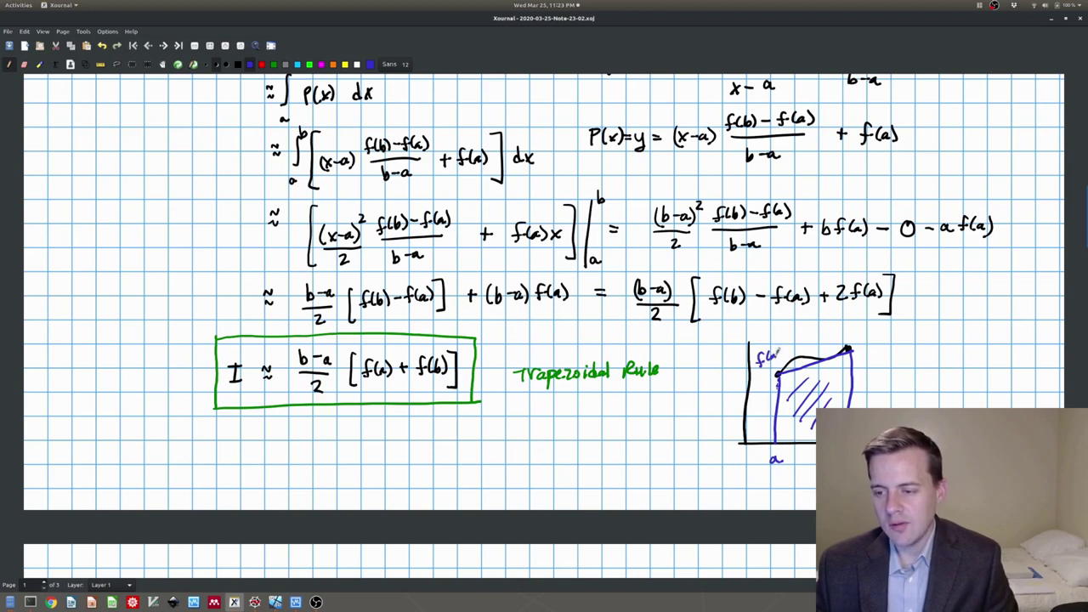
mouse_move(860, 323)
left_mouse_down()
mouse_move(850, 341)
mouse_move(857, 333)
left_mouse_up()
left_click_drag(862, 323, 860, 337)
left_click_drag(866, 321, 868, 336)
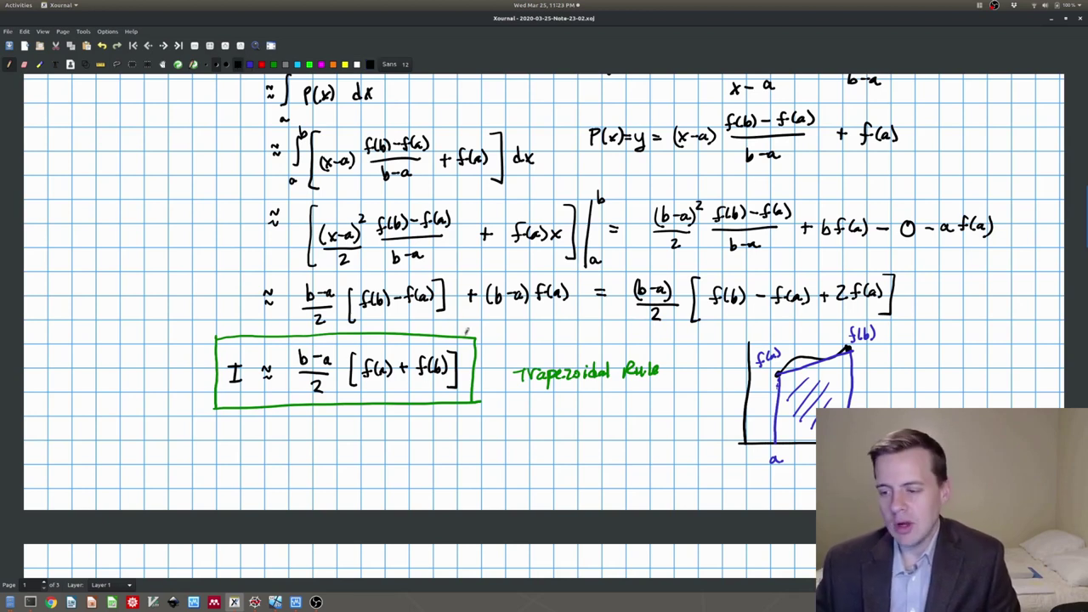
Step: On page 2, handwrite '* Just like interpolation, we can be more accurate with piecewise functions!'
scroll(682, 524, "up", 3)
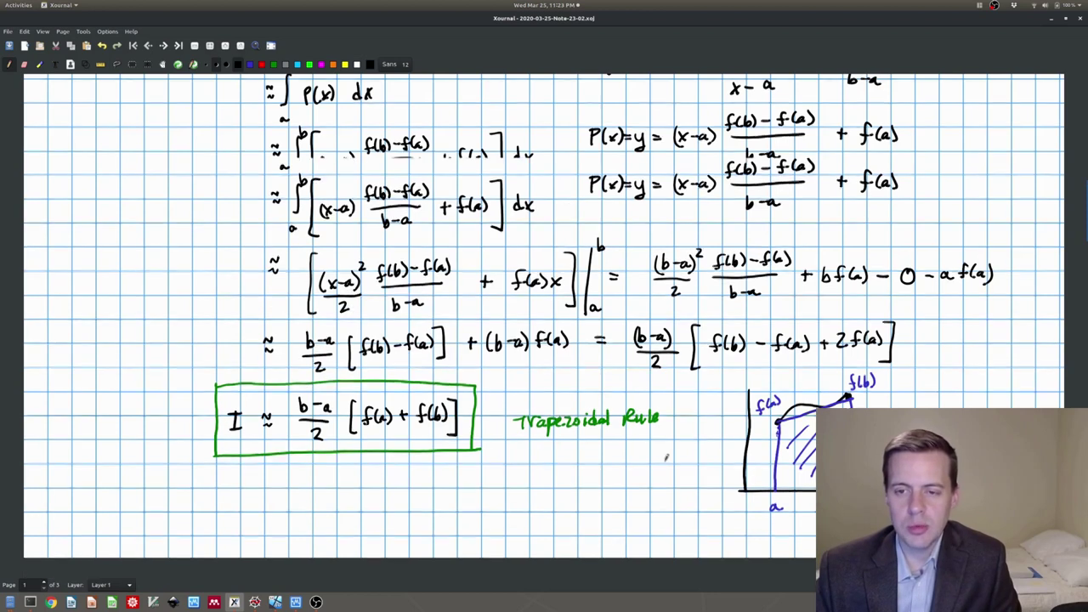
scroll(647, 470, "down", 7)
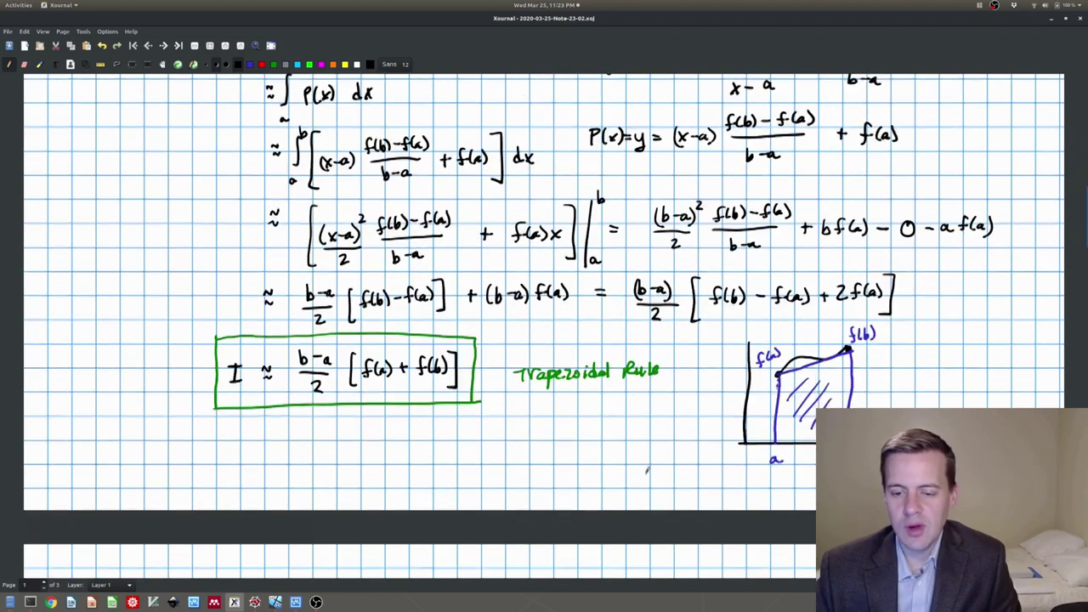
scroll(648, 469, "down", 1)
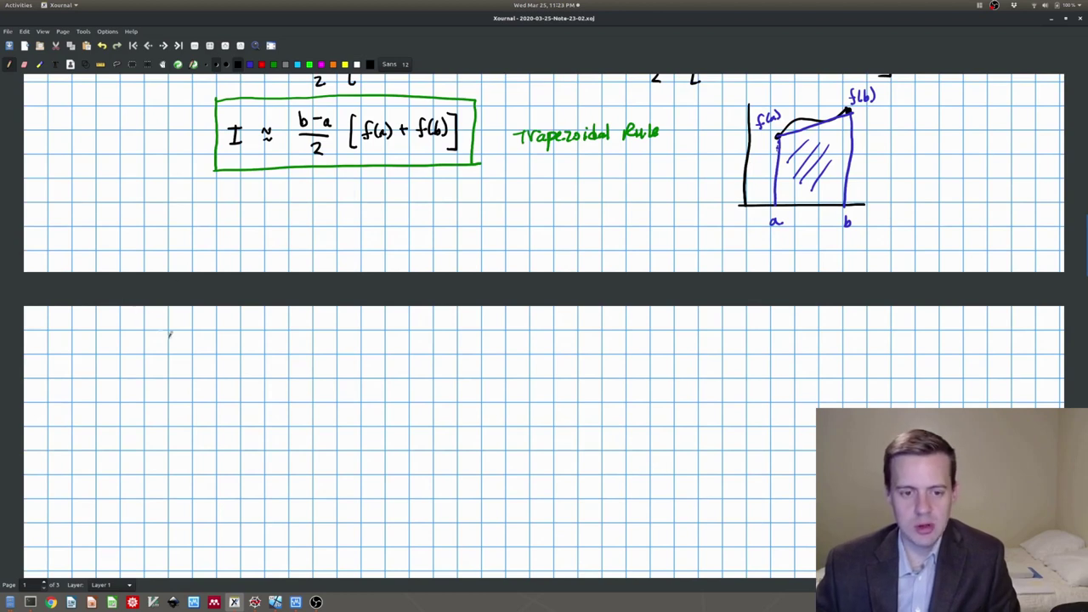
mouse_move(167, 345)
left_mouse_down()
mouse_move(174, 355)
mouse_move(215, 340)
mouse_move(221, 350)
left_mouse_up()
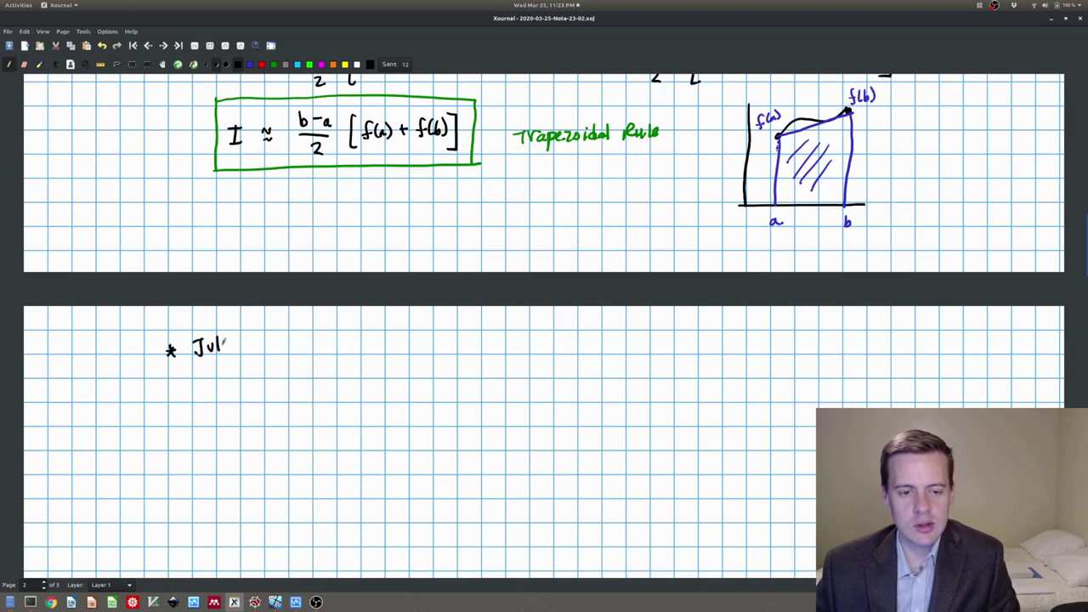
key("ctrl+z")
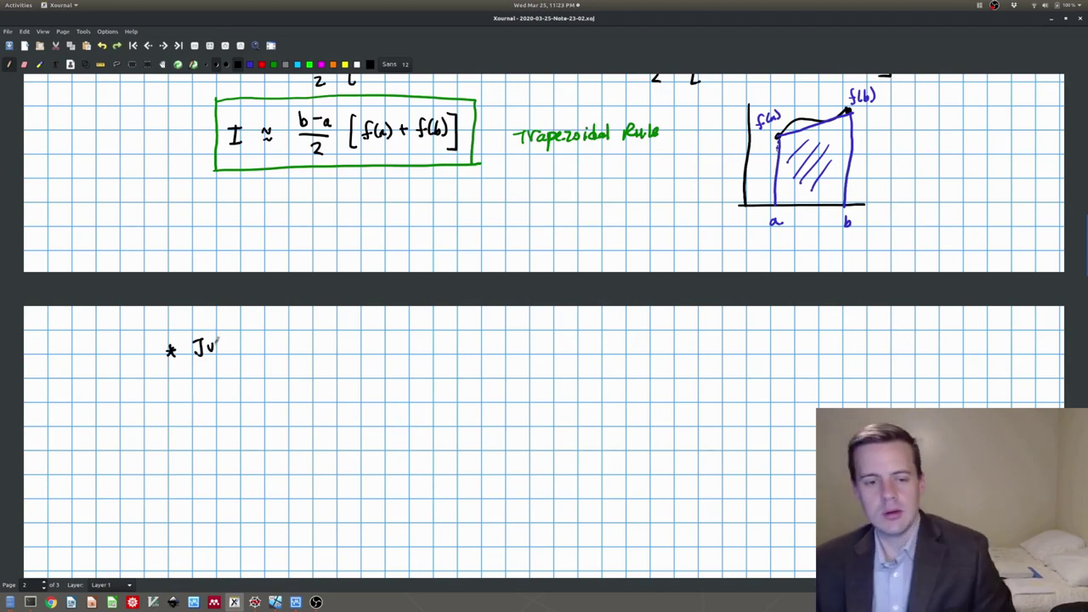
mouse_move(220, 342)
left_mouse_down()
mouse_move(272, 352)
mouse_move(386, 336)
mouse_move(464, 349)
mouse_move(669, 340)
left_mouse_up()
mouse_move(204, 377)
left_mouse_down()
mouse_move(243, 387)
mouse_move(274, 371)
mouse_move(340, 371)
left_mouse_up()
mouse_move(361, 365)
left_mouse_down()
mouse_move(374, 379)
mouse_move(447, 376)
left_mouse_up()
left_click(446, 382)
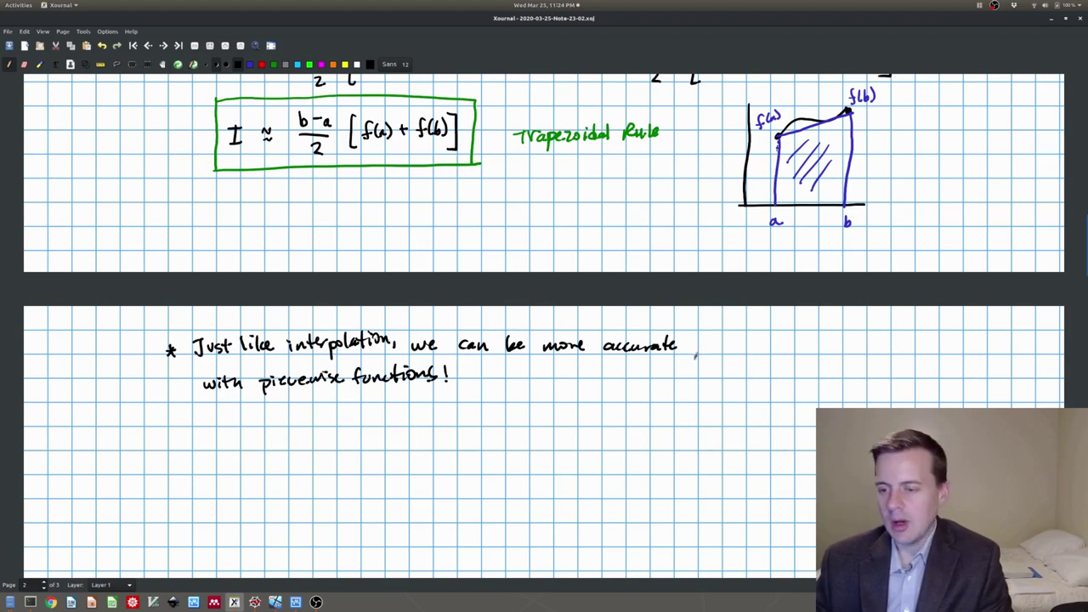
Step: Sketch new axes and a curve, then mark blue points along it with a straight segment
mouse_move(742, 331)
left_mouse_down()
mouse_move(736, 452)
mouse_move(817, 451)
left_mouse_up()
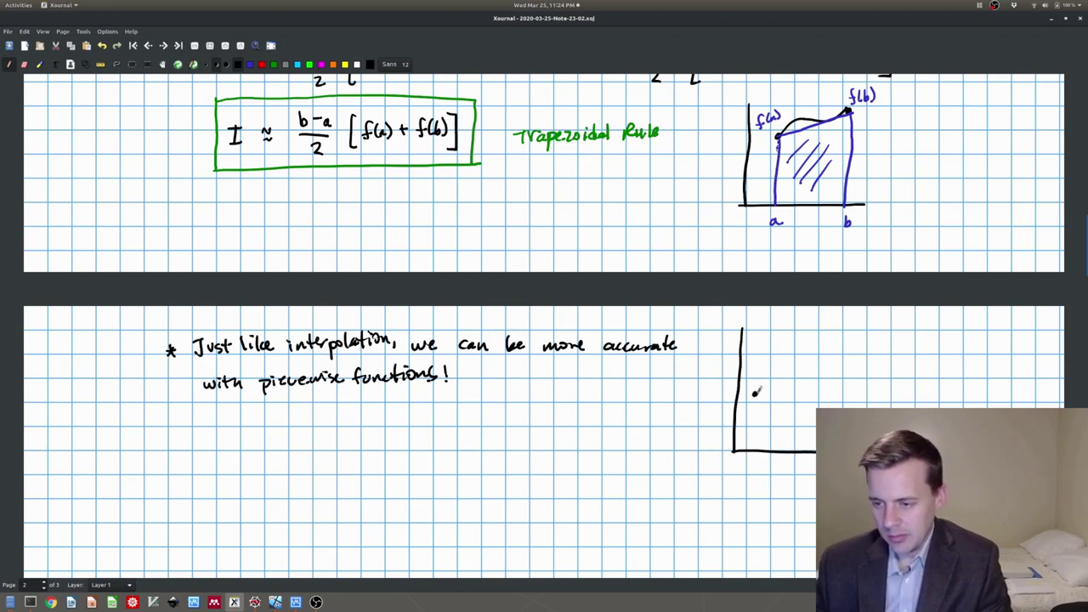
left_click(862, 358)
mouse_move(755, 391)
left_mouse_down()
mouse_move(779, 370)
mouse_move(865, 357)
left_mouse_up()
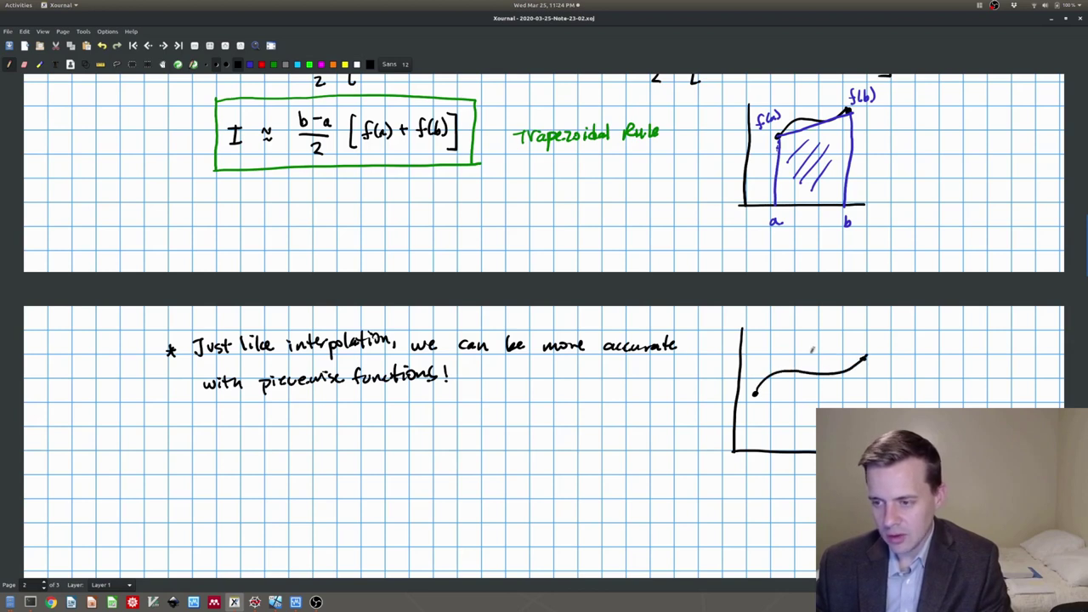
left_click(250, 64)
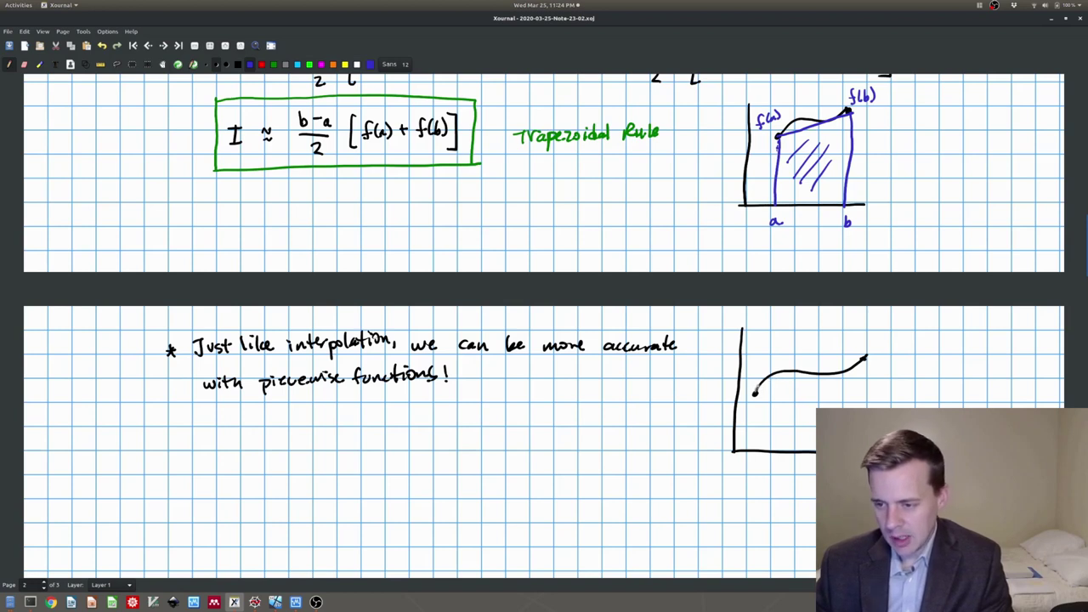
left_click(810, 371)
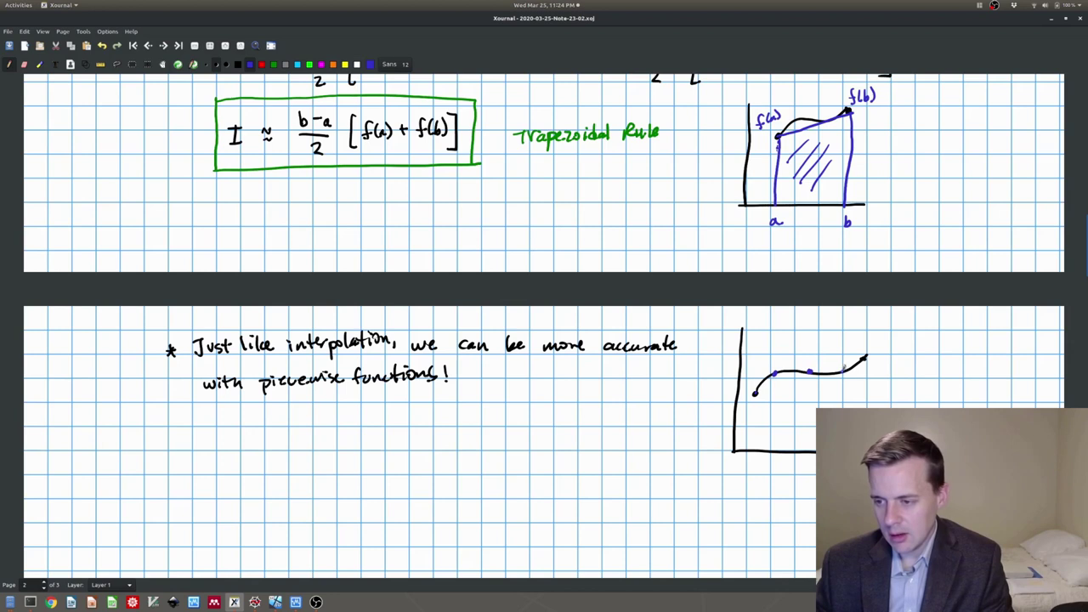
left_click(864, 359)
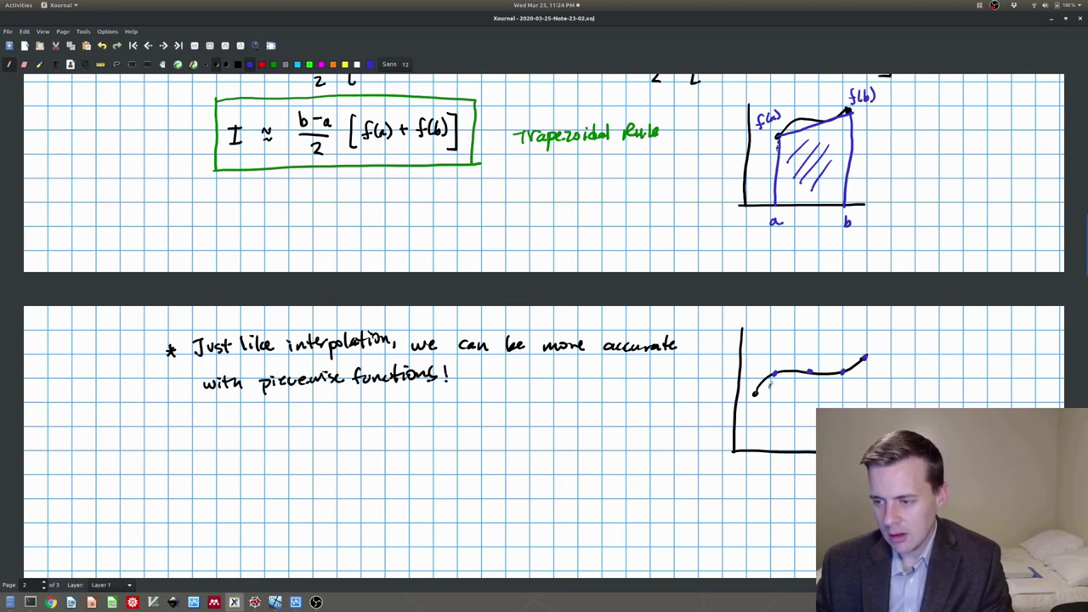
mouse_move(756, 389)
left_mouse_down()
mouse_move(776, 369)
mouse_move(835, 372)
mouse_move(865, 357)
left_mouse_up()
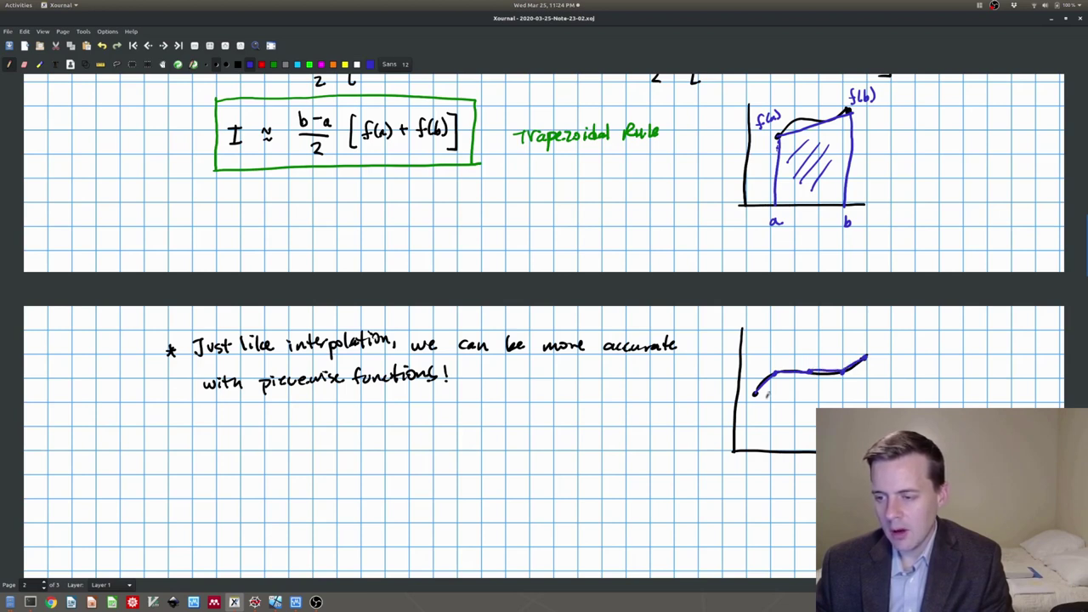
Step: Draw five dashed vertical lines from the curve down to the axis
left_click_drag(755, 392, 754, 449)
left_click_drag(775, 371, 773, 448)
left_click_drag(812, 372, 810, 447)
left_click_drag(844, 374, 841, 404)
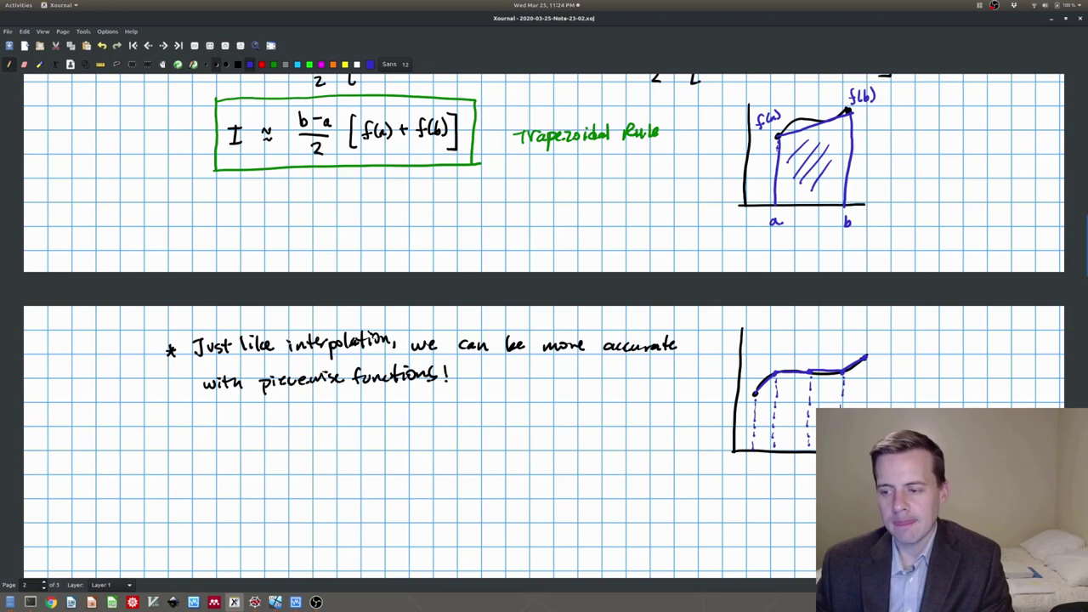
left_click_drag(867, 356, 864, 397)
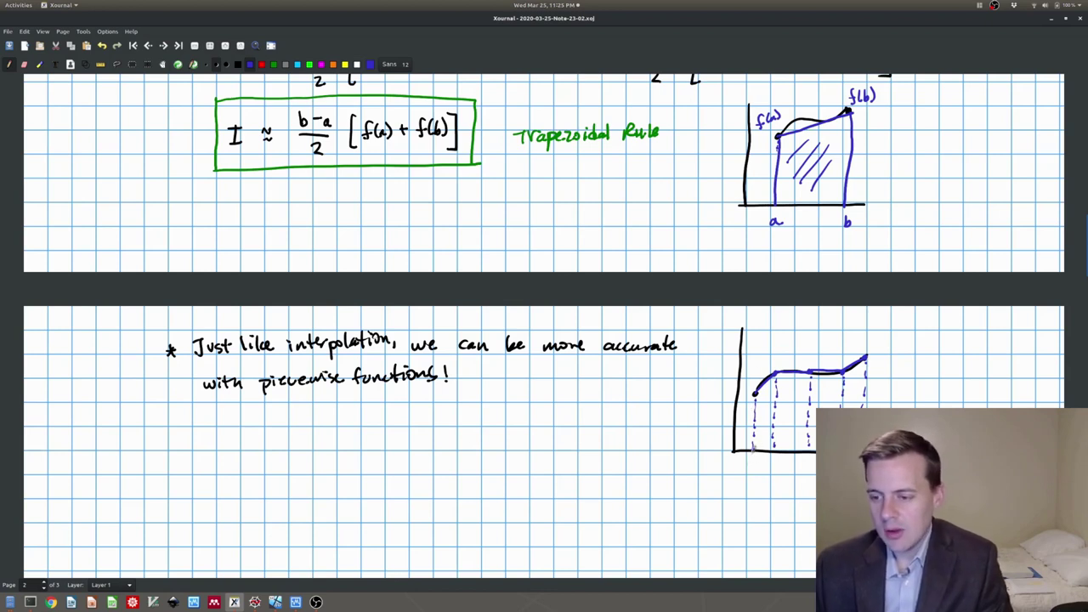
Step: Label the nodes below the axis as x0=a, x1 and x2
left_click_drag(754, 440, 754, 486)
left_click_drag(750, 491, 752, 502)
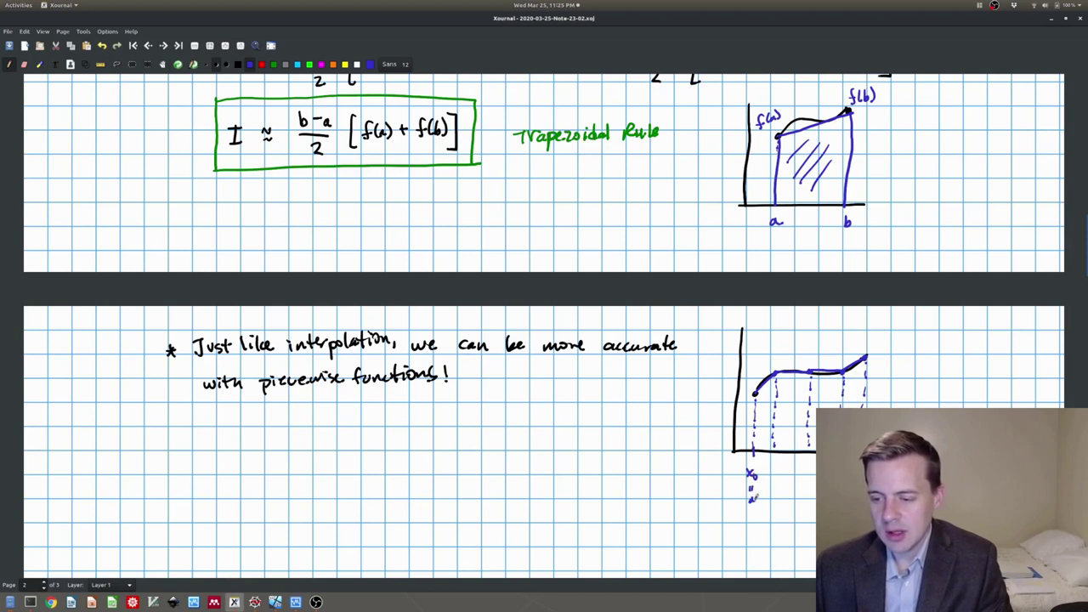
left_click_drag(774, 443, 782, 481)
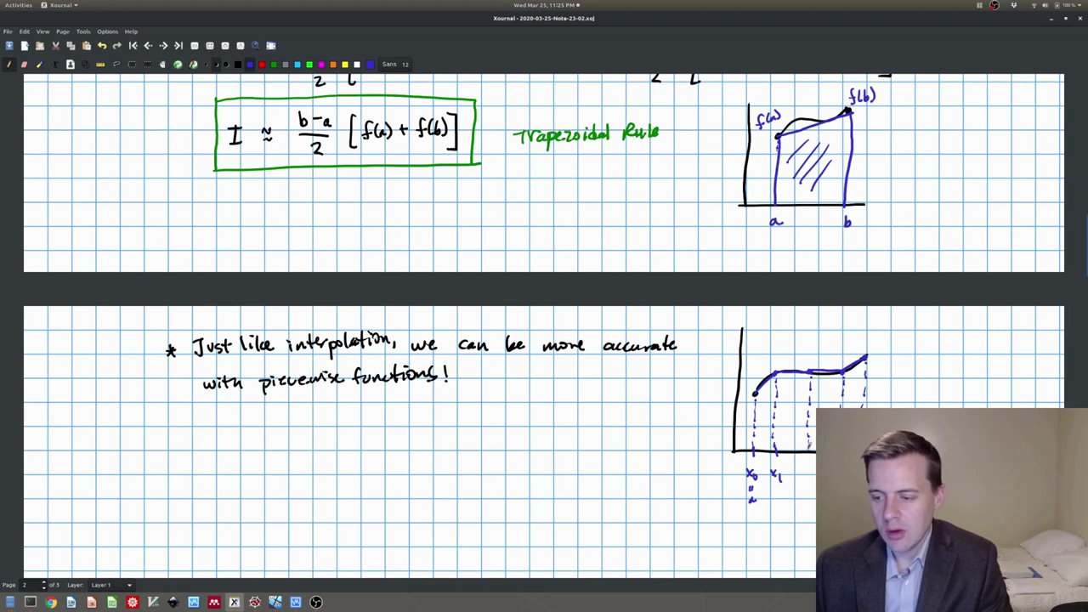
left_click_drag(804, 467, 809, 476)
left_click_drag(810, 467, 804, 476)
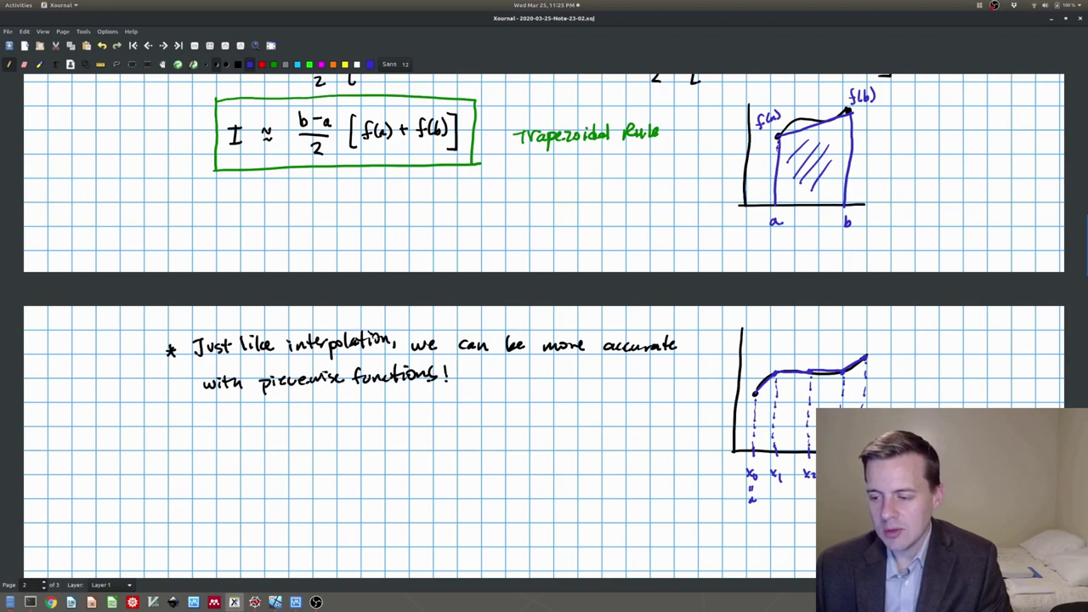
left_click_drag(785, 464, 783, 468)
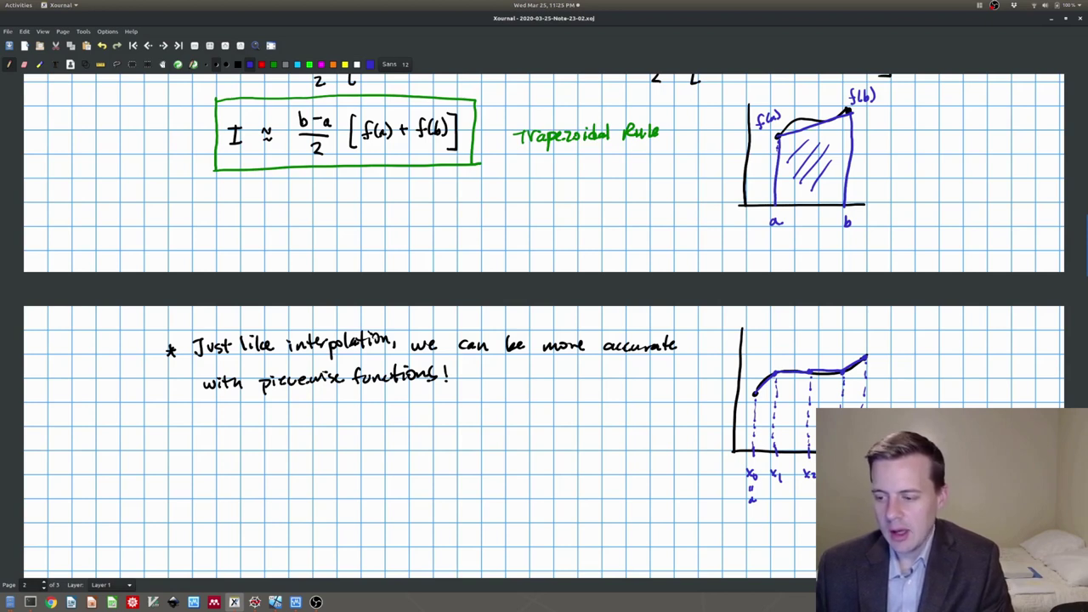
Step: Extend the curve further right and add the f(x_{n-1}) and f3 labels
mouse_move(865, 357)
left_mouse_down()
mouse_move(880, 341)
mouse_move(918, 341)
mouse_move(929, 348)
mouse_move(902, 348)
mouse_move(917, 384)
left_mouse_up()
left_click_drag(903, 334, 905, 338)
left_click_drag(840, 357, 840, 363)
mouse_move(835, 323)
left_mouse_down()
mouse_move(838, 342)
mouse_move(803, 349)
mouse_move(808, 341)
mouse_move(813, 352)
mouse_move(768, 360)
mouse_move(772, 351)
mouse_move(746, 380)
mouse_move(755, 376)
left_mouse_up()
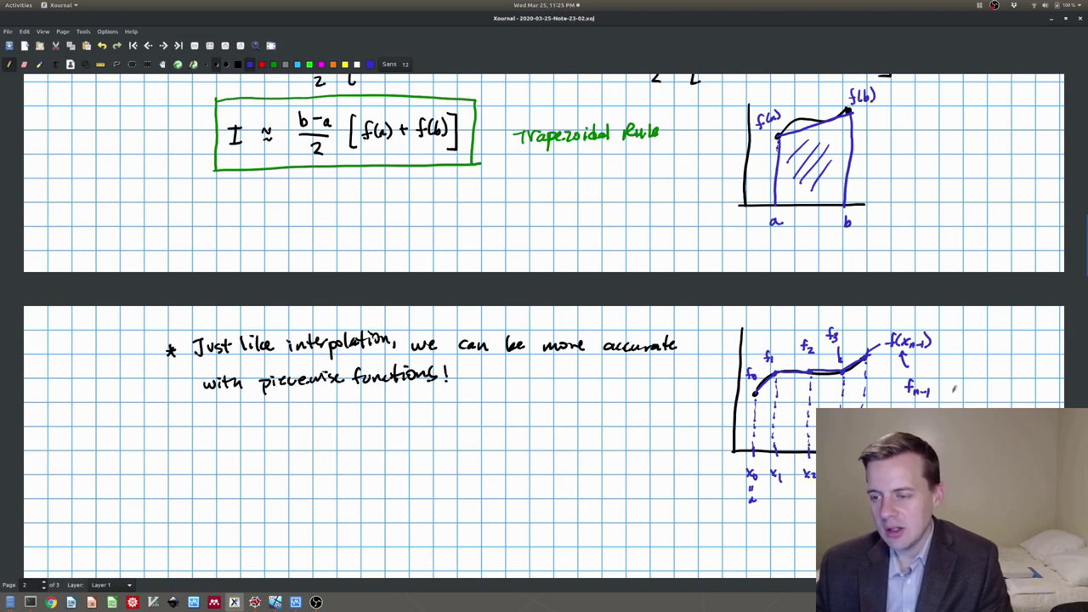
Step: Note n=5 beside the sketch and draw an arrow from f(a) to the f0 node
left_click_drag(979, 366, 987, 363)
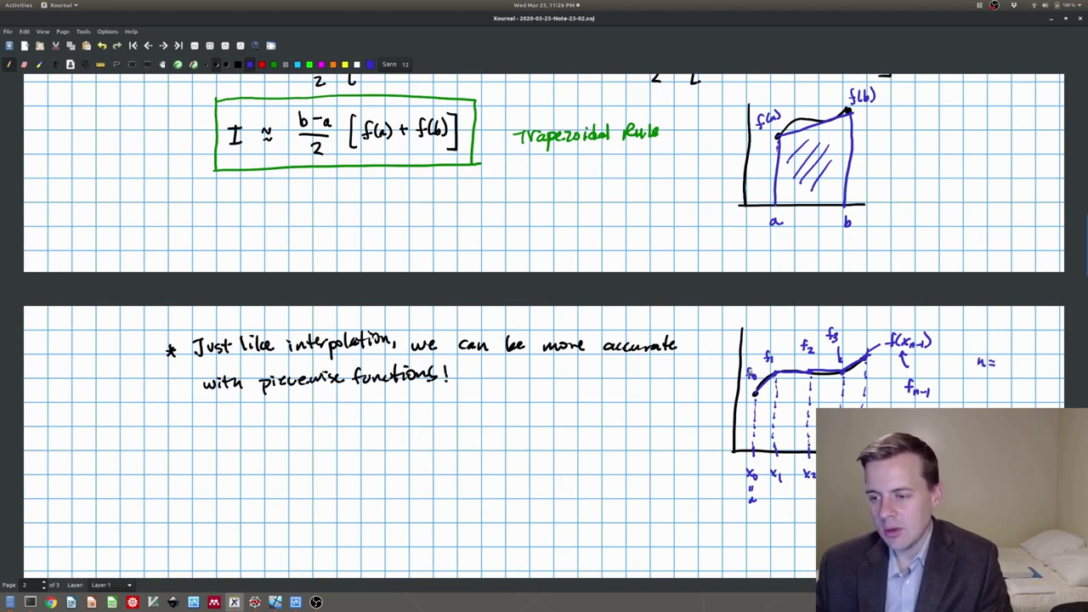
left_click_drag(1000, 355, 1005, 357)
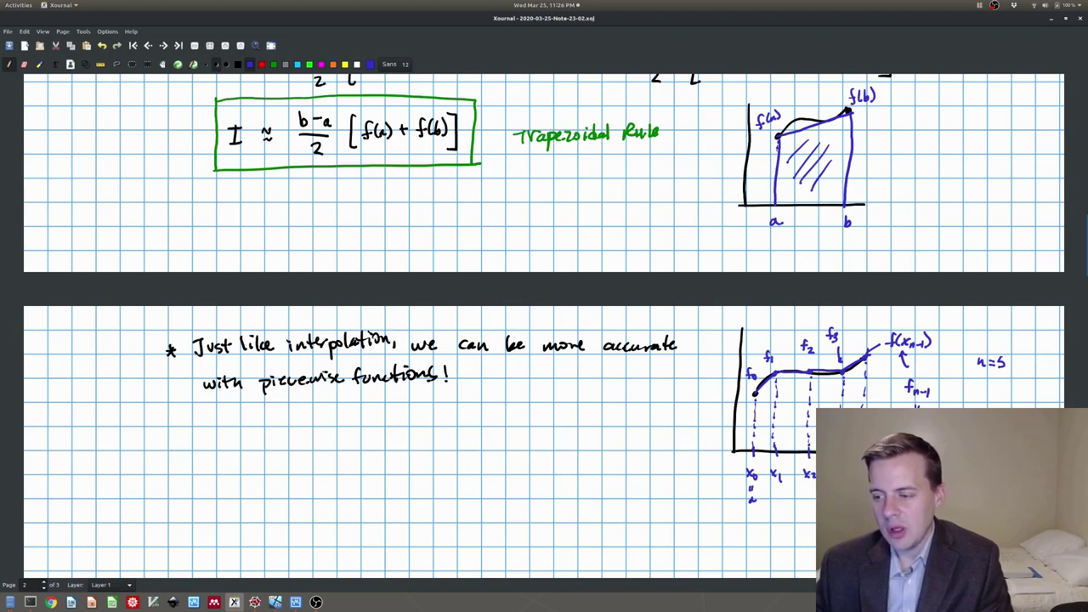
mouse_move(745, 392)
left_mouse_down()
mouse_move(719, 397)
mouse_move(727, 404)
mouse_move(685, 396)
mouse_move(725, 387)
left_mouse_up()
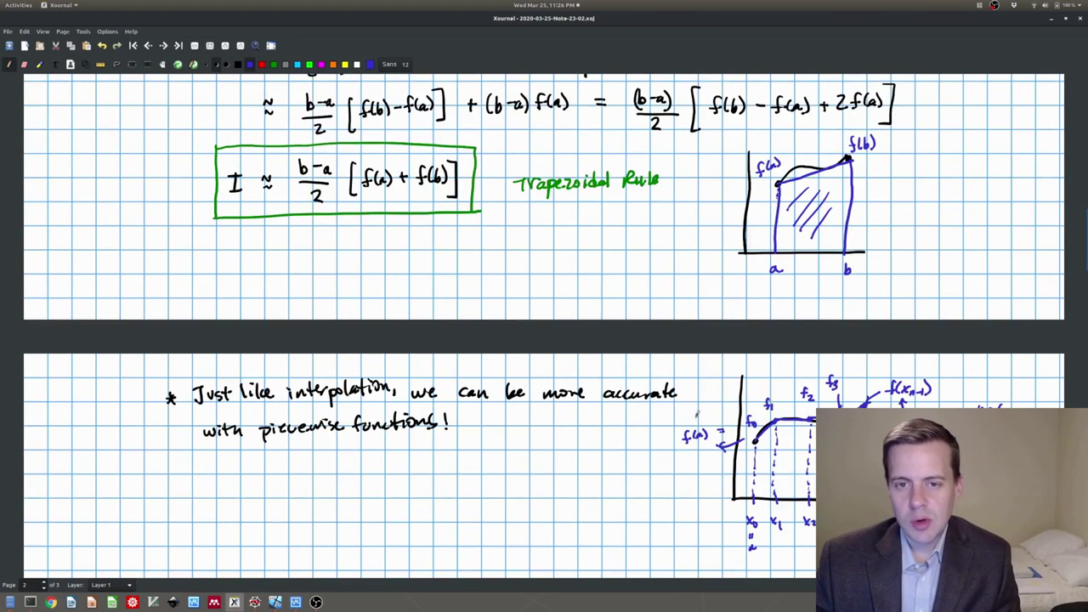
scroll(729, 385, "up", 5)
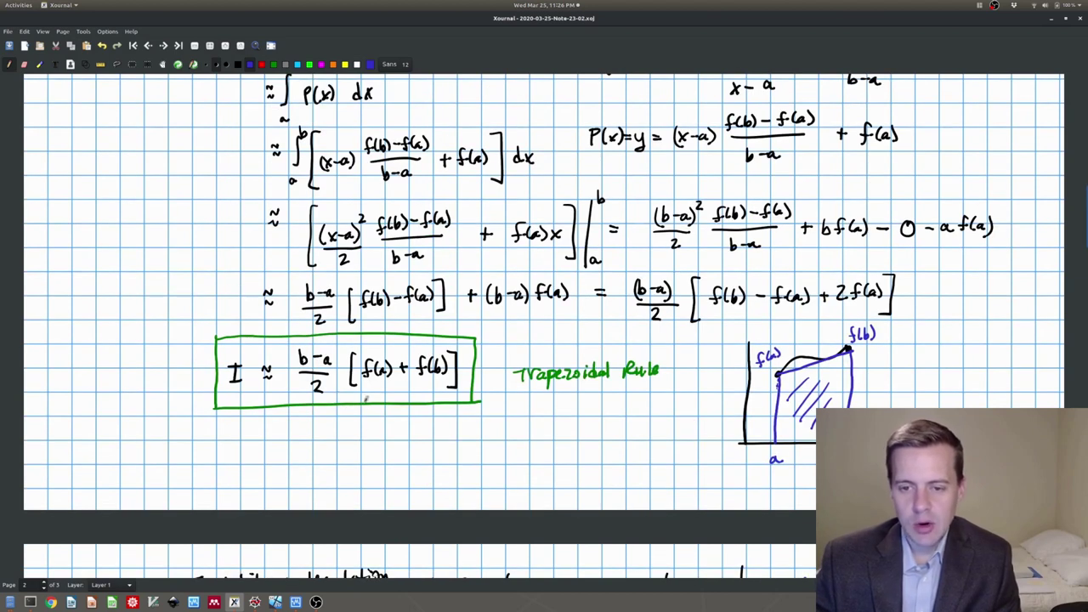
scroll(366, 398, "down", 7)
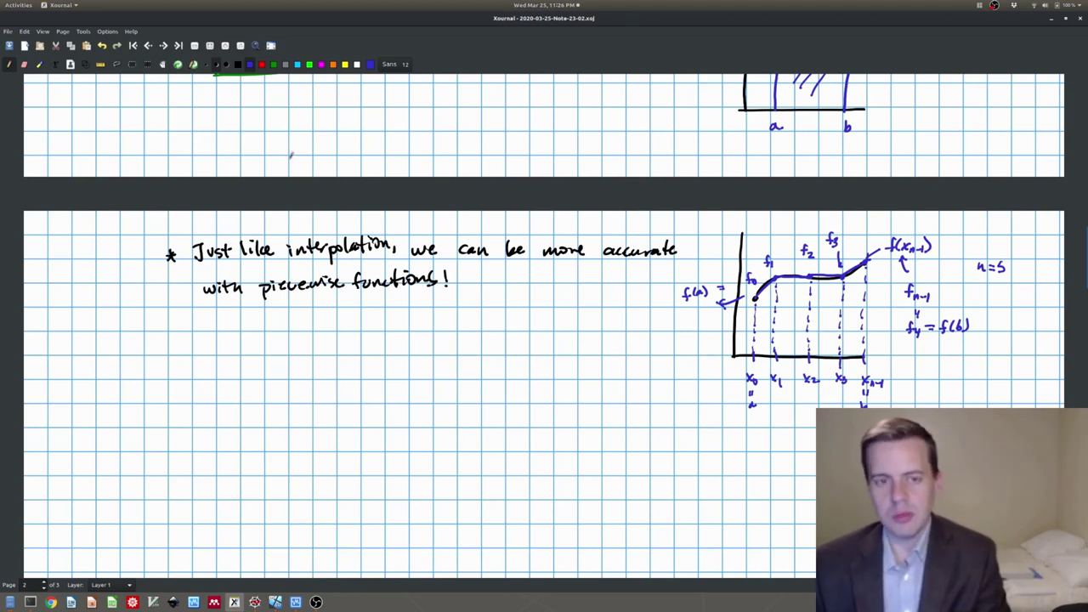
Step: In black, write I = ∫ from a to b of f(x) dx
left_click(239, 65)
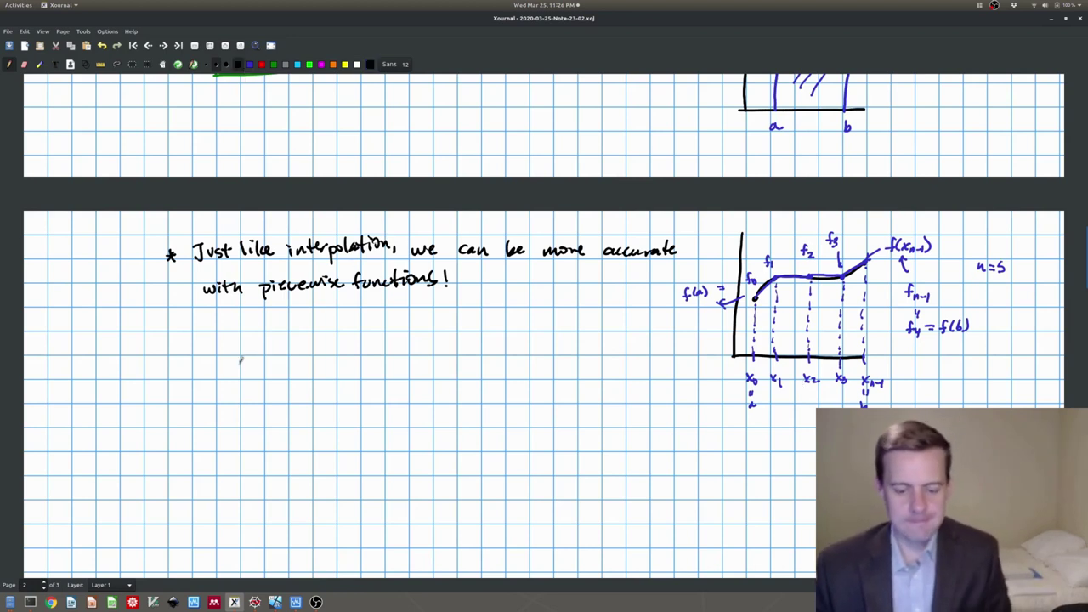
left_click_drag(198, 344, 198, 357)
left_click_drag(192, 358, 220, 343)
left_click_drag(212, 351, 221, 350)
mouse_move(254, 315)
left_mouse_down()
mouse_move(253, 380)
mouse_move(252, 312)
mouse_move(272, 353)
mouse_move(280, 345)
left_mouse_up()
mouse_move(289, 338)
left_mouse_down()
mouse_move(287, 353)
mouse_move(299, 352)
left_mouse_up()
mouse_move(299, 338)
left_mouse_down()
mouse_move(290, 351)
mouse_move(316, 350)
left_mouse_up()
mouse_move(321, 332)
left_mouse_down()
mouse_move(321, 351)
mouse_move(333, 349)
left_mouse_up()
mouse_move(333, 339)
left_mouse_down()
mouse_move(324, 349)
mouse_move(365, 338)
mouse_move(390, 344)
mouse_move(384, 352)
left_mouse_up()
Step: Continue with ≈ ∫ from a to b of P(x) dx
left_click_drag(385, 363, 387, 374)
mouse_move(397, 292)
left_mouse_down()
mouse_move(410, 349)
mouse_move(421, 345)
left_mouse_up()
left_click_drag(426, 333, 427, 344)
mouse_move(436, 329)
left_mouse_down()
mouse_move(438, 345)
mouse_move(449, 342)
left_mouse_up()
mouse_move(460, 335)
left_mouse_down()
mouse_move(469, 343)
mouse_move(459, 343)
left_mouse_up()
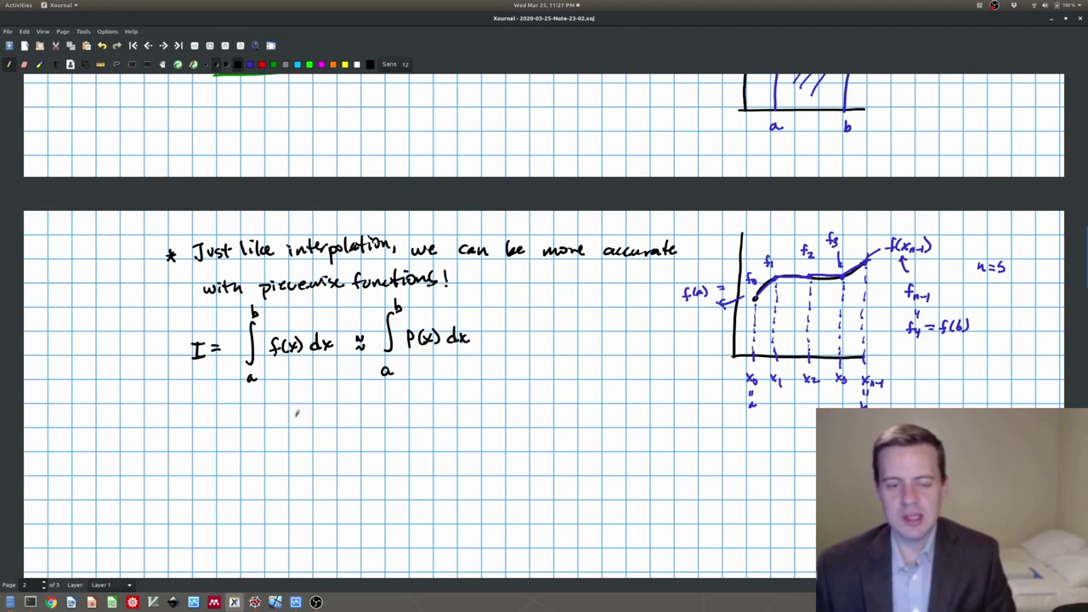
Step: On the next line write ≈ ∫ from x0 to x1 of P0(x)dx + ∫ from x1 to x2 of P1(x)dx
mouse_move(211, 415)
left_mouse_down()
mouse_move(254, 425)
mouse_move(257, 451)
mouse_move(262, 442)
left_mouse_up()
mouse_move(254, 387)
left_mouse_down()
mouse_move(275, 418)
mouse_move(310, 425)
left_mouse_up()
mouse_move(328, 408)
left_mouse_down()
mouse_move(323, 420)
mouse_move(355, 425)
left_mouse_up()
mouse_move(349, 417)
left_mouse_down()
mouse_move(371, 402)
mouse_move(374, 451)
left_mouse_up()
mouse_move(375, 440)
left_mouse_down()
mouse_move(366, 451)
mouse_move(380, 453)
left_mouse_up()
left_click_drag(381, 387, 390, 396)
mouse_move(391, 389)
left_mouse_down()
mouse_move(401, 397)
mouse_move(396, 426)
mouse_move(415, 425)
left_mouse_up()
left_click_drag(421, 416, 460, 423)
left_click_drag(460, 411, 450, 423)
Step: Replace a premature integral sign with an ellipsis after the plus
left_click_drag(500, 390, 490, 425)
key("ctrl+z")
left_click(493, 417)
left_click(498, 418)
left_click(503, 417)
Step: Write the final term + ∫ from x_{n-2} to x_{n-1} of P_{n-2}(x) dx
left_click_drag(514, 407, 539, 451)
mouse_move(538, 440)
left_mouse_down()
mouse_move(528, 452)
mouse_move(563, 454)
left_mouse_up()
left_click_drag(538, 366, 547, 379)
mouse_move(546, 367)
left_mouse_down()
mouse_move(539, 379)
mouse_move(559, 374)
left_mouse_up()
mouse_move(564, 367)
left_mouse_down()
mouse_move(560, 424)
mouse_move(563, 416)
mouse_move(577, 427)
left_mouse_up()
left_click_drag(579, 424, 593, 421)
left_click_drag(596, 410, 597, 420)
mouse_move(606, 406)
left_mouse_down()
mouse_move(609, 420)
mouse_move(620, 417)
left_mouse_up()
left_click_drag(625, 402, 627, 418)
left_click_drag(630, 409, 637, 418)
left_click_drag(638, 409, 629, 418)
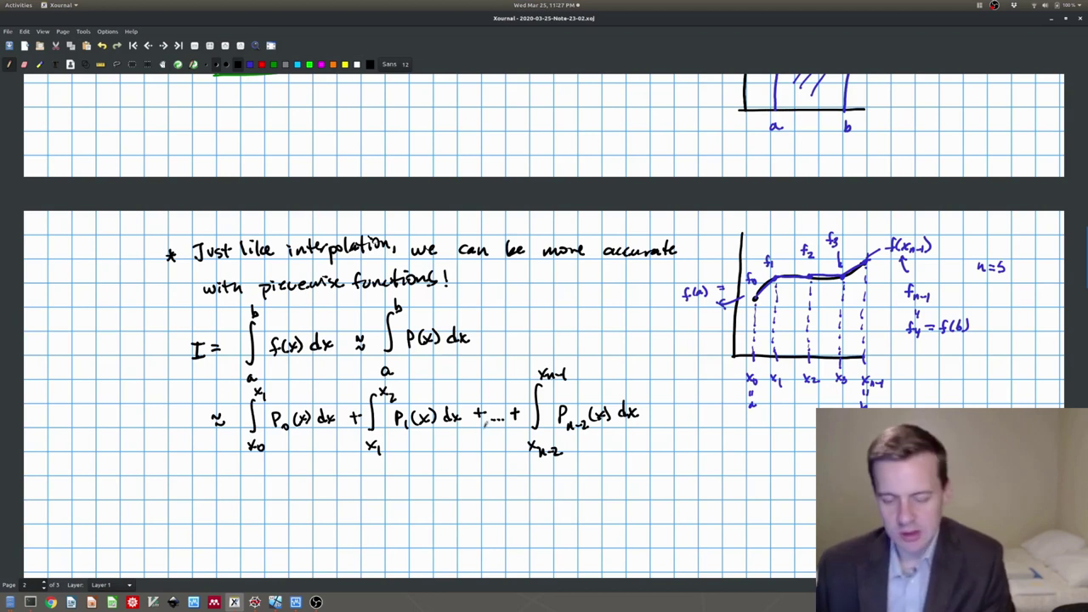
Step: Draw underbraces beneath the P0, P1 and last terms, undoing a mislabelled attempt
scroll(484, 422, "down", 2)
scroll(484, 422, "down", 2)
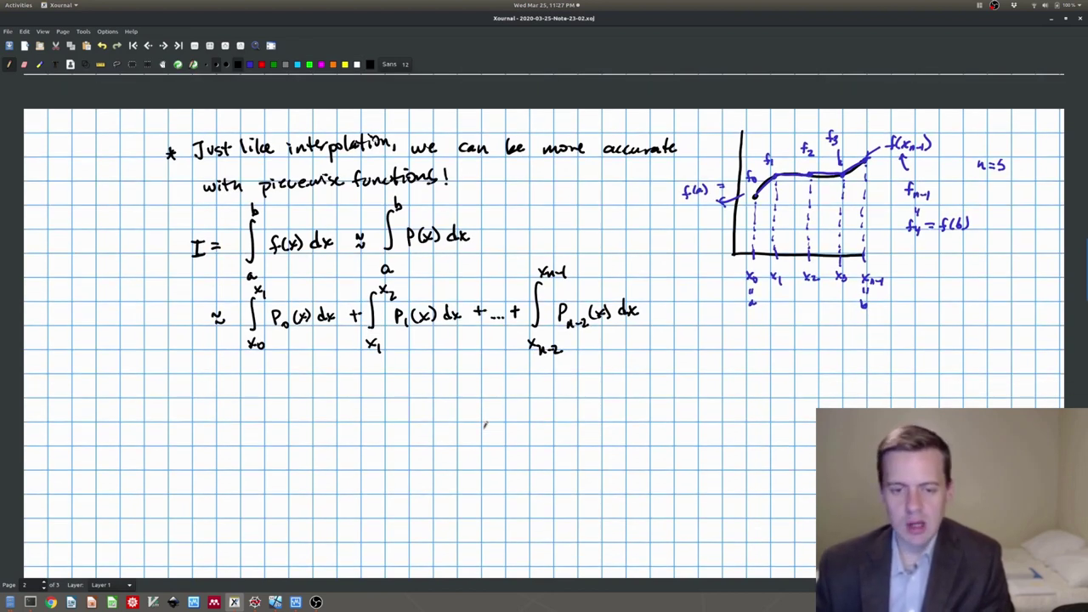
mouse_move(272, 360)
left_mouse_down()
mouse_move(274, 371)
mouse_move(320, 362)
mouse_move(288, 395)
mouse_move(307, 379)
left_mouse_up()
mouse_move(402, 356)
left_mouse_down()
mouse_move(444, 355)
mouse_move(443, 386)
left_mouse_up()
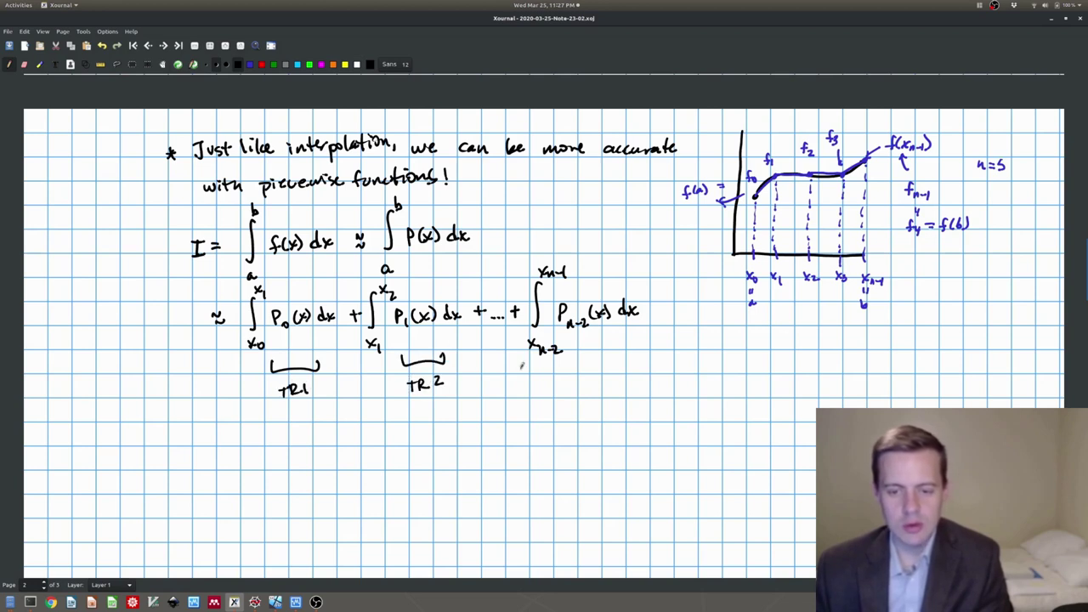
mouse_move(541, 364)
left_mouse_down()
mouse_move(588, 372)
mouse_move(602, 362)
left_mouse_up()
left_click_drag(554, 387, 572, 391)
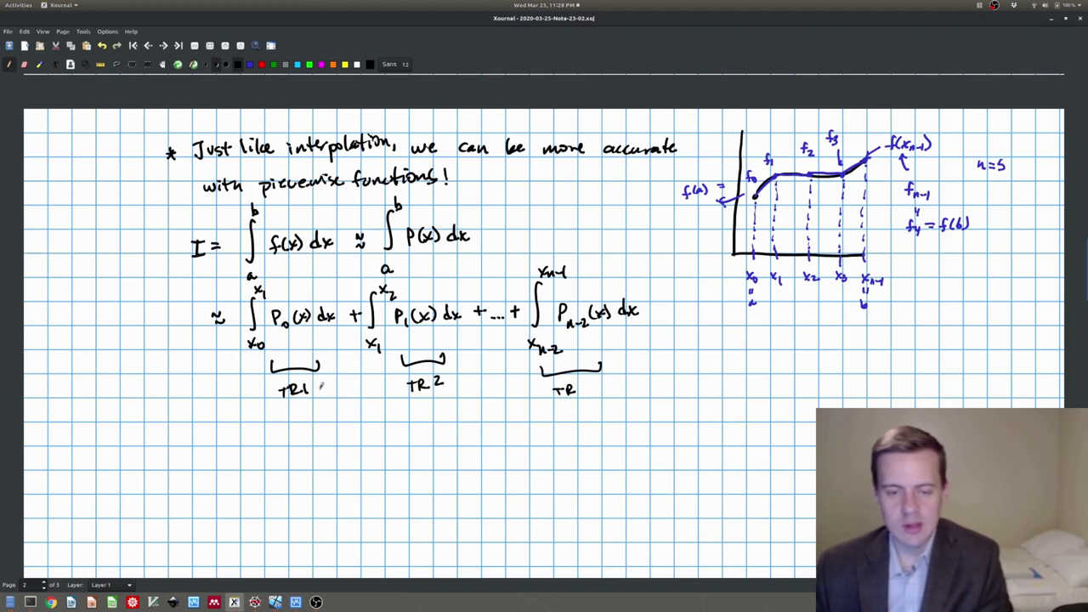
mouse_move(308, 383)
left_mouse_down()
mouse_move(304, 392)
mouse_move(309, 379)
left_mouse_up()
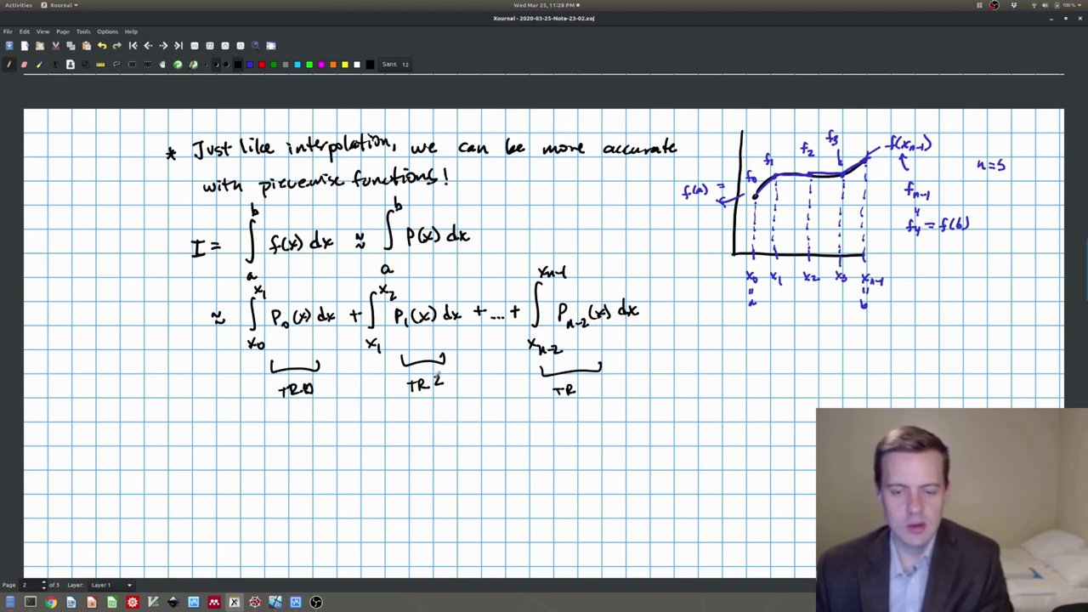
key("ctrl+z")
key("ctrl+z")
key("ctrl+z")
key("ctrl+z")
key("ctrl+z")
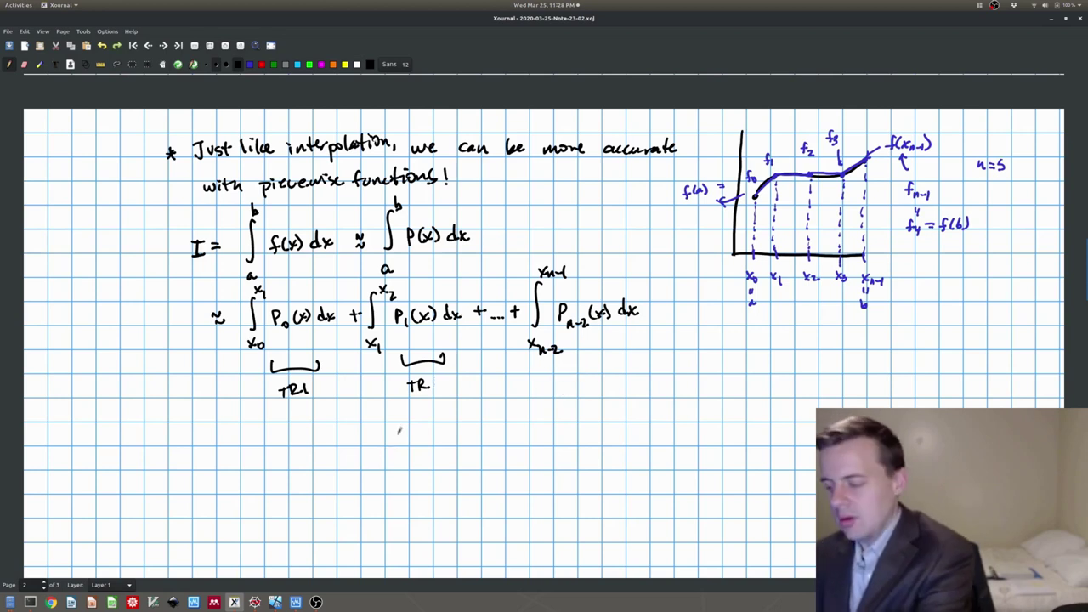
key("ctrl+z")
key("ctrl+z")
key("ctrl+z")
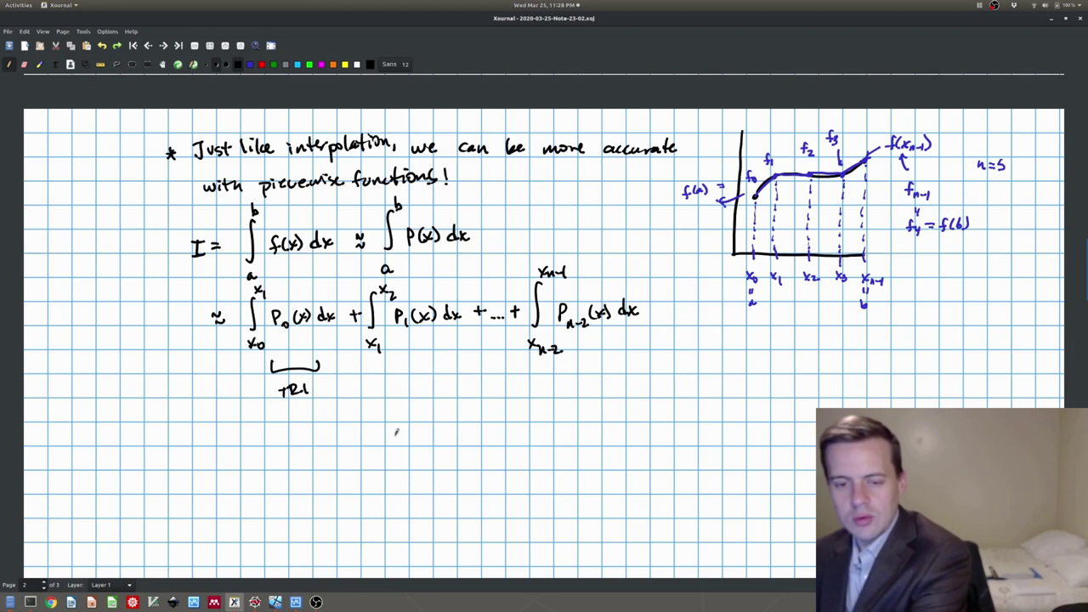
Step: Label the braces TR 0, TR 1 and TR n-2, and start a new ≈ line
left_click_drag(316, 379, 316, 382)
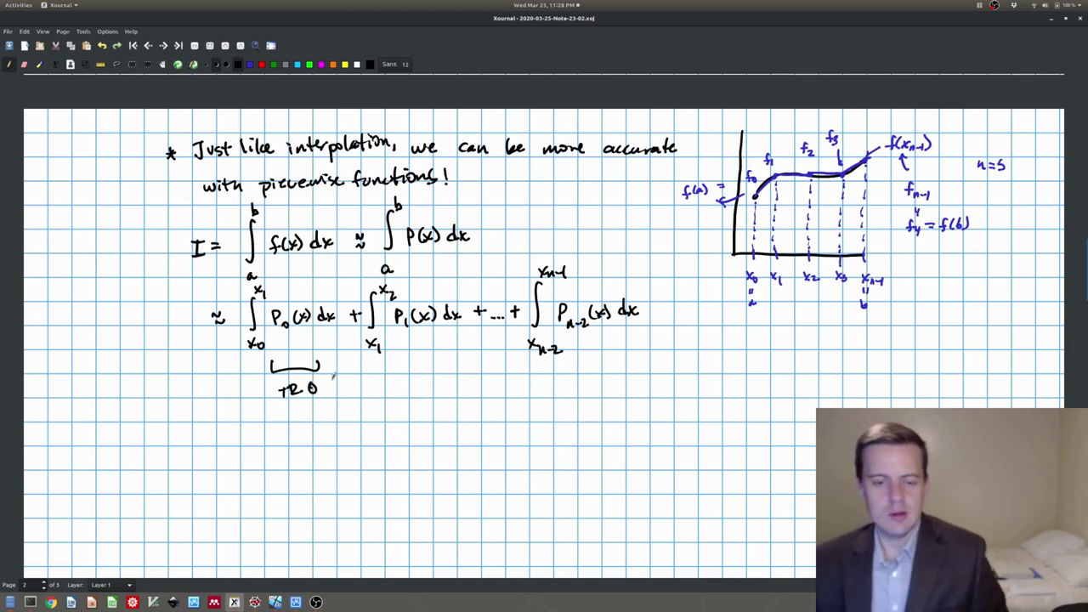
left_click_drag(387, 356, 441, 351)
mouse_move(401, 379)
left_mouse_down()
mouse_move(401, 395)
mouse_move(421, 389)
left_mouse_up()
left_click_drag(433, 376, 435, 384)
mouse_move(537, 356)
left_mouse_down()
mouse_move(586, 368)
mouse_move(600, 357)
left_mouse_up()
left_click_drag(549, 382, 565, 394)
left_click_drag(564, 384, 593, 391)
left_click_drag(595, 388, 611, 392)
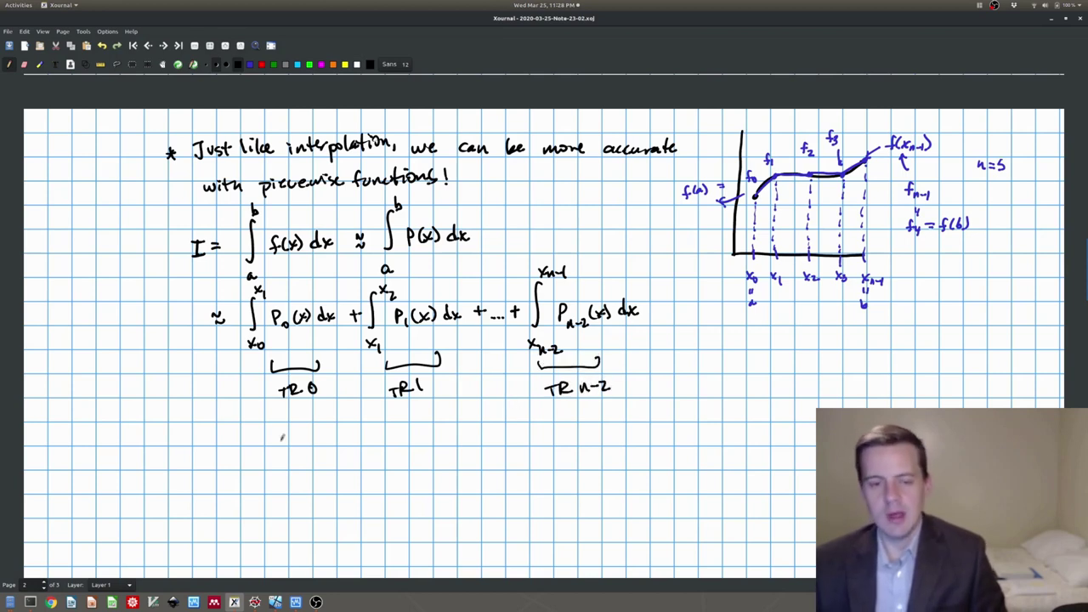
left_click_drag(212, 425, 225, 435)
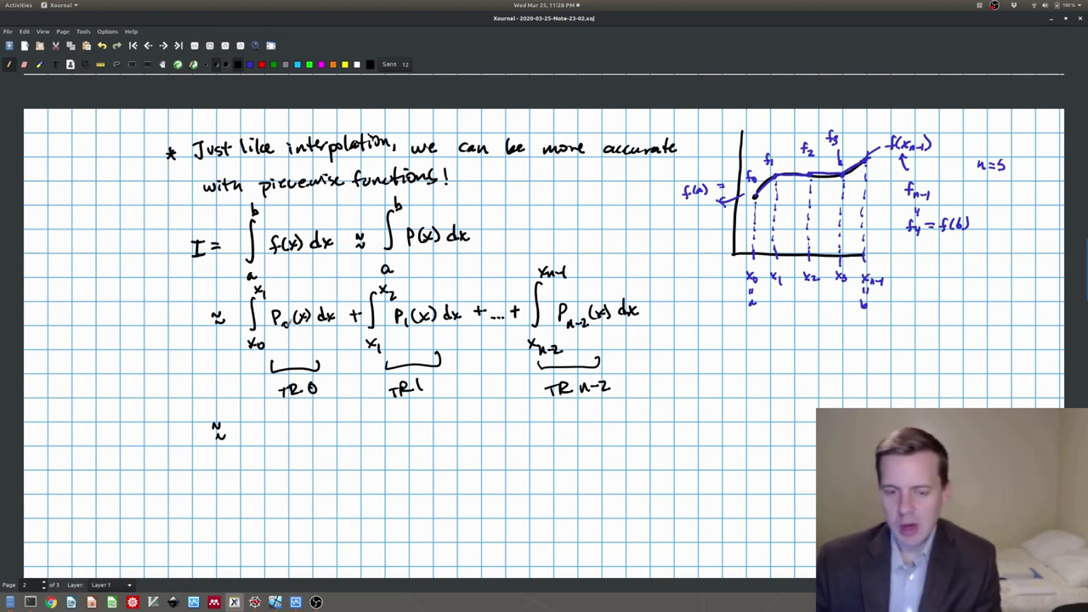
Step: Write the first trapezoid term (x1−x0)/2 [f0+f1] followed by a plus
scroll(289, 323, "up", 5)
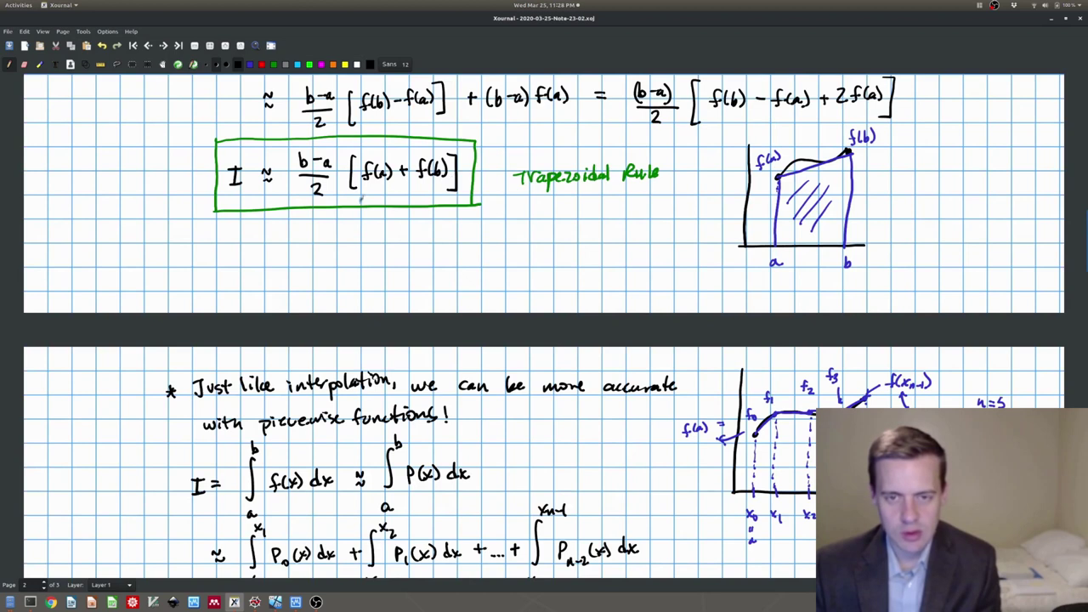
scroll(361, 198, "down", 4)
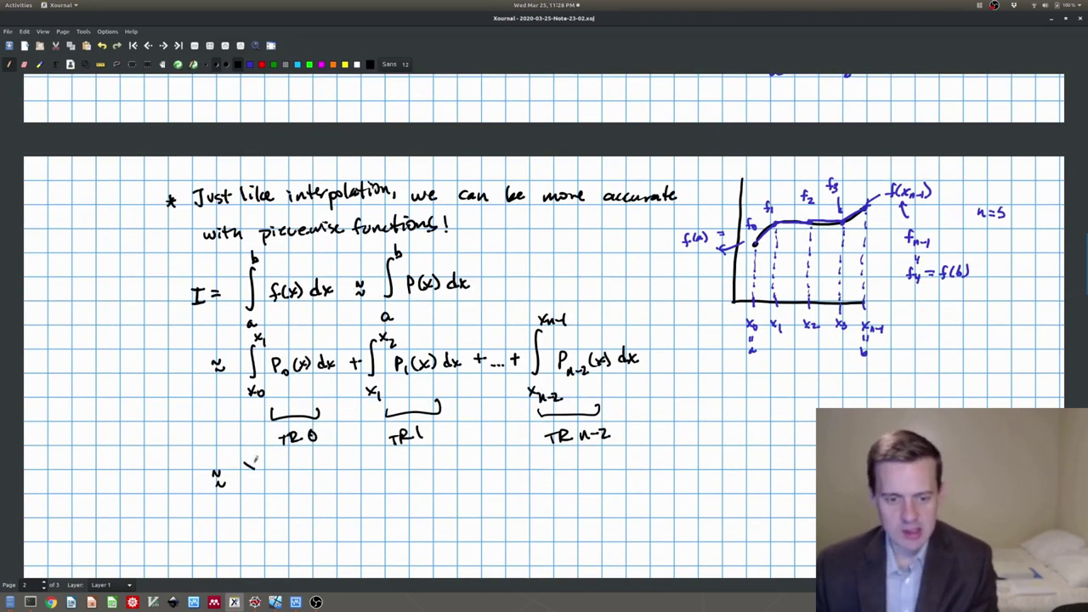
mouse_move(257, 465)
left_mouse_down()
mouse_move(258, 476)
mouse_move(277, 459)
mouse_move(293, 469)
mouse_move(284, 502)
left_mouse_up()
left_click_drag(309, 467, 314, 500)
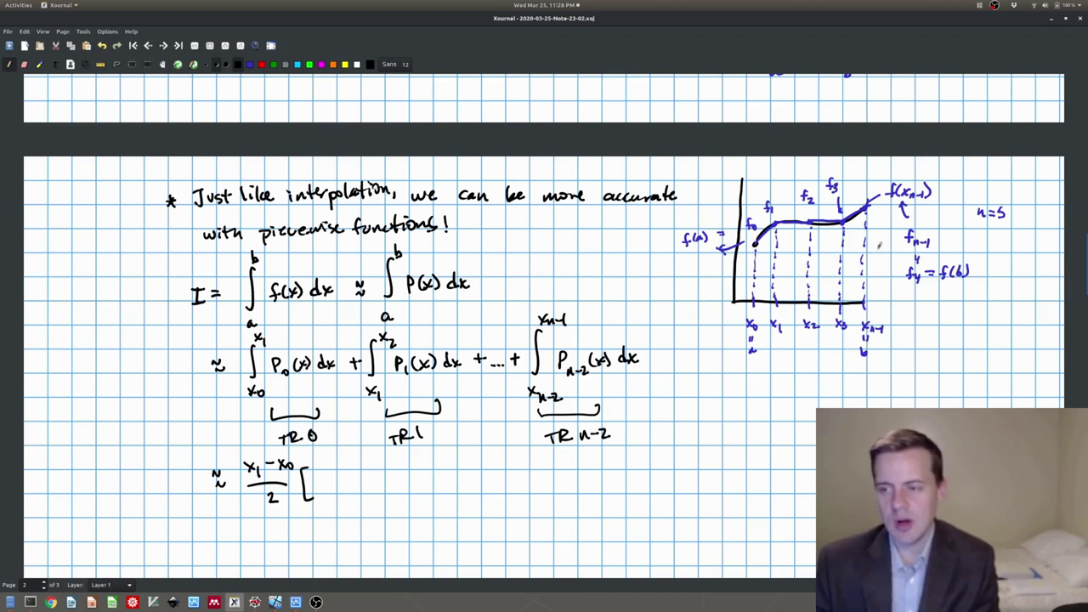
scroll(745, 243, "up", 4)
scroll(790, 295, "down", 2)
scroll(790, 295, "down", 2)
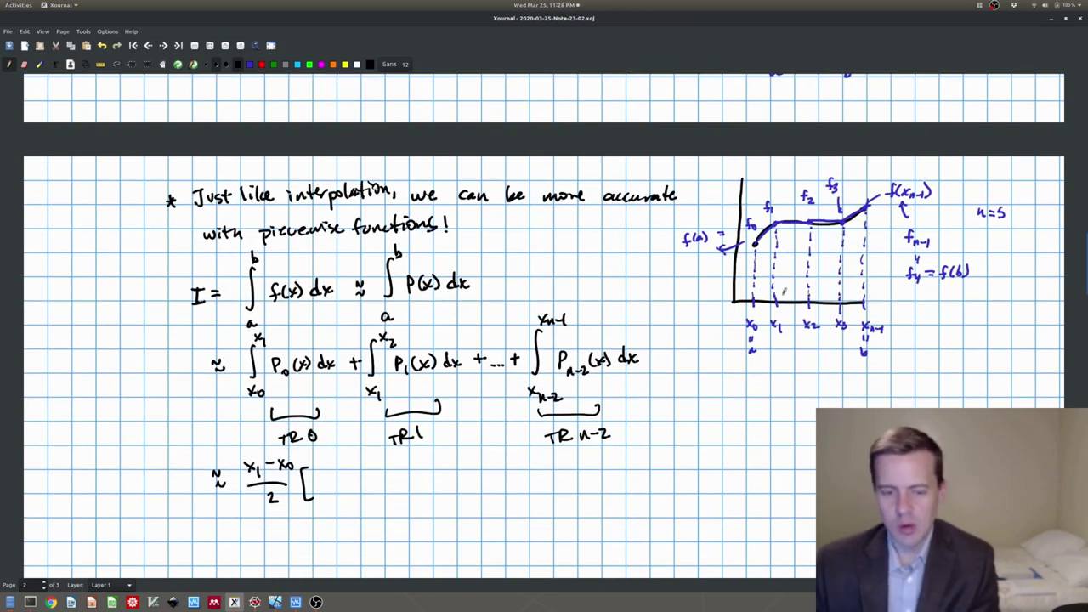
mouse_move(321, 472)
left_mouse_down()
mouse_move(326, 489)
mouse_move(343, 474)
mouse_move(348, 495)
mouse_move(364, 464)
mouse_move(360, 501)
left_mouse_up()
left_click_drag(395, 470, 396, 485)
left_click_drag(390, 478, 405, 477)
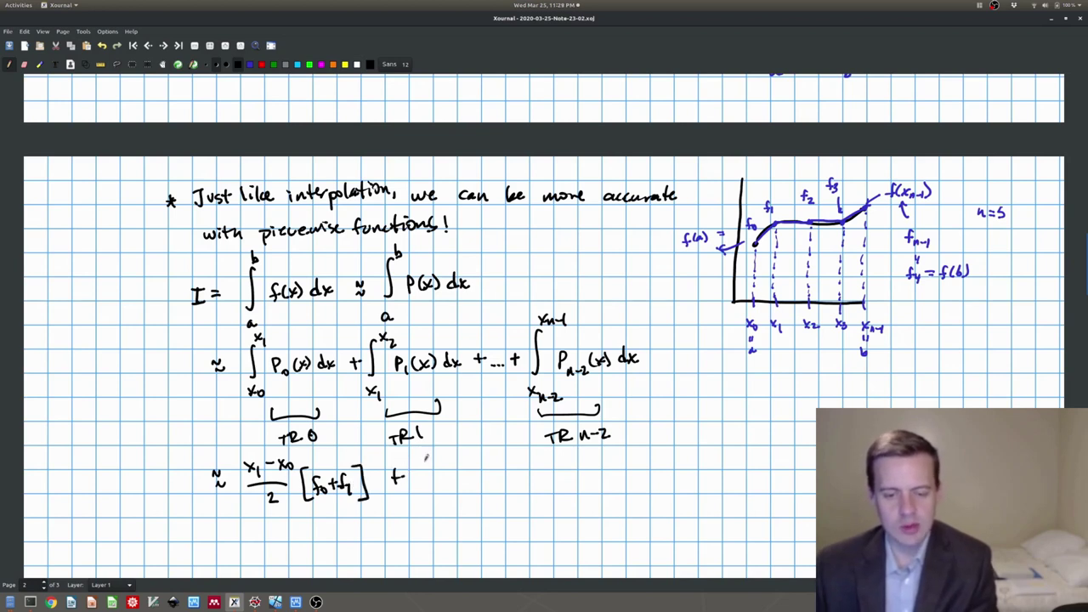
Step: Add the second term (x2−x1)/2 [f1+f2], then a plus and an ellipsis
mouse_move(419, 457)
left_mouse_down()
mouse_move(422, 467)
mouse_move(459, 460)
mouse_move(450, 499)
left_mouse_up()
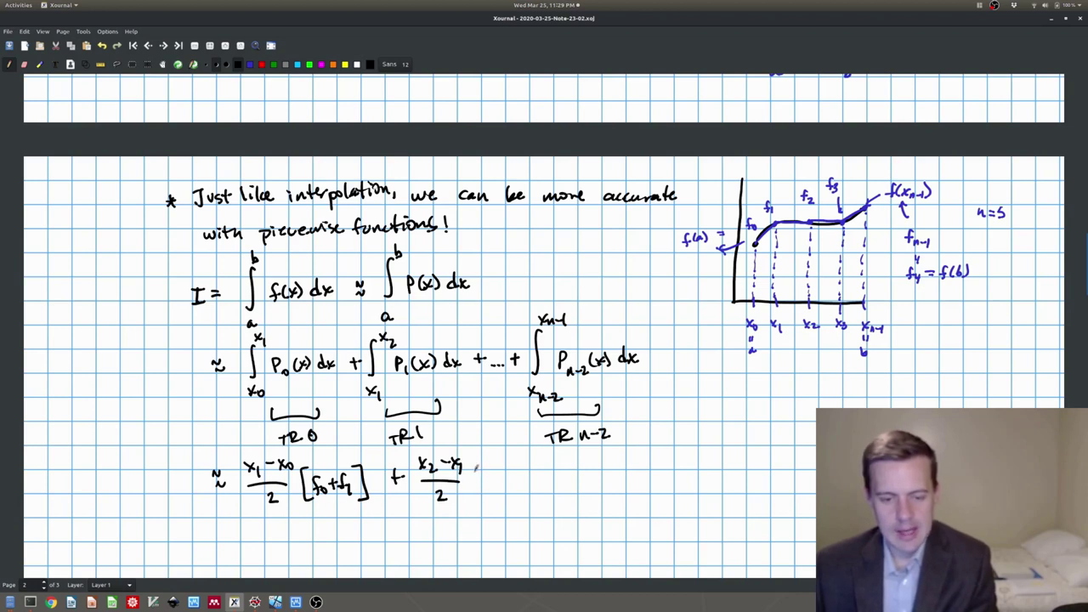
mouse_move(482, 465)
left_mouse_down()
mouse_move(483, 492)
mouse_move(510, 481)
left_mouse_up()
mouse_move(524, 460)
left_mouse_down()
mouse_move(514, 485)
mouse_move(521, 474)
left_mouse_up()
mouse_move(523, 473)
left_mouse_down()
mouse_move(541, 480)
mouse_move(530, 489)
mouse_move(559, 478)
left_mouse_up()
left_click(572, 474)
left_click_drag(554, 473, 602, 476)
Step: Write the last term (xn-1−xn)/2 [fn-1+fn-2]
left_click_drag(596, 469, 660, 462)
left_click_drag(661, 458, 698, 463)
mouse_move(699, 451)
left_mouse_down()
mouse_move(690, 464)
mouse_move(711, 461)
left_mouse_up()
mouse_move(648, 476)
left_mouse_down()
mouse_move(715, 477)
mouse_move(683, 496)
left_mouse_up()
mouse_move(742, 458)
left_mouse_down()
mouse_move(744, 485)
mouse_move(758, 470)
left_mouse_up()
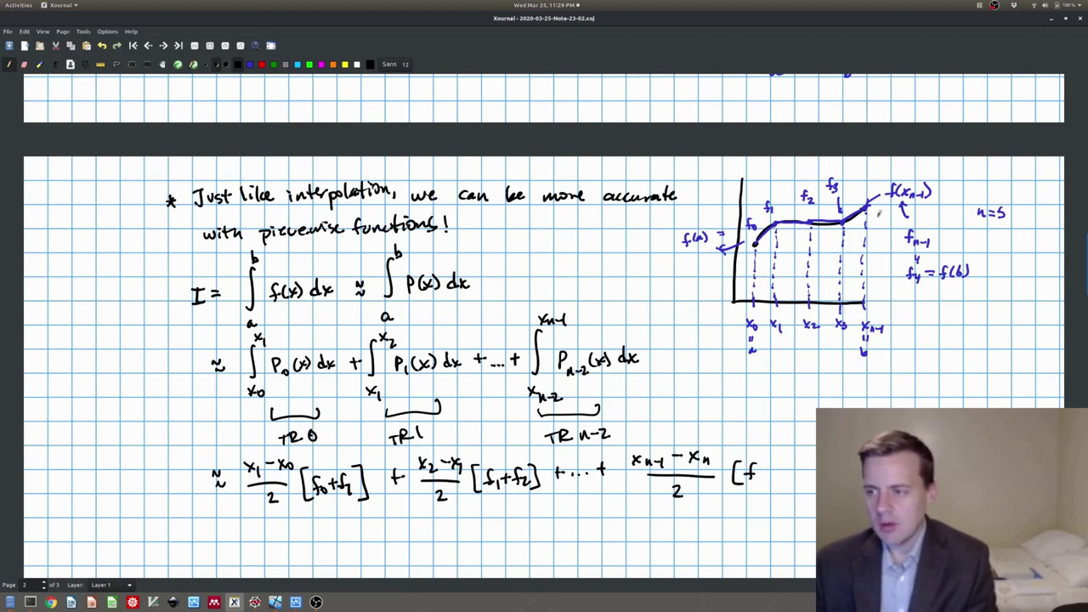
left_click_drag(758, 476, 773, 479)
left_click_drag(774, 475, 788, 474)
left_click_drag(783, 469, 801, 478)
left_click_drag(798, 469, 811, 470)
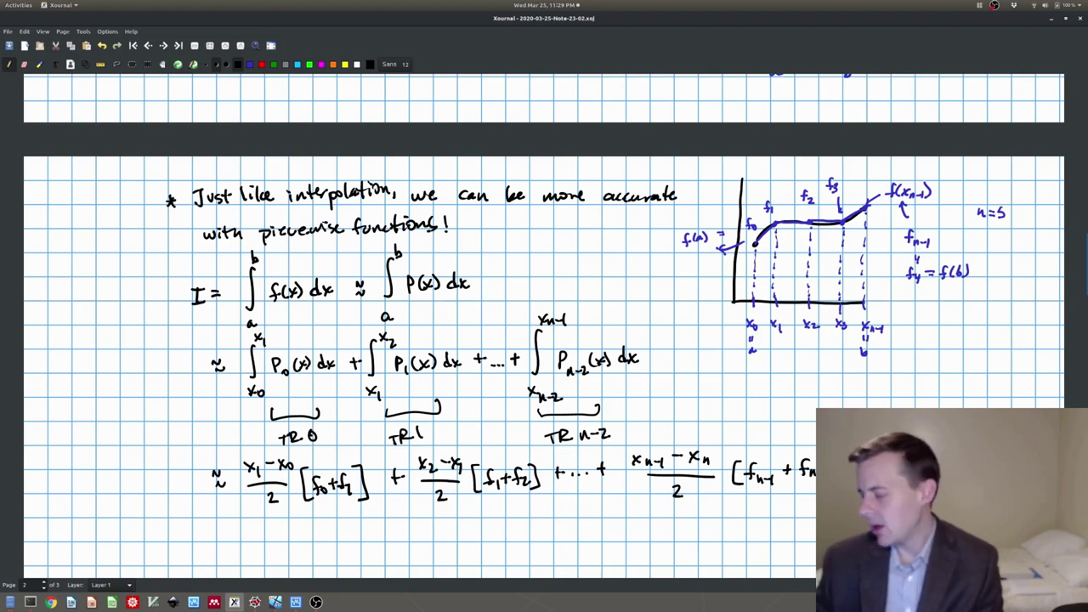
scroll(544, 323, "down", 2)
scroll(544, 323, "down", 1)
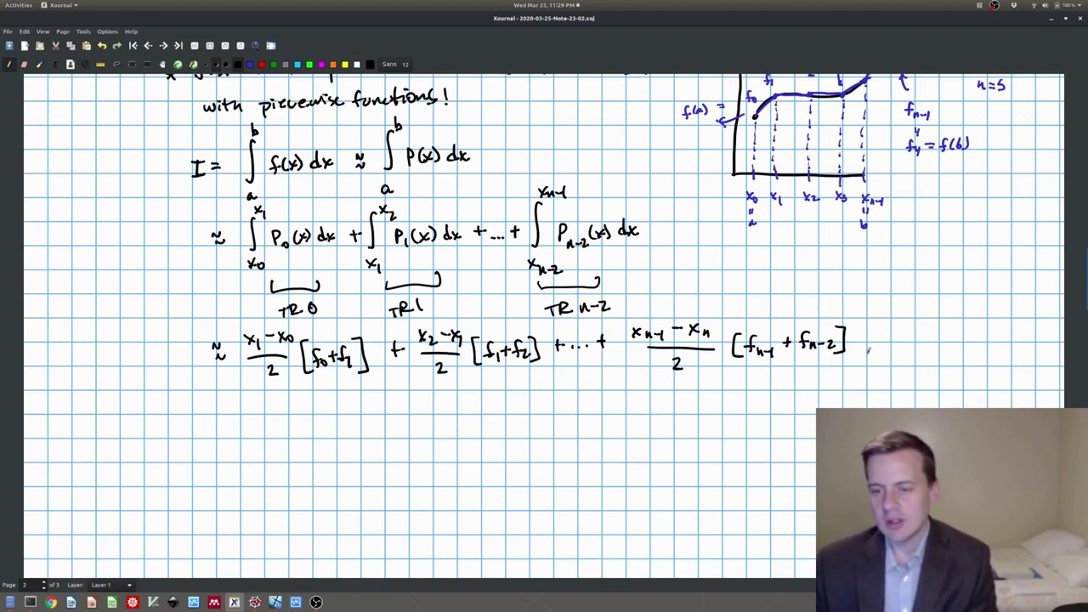
Step: Bracket the x0–x1 interval and write x1−x0 = x2−x1 = … = Δx beneath it
mouse_move(754, 231)
left_mouse_down()
mouse_move(781, 236)
mouse_move(749, 268)
left_mouse_up()
left_click_drag(758, 262, 777, 266)
mouse_move(786, 263)
left_mouse_down()
mouse_move(808, 232)
mouse_move(801, 259)
left_mouse_up()
left_click_drag(795, 262, 802, 262)
left_click_drag(807, 253, 818, 262)
left_click_drag(821, 259, 827, 258)
left_click_drag(831, 255, 836, 252)
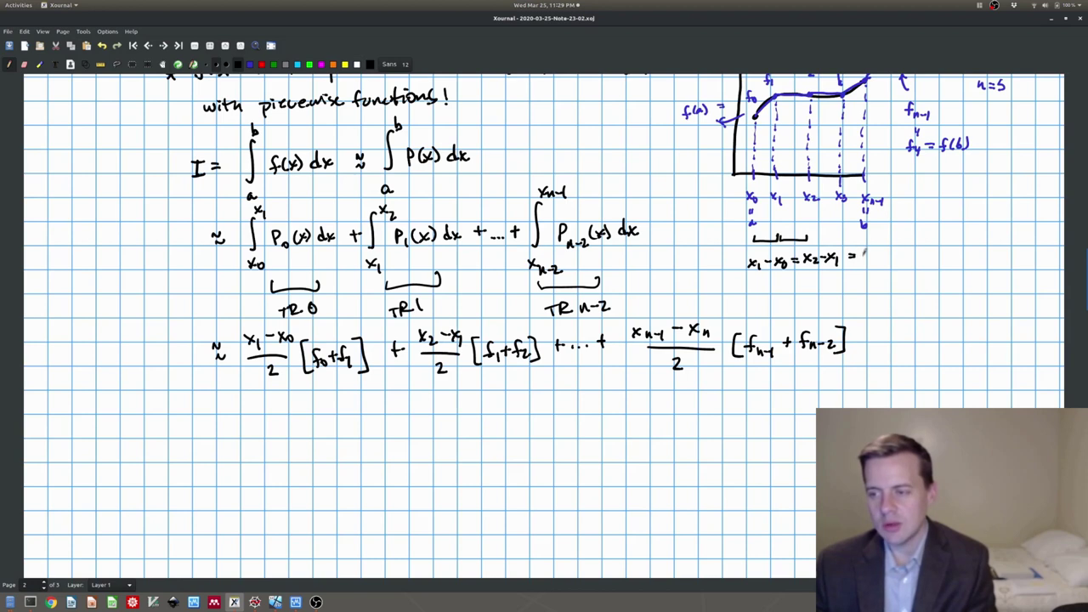
left_click_drag(887, 252, 896, 251)
left_click_drag(887, 256, 923, 253)
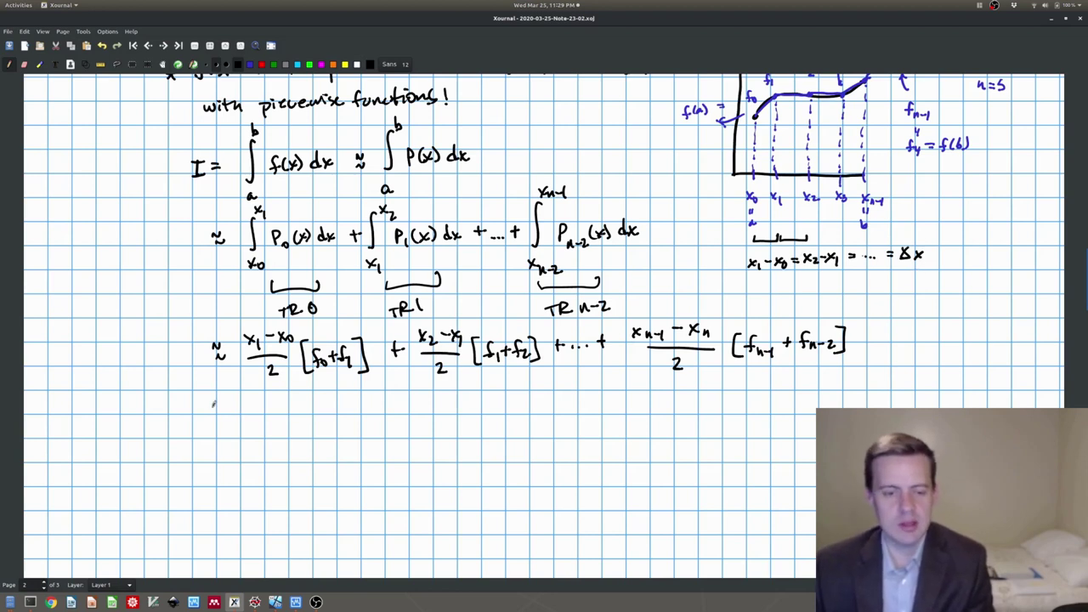
left_click_drag(218, 403, 215, 411)
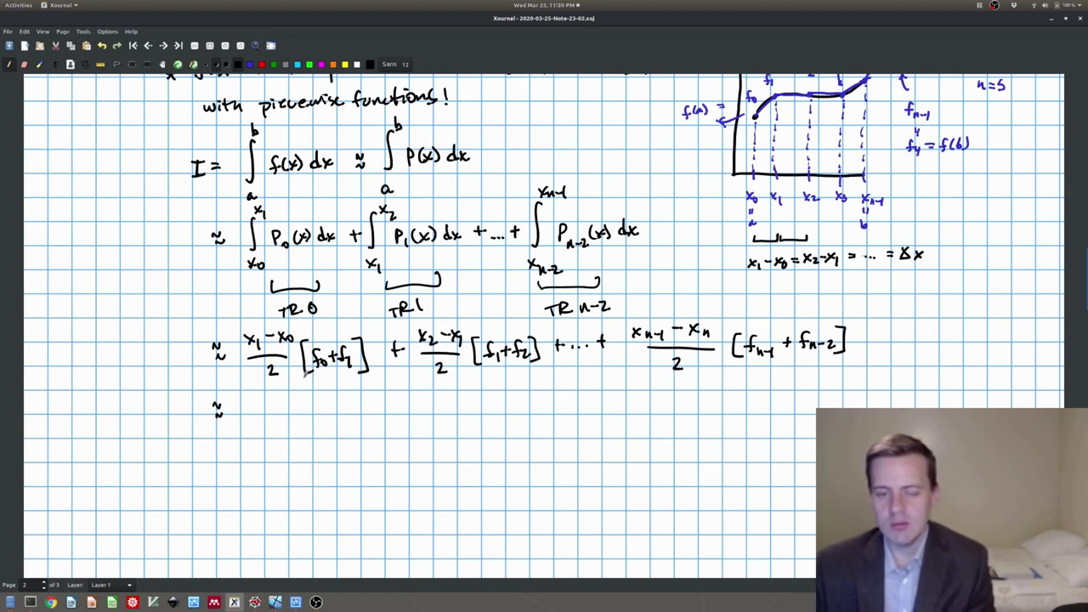
Step: Write Δx/2 and open the bracket with f0 + f1 + f1 + f2 +
left_click_drag(253, 393, 271, 430)
mouse_move(298, 390)
left_mouse_down()
mouse_move(288, 421)
mouse_move(296, 430)
mouse_move(302, 420)
left_mouse_up()
mouse_move(314, 406)
left_mouse_down()
mouse_move(312, 415)
mouse_move(335, 408)
left_mouse_up()
mouse_move(329, 402)
left_mouse_down()
mouse_move(329, 415)
mouse_move(350, 416)
mouse_move(374, 404)
left_mouse_up()
left_click_drag(369, 399, 374, 414)
mouse_move(372, 406)
left_mouse_down()
mouse_move(386, 405)
mouse_move(385, 416)
left_mouse_up()
left_click_drag(396, 405, 407, 404)
mouse_move(401, 398)
left_mouse_down()
mouse_move(407, 412)
mouse_move(427, 405)
left_mouse_up()
mouse_move(425, 402)
left_mouse_down()
mouse_move(434, 412)
mouse_move(454, 406)
left_mouse_up()
mouse_move(447, 396)
left_mouse_down()
mouse_move(448, 415)
mouse_move(484, 415)
left_mouse_up()
Step: End the sum with … fn-1 + fn-2, underbrace the repeated f1 terms, and start a new ≈ line
left_click_drag(482, 405, 508, 411)
left_click_drag(508, 408, 537, 406)
mouse_move(532, 401)
left_mouse_down()
mouse_move(532, 414)
mouse_move(551, 415)
left_mouse_up()
left_click_drag(548, 406, 584, 408)
left_click_drag(585, 402, 594, 422)
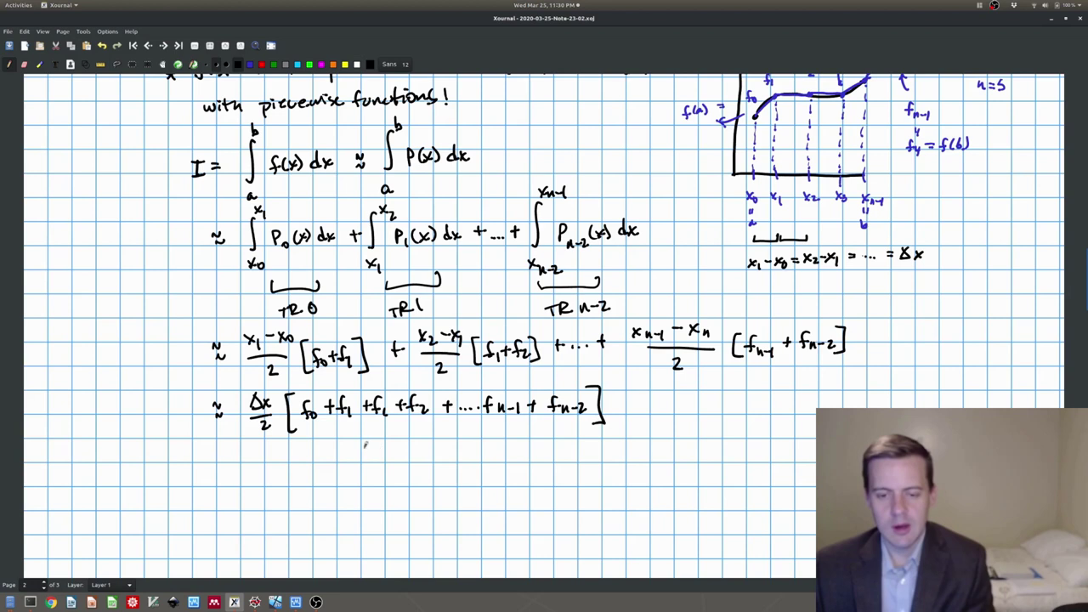
left_click_drag(340, 431, 377, 416)
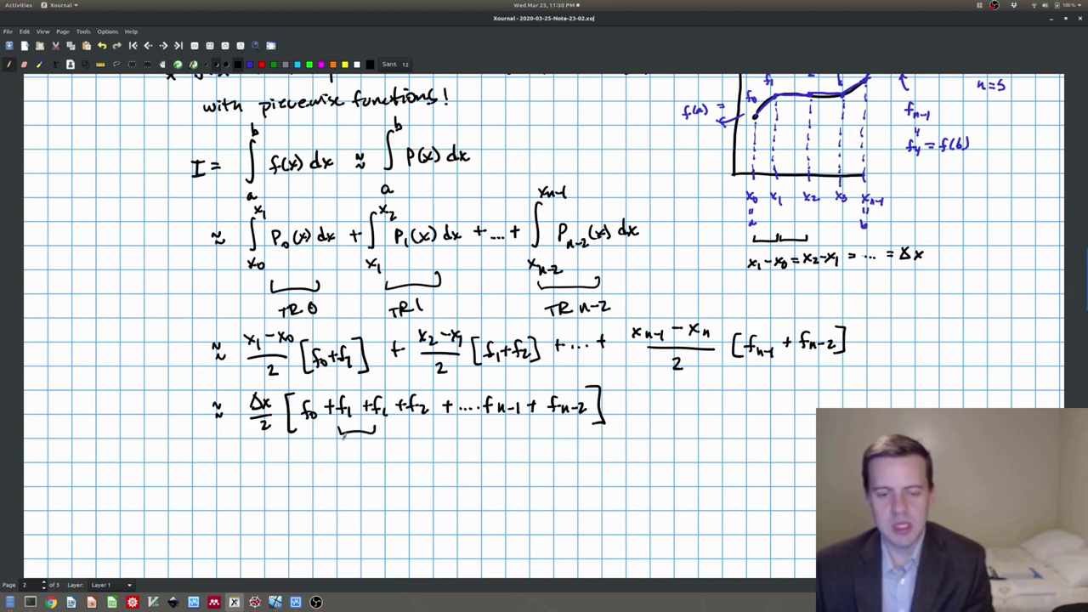
left_click_drag(209, 475, 221, 472)
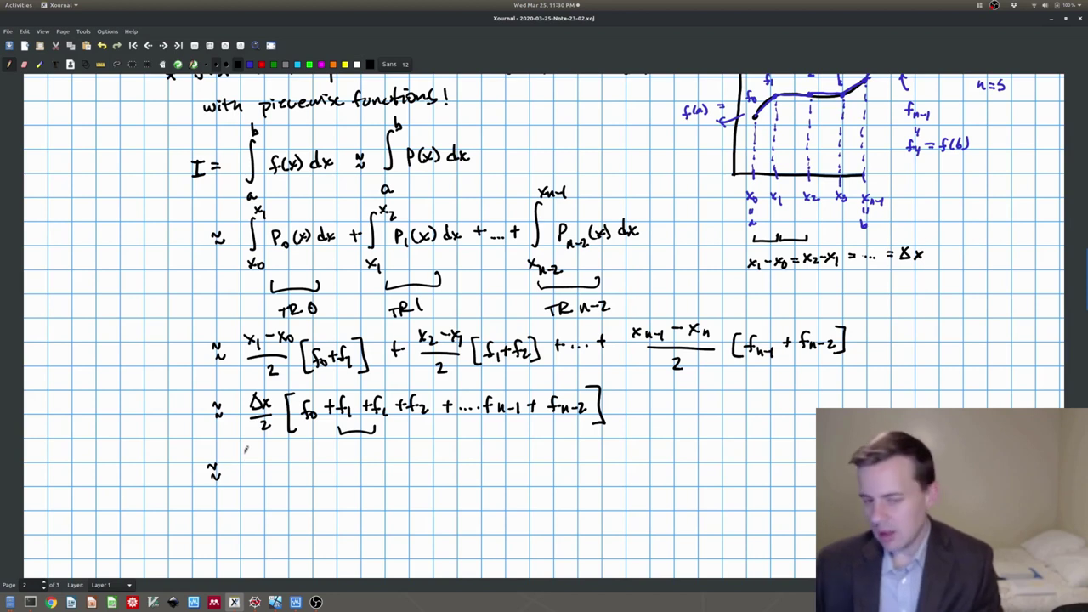
Step: Below, start the final line I ≈ Δx/2 [f0 +
scroll(246, 449, "down", 3)
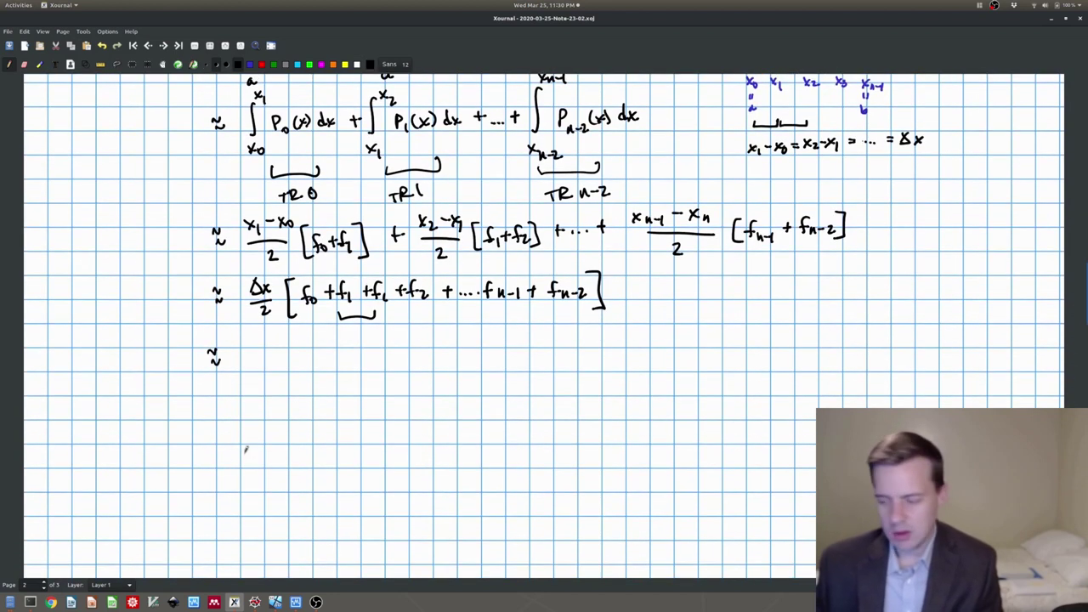
scroll(246, 448, "down", 2)
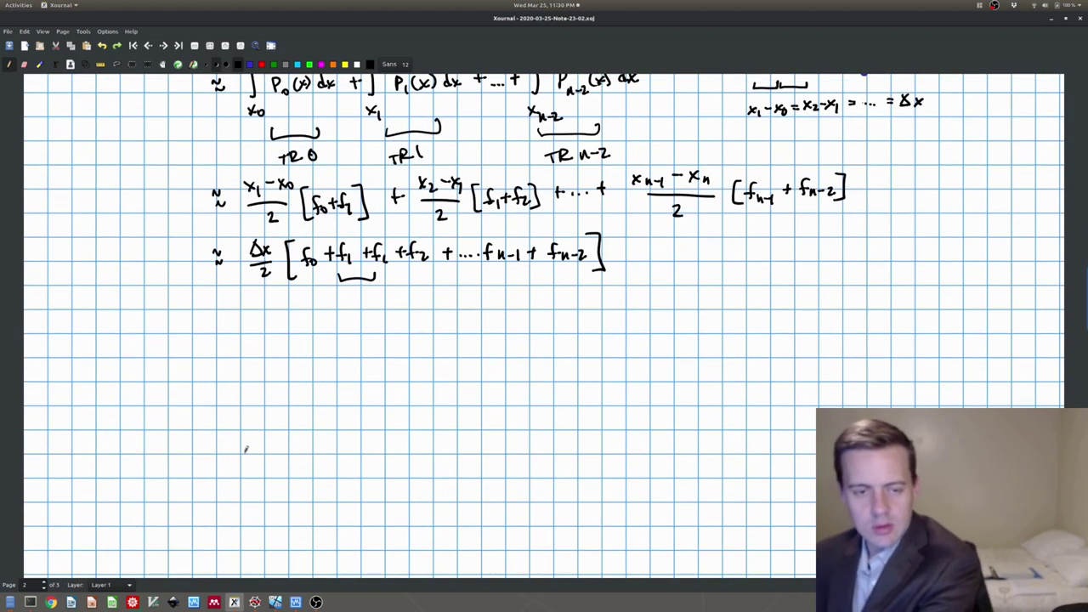
mouse_move(200, 328)
left_mouse_down()
mouse_move(201, 344)
mouse_move(208, 327)
mouse_move(274, 315)
mouse_move(282, 330)
left_mouse_up()
left_click_drag(268, 337, 282, 345)
left_click_drag(299, 338, 302, 348)
mouse_move(327, 312)
left_mouse_down()
mouse_move(320, 339)
mouse_move(353, 326)
left_mouse_up()
mouse_move(347, 318)
left_mouse_down()
mouse_move(346, 335)
mouse_move(380, 334)
left_mouse_up()
Step: Continue the final line with 2f1 + 2f2 + … + 2f terms
mouse_move(376, 322)
left_mouse_down()
mouse_move(389, 332)
mouse_move(468, 319)
left_mouse_up()
mouse_move(460, 311)
left_mouse_down()
mouse_move(461, 326)
mouse_move(511, 319)
left_mouse_up()
mouse_move(506, 311)
left_mouse_down()
mouse_move(506, 326)
mouse_move(539, 308)
mouse_move(546, 325)
left_mouse_up()
left_click_drag(556, 316, 569, 324)
left_click_drag(567, 321, 577, 329)
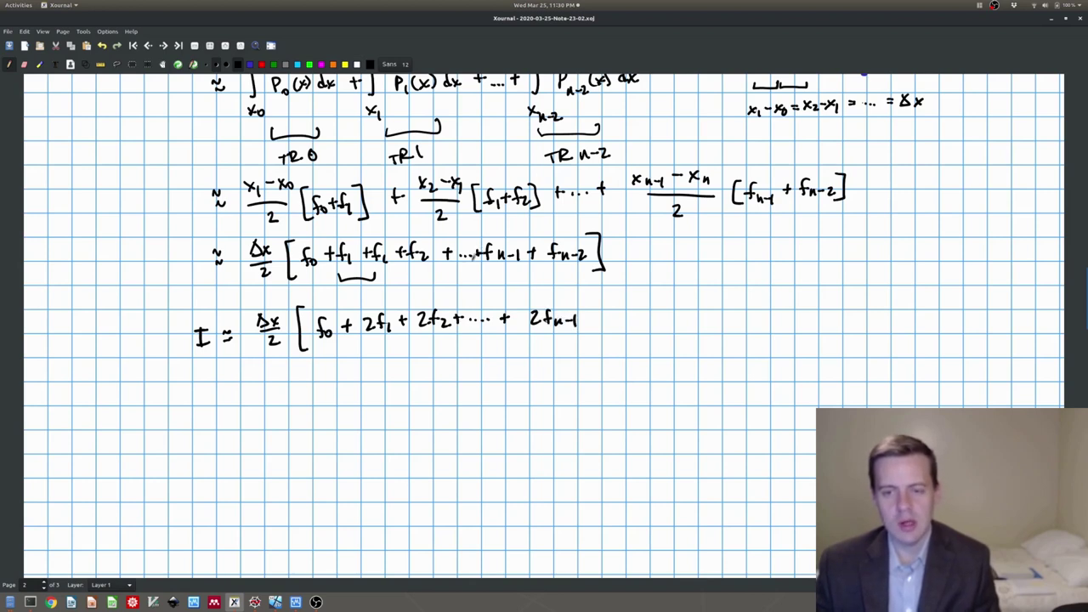
left_click_drag(592, 316, 597, 321)
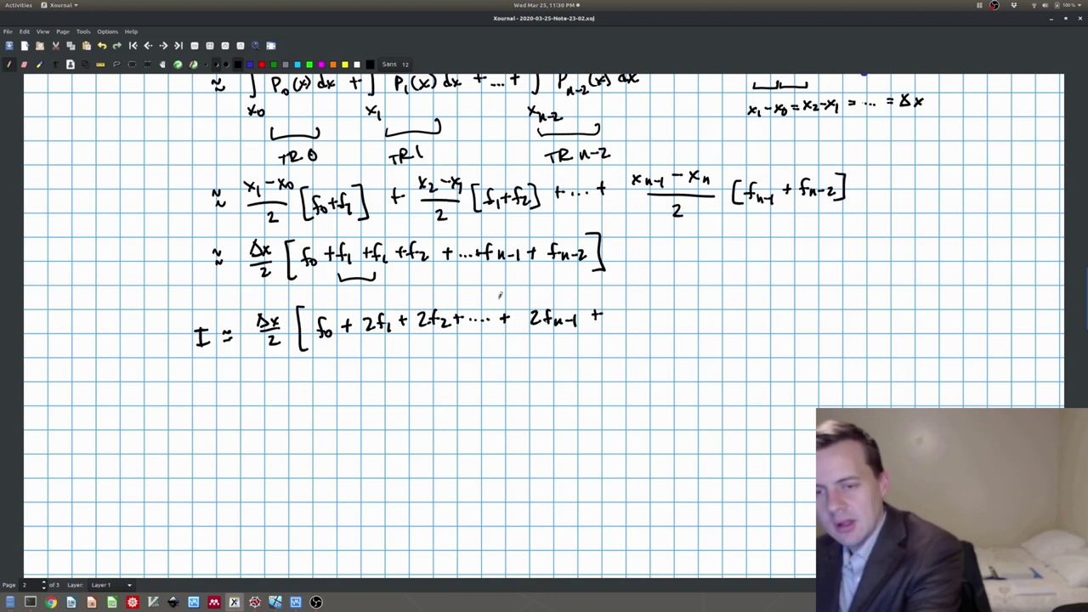
Step: Correct the line above to end fn-2 + fn-1, and finish the bottom line with + 2fn-2 + fn-1
left_click_drag(505, 313, 505, 325)
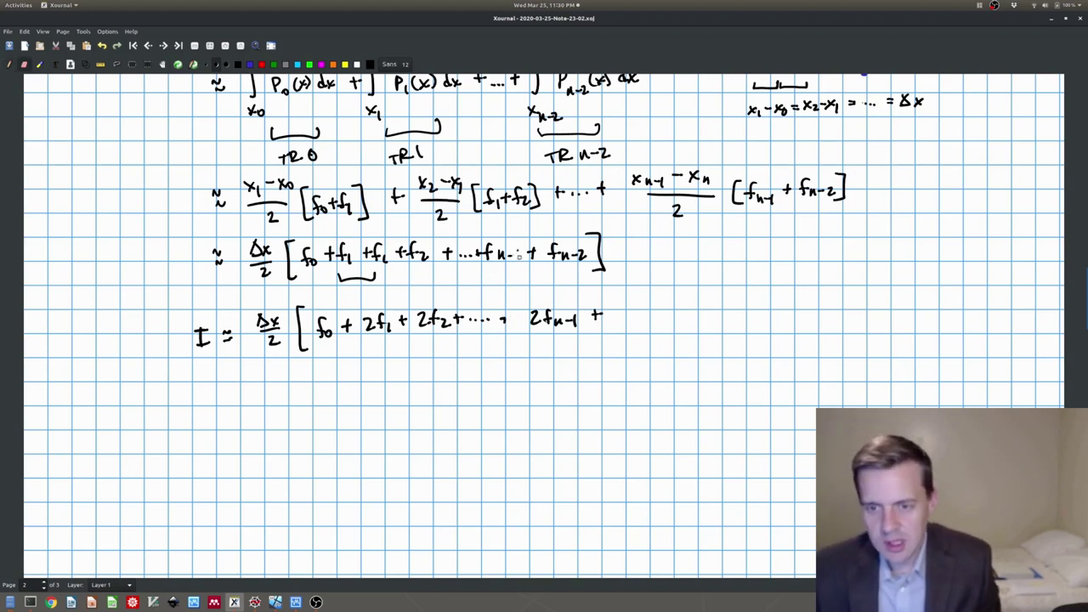
left_click_drag(562, 258, 578, 260)
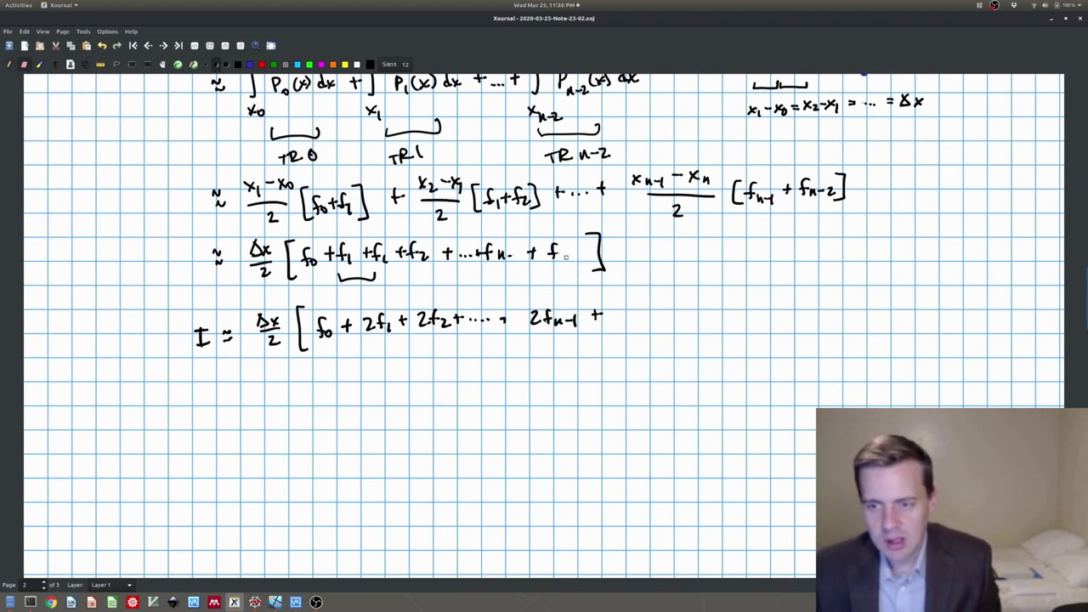
left_click_drag(515, 246, 583, 260)
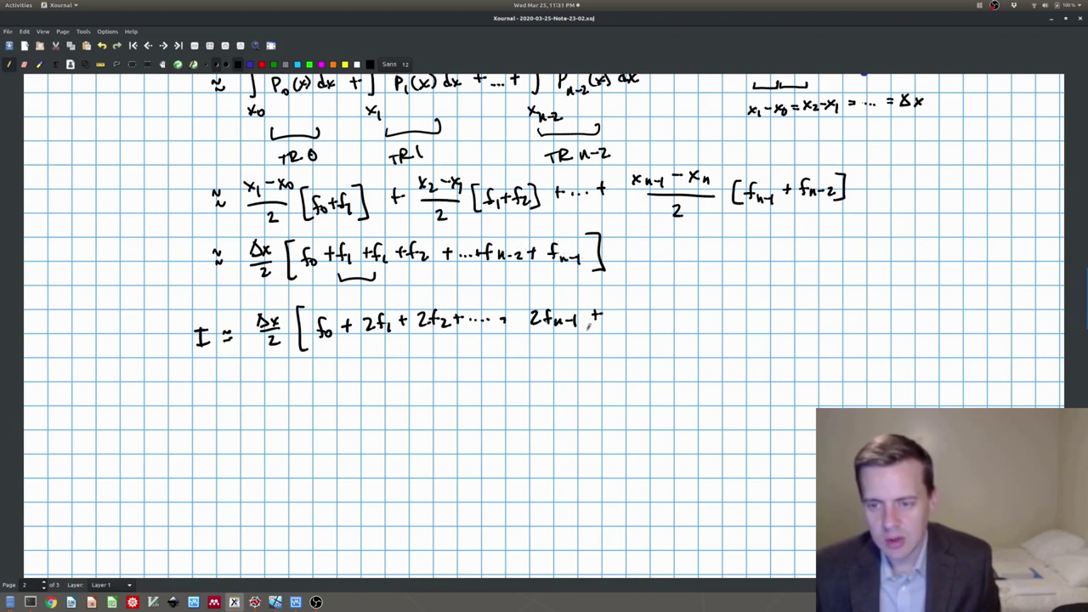
key("shift+ctrl+e")
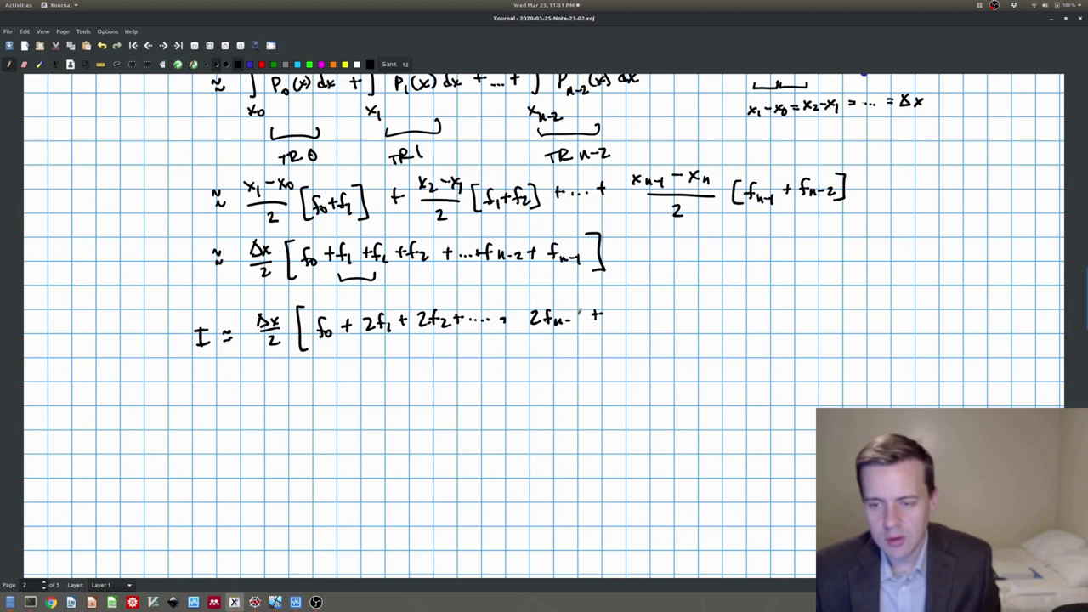
left_click_drag(577, 315, 587, 323)
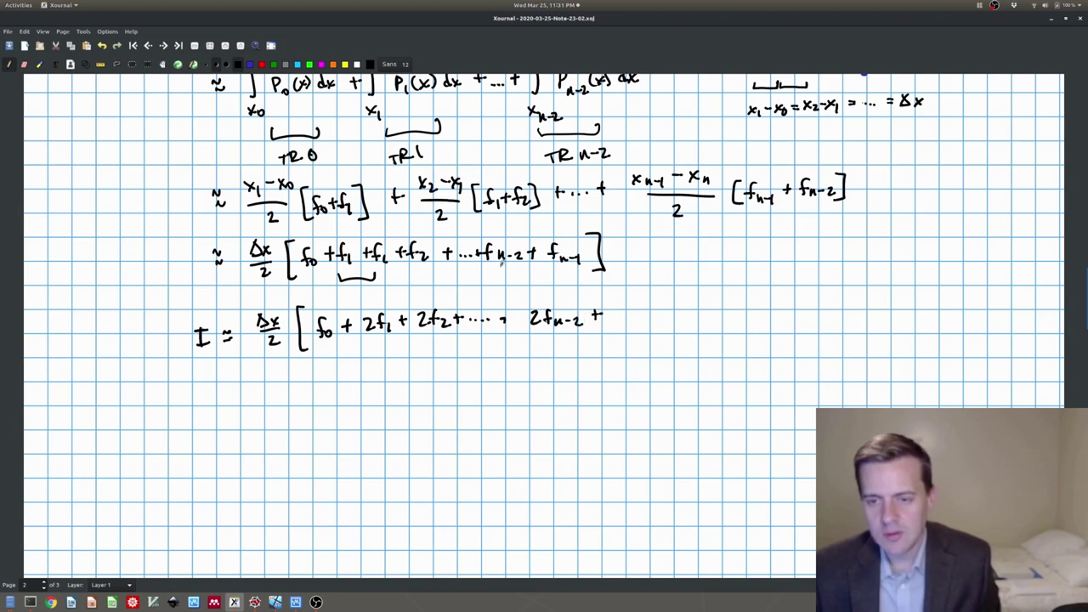
left_click_drag(503, 311, 504, 321)
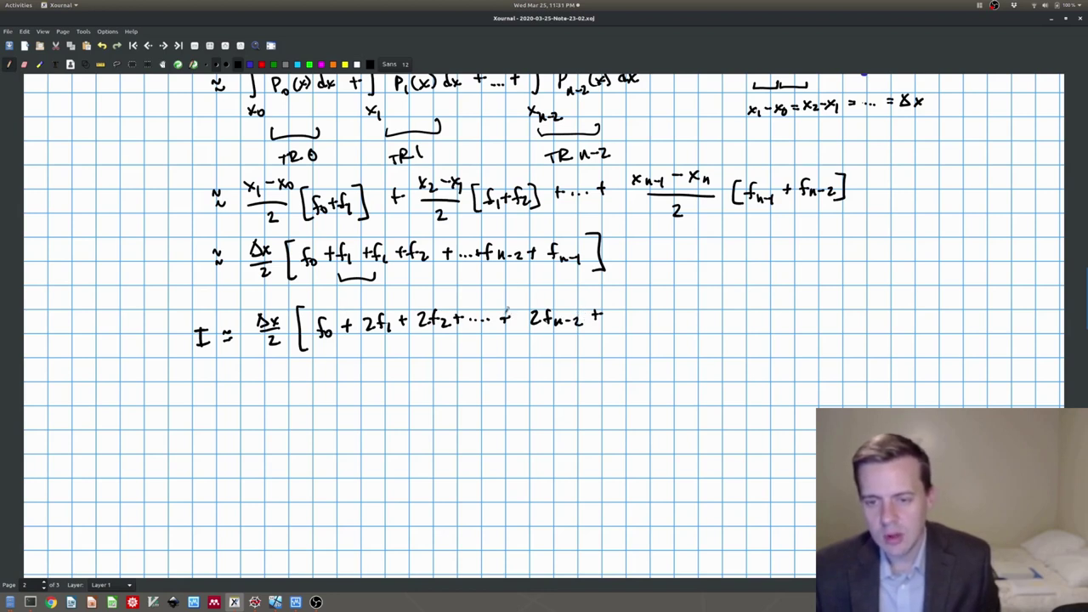
mouse_move(617, 303)
left_mouse_down()
mouse_move(608, 321)
mouse_move(643, 322)
mouse_move(657, 308)
mouse_move(648, 326)
left_mouse_up()
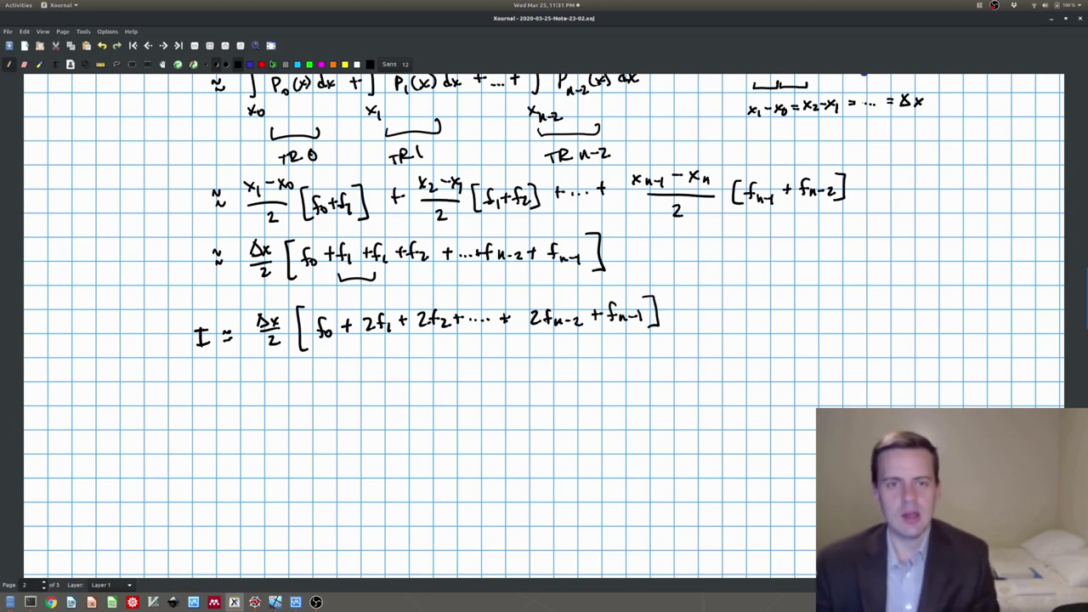
Step: Draw a green box around the I ≈ Δx/2 formula
left_click(272, 65)
left_click_drag(182, 304, 187, 374)
mouse_move(184, 306)
left_mouse_down()
mouse_move(420, 289)
mouse_move(676, 292)
mouse_move(666, 357)
left_mouse_up()
left_click_drag(196, 375, 668, 357)
Step: Write the label 'Composite trapz-rule.' beside the box
left_click_drag(728, 293, 721, 308)
left_click_drag(729, 299, 761, 316)
left_click_drag(760, 299, 774, 297)
mouse_move(787, 292)
left_mouse_down()
mouse_move(779, 302)
mouse_move(802, 303)
left_mouse_up()
left_click_drag(804, 298, 834, 303)
left_click_drag(828, 292, 848, 303)
left_click_drag(850, 296, 860, 313)
left_click_drag(860, 294, 902, 304)
left_click_drag(908, 287, 918, 303)
left_click_drag(921, 300, 922, 302)
Step: Write the abbreviation 'C.T.R.' below the label
left_click_drag(780, 330, 777, 343)
left_click_drag(785, 340, 802, 331)
left_click_drag(797, 332, 796, 344)
left_click_drag(807, 330, 822, 345)
left_click(799, 340)
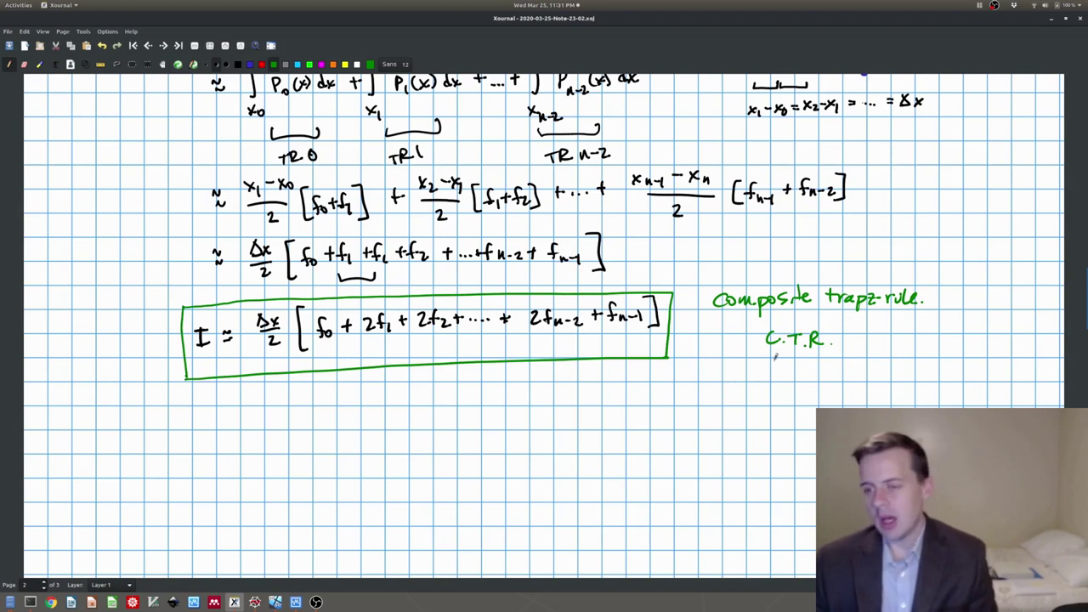
Step: Below the box, switch to black ink and write 'What about other interpolating functions'
scroll(774, 358, "up", 8)
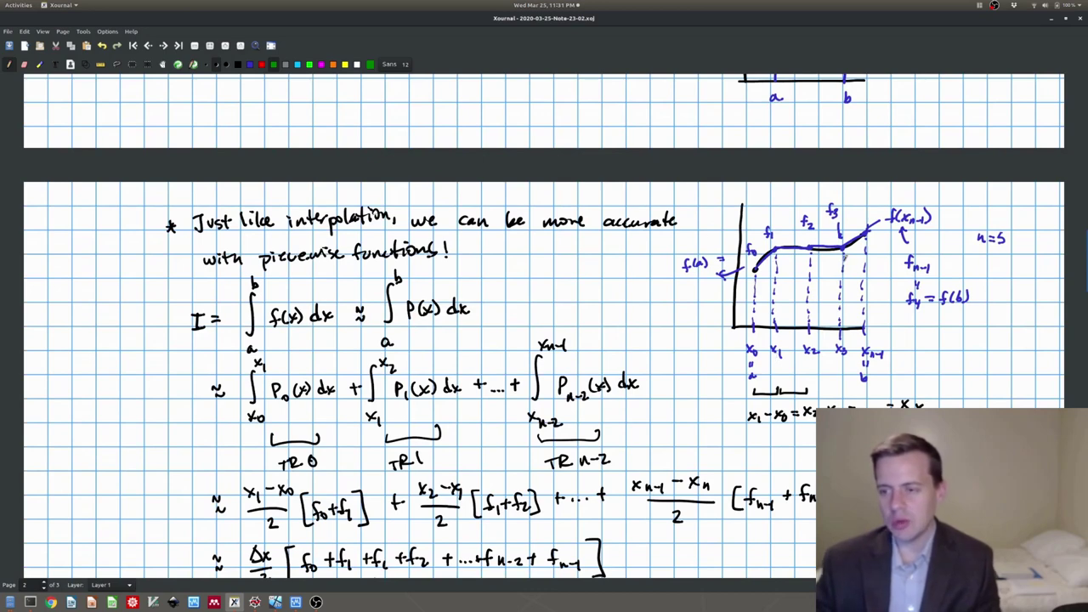
scroll(844, 259, "down", 8)
scroll(844, 258, "down", 6)
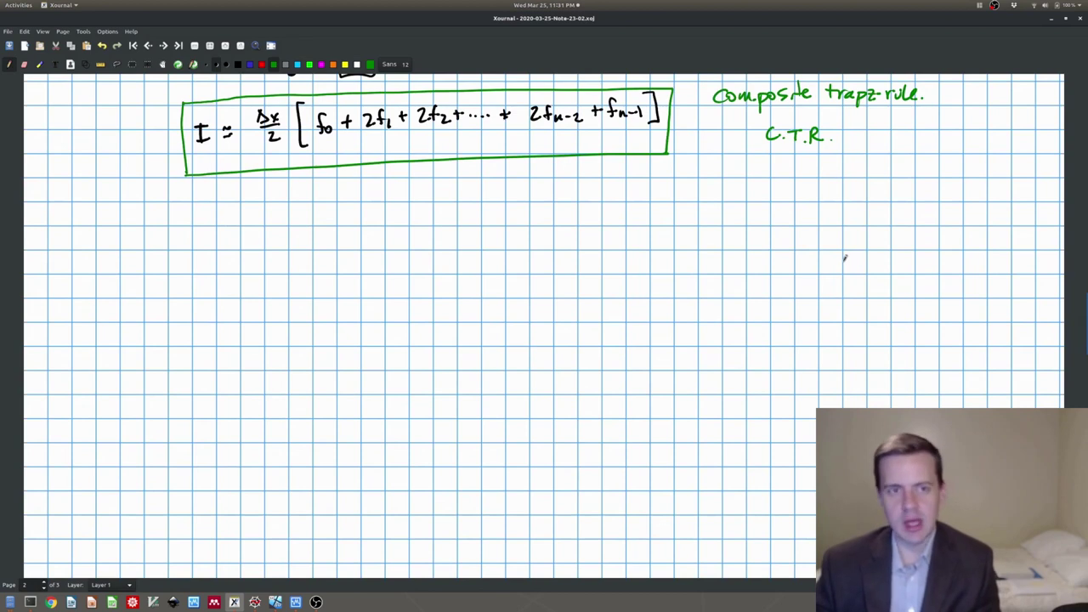
left_click(238, 66)
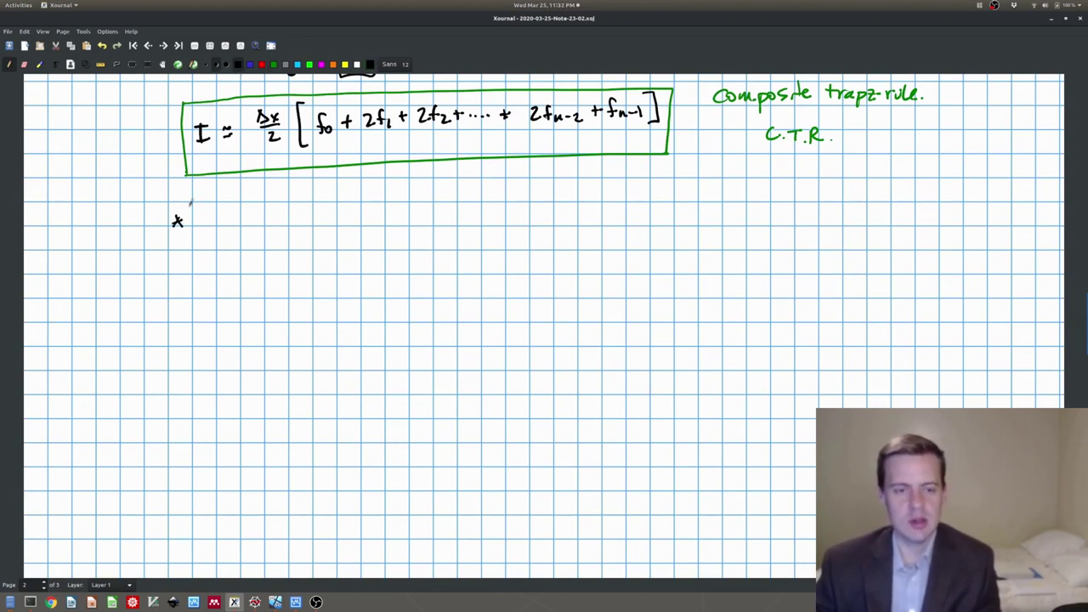
mouse_move(199, 212)
left_mouse_down()
mouse_move(227, 223)
mouse_move(357, 209)
mouse_move(377, 214)
mouse_move(375, 228)
mouse_move(428, 209)
mouse_move(498, 212)
mouse_move(513, 216)
mouse_move(515, 232)
mouse_move(579, 211)
mouse_move(631, 212)
left_mouse_up()
Step: Add the question mark and list 'lines', underlined, beneath the question
left_click(589, 204)
left_click(631, 219)
mouse_move(277, 249)
left_mouse_down()
mouse_move(289, 263)
mouse_move(315, 255)
mouse_move(310, 267)
left_mouse_up()
mouse_move(275, 270)
left_mouse_down()
mouse_move(348, 265)
mouse_move(428, 238)
mouse_move(463, 255)
mouse_move(512, 248)
left_mouse_up()
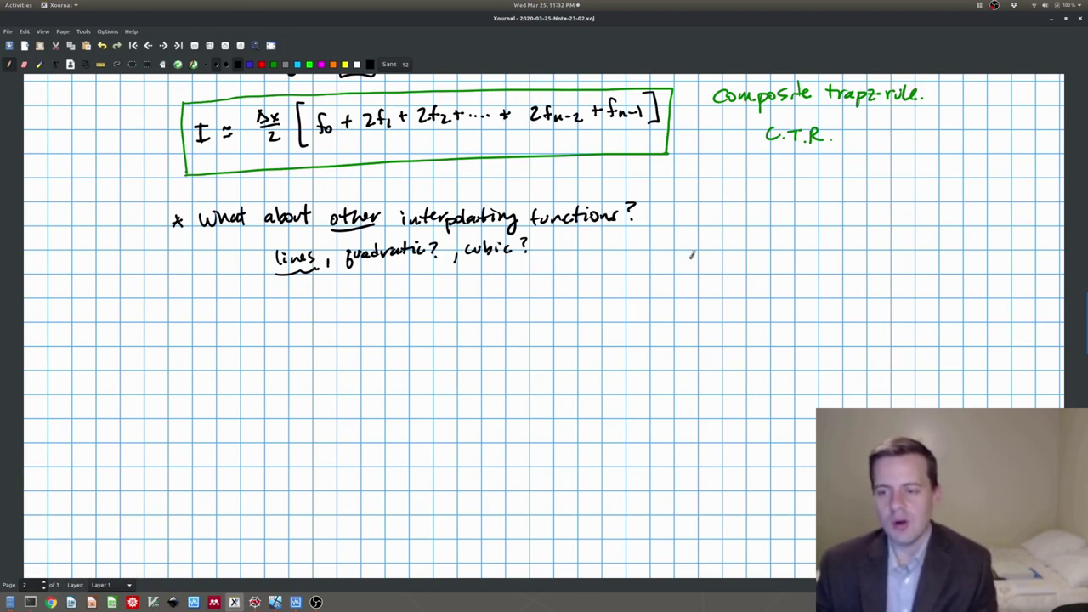
Step: Sketch a parabola through two marked points and label it p(x) ~
left_click(740, 238)
left_click(786, 239)
left_click_drag(712, 240, 792, 242)
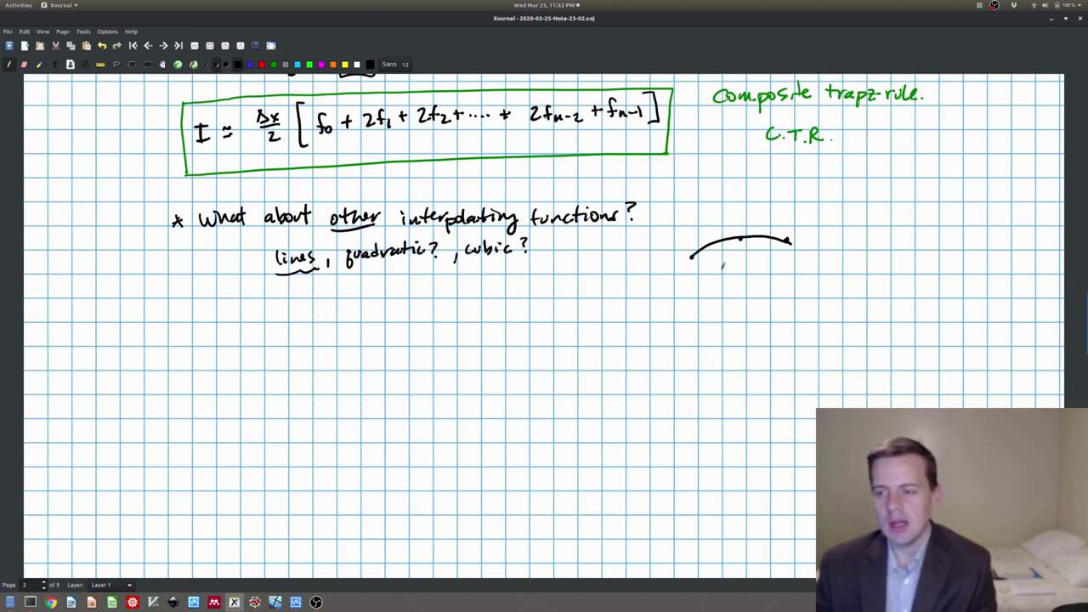
left_click_drag(743, 259, 745, 272)
left_click_drag(750, 267, 777, 270)
Step: Write ax²+bx+c with an arrow to ∫ₐᵇ, then write 'Quadratic:' below the list
left_click_drag(780, 265, 794, 263)
left_click_drag(795, 266, 803, 265)
mouse_move(799, 261)
left_mouse_down()
mouse_move(799, 270)
mouse_move(824, 269)
left_mouse_up()
mouse_move(839, 258)
left_mouse_down()
mouse_move(874, 261)
mouse_move(866, 266)
left_mouse_up()
left_click_drag(918, 238, 904, 282)
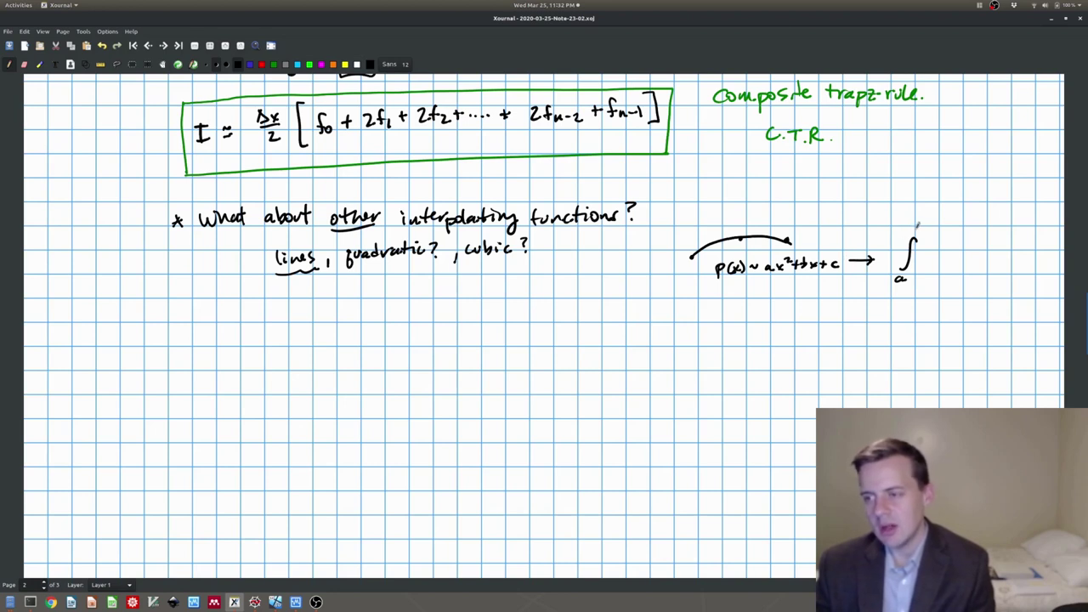
left_click_drag(915, 218, 932, 268)
left_click_drag(931, 259, 924, 268)
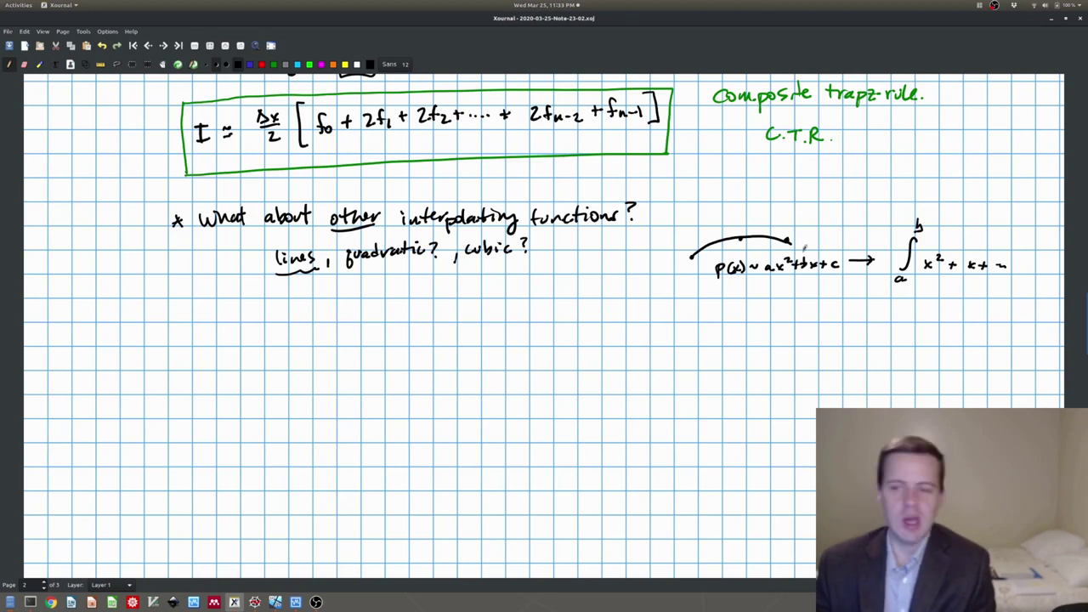
mouse_move(230, 311)
left_mouse_down()
mouse_move(228, 323)
mouse_move(285, 307)
mouse_move(342, 330)
mouse_move(342, 314)
left_mouse_up()
Step: After 'Quadratic:', write I ≈ Δx/3 [f0 +
left_click_drag(335, 329, 367, 318)
left_click_drag(357, 325, 398, 313)
left_click_drag(408, 304, 422, 317)
left_click_drag(401, 322, 403, 336)
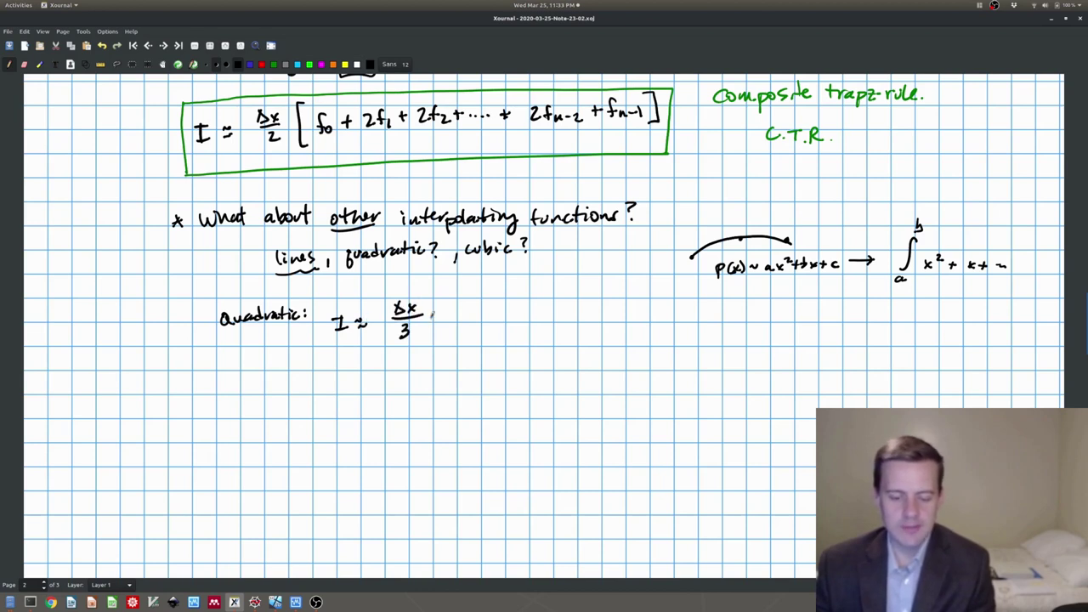
mouse_move(440, 298)
left_mouse_down()
mouse_move(438, 331)
mouse_move(460, 314)
left_mouse_up()
left_click_drag(459, 320, 473, 323)
left_click_drag(467, 316, 503, 316)
Step: Continue the sum with 4f1 + 2f2 + 4f3 + 2f4
mouse_move(500, 307)
left_mouse_down()
mouse_move(499, 322)
mouse_move(520, 314)
left_mouse_up()
mouse_move(537, 310)
left_mouse_down()
mouse_move(536, 321)
mouse_move(542, 314)
left_mouse_up()
mouse_move(536, 307)
left_mouse_down()
mouse_move(536, 321)
mouse_move(563, 325)
left_mouse_up()
left_click_drag(561, 316, 597, 314)
mouse_move(591, 309)
left_mouse_down()
mouse_move(591, 322)
mouse_move(622, 315)
left_mouse_up()
left_click_drag(625, 315, 666, 320)
mouse_move(673, 301)
left_mouse_down()
mouse_move(668, 320)
mouse_move(675, 311)
left_mouse_up()
left_click_drag(677, 313, 698, 321)
Step: Add the ellipsis, then + 4fn-2 + fn-1, and close the bracket
left_click(709, 317)
left_click_drag(693, 314, 759, 317)
left_click(712, 317)
left_click(716, 317)
left_click(720, 317)
mouse_move(756, 307)
left_mouse_down()
mouse_move(755, 322)
mouse_move(770, 311)
mouse_move(766, 322)
left_mouse_up()
left_click_drag(763, 313, 786, 321)
left_click_drag(788, 316, 793, 316)
left_click_drag(796, 311, 812, 319)
left_click_drag(805, 312, 848, 317)
left_click_drag(849, 315, 857, 314)
left_click_drag(861, 310, 865, 332)
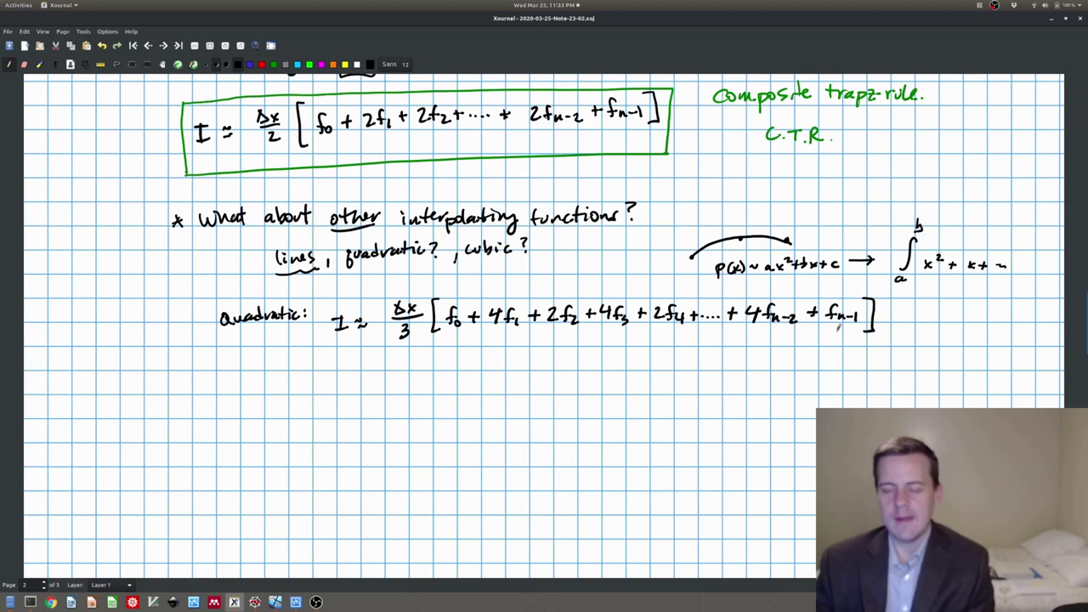
Step: Draw arrows annotating the coefficients: 'end pts coeff 1' and 'odd #'s'
mouse_move(499, 337)
left_mouse_down()
mouse_move(502, 357)
mouse_move(455, 339)
left_mouse_up()
left_click_drag(408, 374, 445, 367)
left_click_drag(449, 360, 453, 369)
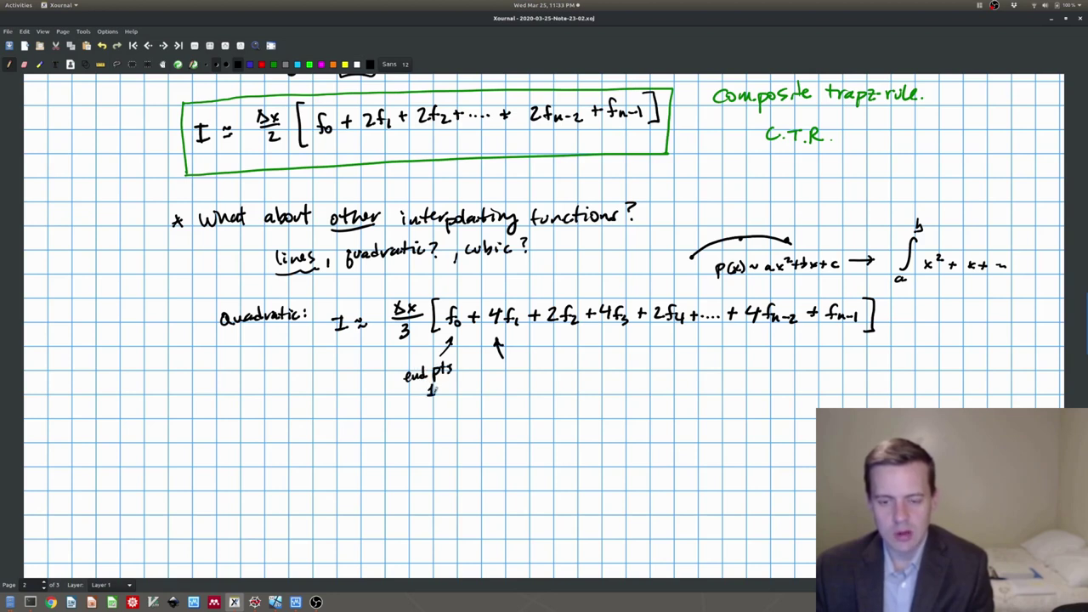
left_click_drag(411, 396, 430, 396)
left_click_drag(501, 362, 534, 368)
left_click_drag(526, 362, 538, 366)
mouse_move(545, 348)
left_mouse_down()
mouse_move(540, 371)
mouse_move(508, 393)
mouse_move(547, 391)
left_mouse_up()
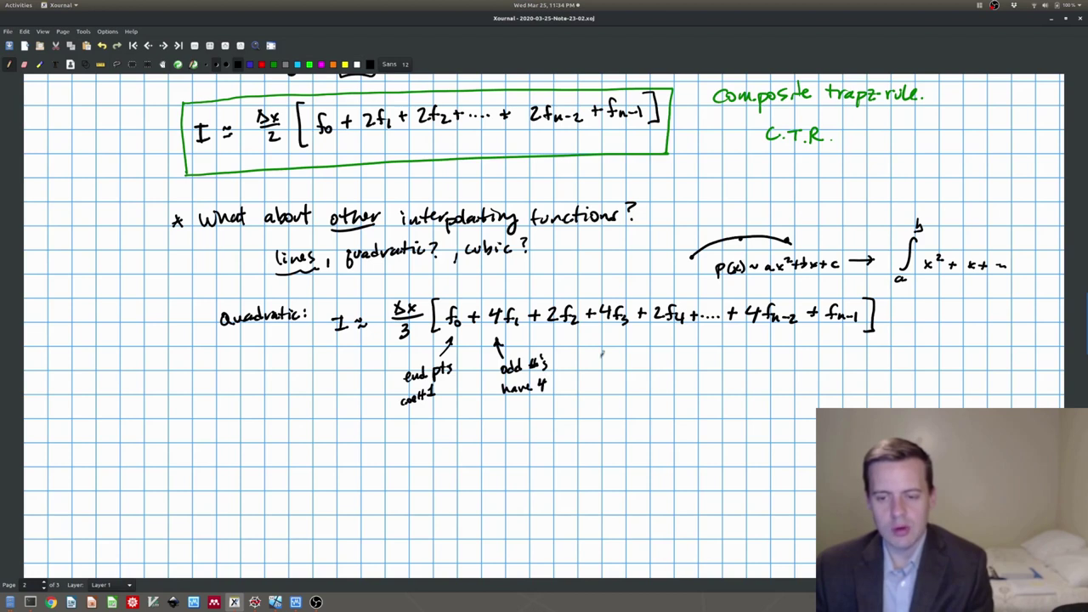
Step: Point an 'evens have 2' arrow at 2f2 and label the formula 'Simpson's 1/3 rule'
mouse_move(583, 356)
left_mouse_down()
mouse_move(571, 337)
mouse_move(592, 362)
mouse_move(622, 353)
mouse_move(614, 364)
left_mouse_up()
mouse_move(592, 372)
left_mouse_down()
mouse_move(594, 383)
mouse_move(632, 381)
left_mouse_up()
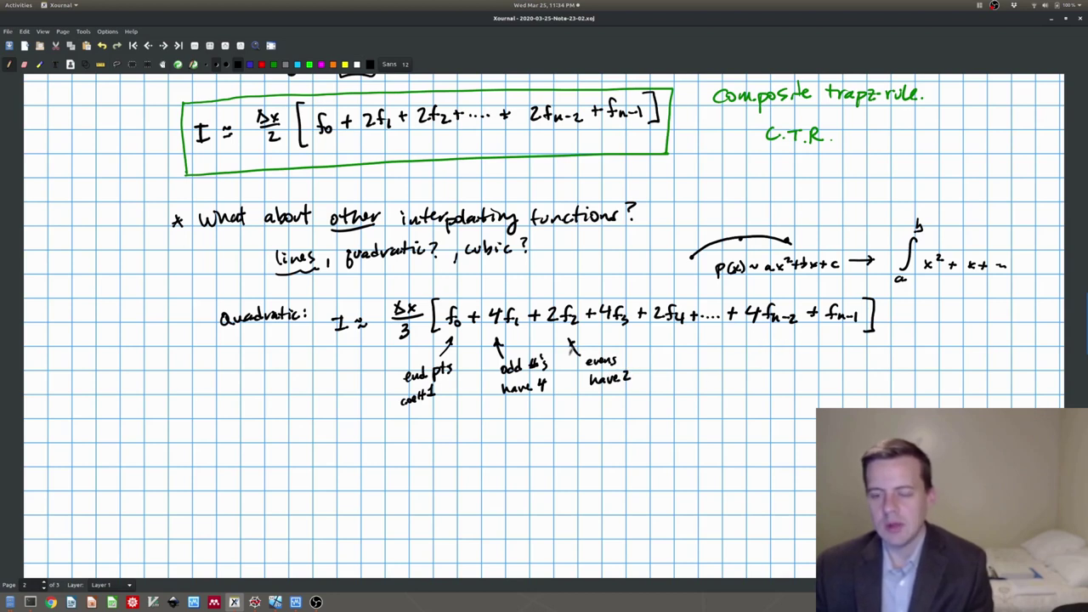
mouse_move(731, 361)
left_mouse_down()
mouse_move(720, 370)
mouse_move(750, 378)
mouse_move(803, 353)
mouse_move(845, 365)
left_mouse_up()
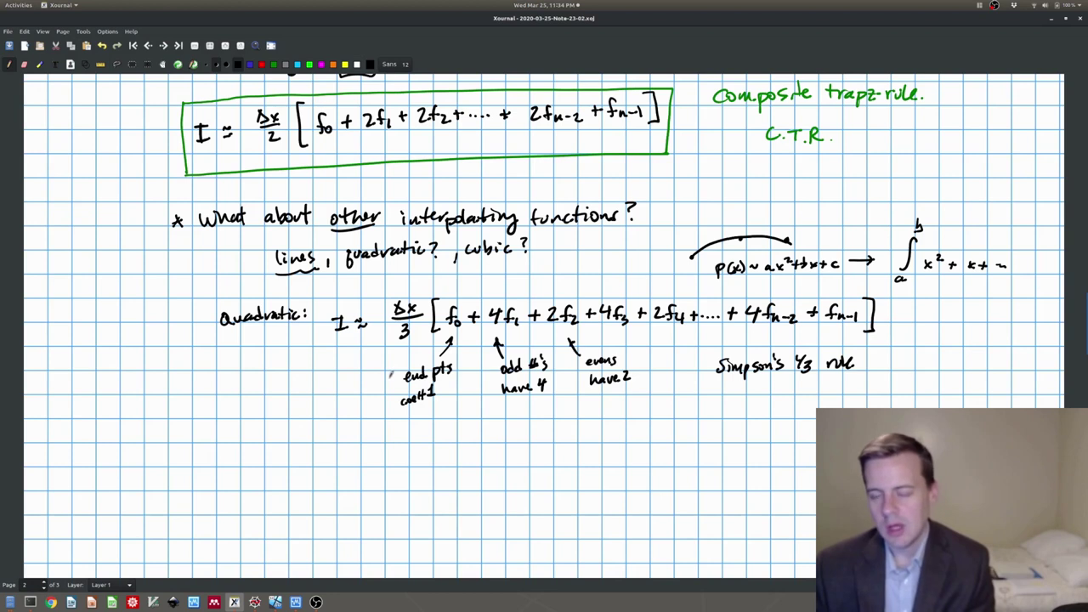
Step: Write the 'Cubic :' heading, underline 'Quadratic:', and undo a stray ink dot
scroll(390, 371, "down", 3)
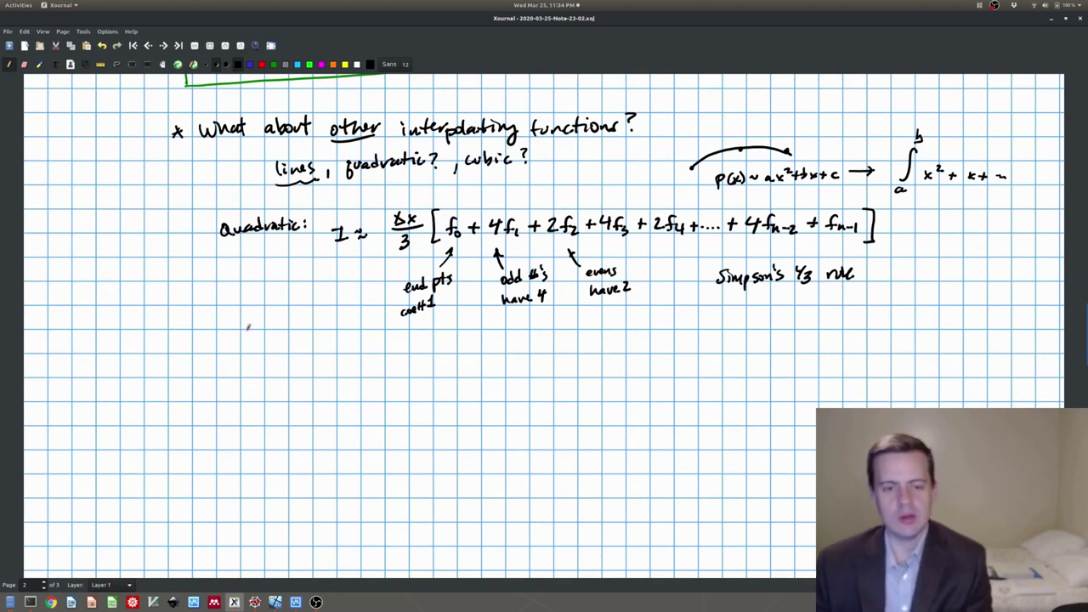
mouse_move(225, 345)
left_mouse_down()
mouse_move(262, 352)
mouse_move(260, 367)
left_mouse_up()
left_click_drag(219, 251, 294, 244)
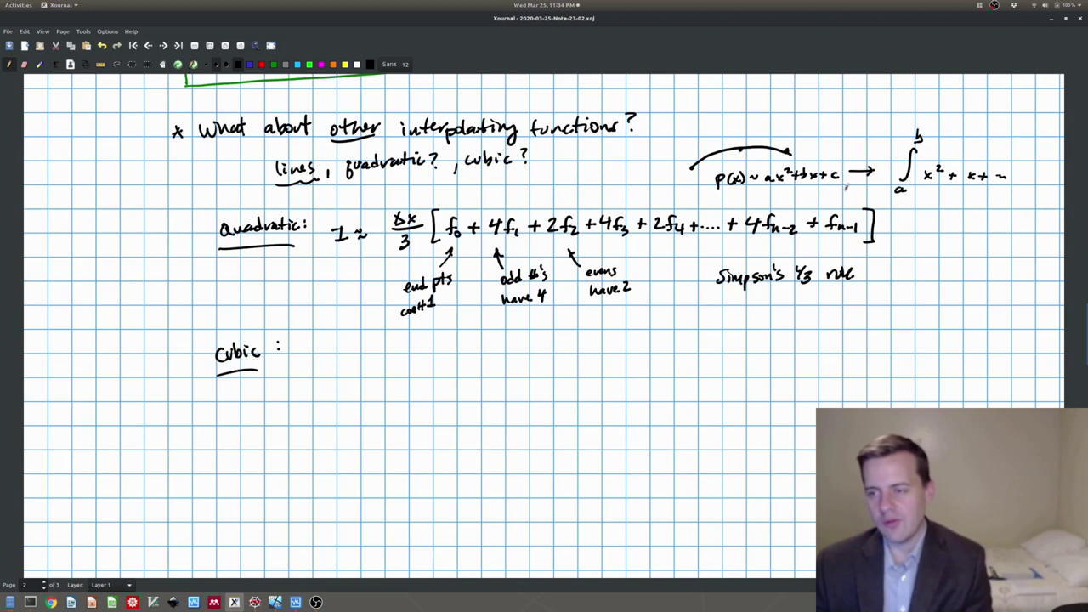
left_click(959, 259)
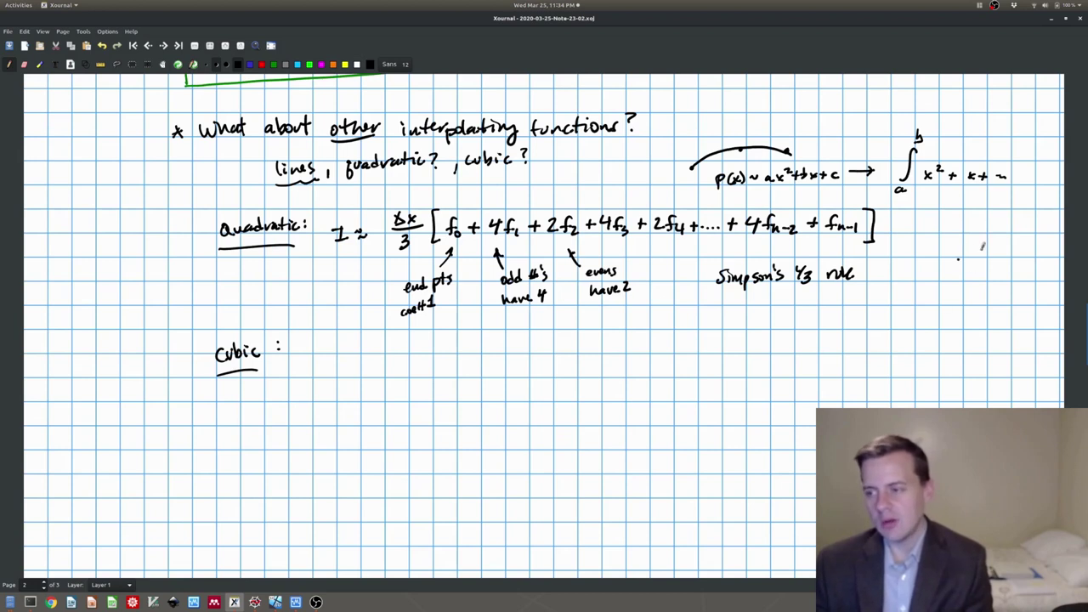
key("ctrl+z")
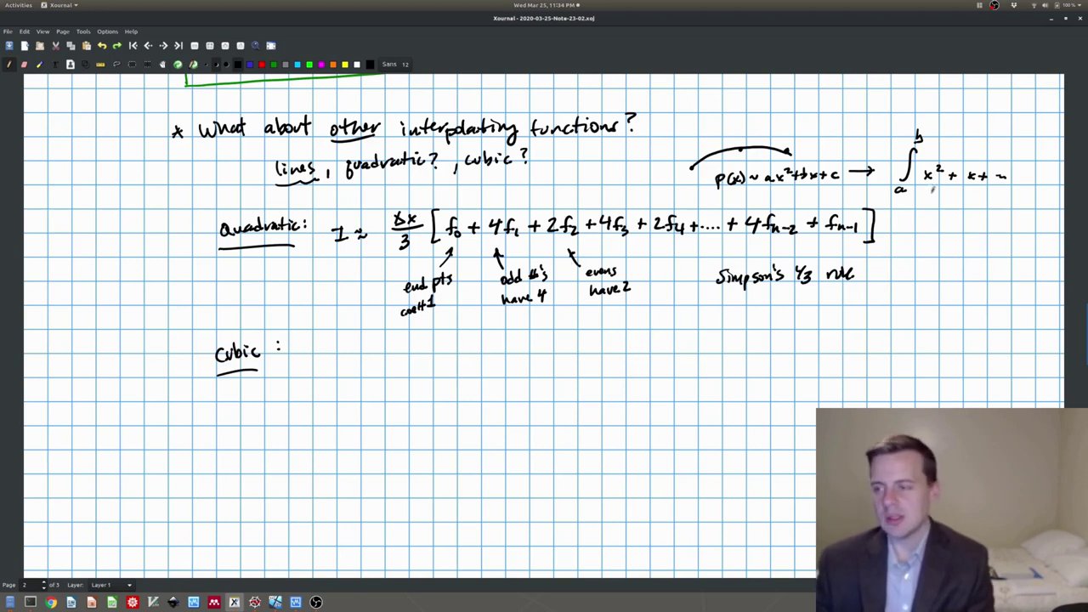
Step: Write I ≈ 3Δx/8 [f₀ + 3f₁ + 3f₂ + 2f₃ after the Cubic heading
left_click_drag(338, 348, 349, 366)
mouse_move(333, 350)
left_mouse_down()
mouse_move(373, 360)
mouse_move(420, 347)
mouse_move(433, 350)
mouse_move(416, 363)
mouse_move(460, 363)
left_mouse_up()
left_click_drag(456, 352, 470, 356)
mouse_move(493, 341)
left_mouse_down()
mouse_move(492, 359)
mouse_move(528, 344)
mouse_move(538, 359)
mouse_move(561, 348)
left_mouse_up()
mouse_move(554, 342)
left_mouse_down()
mouse_move(574, 355)
mouse_move(591, 347)
left_mouse_up()
left_click_drag(593, 348, 601, 357)
left_click_drag(617, 340, 619, 354)
left_click_drag(610, 349, 647, 352)
left_click_drag(660, 336, 651, 352)
mouse_move(647, 343)
left_mouse_down()
mouse_move(663, 342)
mouse_move(659, 357)
mouse_move(677, 352)
left_mouse_up()
Step: Continue the cubic bracket with 3f₄, 3f₅, f₆, an ellipsis and the final fₙ₋₁ term
mouse_move(671, 347)
left_mouse_down()
mouse_move(699, 345)
mouse_move(695, 354)
left_mouse_up()
mouse_move(709, 331)
left_mouse_down()
mouse_move(702, 354)
mouse_move(719, 343)
left_mouse_up()
mouse_move(717, 345)
left_mouse_down()
mouse_move(722, 358)
mouse_move(737, 352)
left_mouse_up()
left_click_drag(731, 344, 753, 349)
left_click_drag(772, 334, 764, 350)
mouse_move(764, 344)
left_mouse_down()
mouse_move(781, 343)
mouse_move(775, 355)
left_mouse_up()
mouse_move(796, 340)
left_mouse_down()
mouse_move(796, 351)
mouse_move(833, 340)
mouse_move(833, 354)
left_mouse_up()
mouse_move(847, 340)
left_mouse_down()
mouse_move(847, 350)
mouse_move(886, 351)
left_mouse_up()
left_click(863, 345)
left_click(870, 344)
left_click(878, 345)
mouse_move(880, 344)
left_mouse_down()
mouse_move(932, 345)
mouse_move(940, 361)
left_mouse_up()
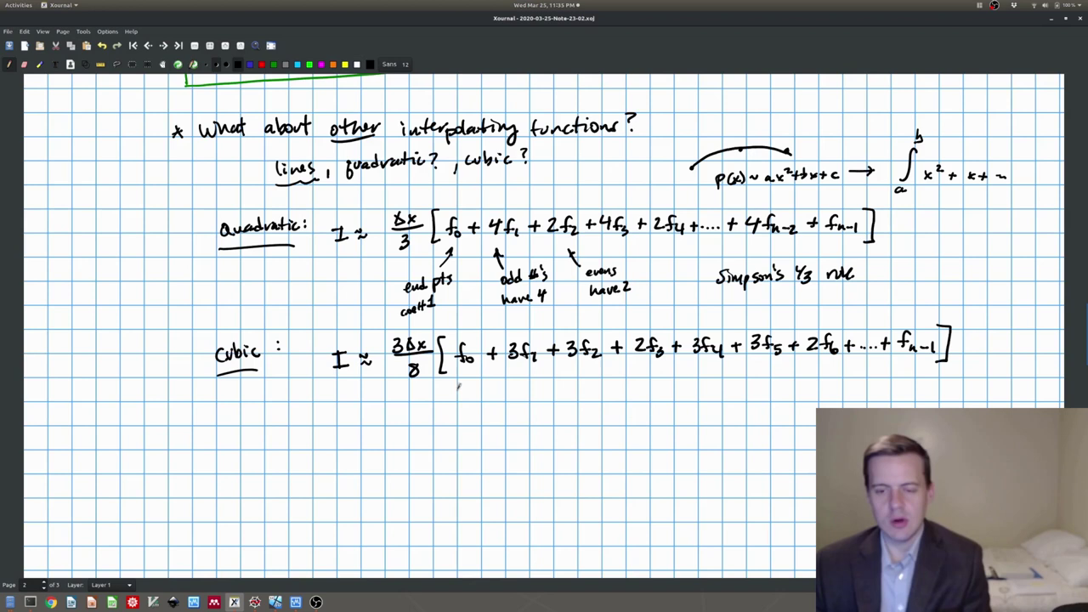
Step: Draw arrows under f₀ and fₙ₋₁ labelled with coefficient 1
left_click_drag(465, 392, 464, 374)
left_click_drag(436, 414, 434, 422)
left_click_drag(441, 416, 452, 424)
mouse_move(459, 410)
left_mouse_down()
mouse_move(457, 424)
mouse_move(467, 422)
left_mouse_up()
mouse_move(918, 389)
left_mouse_down()
mouse_move(921, 363)
mouse_move(926, 375)
left_mouse_up()
mouse_move(914, 396)
left_mouse_down()
mouse_move(911, 405)
mouse_move(935, 408)
left_mouse_up()
left_click_drag(945, 387, 940, 408)
left_click_drag(933, 399, 956, 408)
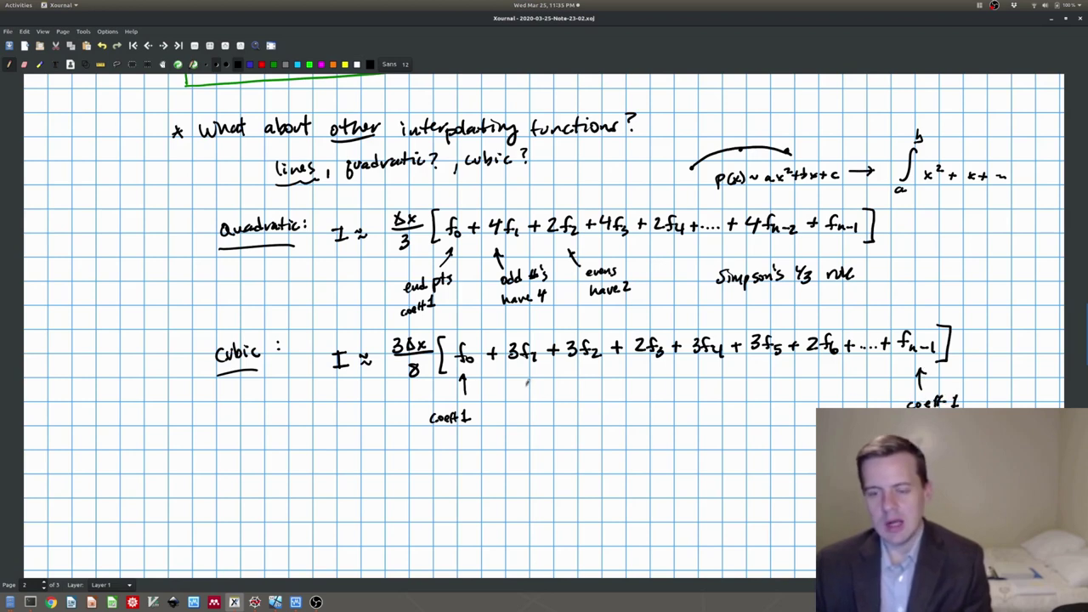
Step: Write coefficients 3, 3, 2, 3, 3, 2 under the terms and note every 3rd is a 2
mouse_move(521, 384)
left_mouse_down()
mouse_move(522, 396)
mouse_move(579, 388)
mouse_move(573, 396)
left_mouse_up()
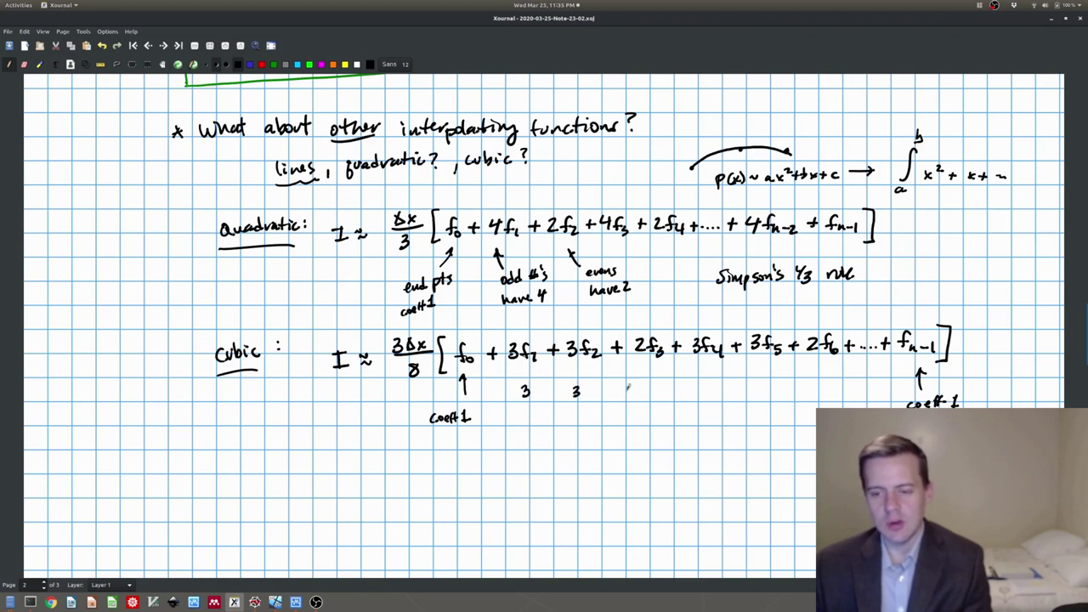
left_click_drag(638, 384, 768, 392)
left_click_drag(828, 382, 836, 392)
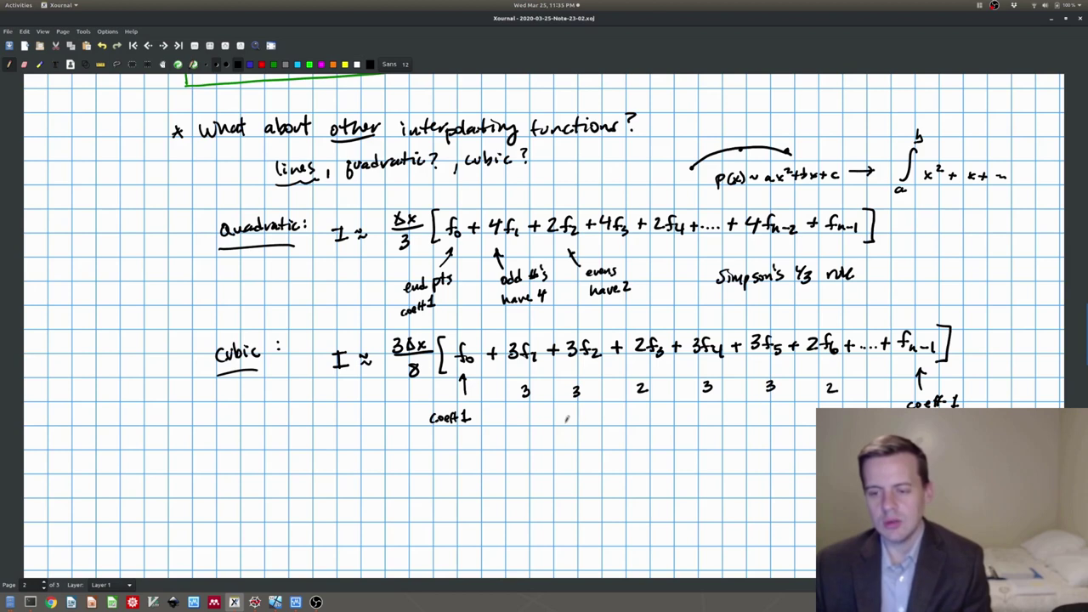
mouse_move(639, 403)
left_mouse_down()
mouse_move(630, 433)
mouse_move(673, 419)
left_mouse_up()
left_click_drag(677, 424, 680, 420)
mouse_move(627, 447)
left_mouse_down()
mouse_move(642, 459)
mouse_move(681, 454)
mouse_move(708, 416)
mouse_move(705, 430)
left_mouse_up()
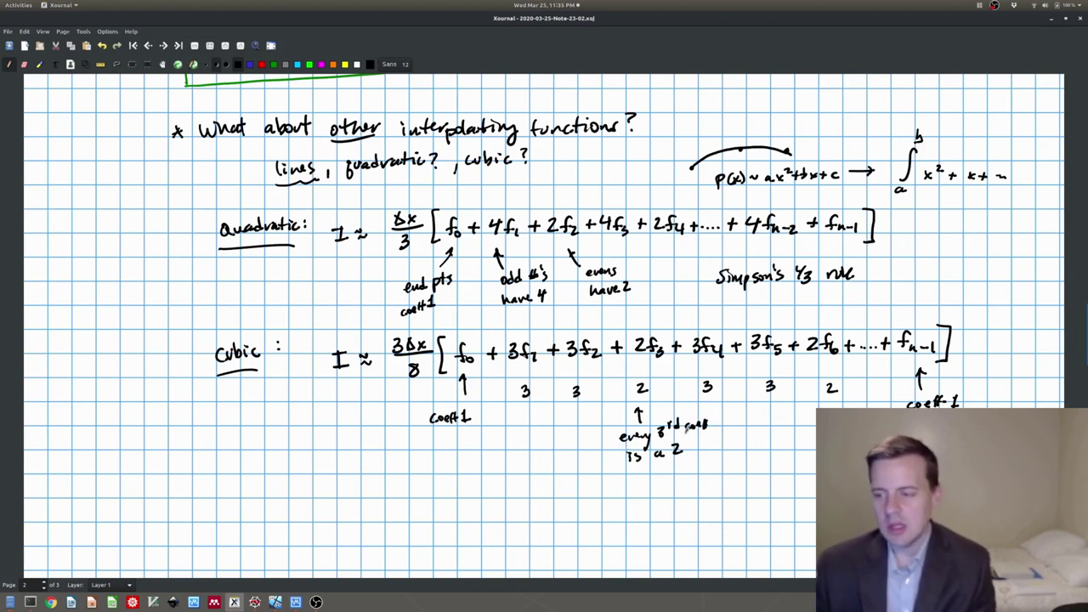
Step: Handwrite 'Simpson's' to the right of 'is a 2' under the cubic formula
mouse_move(760, 434)
left_mouse_down()
mouse_move(785, 444)
mouse_move(812, 432)
left_mouse_up()
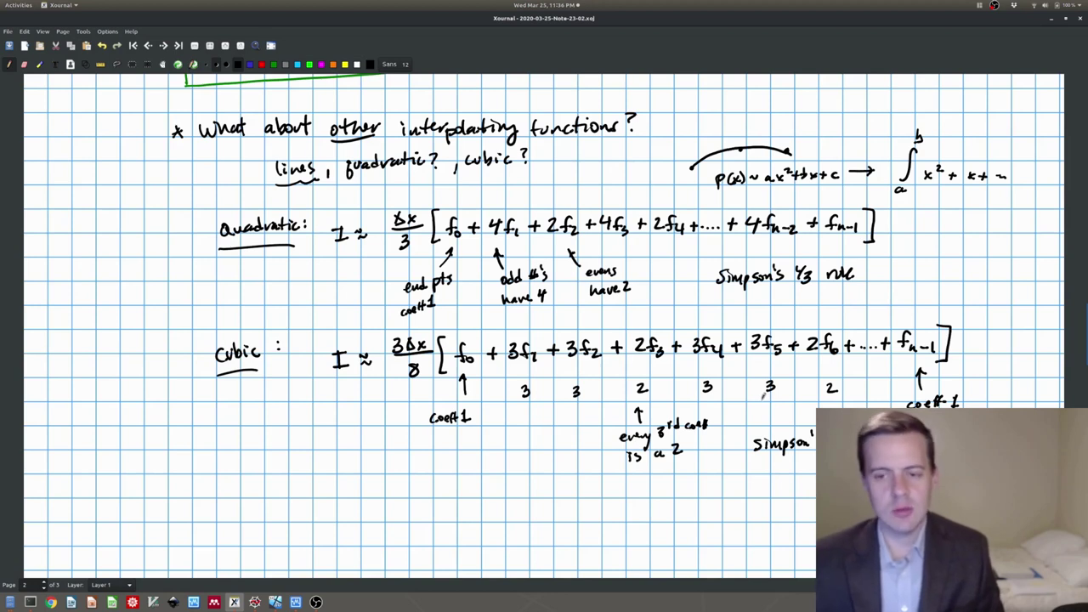
Step: Review page 1, then checkmark the boxed trapezoid formula, 'Quadratic:' and 'Cubic:'
scroll(557, 364, "up", 6)
scroll(557, 364, "up", 20)
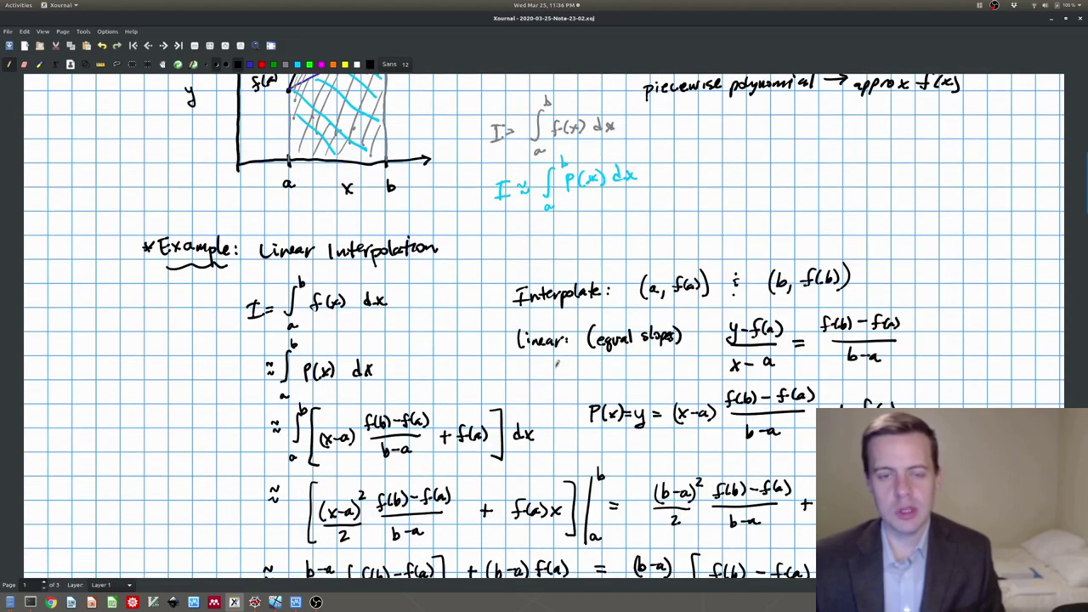
scroll(557, 363, "up", 4)
scroll(557, 364, "down", 14)
scroll(595, 371, "down", 15)
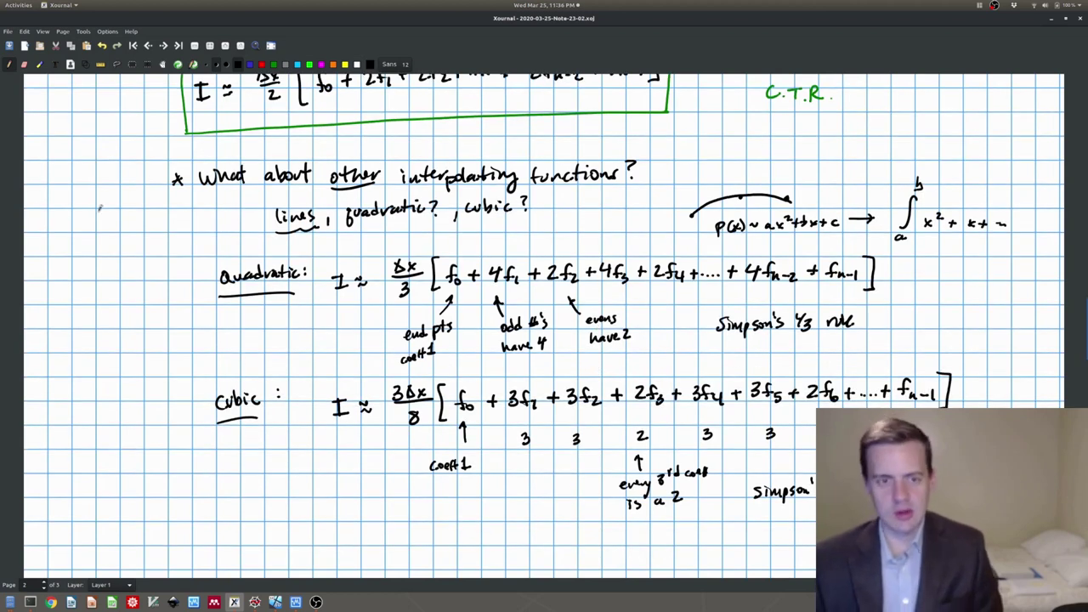
left_click_drag(132, 111, 146, 105)
mouse_move(166, 279)
left_mouse_down()
mouse_move(172, 290)
mouse_move(179, 275)
left_mouse_up()
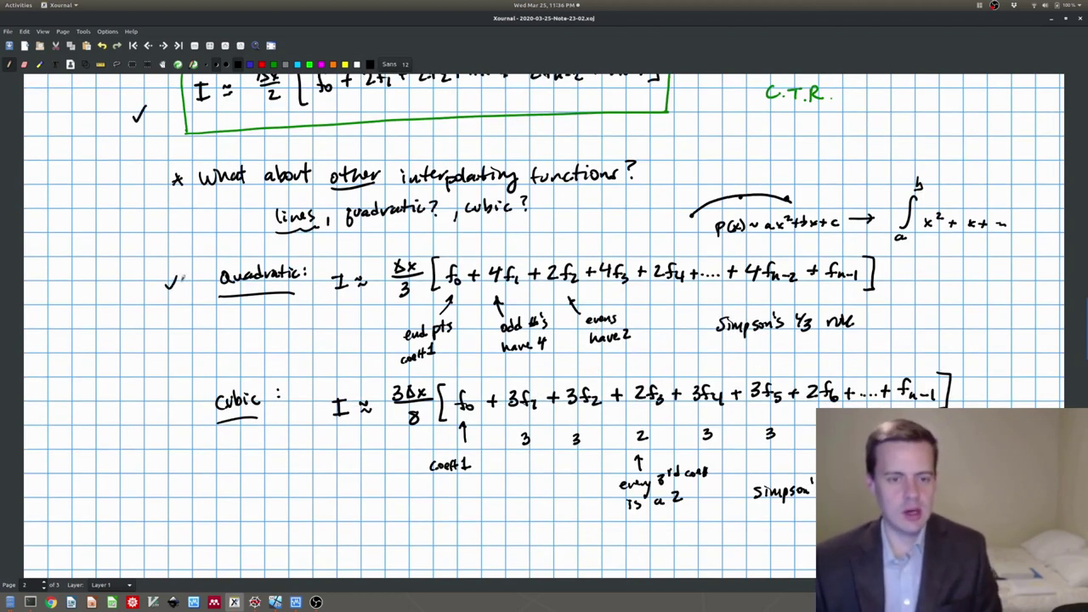
left_click_drag(173, 396, 184, 388)
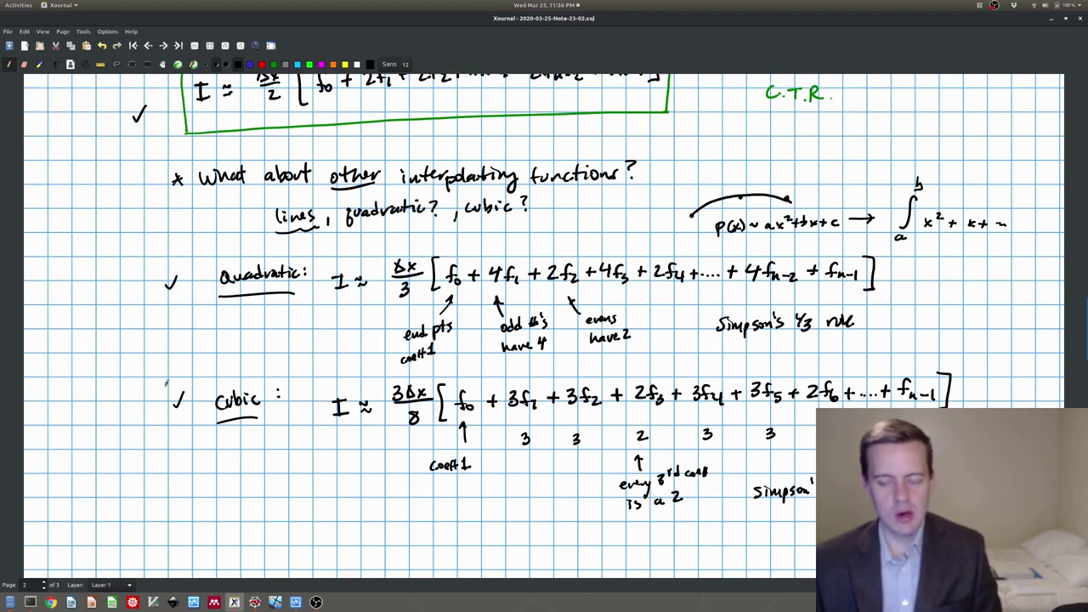
Step: Draw an arrow below the Cubic section pointing to the 'Newton-Coates Formulas' heading
scroll(195, 328, "down", 3)
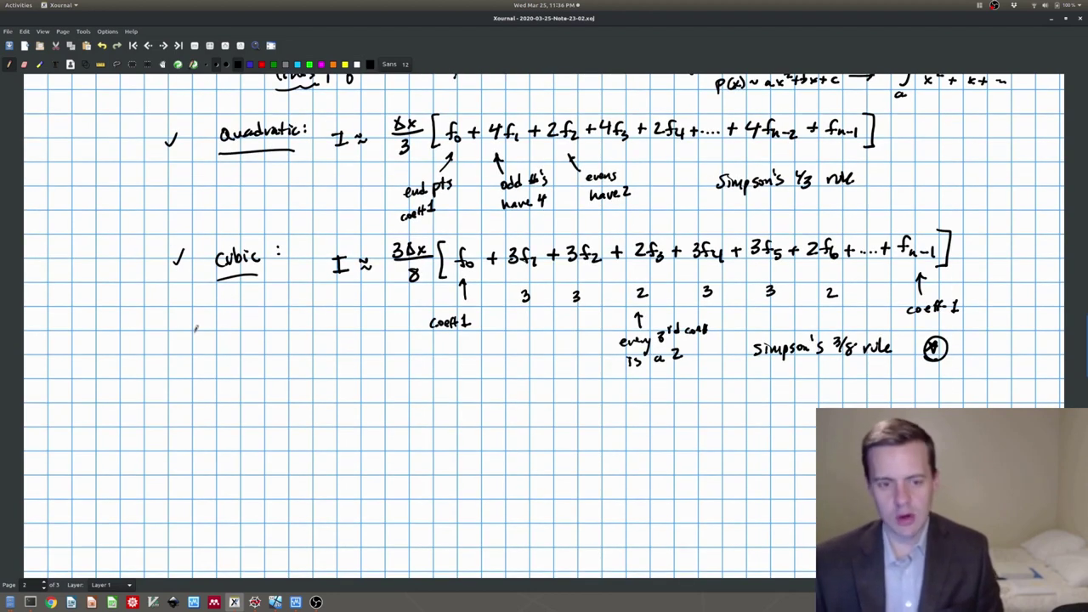
mouse_move(154, 329)
left_mouse_down()
mouse_move(173, 357)
mouse_move(173, 389)
mouse_move(339, 367)
mouse_move(371, 379)
mouse_move(378, 365)
left_mouse_up()
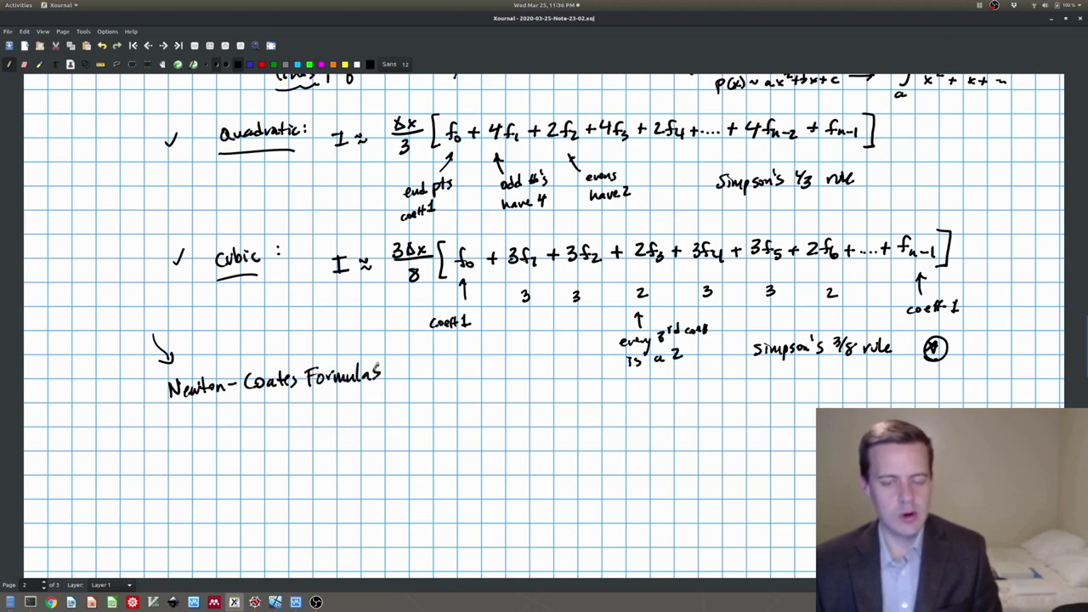
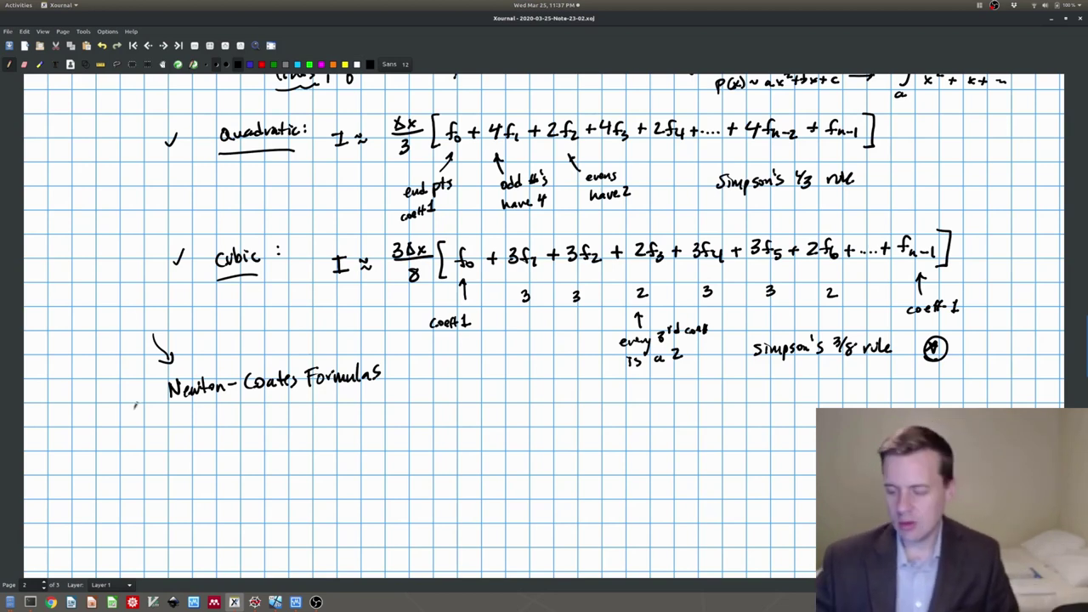
Step: Handwrite the underlined heading 'II. Examples: Python & Excel' below the Newton-Coates note
scroll(140, 402, "down", 3)
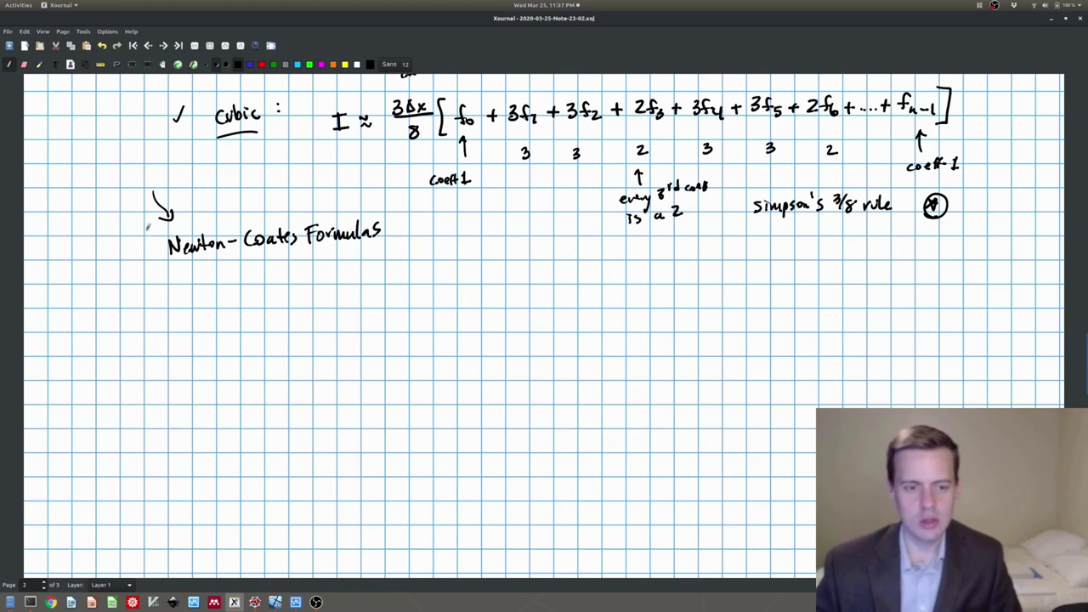
mouse_move(143, 292)
left_mouse_down()
mouse_move(141, 313)
mouse_move(150, 309)
left_mouse_up()
mouse_move(133, 295)
left_mouse_down()
mouse_move(162, 289)
mouse_move(160, 306)
mouse_move(180, 294)
mouse_move(226, 313)
mouse_move(257, 305)
left_mouse_up()
left_click(166, 300)
left_click_drag(128, 324, 245, 311)
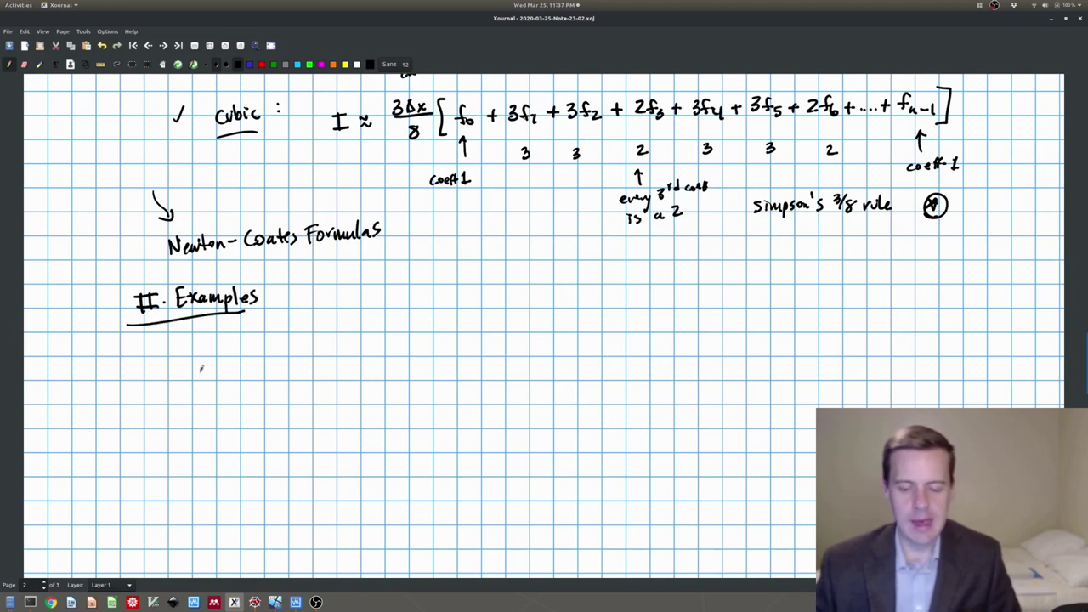
mouse_move(273, 289)
left_mouse_down()
mouse_move(275, 300)
mouse_move(303, 297)
mouse_move(315, 313)
mouse_move(381, 284)
mouse_move(382, 299)
mouse_move(425, 294)
mouse_move(445, 307)
left_mouse_up()
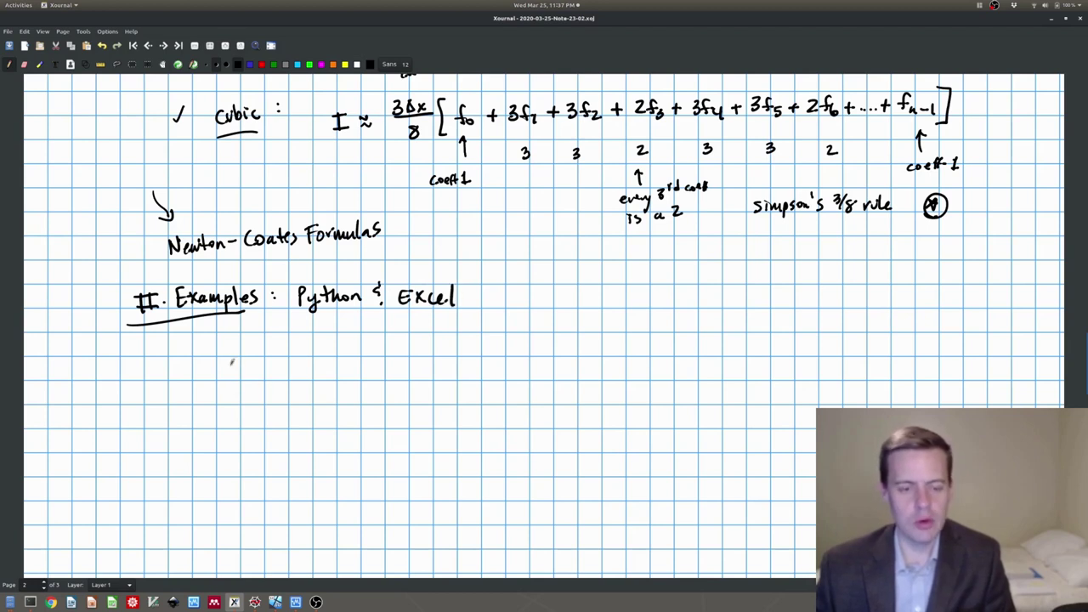
Step: Write 'I =' beneath the heading to begin the example equation
left_click_drag(244, 348, 253, 365)
left_click_drag(237, 349, 274, 353)
left_click_drag(262, 359, 302, 382)
Step: Write the integral of sin(πx)cos²(πx) from 0 to 1, an arrow, and '(by hand)'
mouse_move(309, 320)
left_mouse_down()
mouse_move(308, 333)
mouse_move(334, 349)
mouse_move(428, 348)
mouse_move(445, 329)
mouse_move(454, 343)
mouse_move(523, 343)
left_mouse_up()
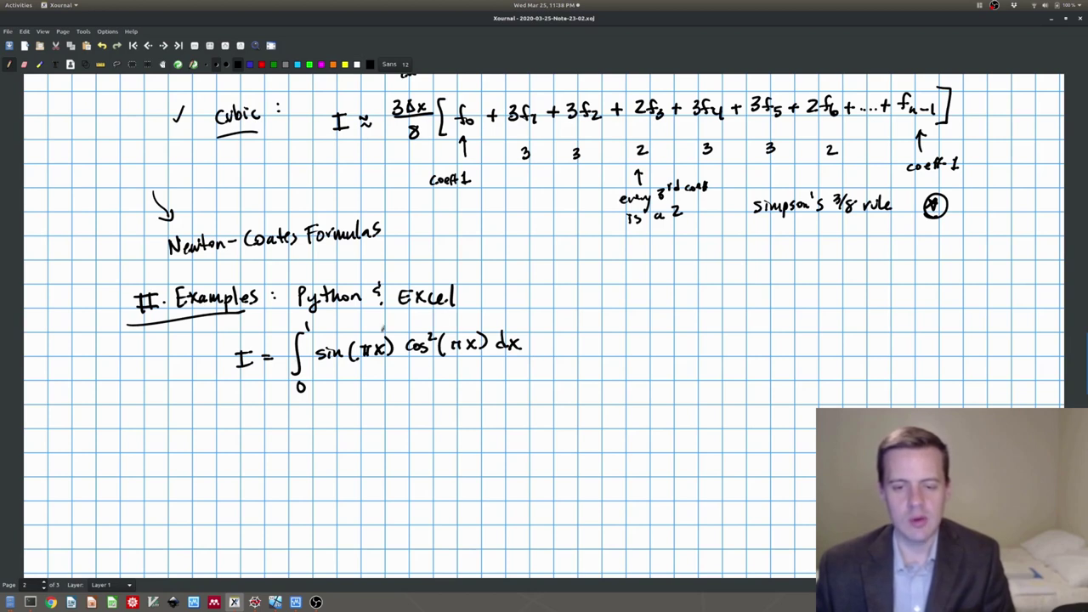
mouse_move(552, 340)
left_mouse_down()
mouse_move(583, 339)
mouse_move(575, 345)
left_mouse_up()
mouse_move(604, 301)
left_mouse_down()
mouse_move(600, 321)
mouse_move(663, 308)
mouse_move(690, 339)
mouse_move(728, 320)
mouse_move(733, 332)
left_mouse_up()
Step: Note the exact answer 2/(3π) with '(check our answer)' and move over to Spyder
mouse_move(716, 333)
left_mouse_down()
mouse_move(742, 331)
mouse_move(721, 351)
mouse_move(736, 350)
left_mouse_up()
left_click_drag(724, 338, 740, 339)
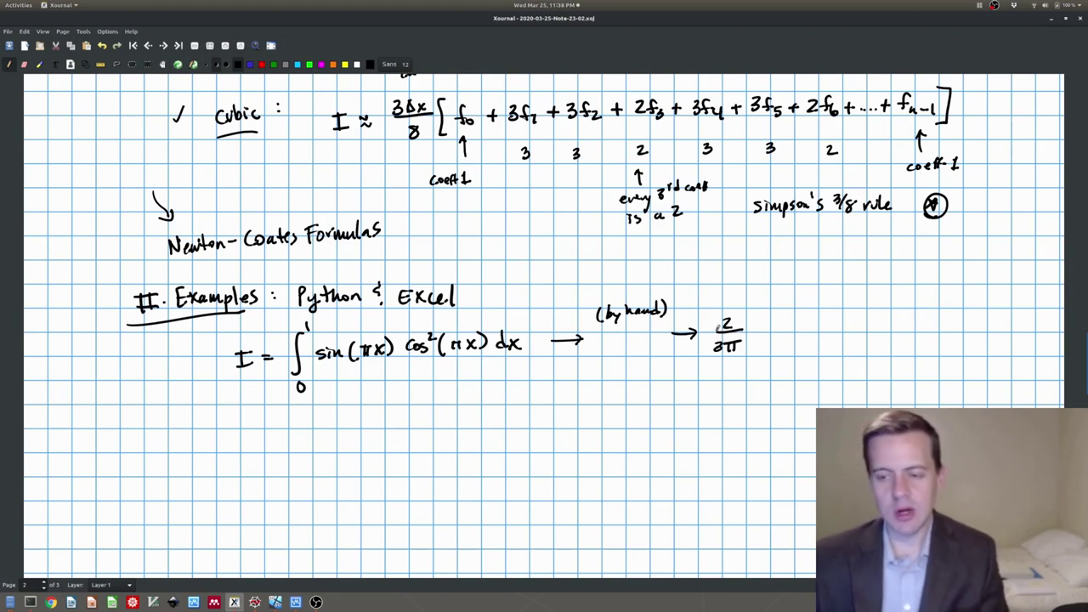
mouse_move(775, 324)
left_mouse_down()
mouse_move(772, 337)
mouse_move(824, 323)
mouse_move(892, 323)
mouse_move(908, 336)
left_mouse_up()
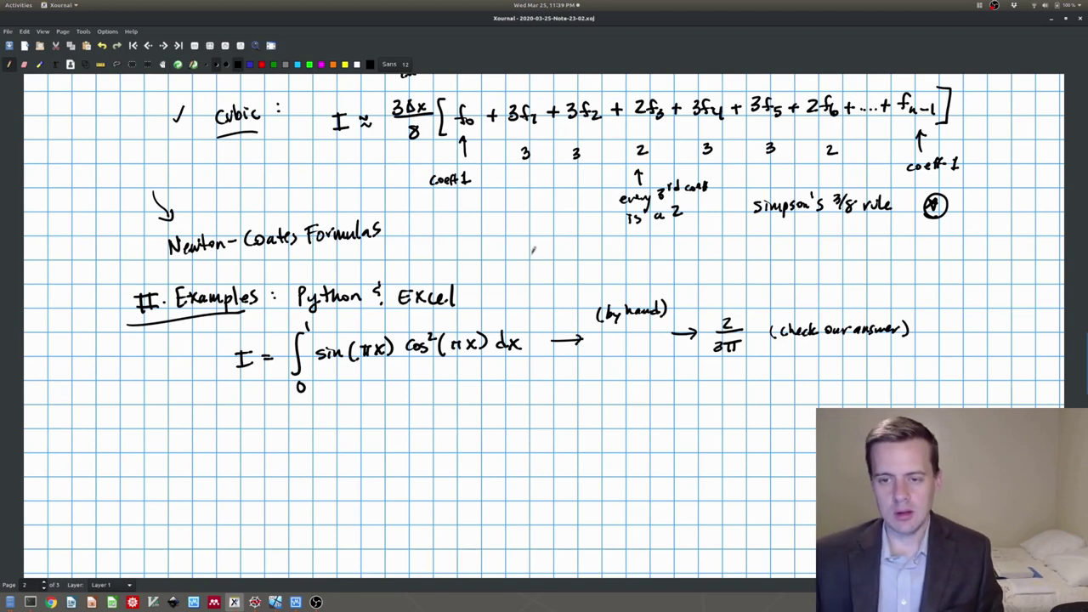
key("ctrl+alt+Down")
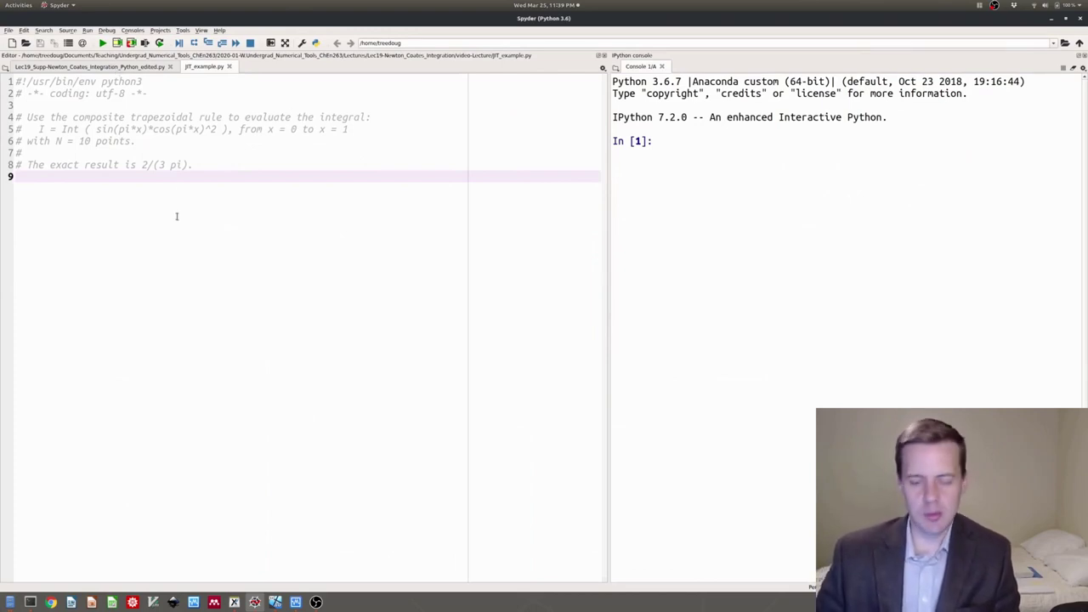
Step: Add 'import numpy as np' and 'Npts = 10' to JT_example.py, saving it
key("Return")
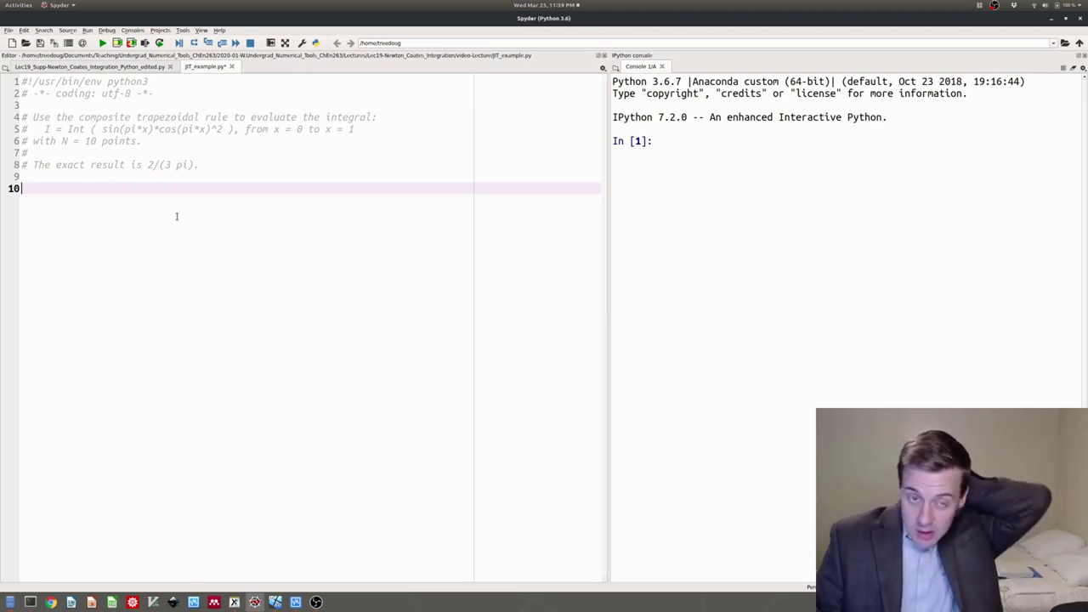
key("ctrl+s")
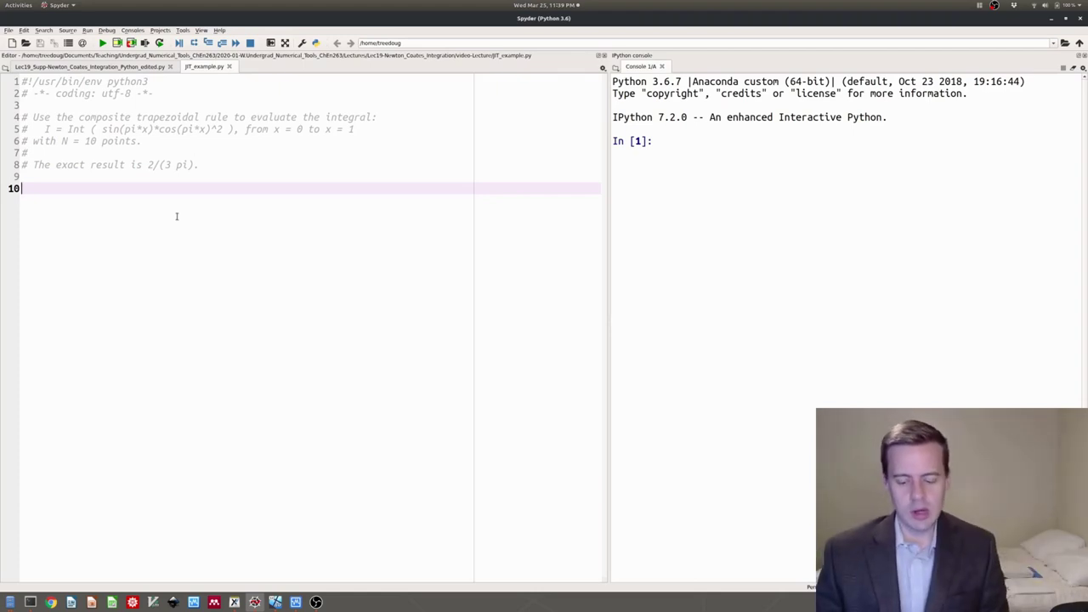
type("import nu")
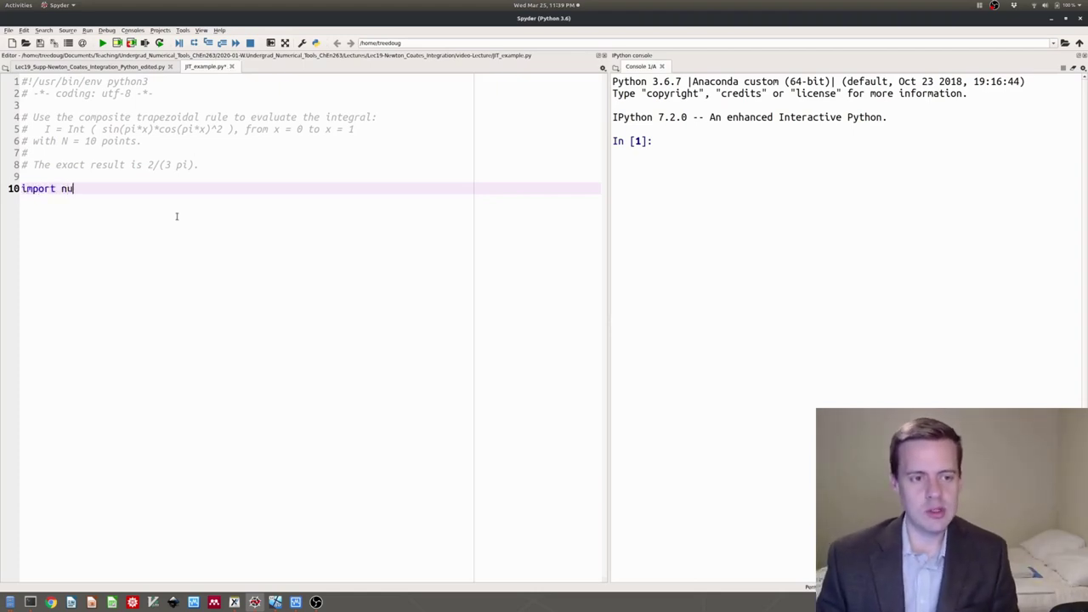
type("mpy as np")
key("Return")
key("Return")
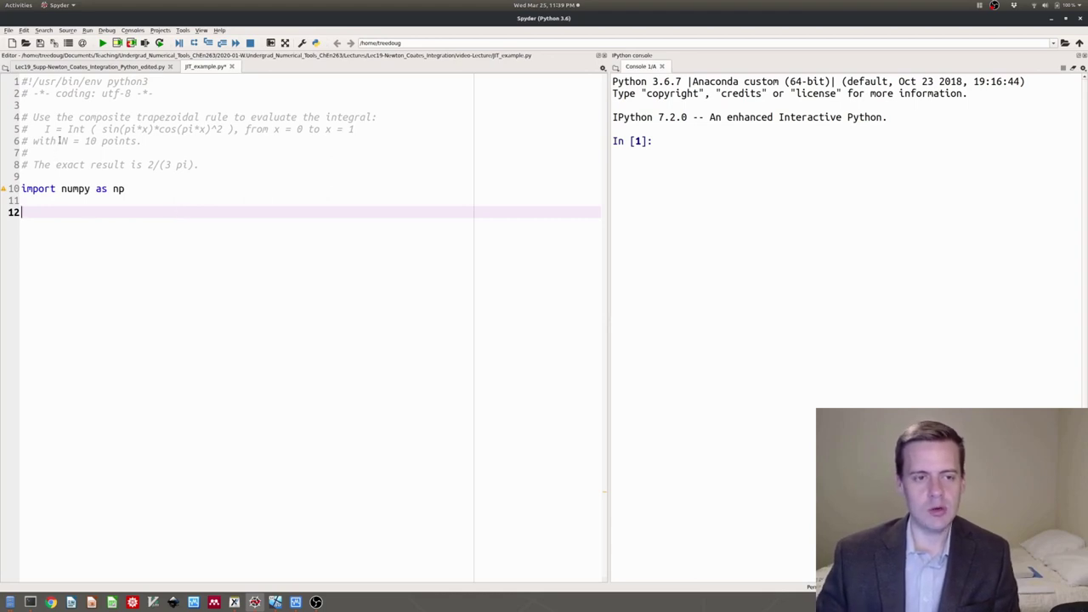
left_click_drag(58, 141, 141, 141)
left_click(68, 213)
type("Npts = 10")
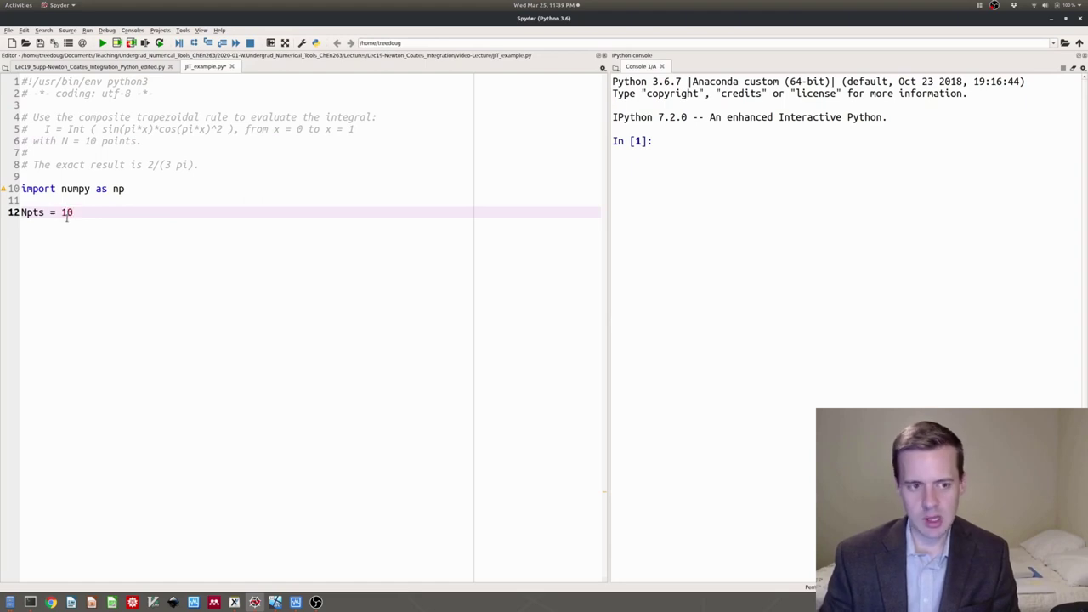
key("Return")
Step: Define x = np.linspace(0, 1, Npts) and dx = x[1] - x[0], then run the script
type("x =")
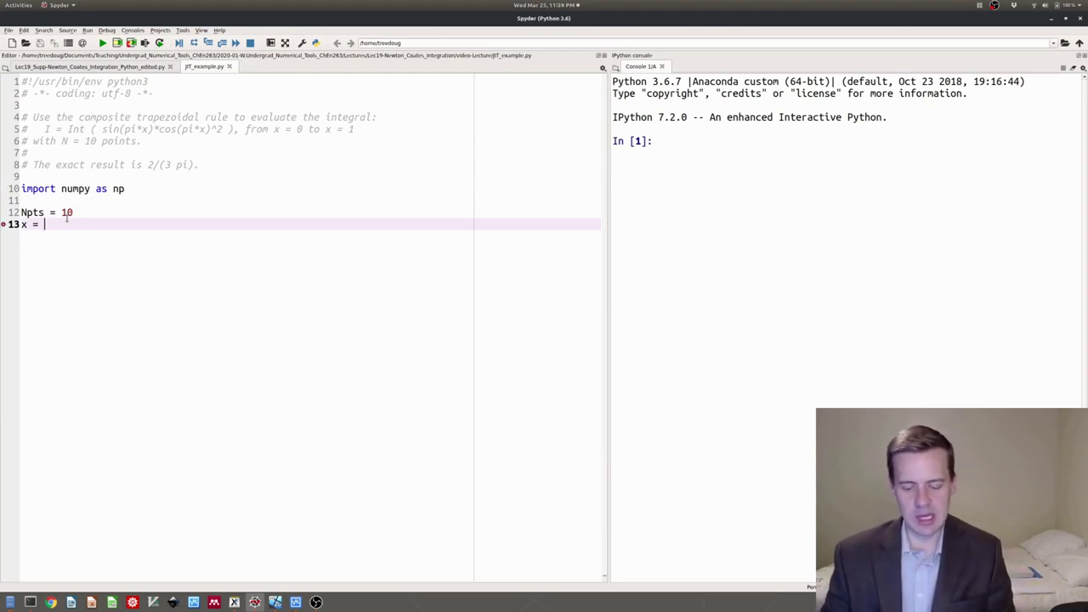
type("np.linspace")
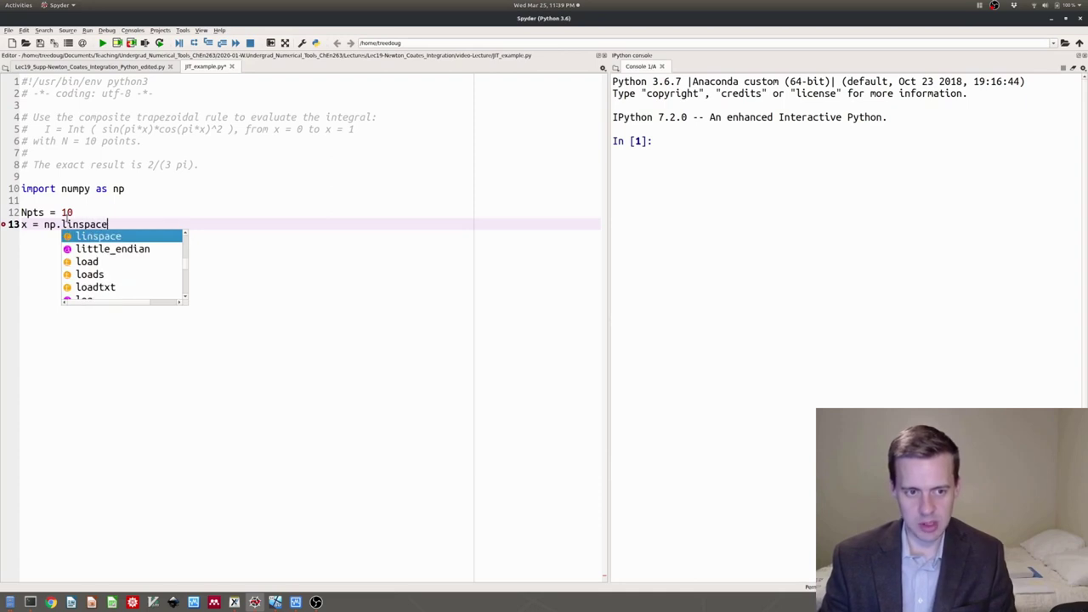
type("(0, 1, Npts")
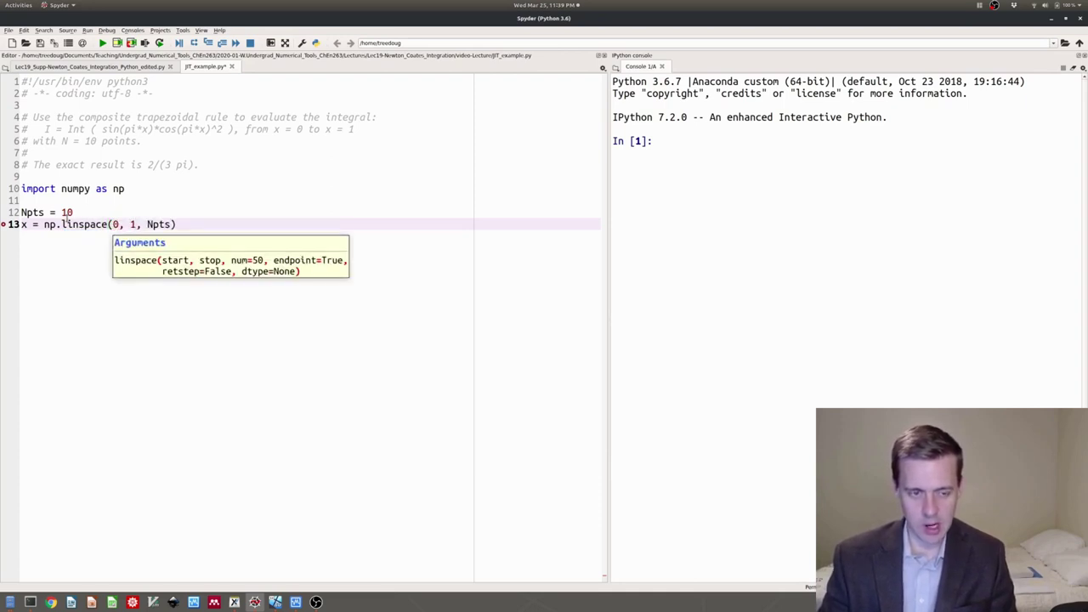
type(")")
key("Return")
key("ctrl+s")
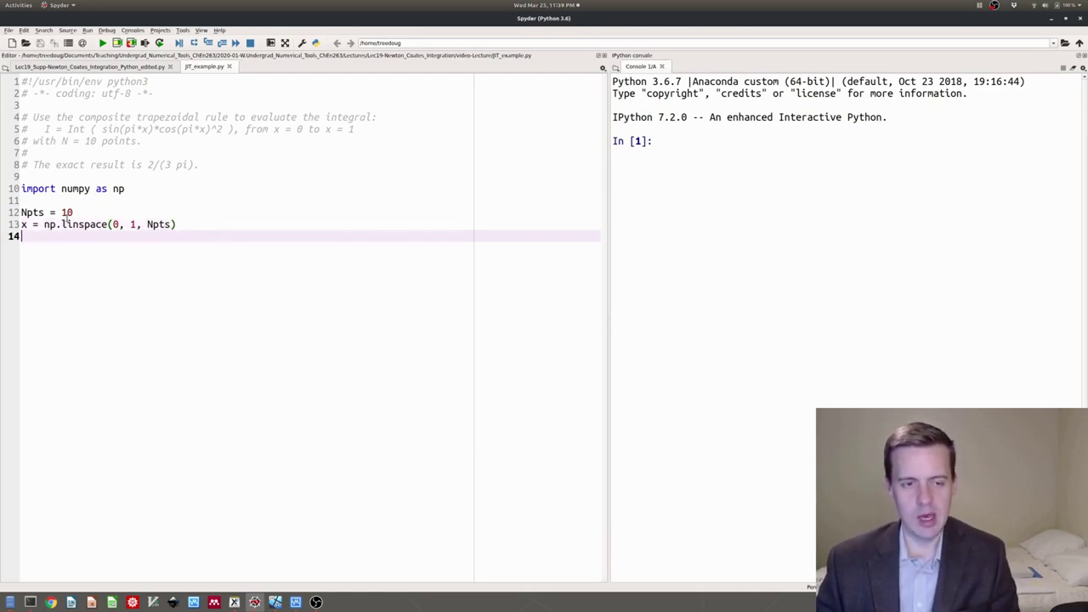
type("dx =")
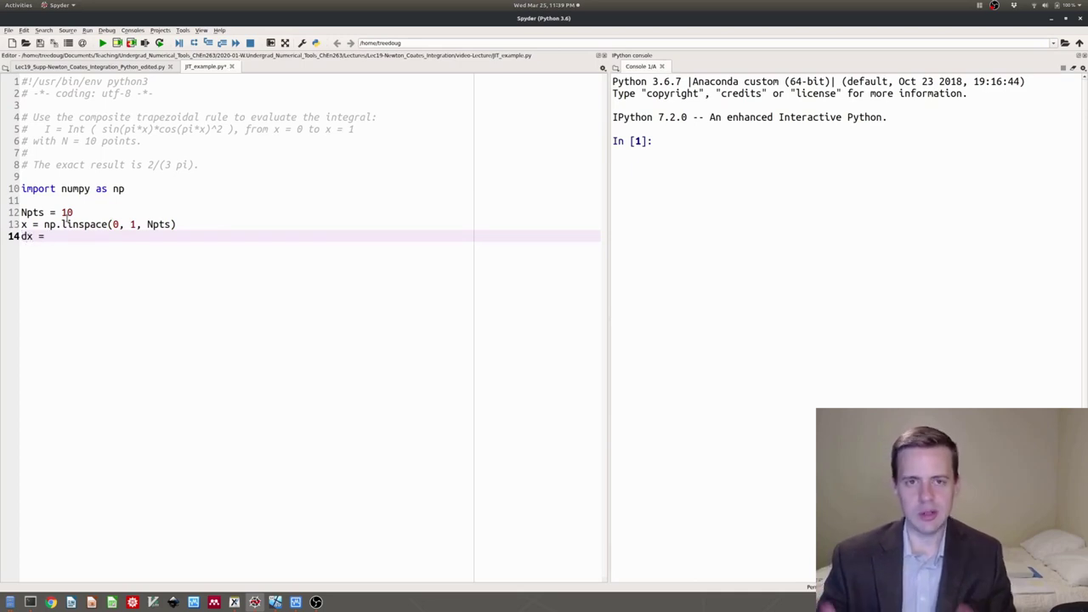
type(" x[1]")
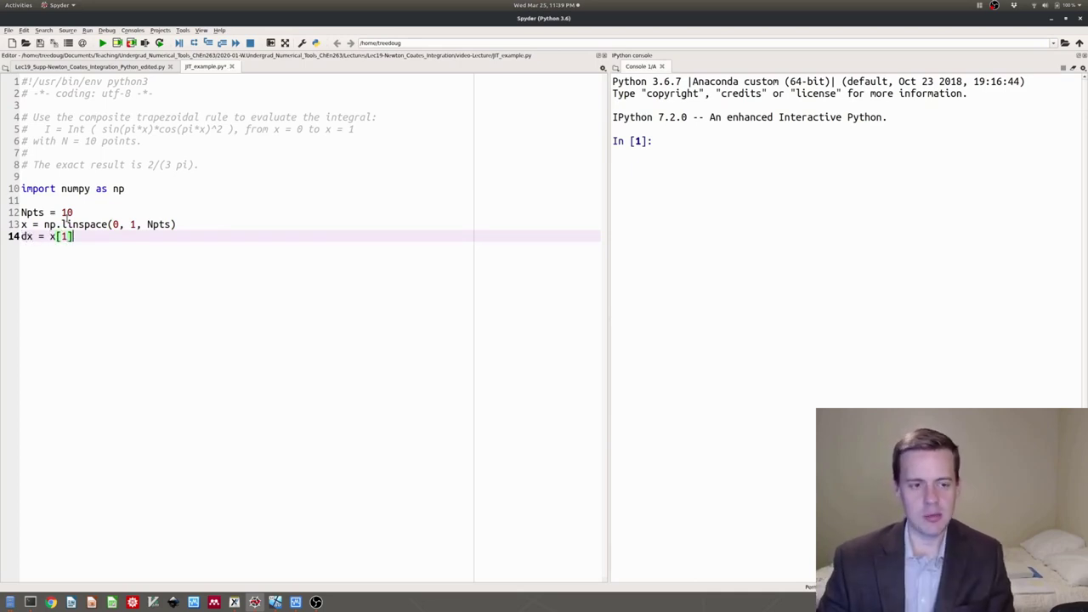
type(" - x[0]")
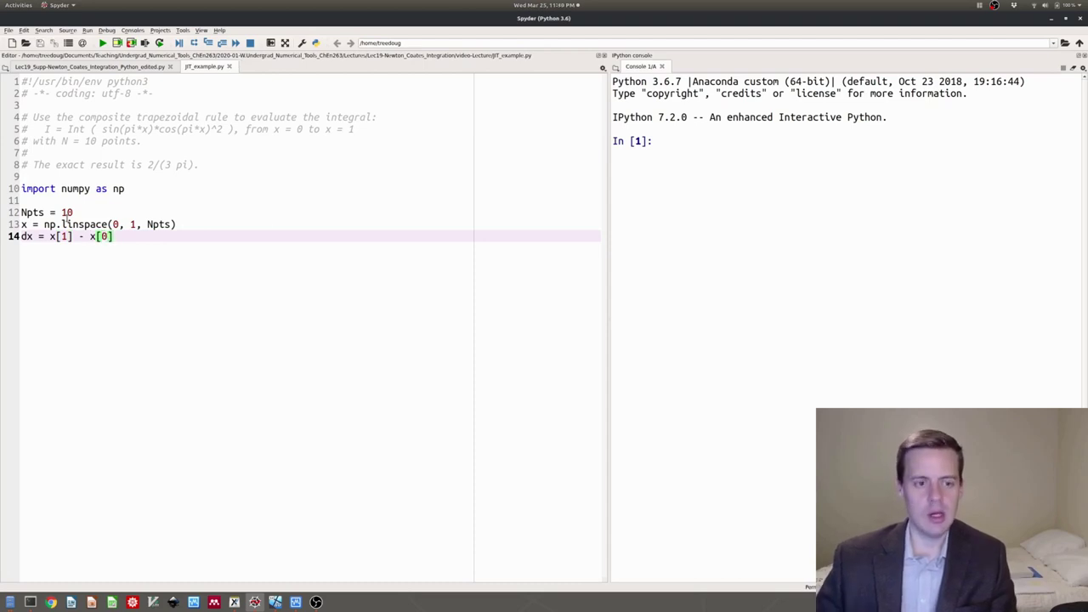
key("F5")
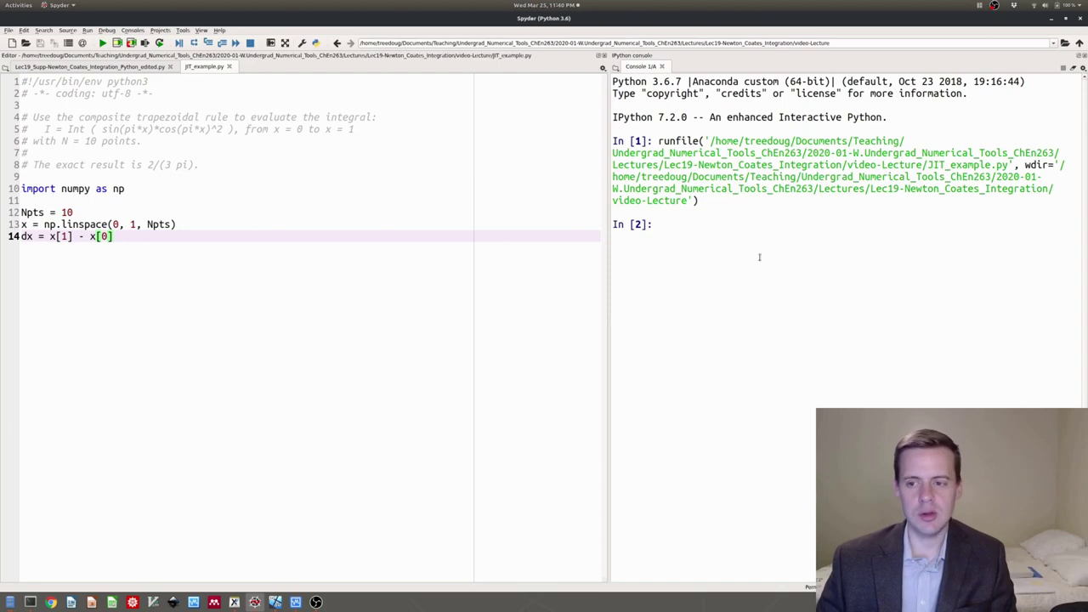
Step: Evaluate x and dx in the console: ten points from 0 to 1, dx = 0.1111111111111111
type("x")
key("Return")
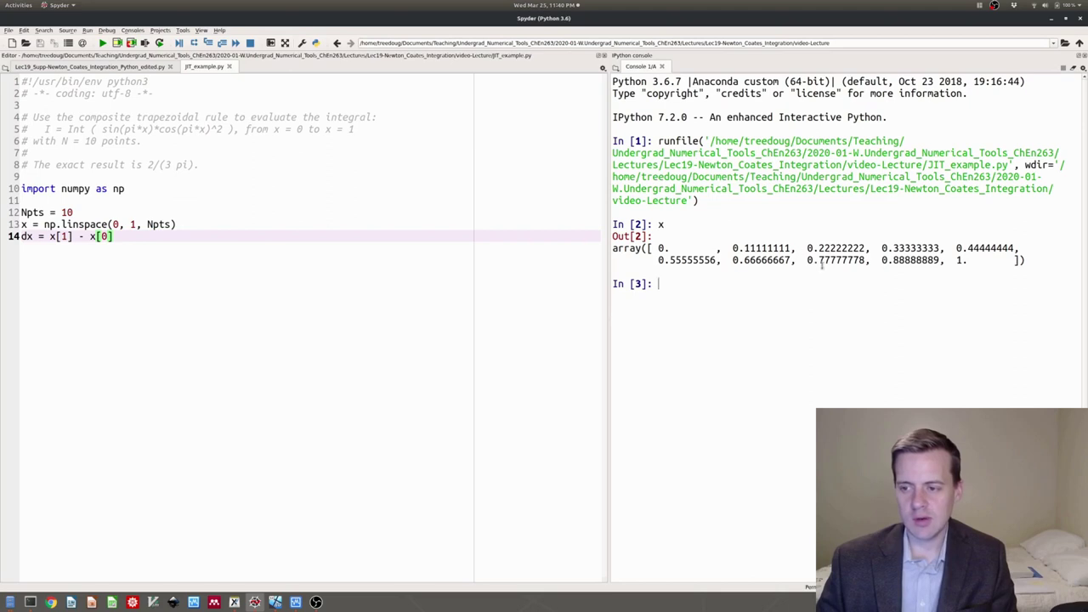
type("dx")
key("Return")
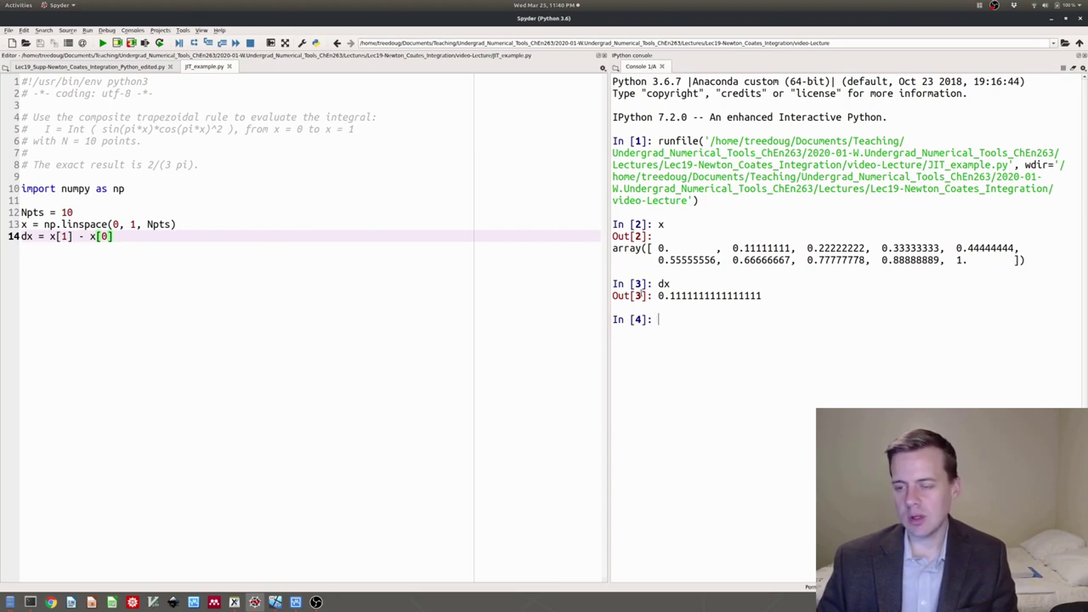
key("Return")
key("Return")
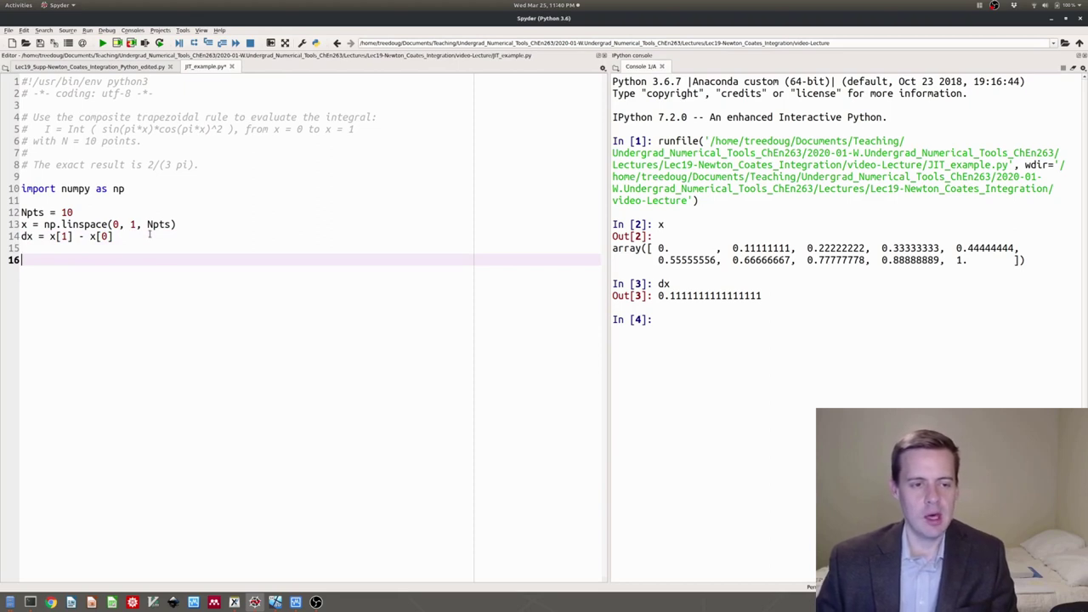
key("Up")
key("Up")
key("Up")
key("Up")
key("Up")
key("Up")
Step: Insert a 'def f(x):' function header below the numpy import
key("End")
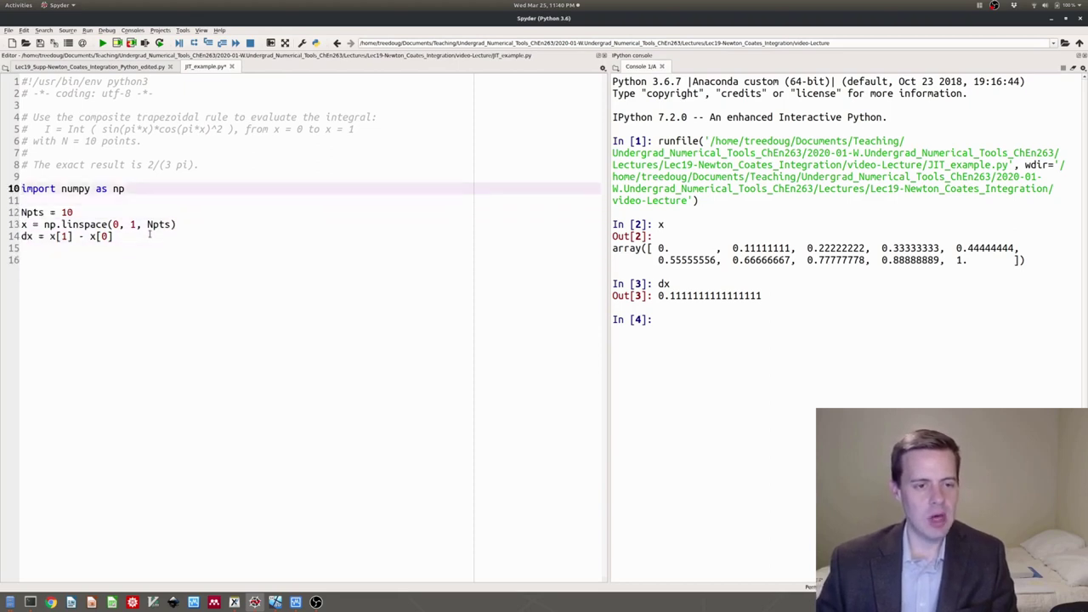
key("Return")
key("Return")
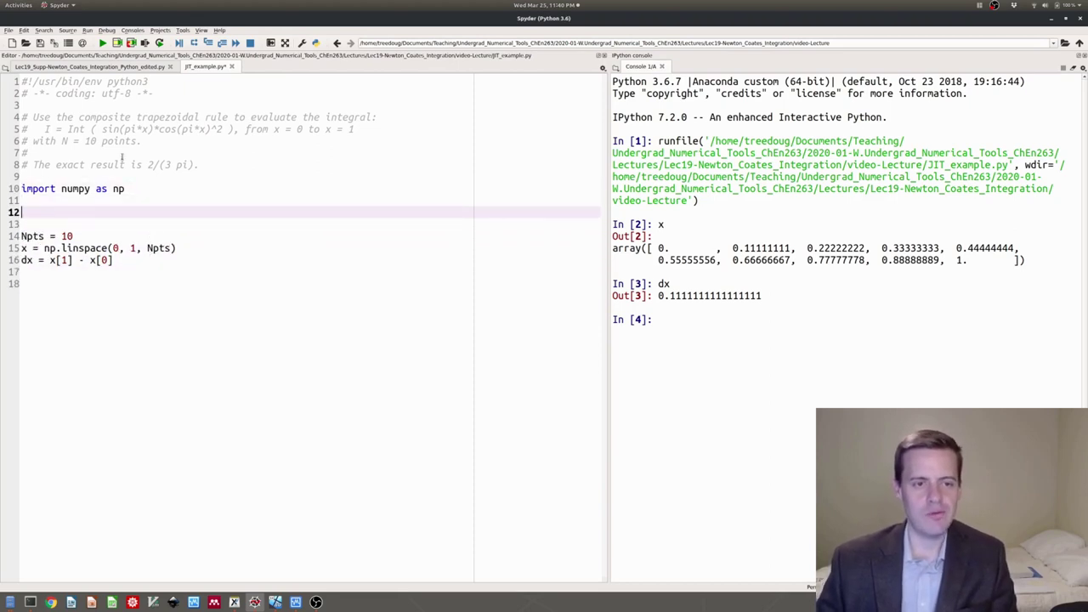
left_click_drag(68, 129, 235, 129)
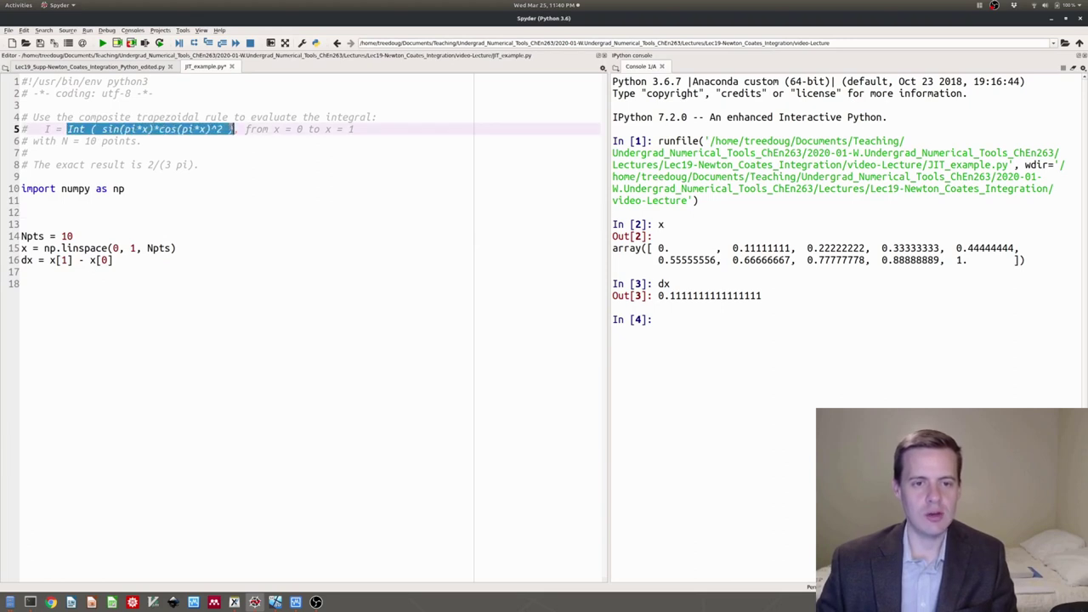
left_click(231, 128)
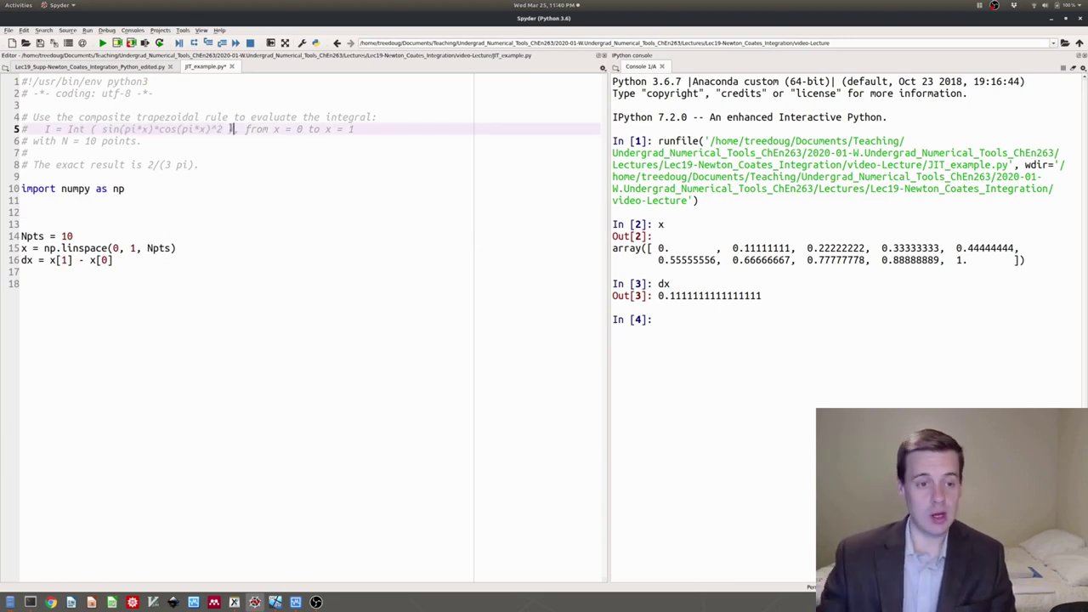
left_click(34, 214)
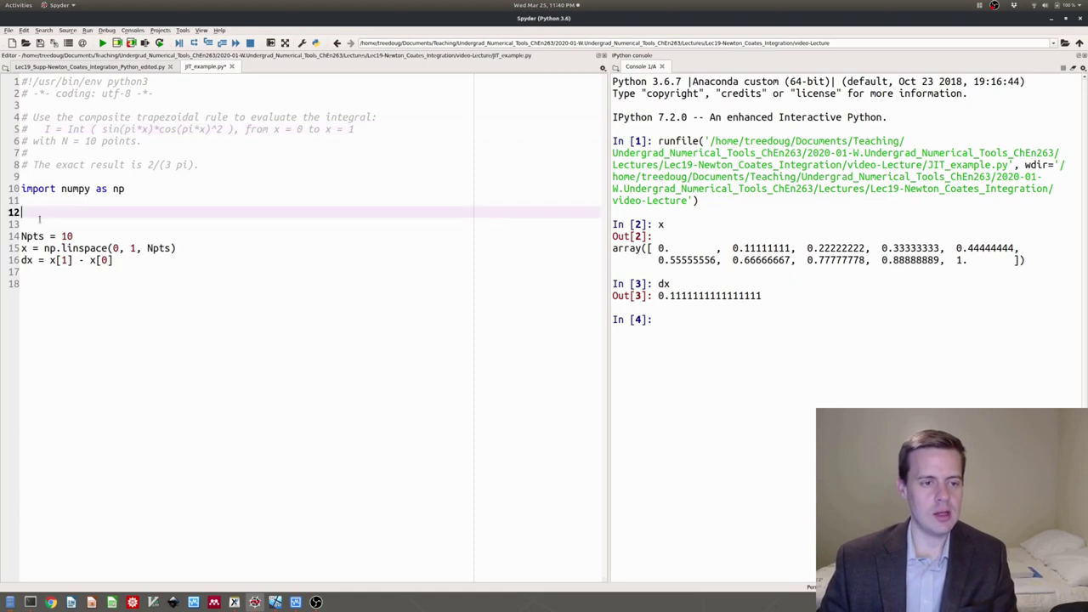
type("def f(x);")
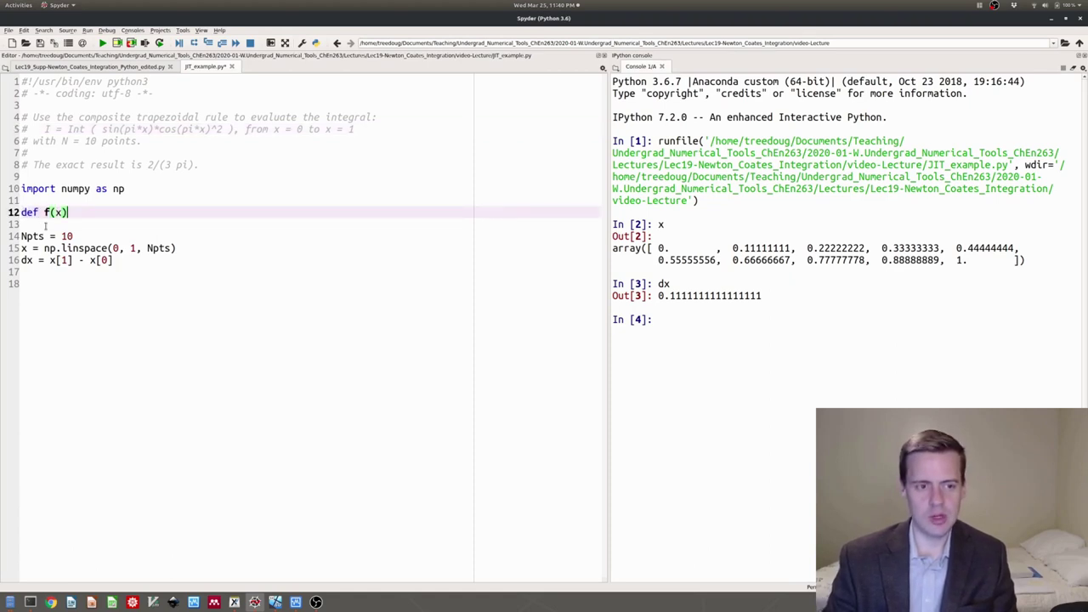
key("BackSpace")
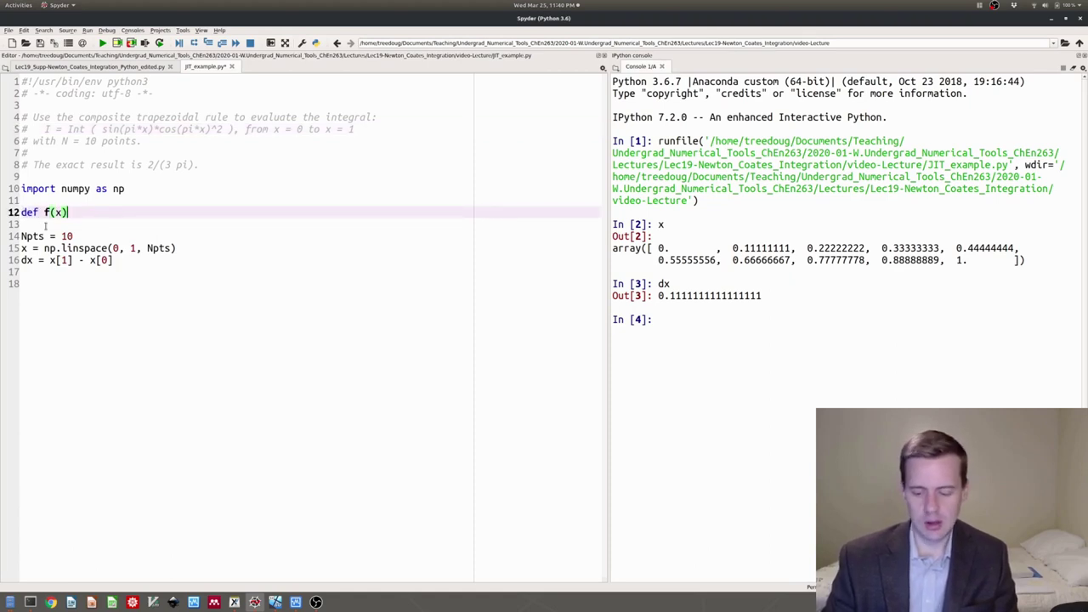
type(":")
key("Return")
key("Return")
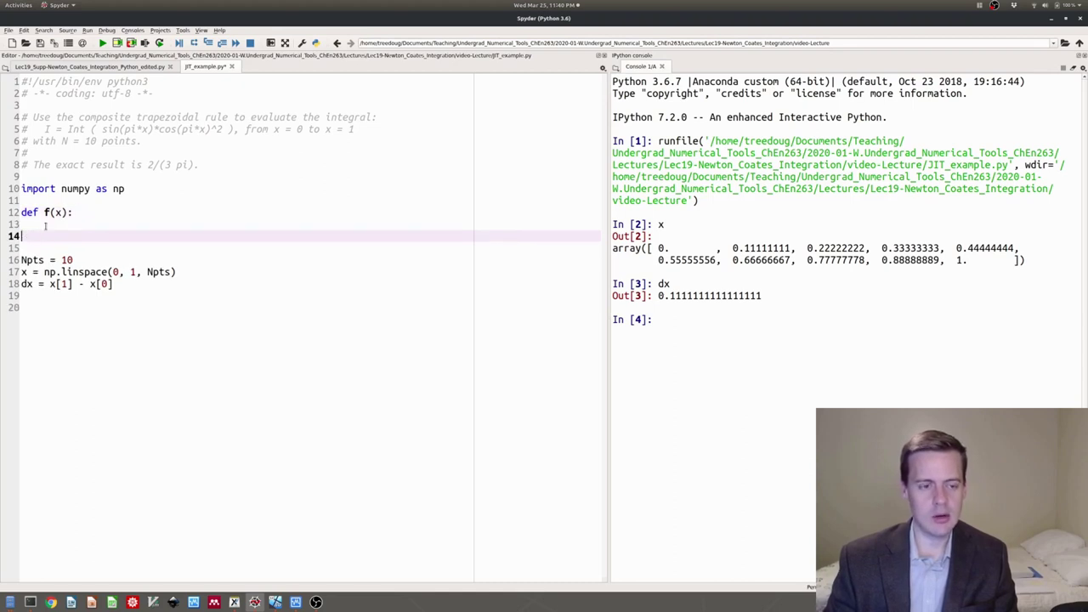
key("BackSpace")
Step: Make f return np.sin(np.pi*x)*(np.cos(np.pi*x))**2, adding the missing parenthesis
type("retu")
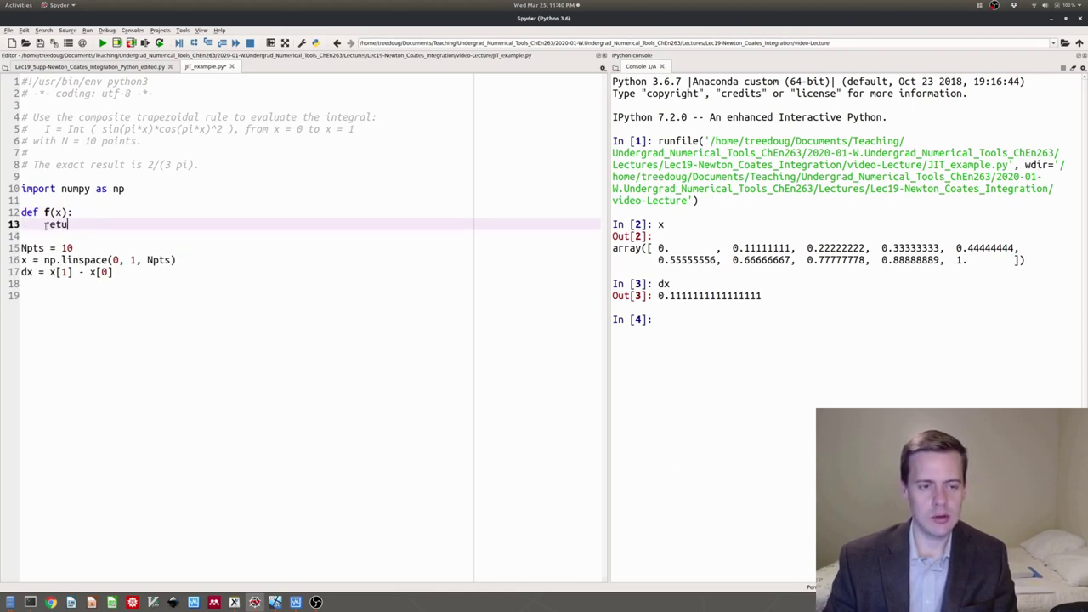
type("rn np.si")
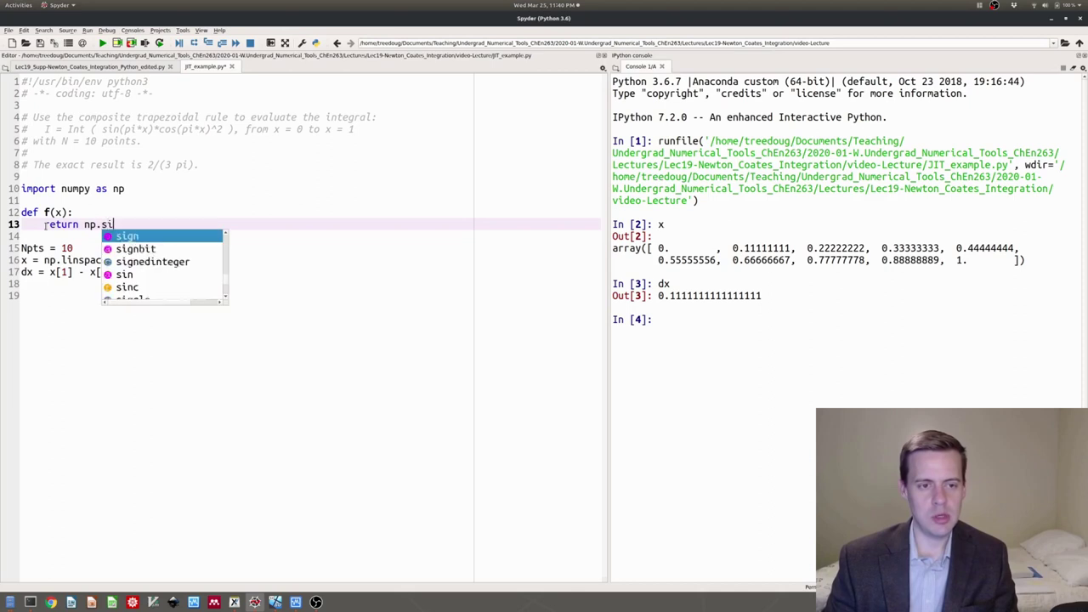
type("n(np.pi*x")
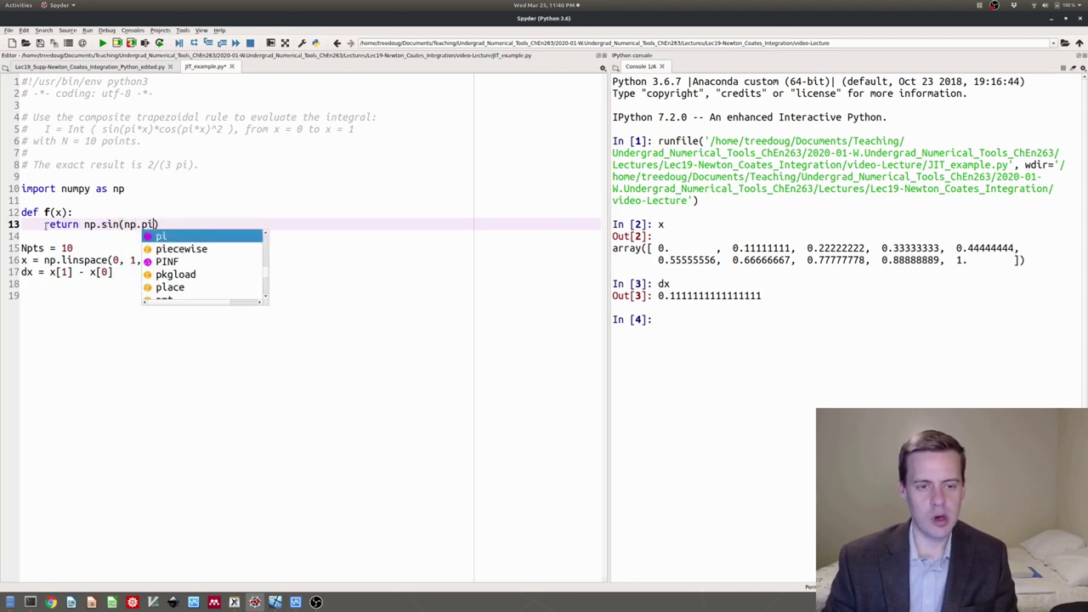
type(")*")
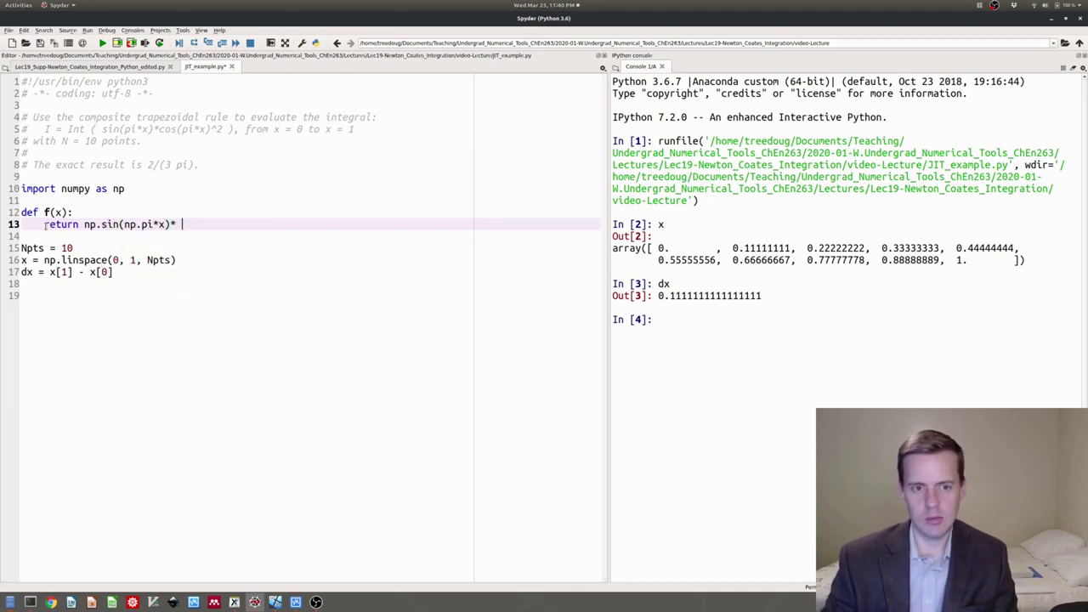
type("np.cos(np.")
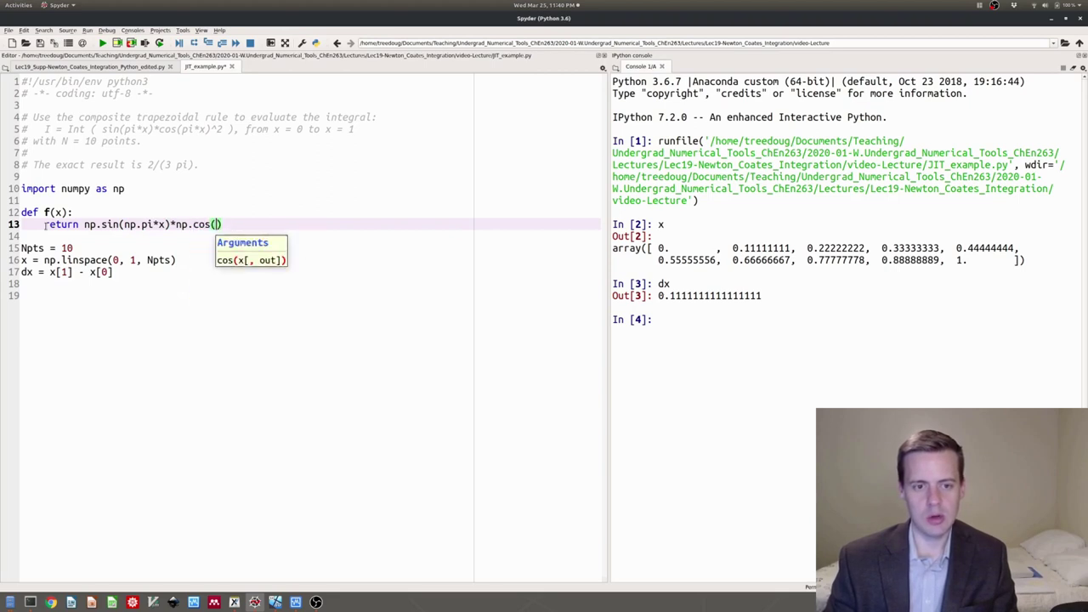
type("pi*x)")
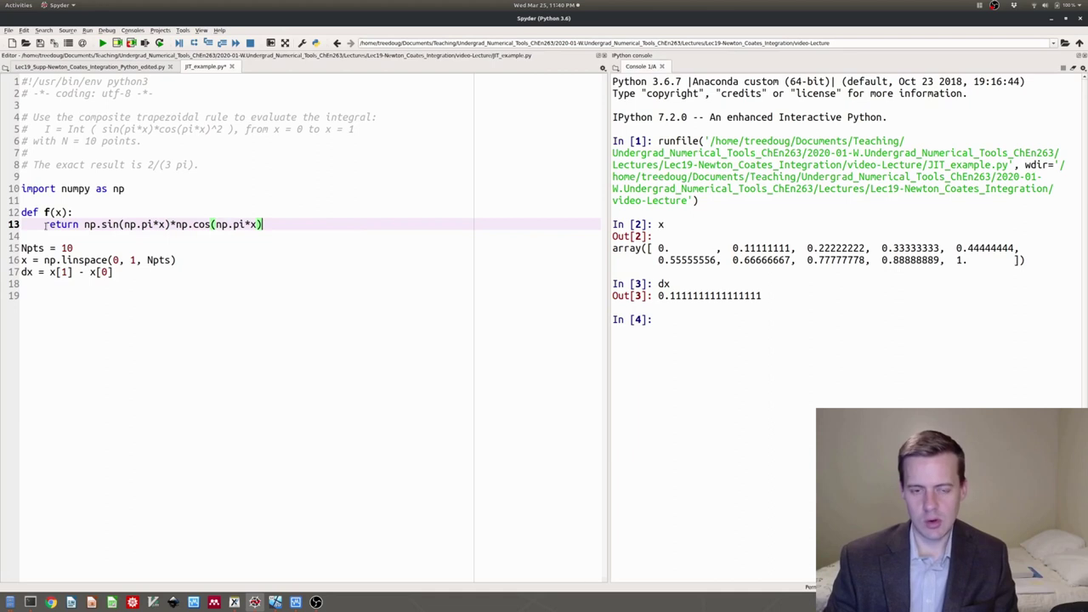
type(")**2")
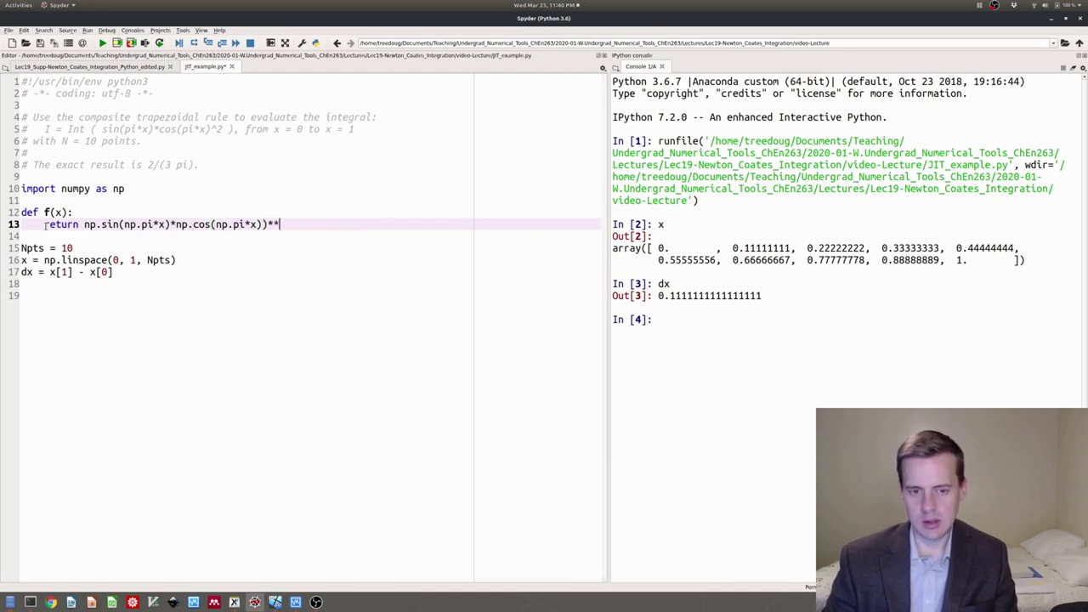
key("Left")
key("Left")
key("Left")
key("Left")
key("Left")
key("Left")
key("Left")
key("Left")
key("Left")
key("Left")
type("(")
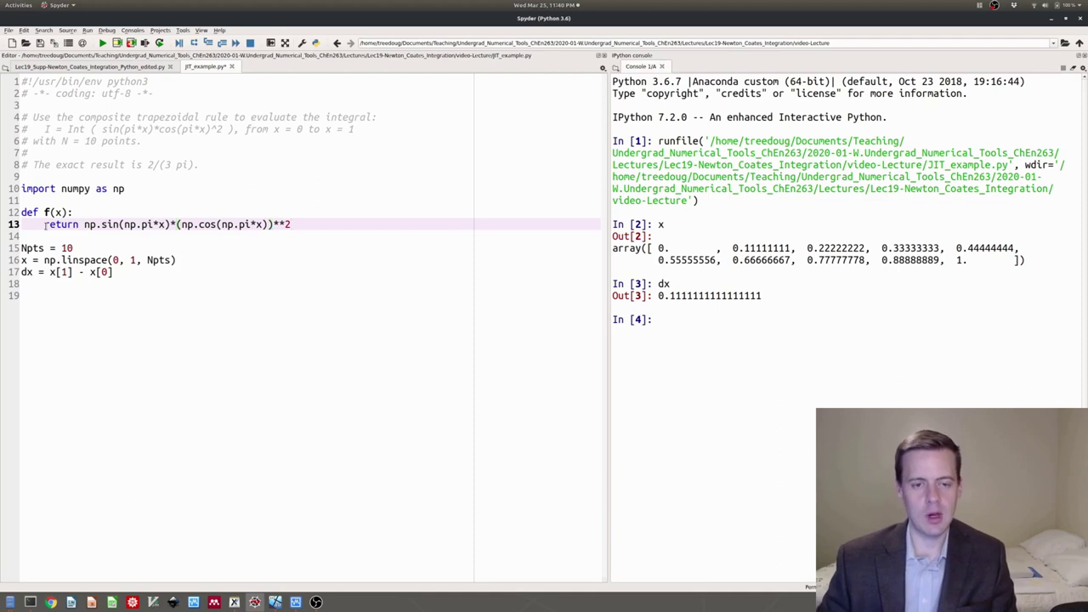
key("Down")
key("Down")
key("Down")
key("Down")
key("Down")
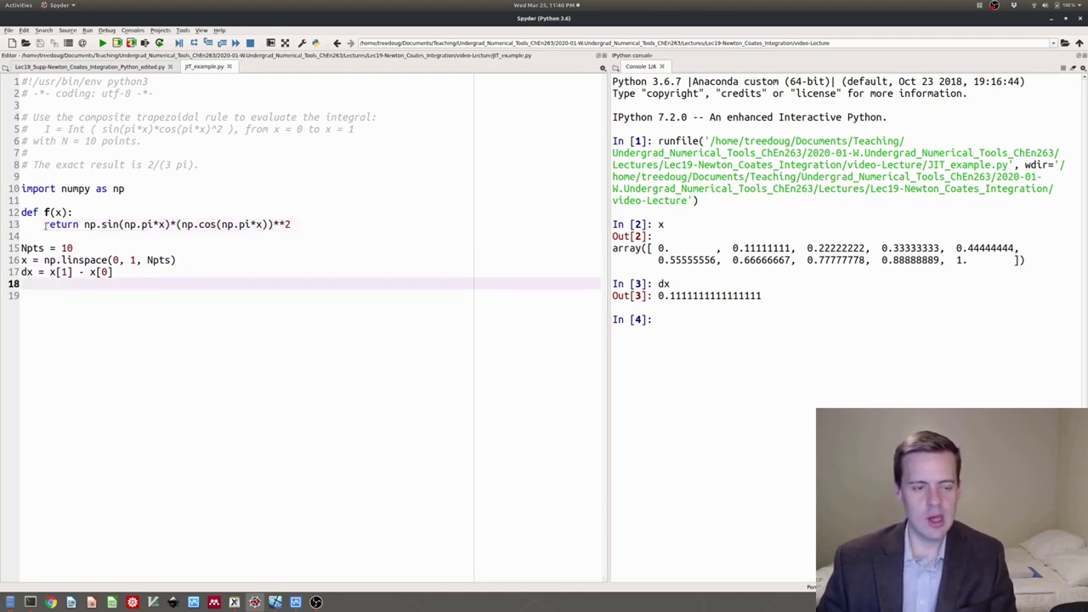
key("Down")
Step: Review the boxed composite trapezoid rule, then type 'for i in range(Npts)' on line 19
key("alt+Tab")
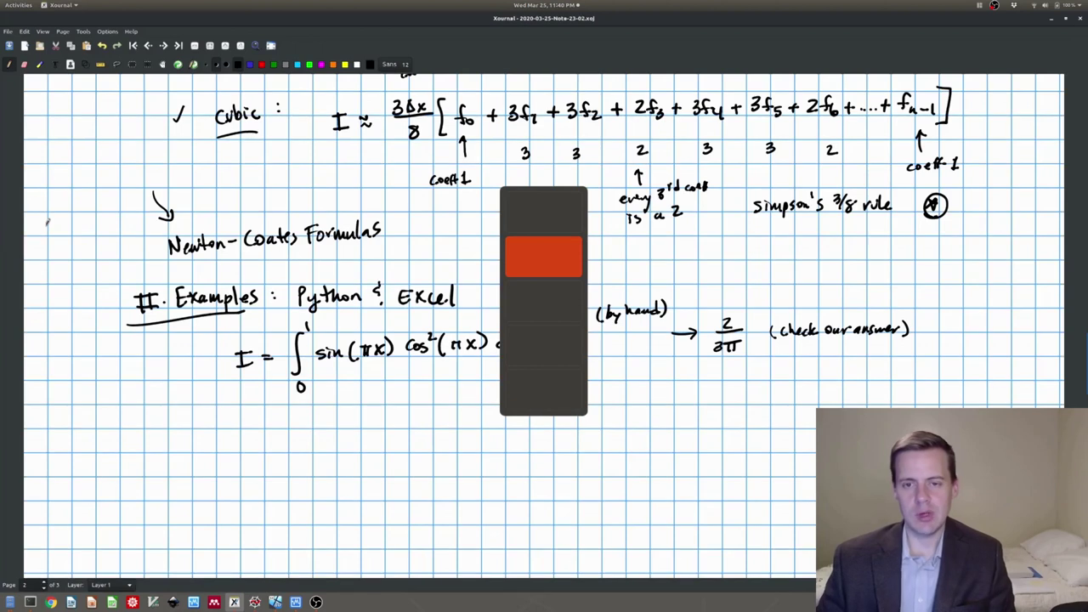
scroll(544, 323, "up", 10)
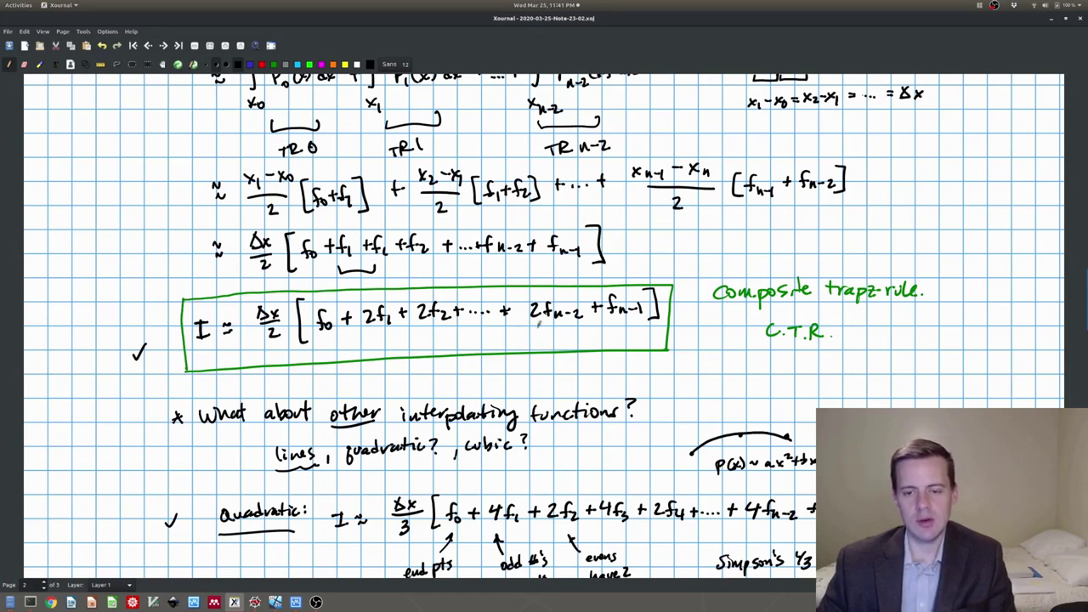
key("alt+Tab")
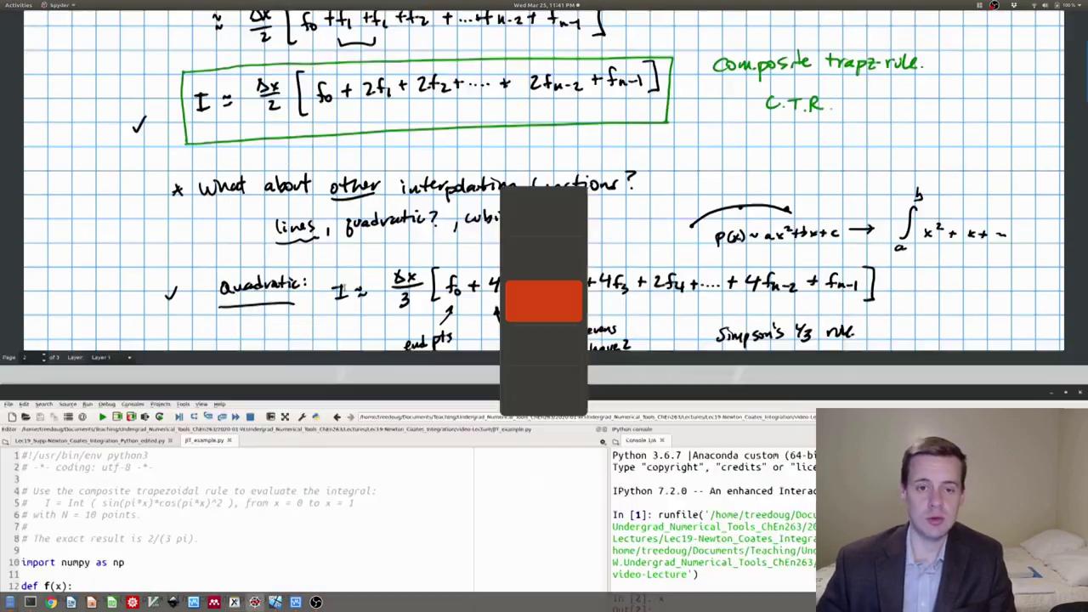
type("for ")
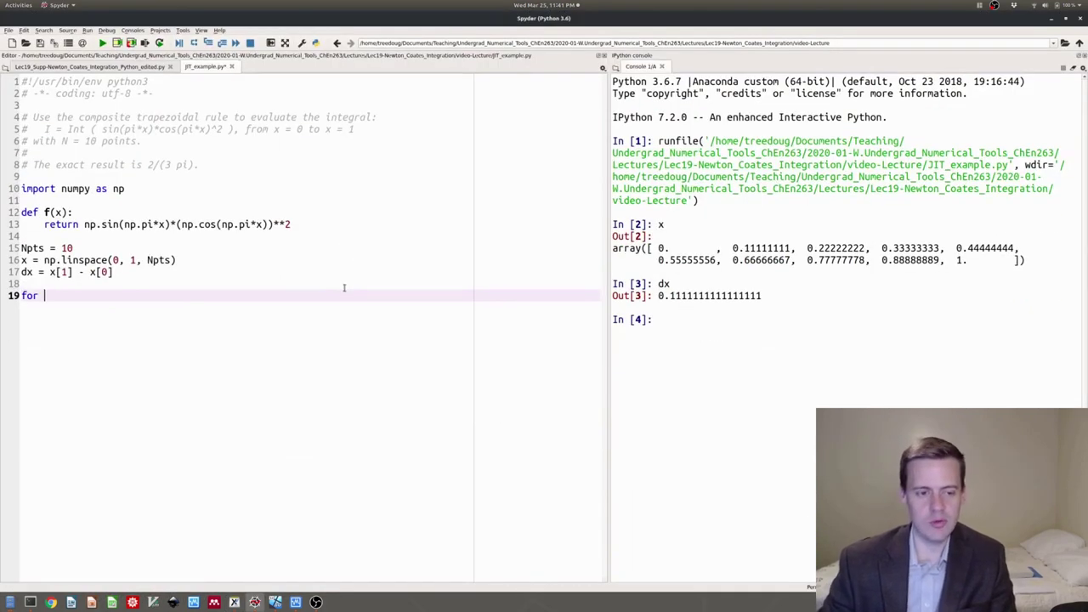
type("i in range")
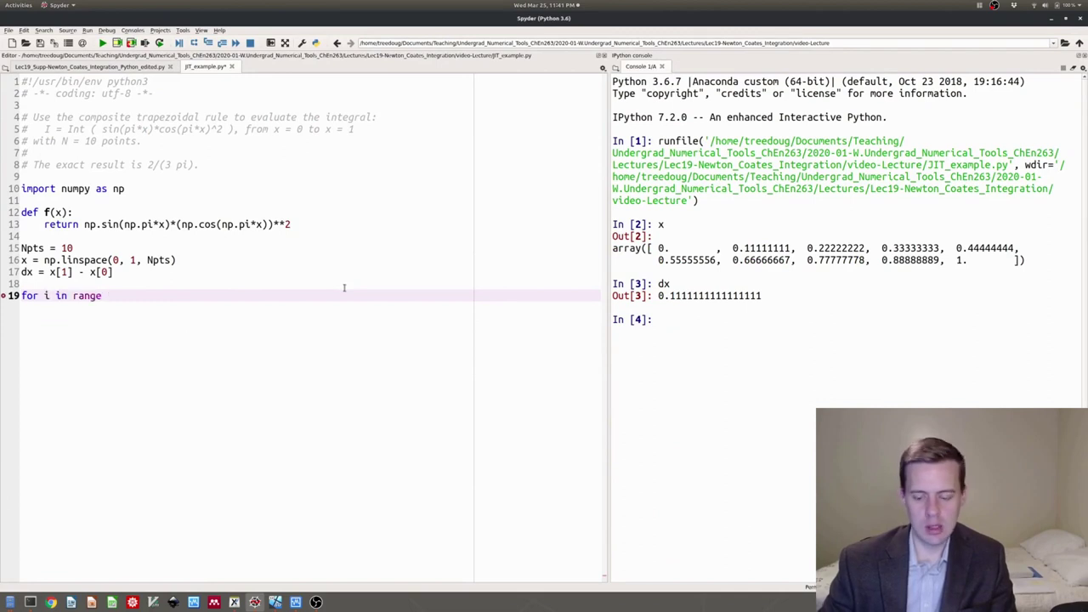
type("(")
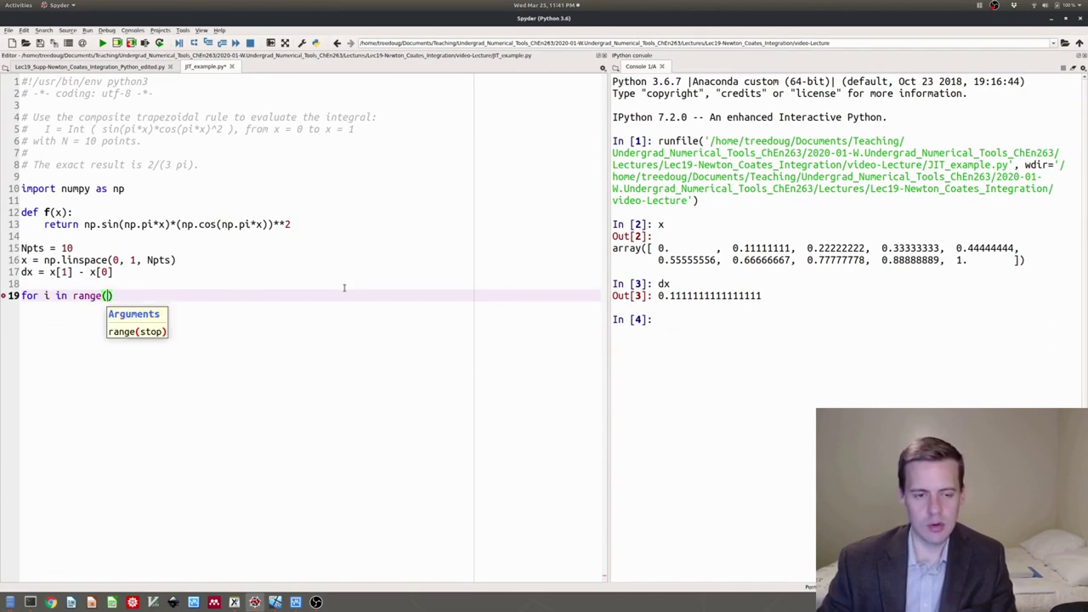
type("Npts")
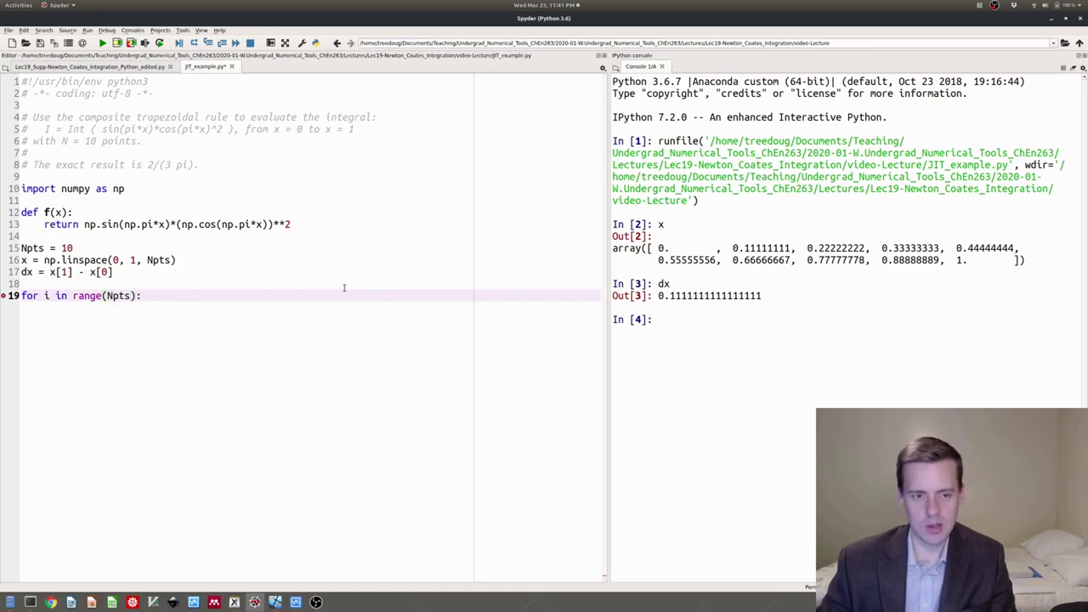
Step: Initialize the accumulator 'I = 0' on the line above the for loop
key("Return")
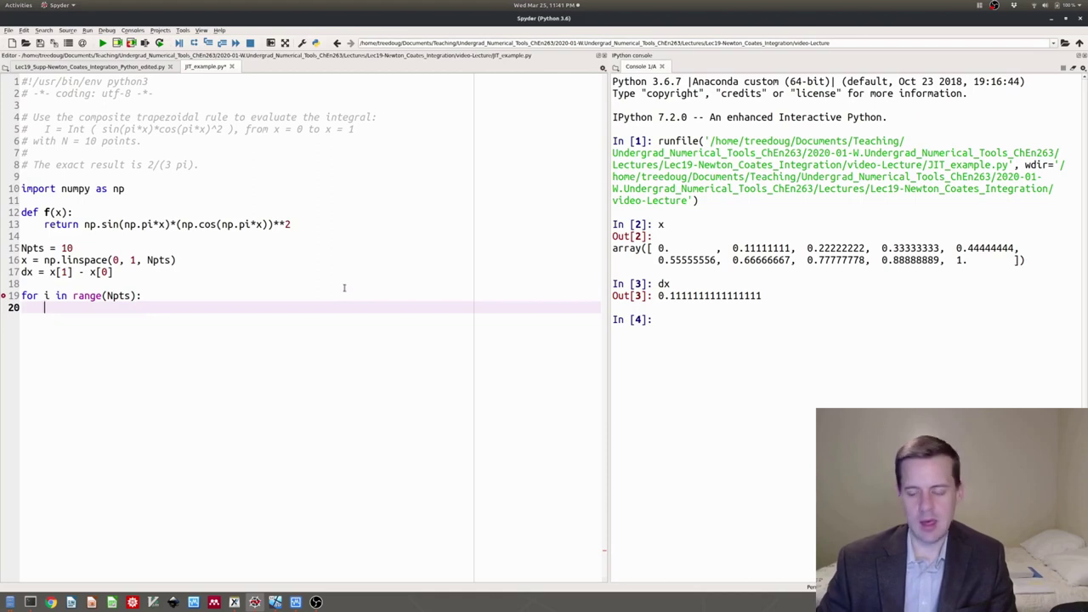
key("alt+Tab")
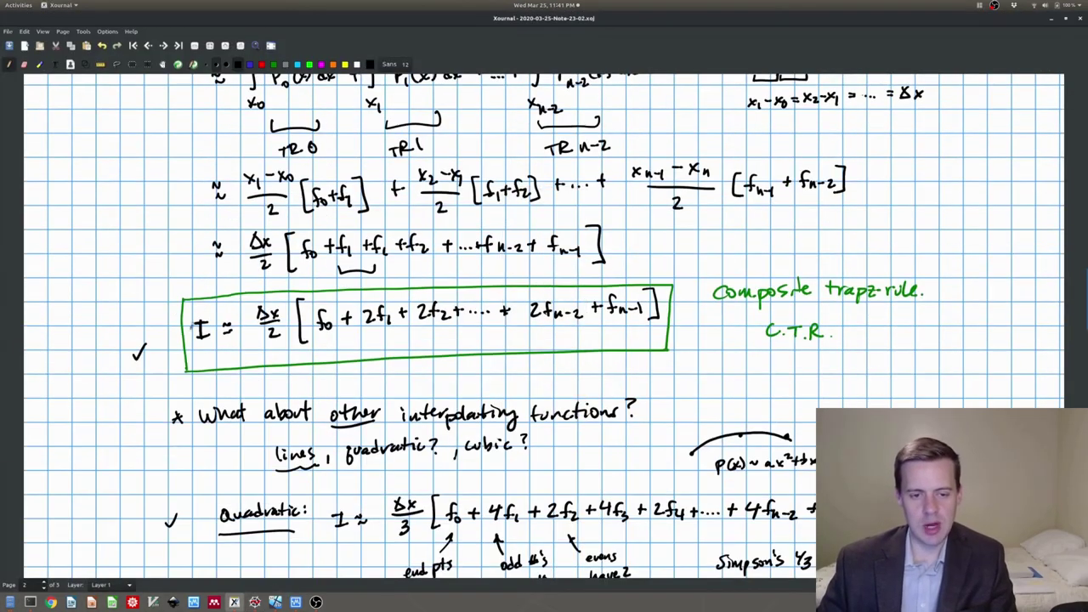
key("alt+Tab")
key("Up")
key("Up")
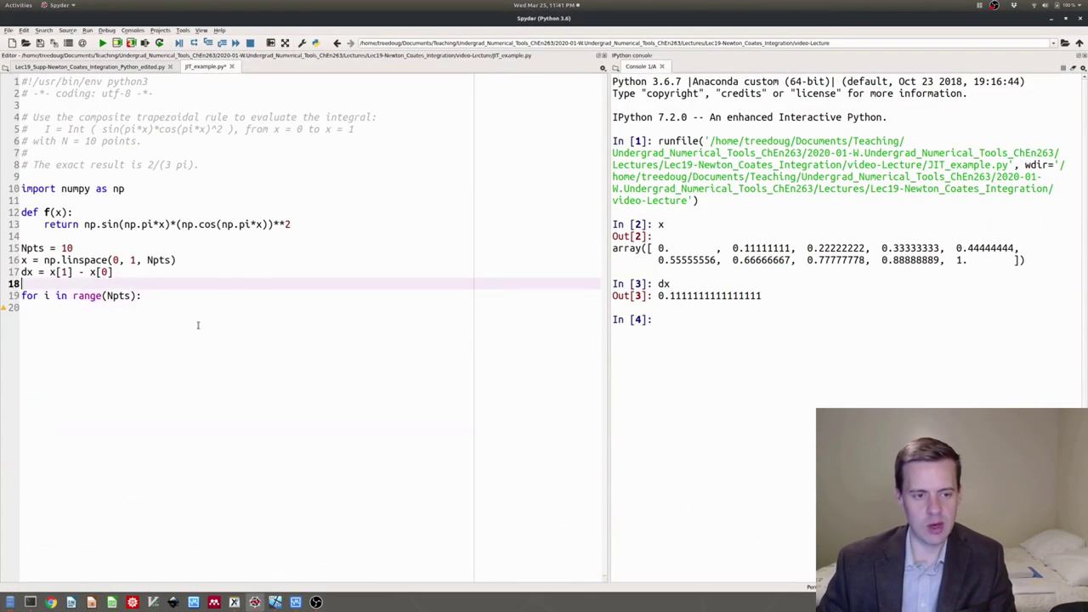
key("Return")
type("I = 0")
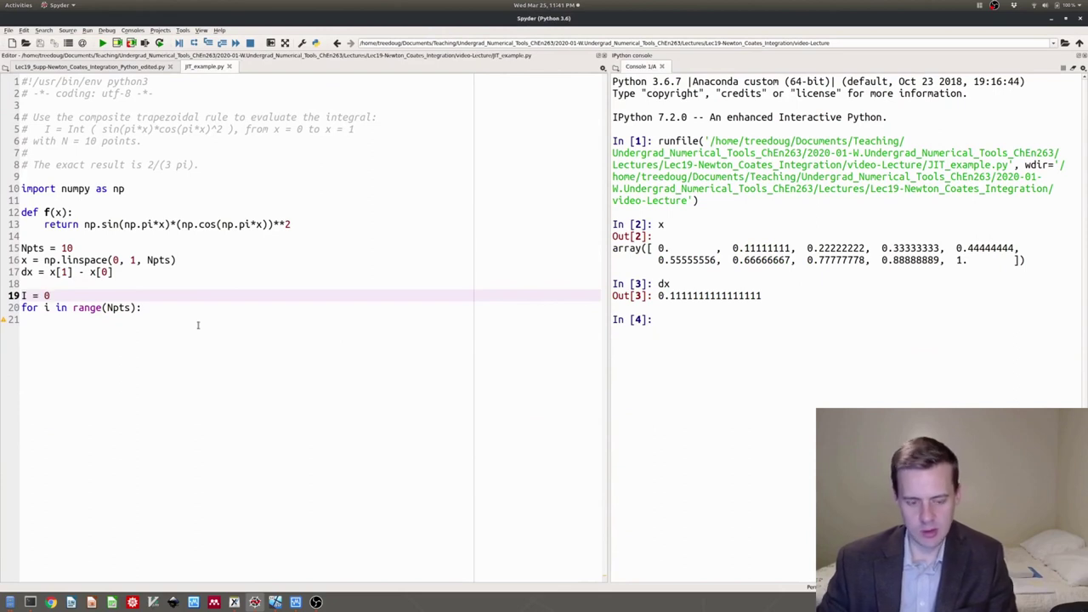
Step: Put the placeholder 'I + = 1' in the loop body, checking the formula in the notes
key("Down")
key("Down")
type("I ")
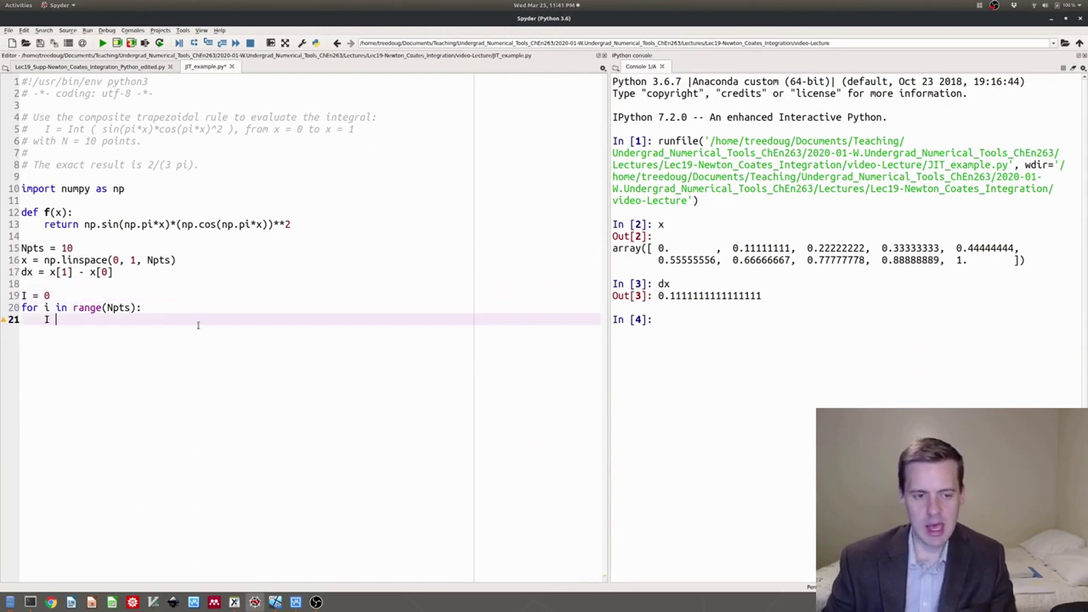
type("+ = 1")
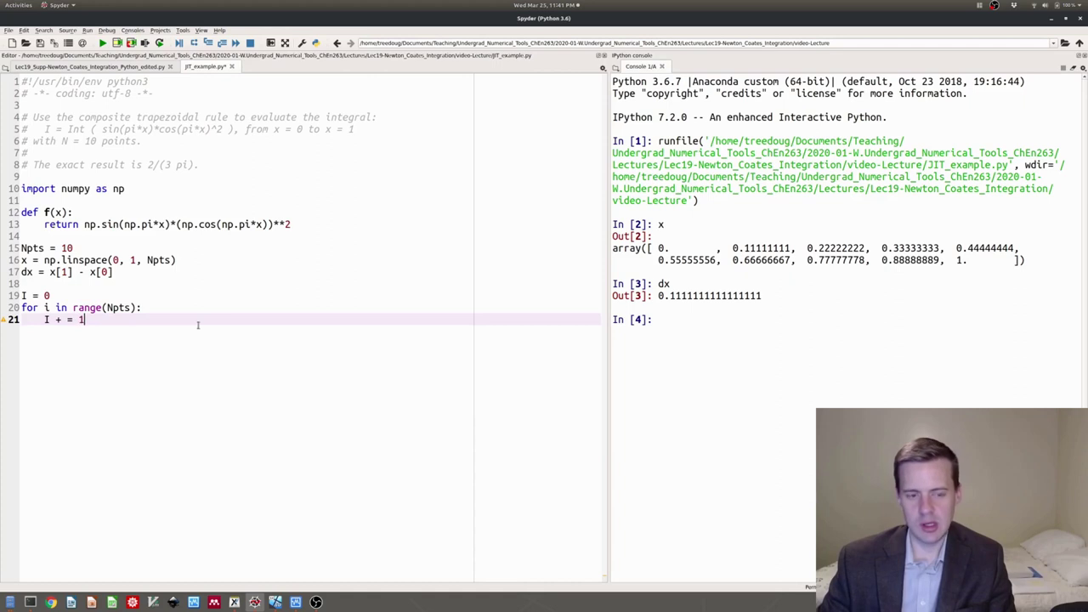
key("Return")
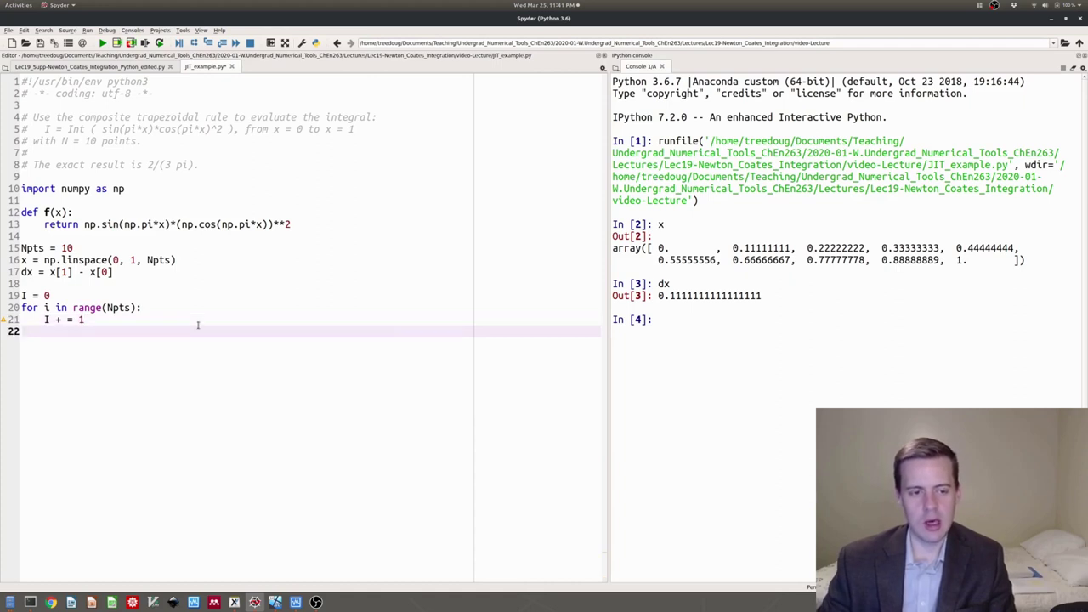
key("alt+Tab")
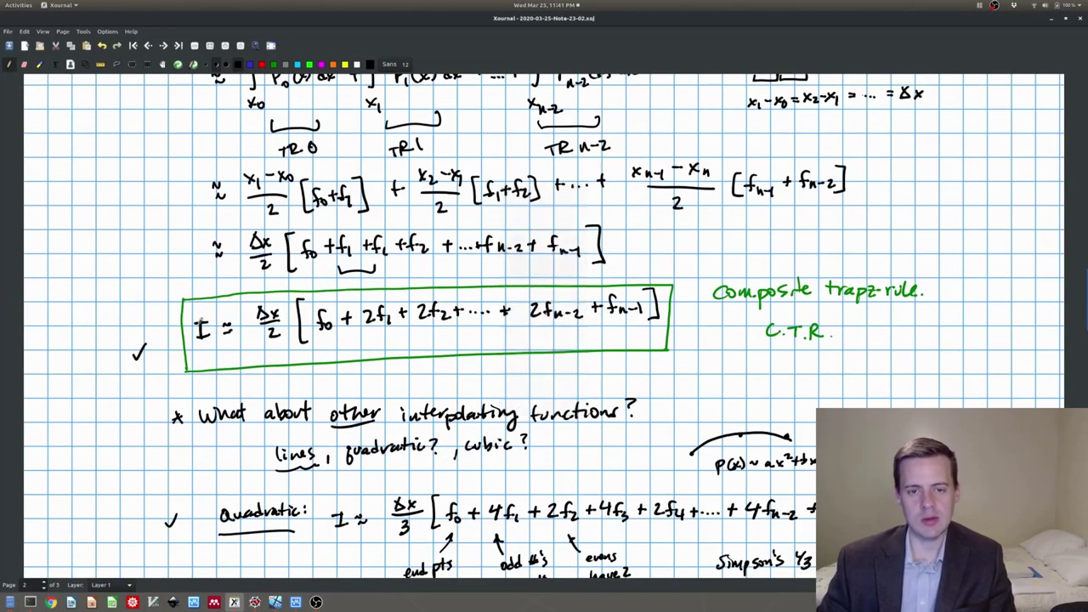
key("alt+Tab")
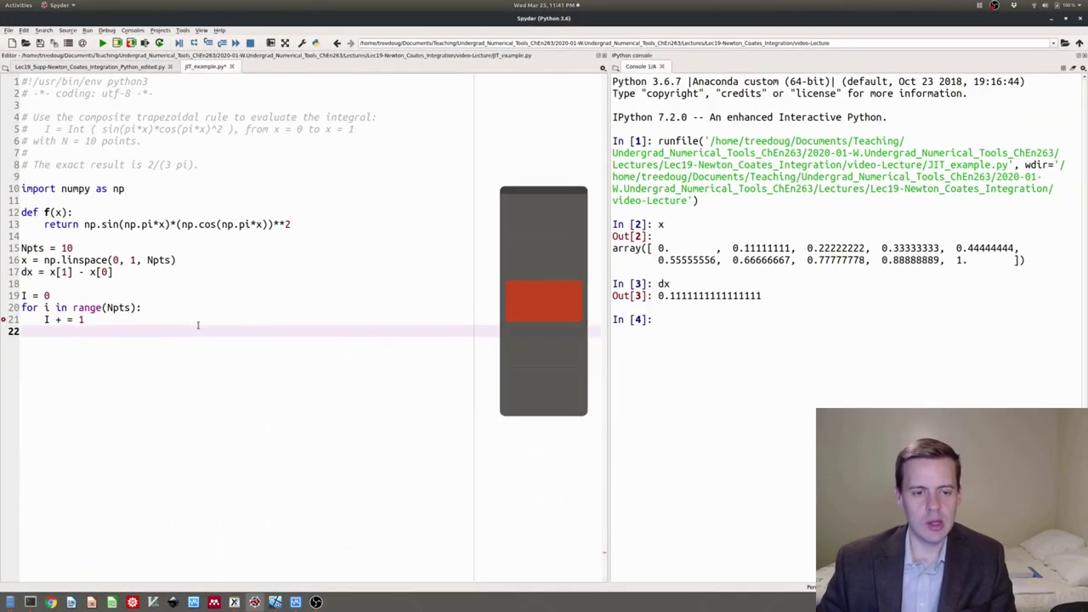
left_click(198, 323)
Step: Wrap the increment in 'if (i == 0):' so it adds f(x[0]) to I
key("Home")
key("Return")
key("Up")
type("if (i")
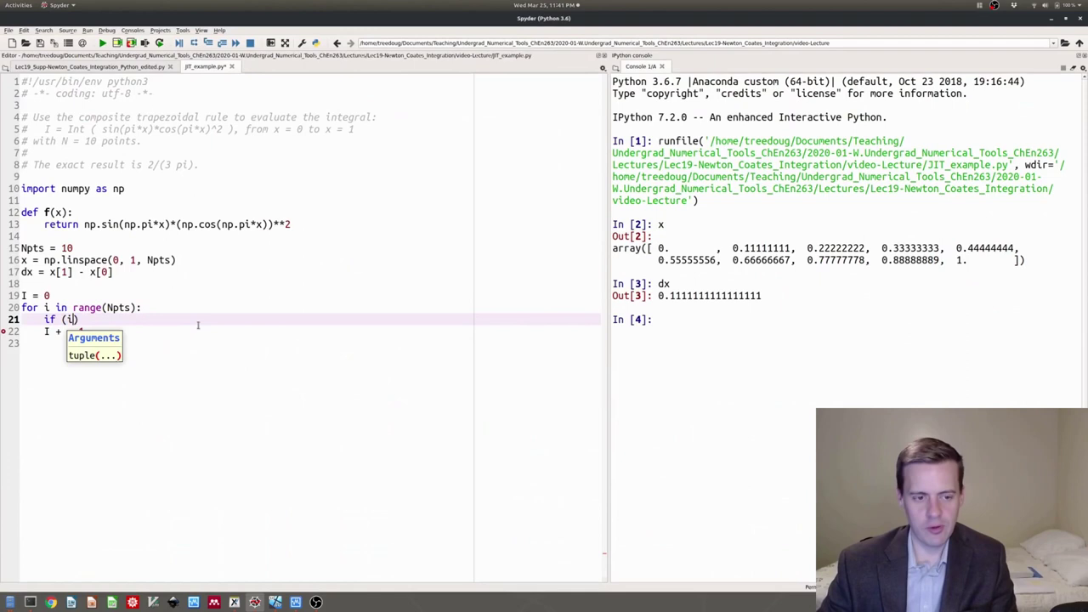
type(" == 0)")
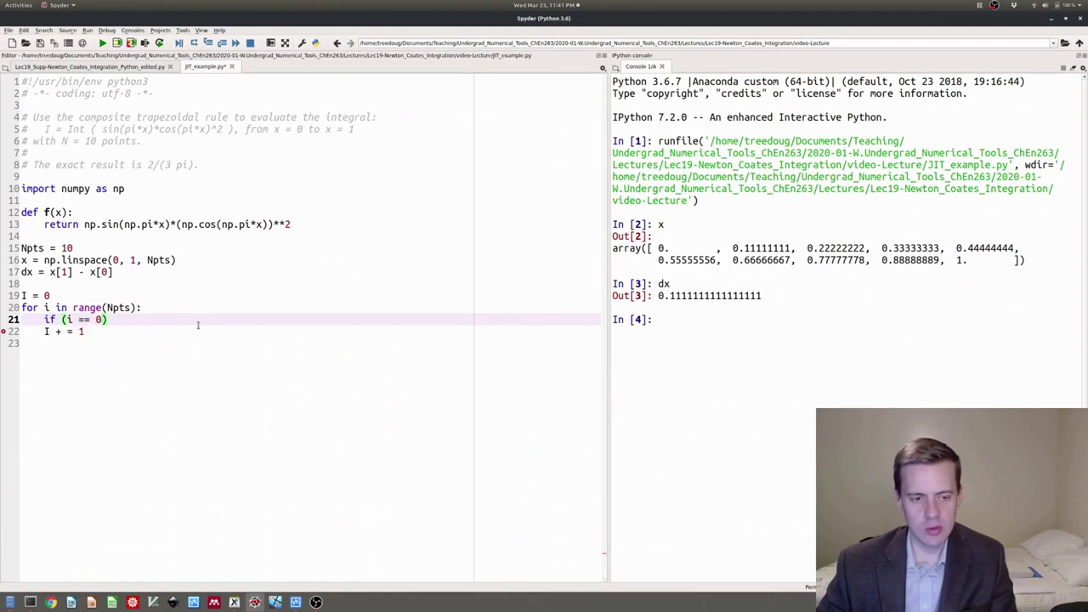
type(":")
key("Return")
key("Delete")
key("Delete")
key("Delete")
key("Delete")
key("Delete")
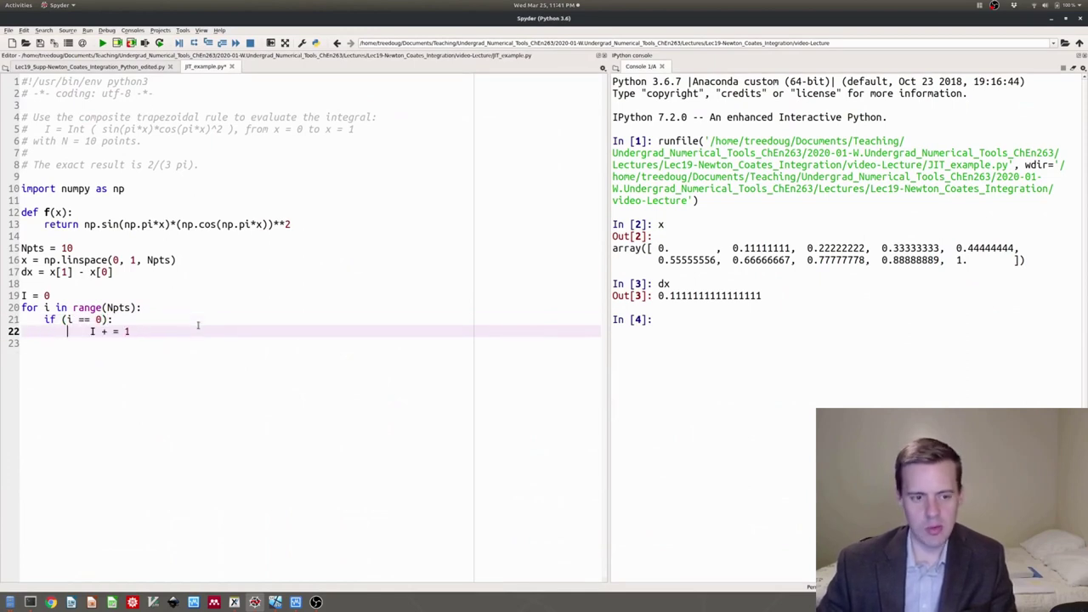
key("End")
key("BackSpace")
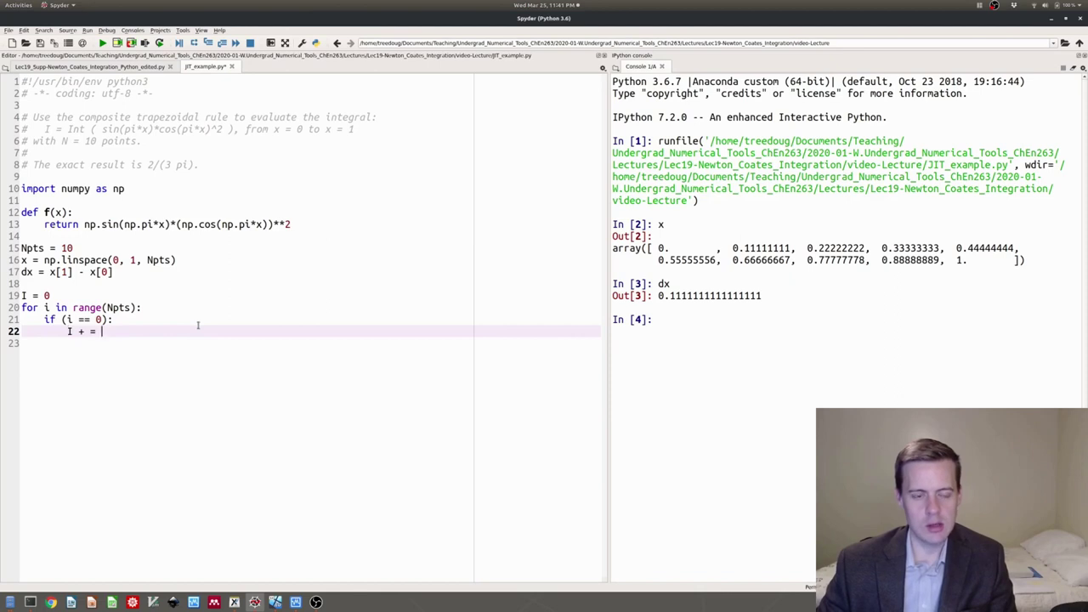
type("f([x")
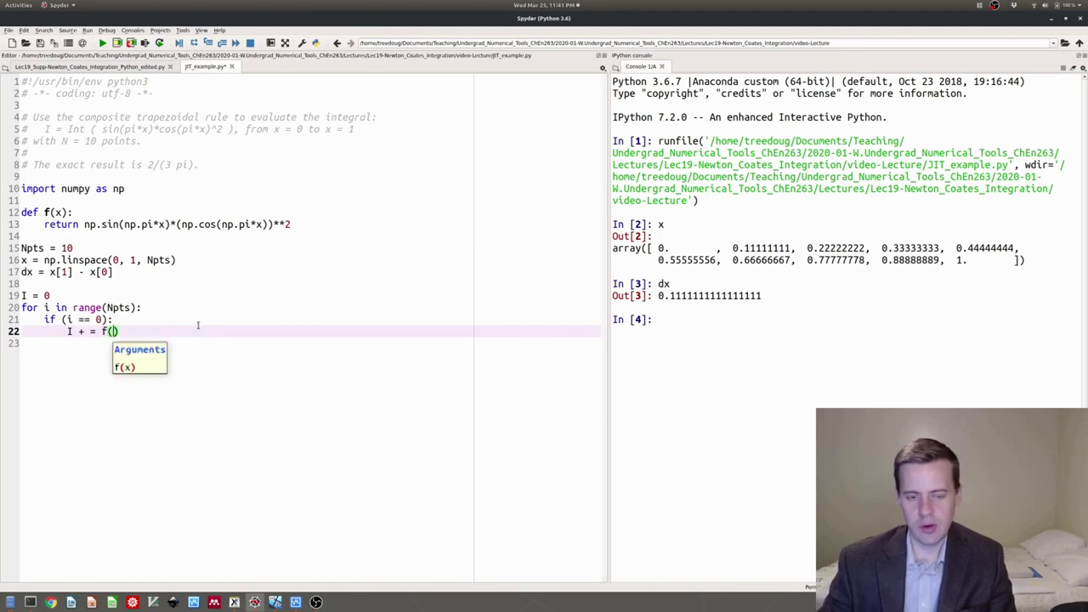
key("BackSpace")
key("BackSpace")
type("x[0")
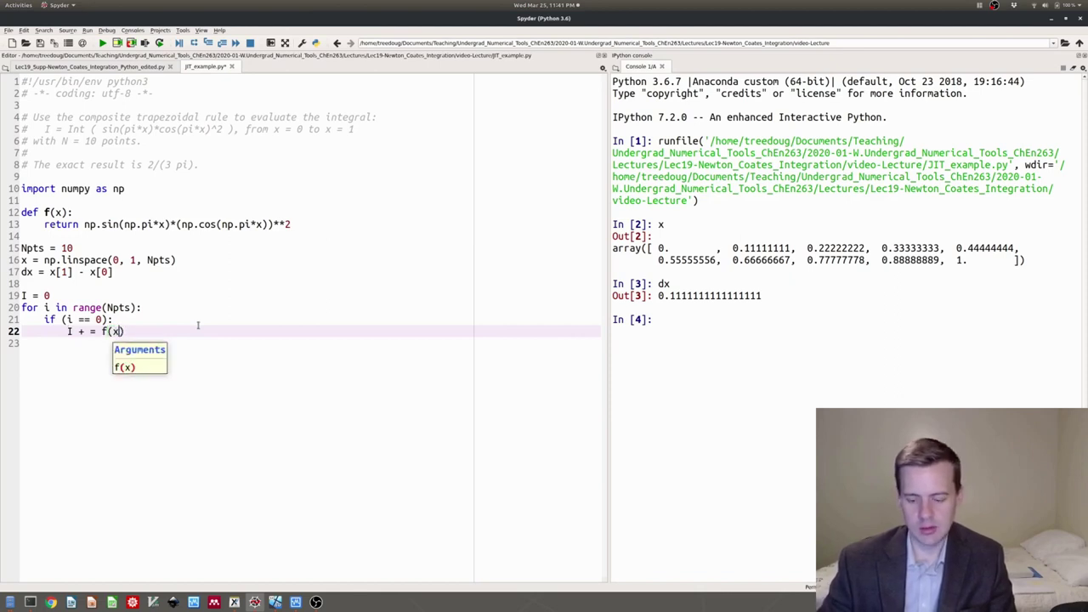
key("End")
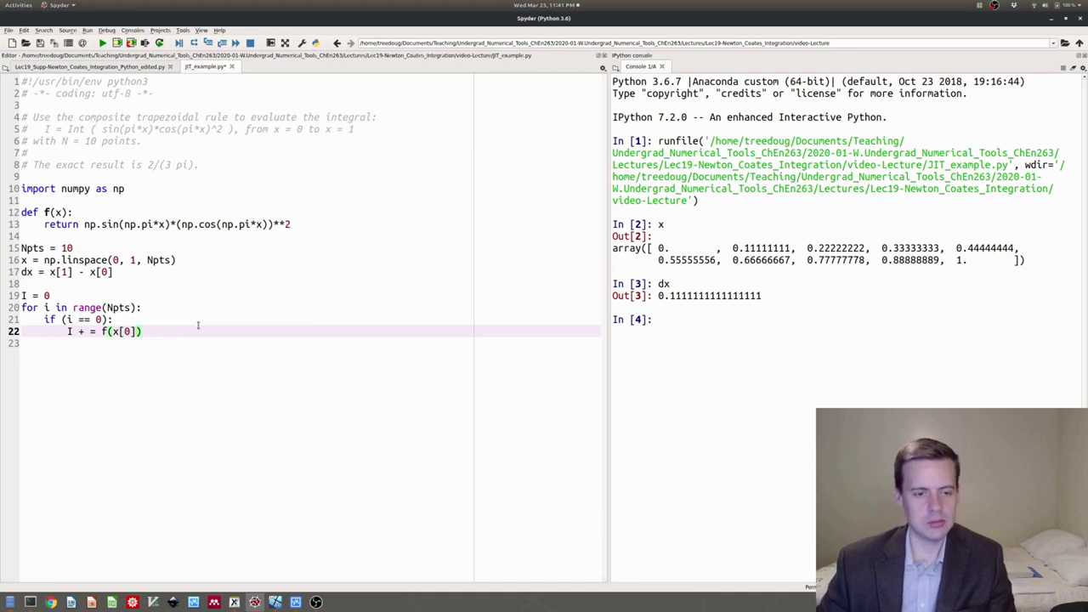
key("Return")
Step: Add an 'elif(i == Npts-1)' branch whose body is 'I += f(x[i])'
key("BackSpace")
type("elsf(i ==")
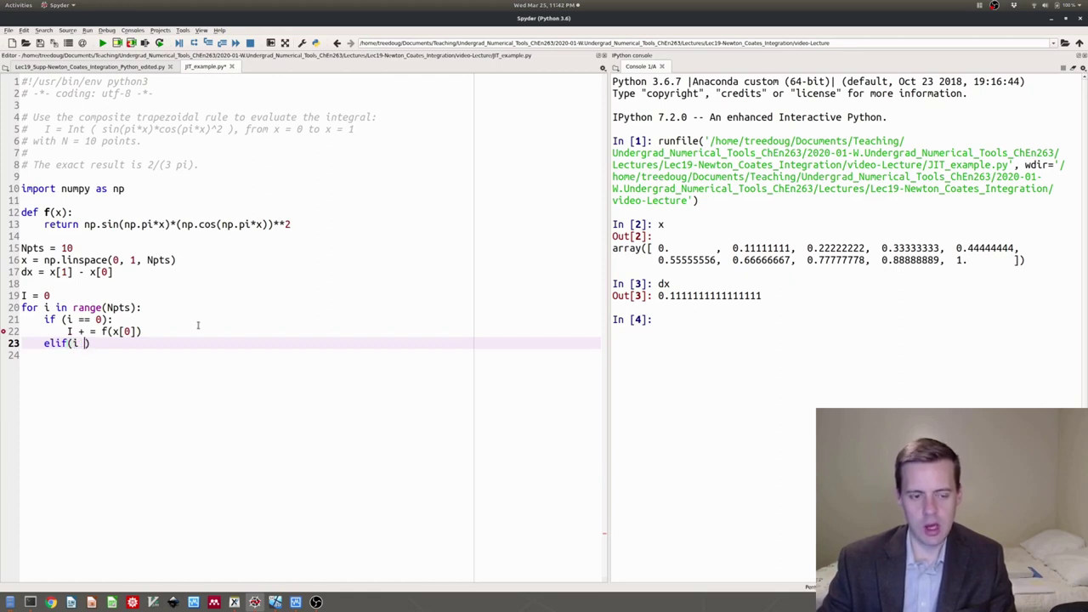
type(" Npts-1")
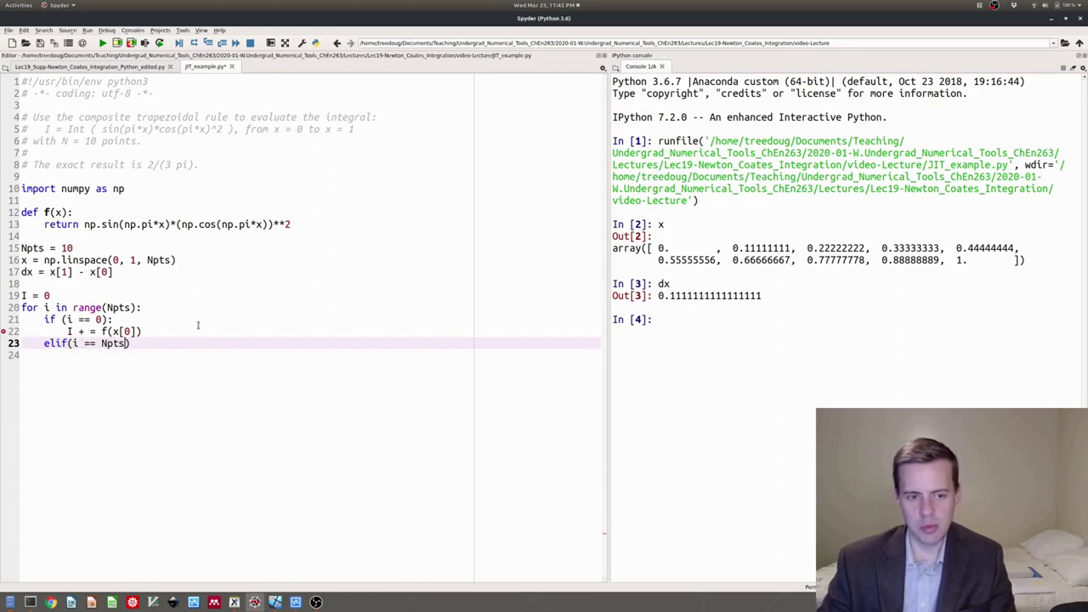
key("alt+Tab")
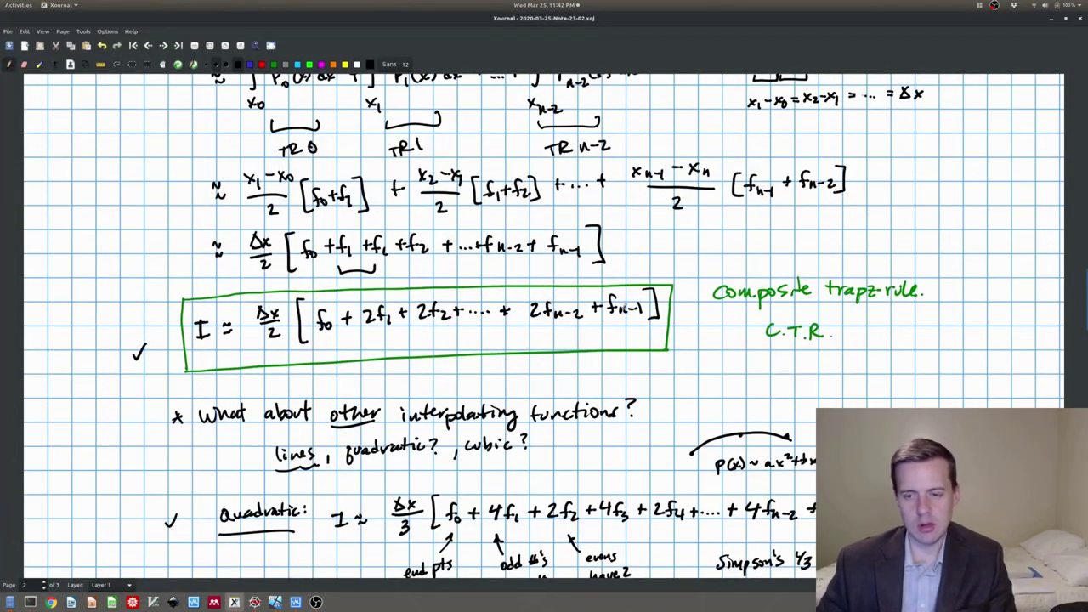
key("alt+Tab")
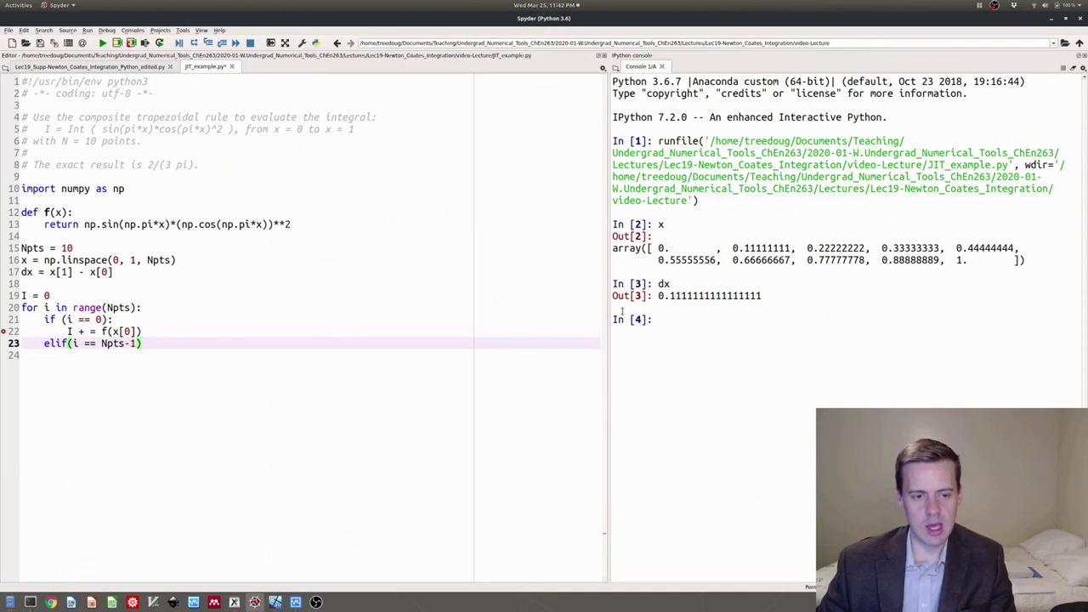
key("Return")
key("Tab")
type("I ")
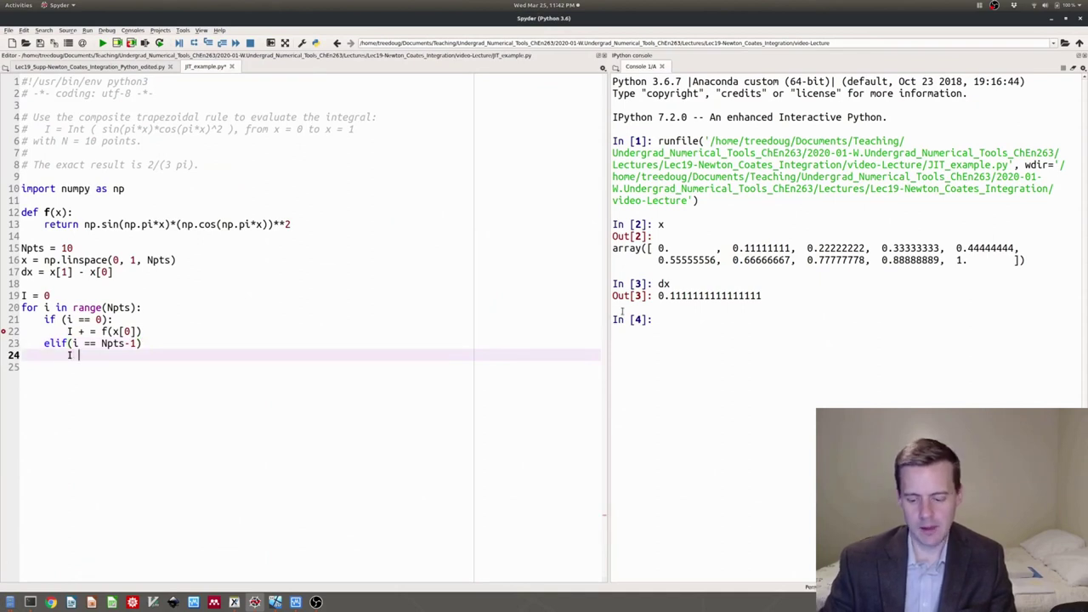
type("+= f(x[")
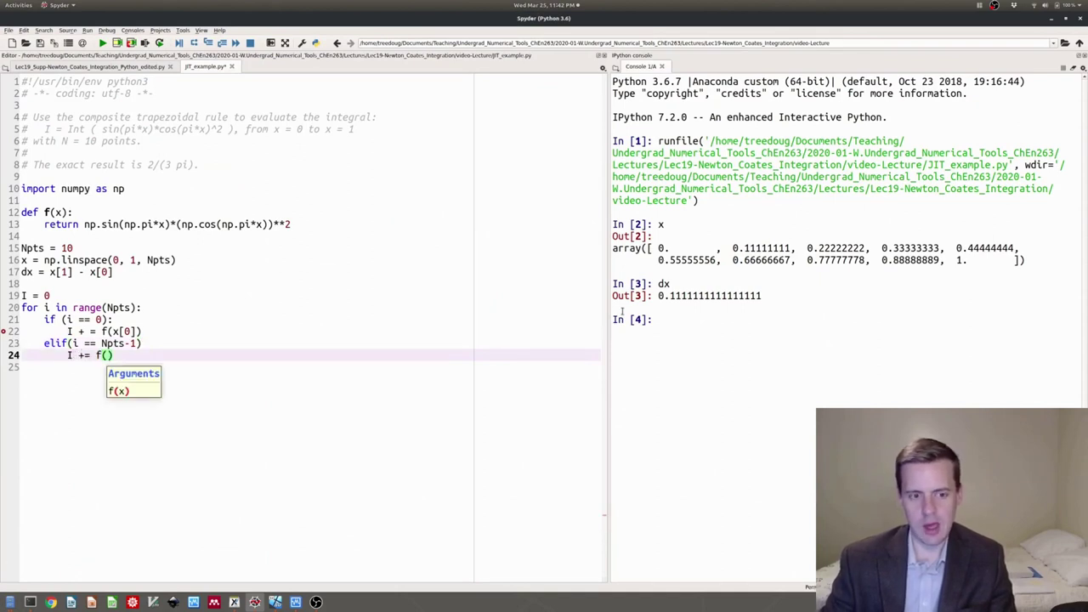
type("i")
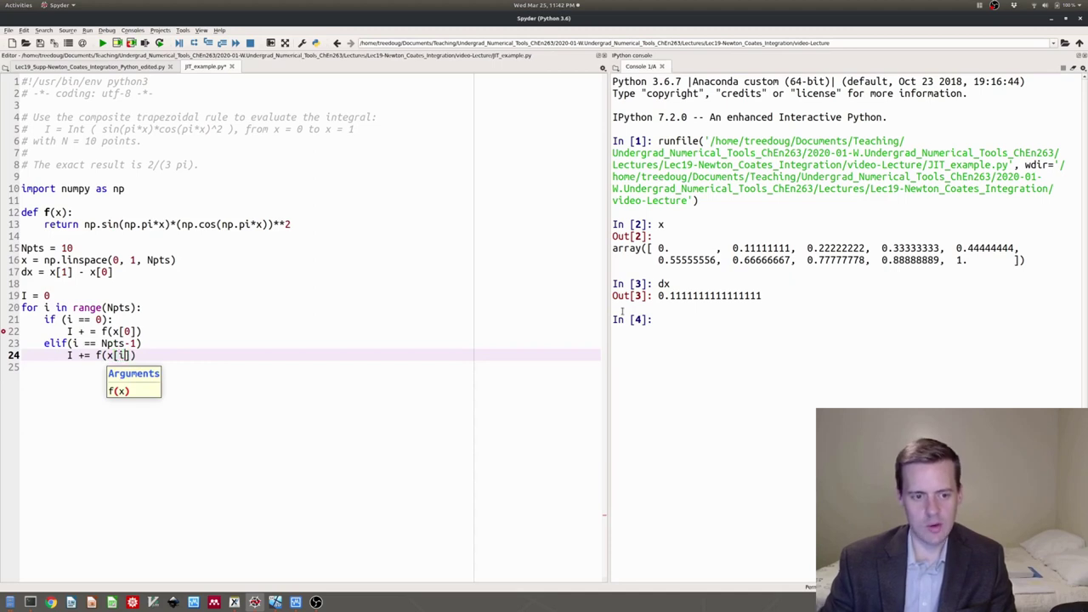
Step: Change the first-point update to f(x[i]) and open a line for the next branch
key("Up")
key("Up")
key("BackSpace")
type("i")
key("Down")
key("Down")
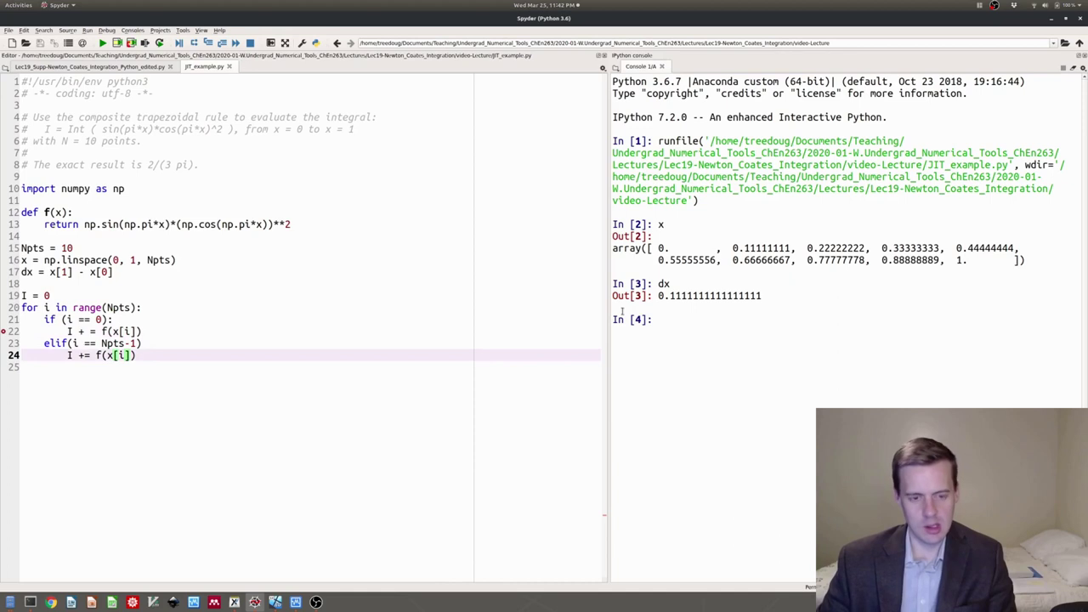
key("Up")
key("Up")
key("Down")
key("Down")
key("Up")
key("Up")
key("Down")
key("Down")
key("Up")
key("Up")
key("Down")
key("Down")
key("Down")
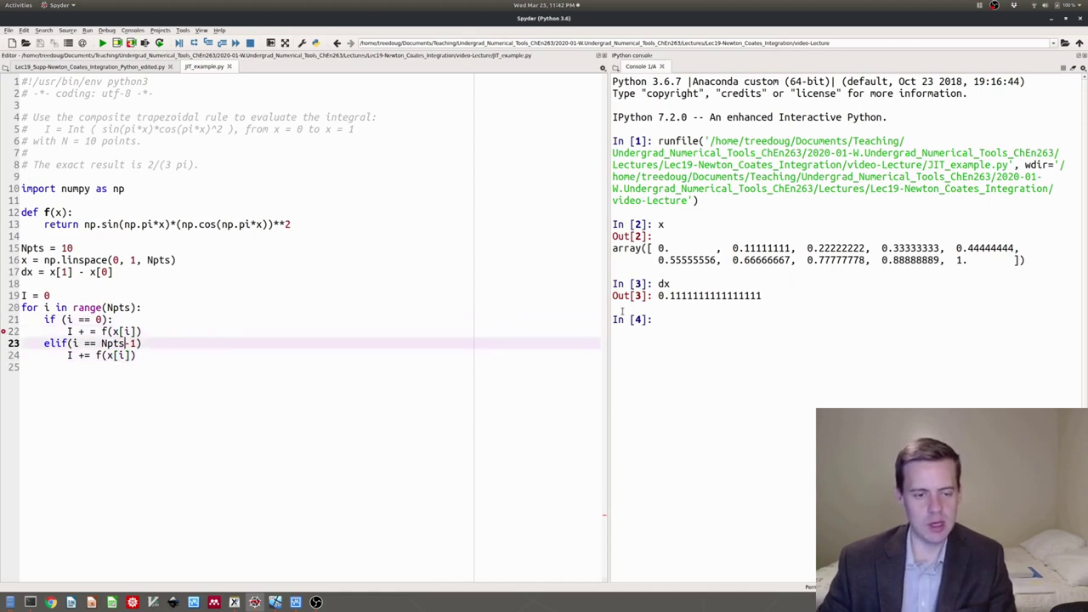
key("Up")
key("End")
key("Return")
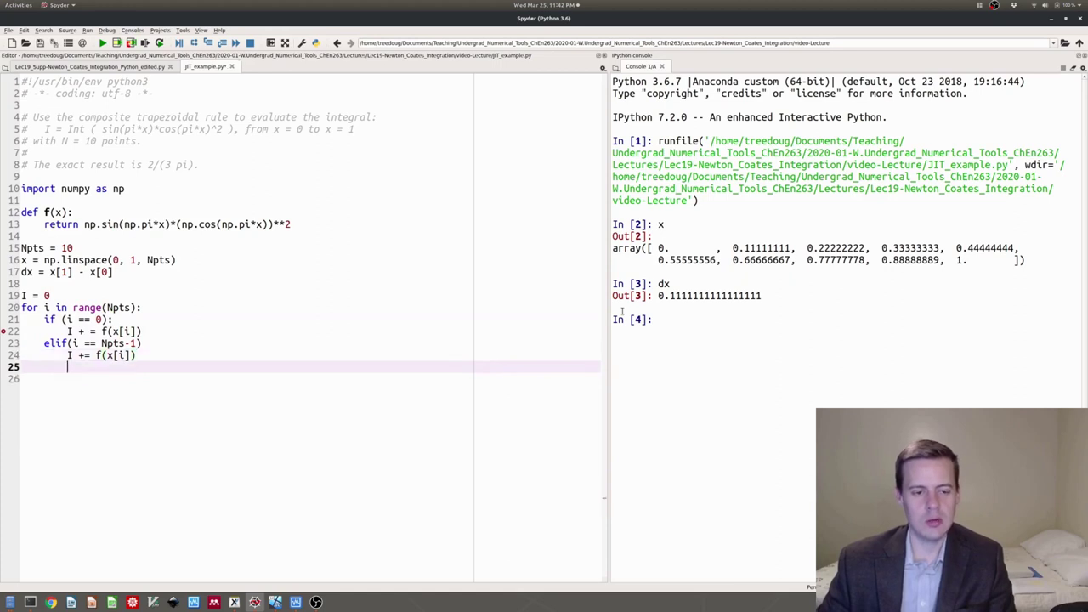
Step: Add an 'else:' branch and the missing colon on the elif line
type("else:")
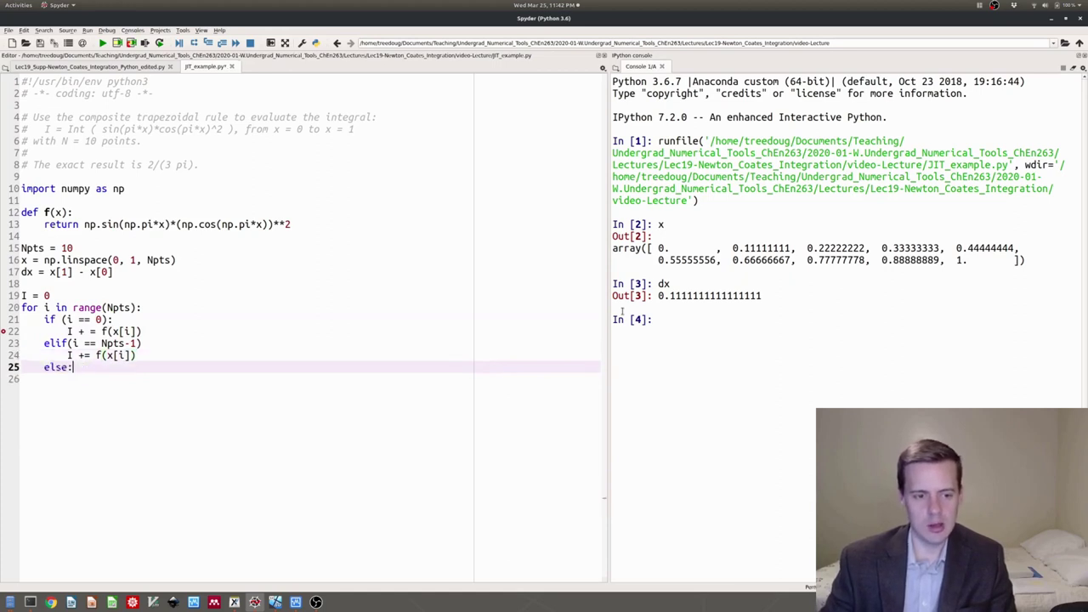
key("Up")
key("Up")
type(":")
key("Down")
key("Down")
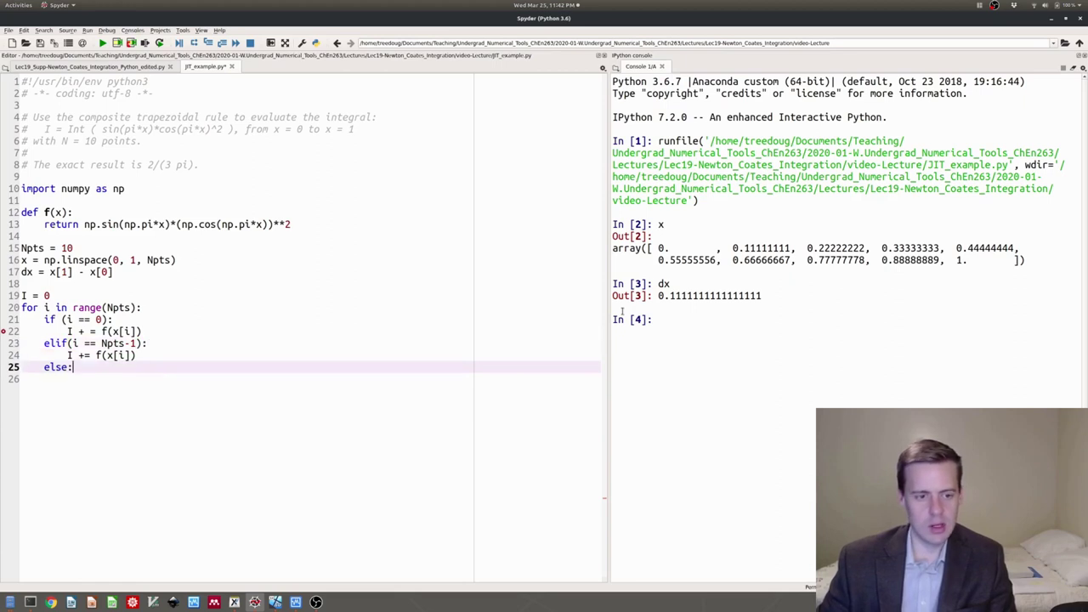
key("Return")
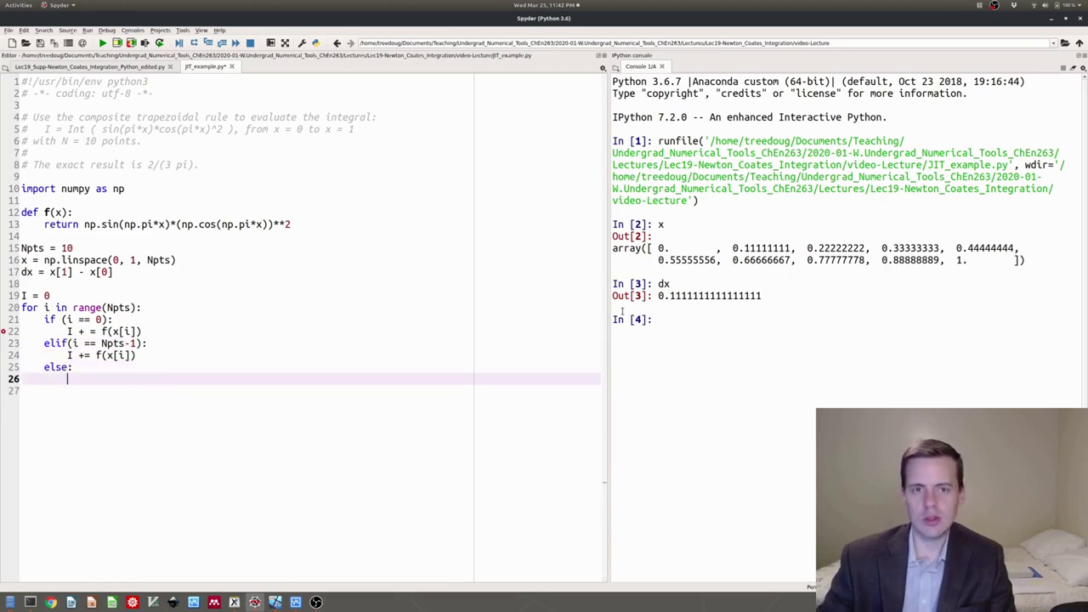
Step: Make the else branch add 2*f(x[i]) and fix the increments to use '+='
key("alt+Tab")
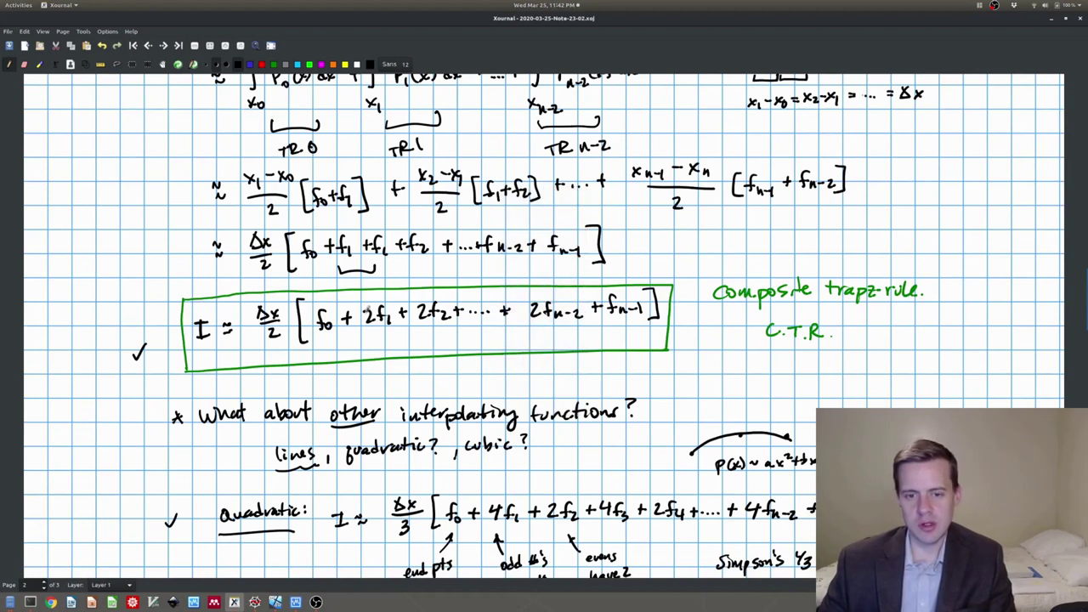
key("alt+Tab")
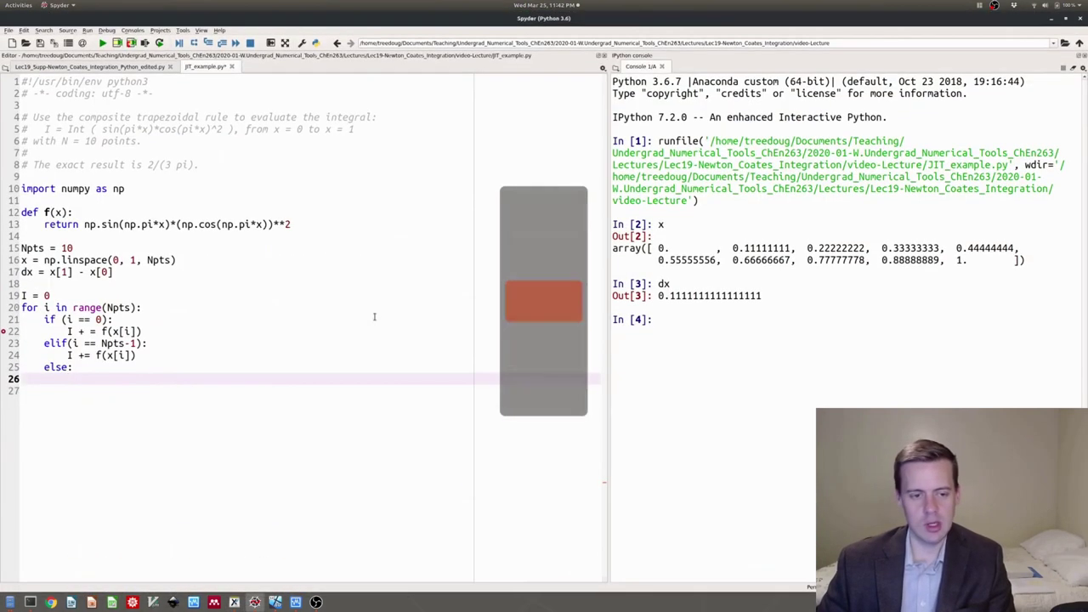
type("+")
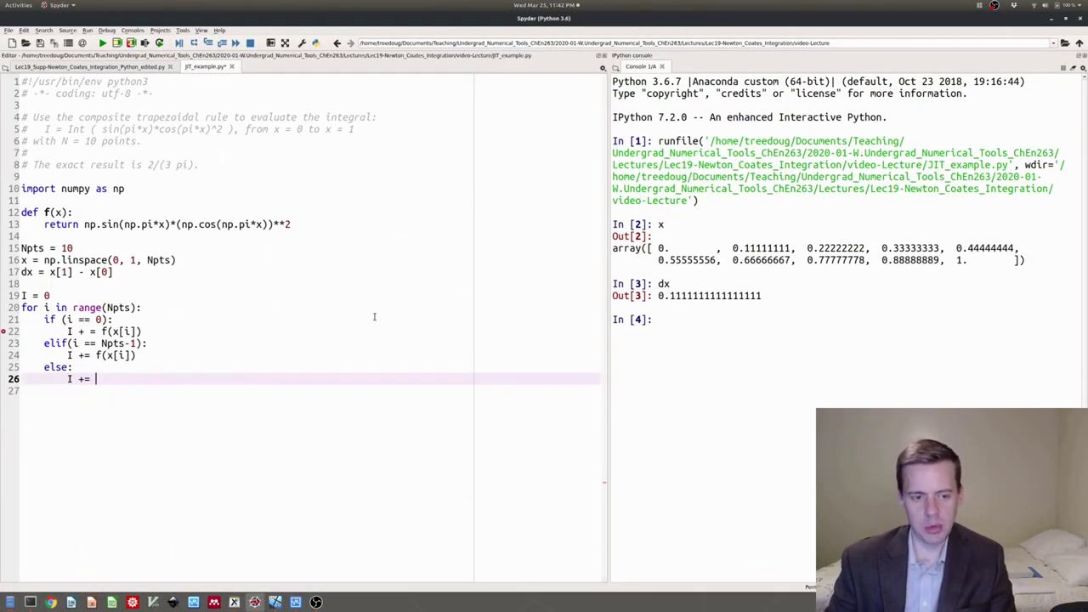
type("= 2*f")
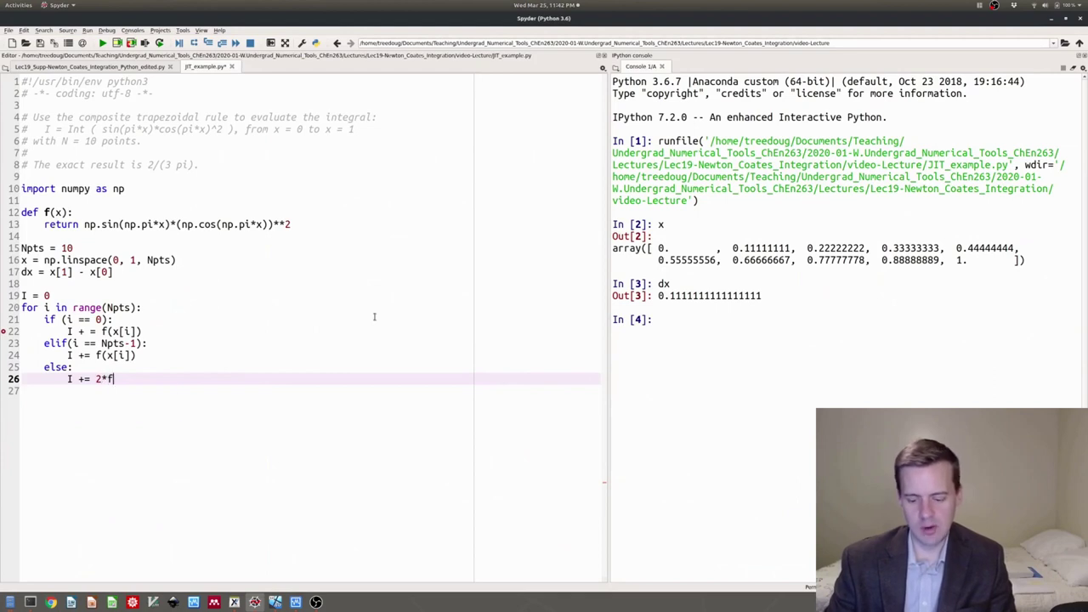
type("(x[i])")
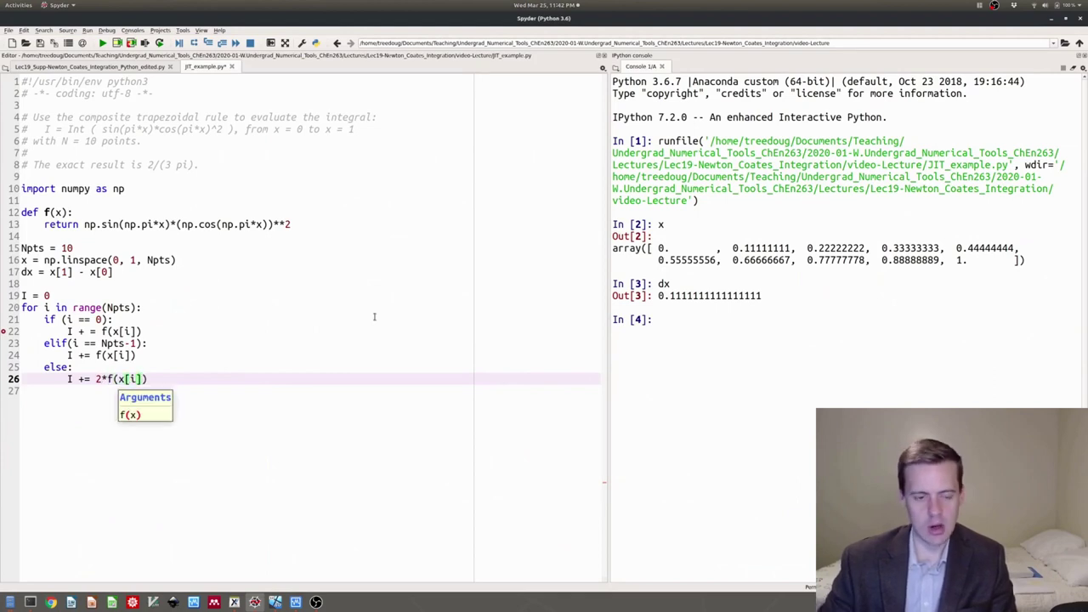
key("Up")
key("Up")
key("Up")
key("Up")
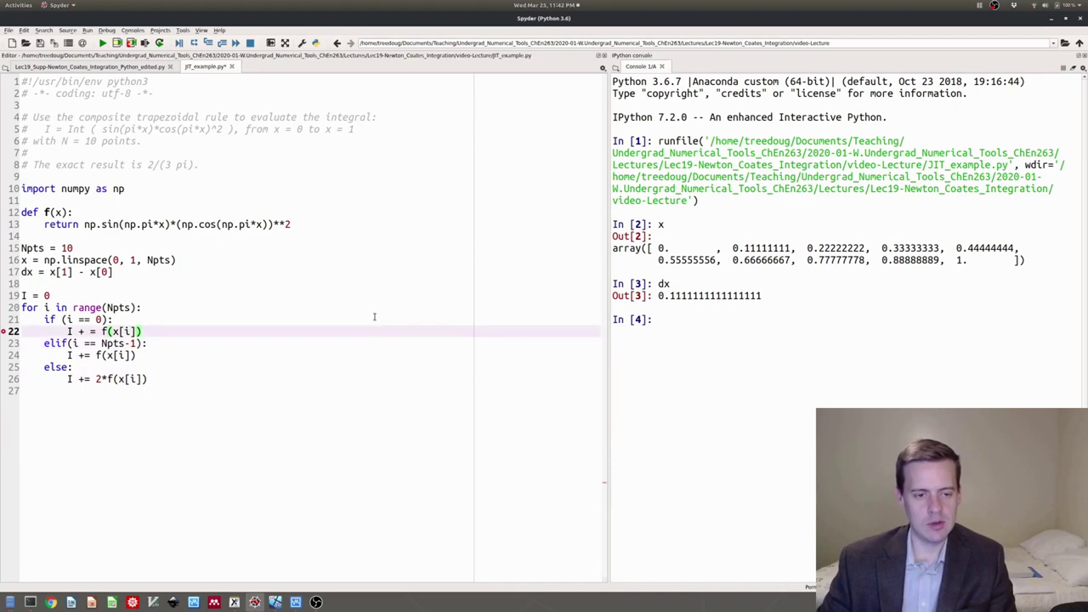
key("Left")
key("Left")
key("Left")
key("BackSpace")
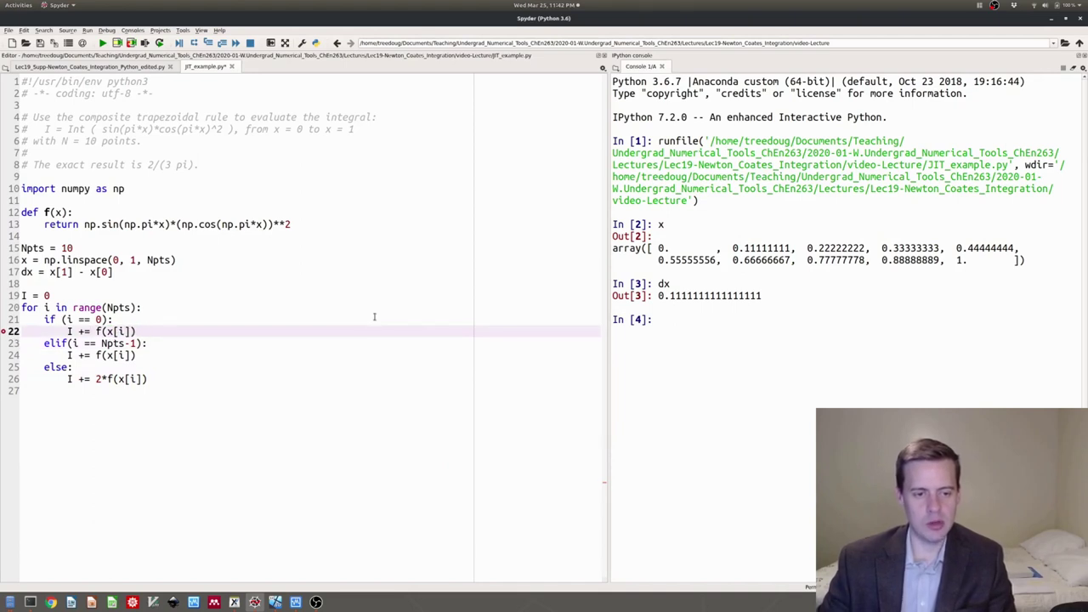
key("Down")
key("Down")
key("Down")
key("Up")
key("Up")
key("Up")
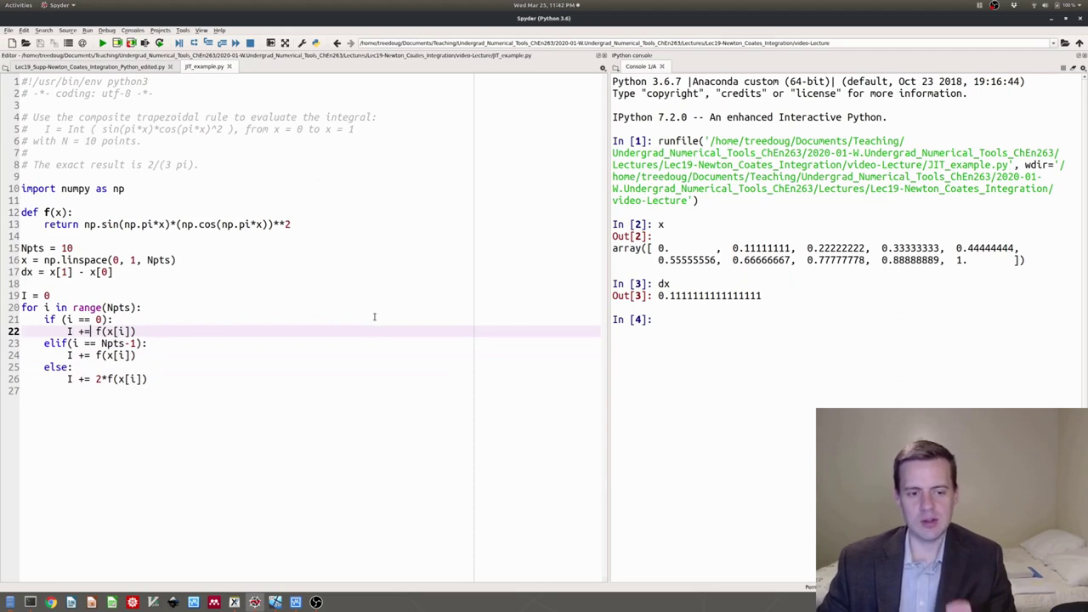
key("Down")
key("Down")
key("Down")
key("Down")
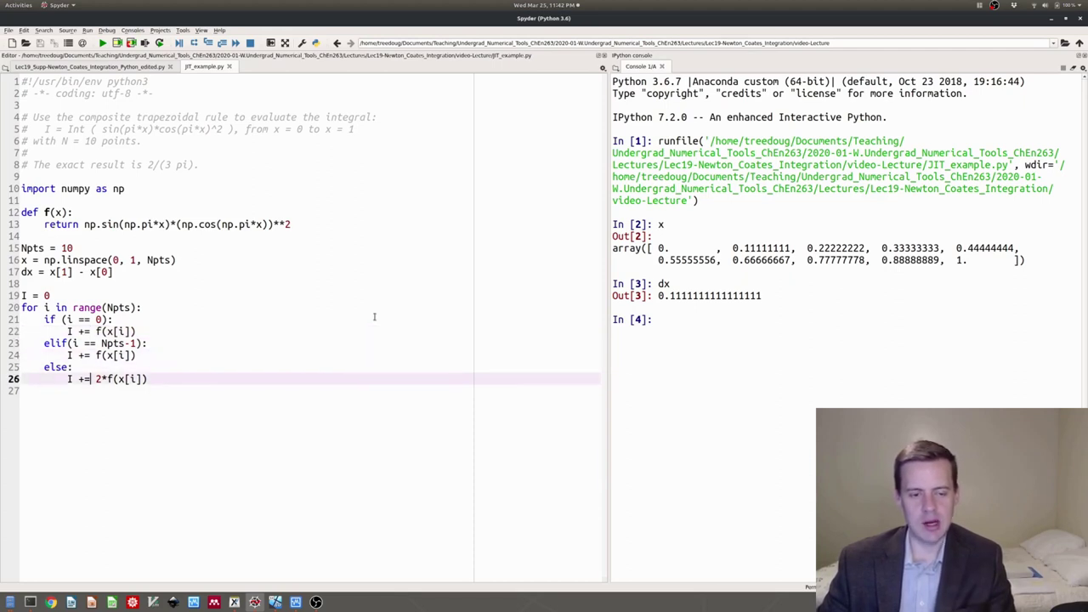
Step: Open a dedented line after the loop body, rechecking the handwritten formula
key("End")
key("Return")
key("BackSpace")
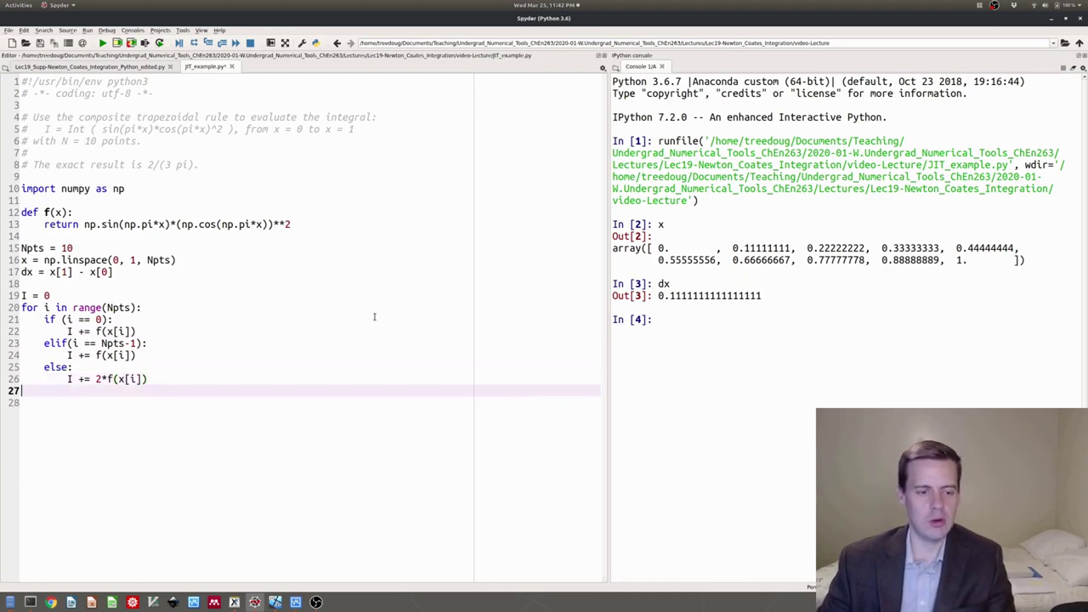
key("alt+Tab")
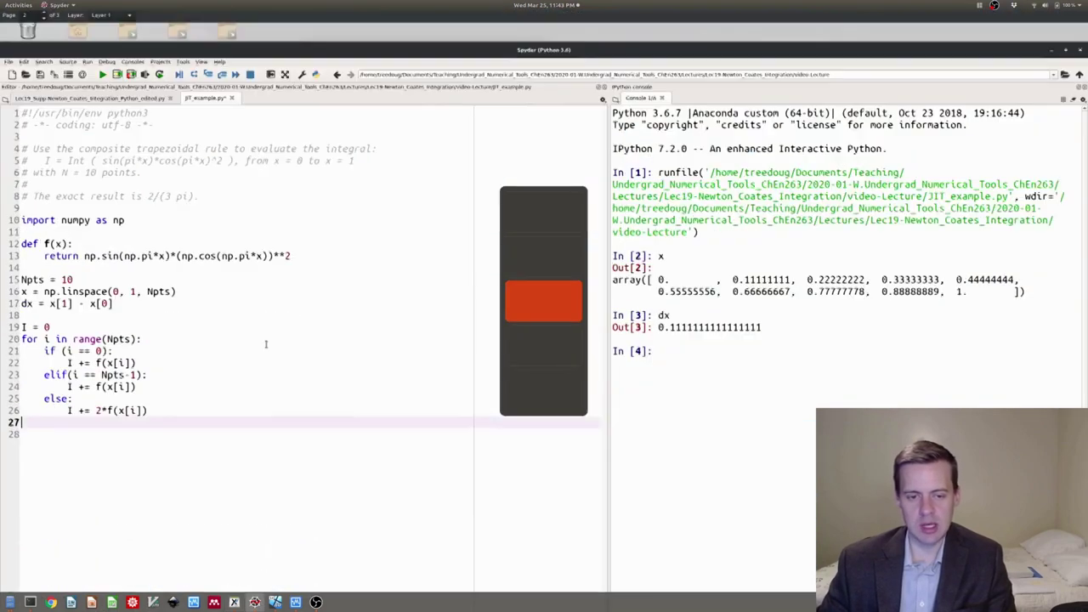
key("alt+Tab")
Step: Add 'I *= dx/2' after the loop and begin a print("T statement below it
key("Return")
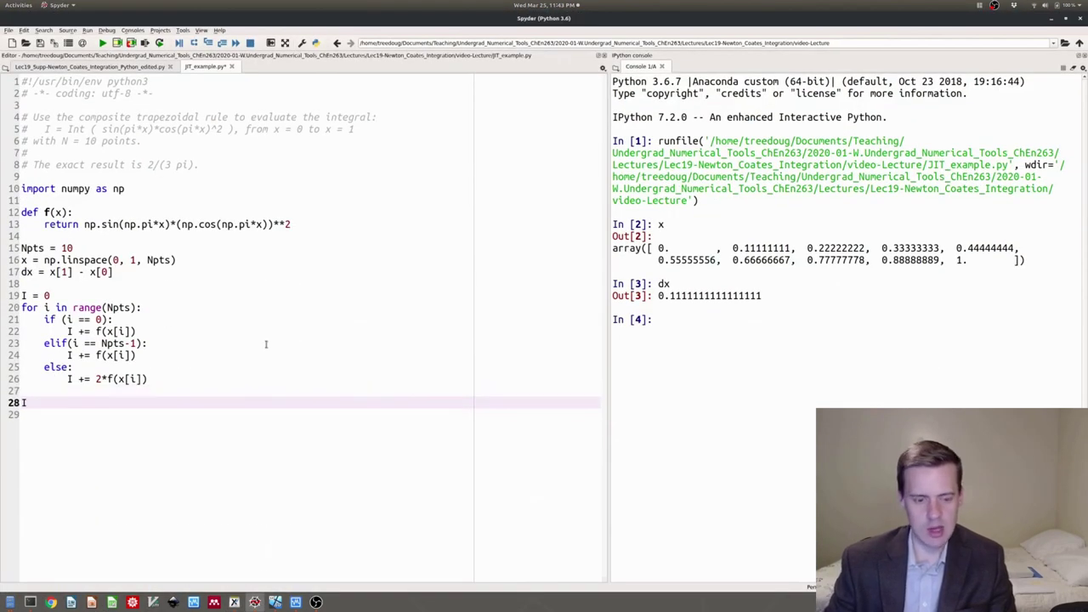
type("I *= dx/2")
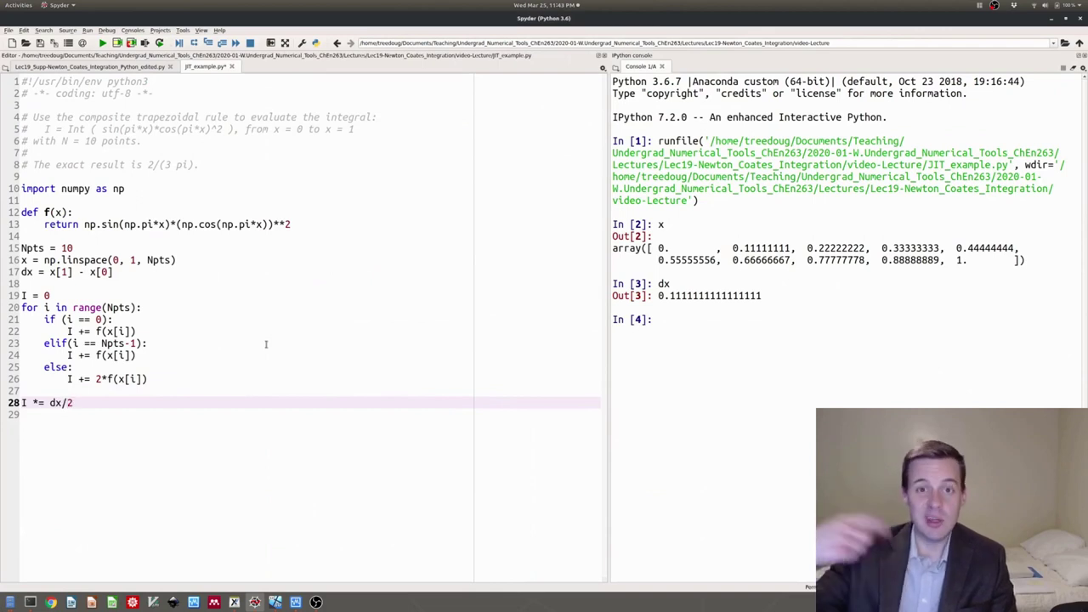
left_click(98, 332)
left_click(96, 355)
left_click(96, 380)
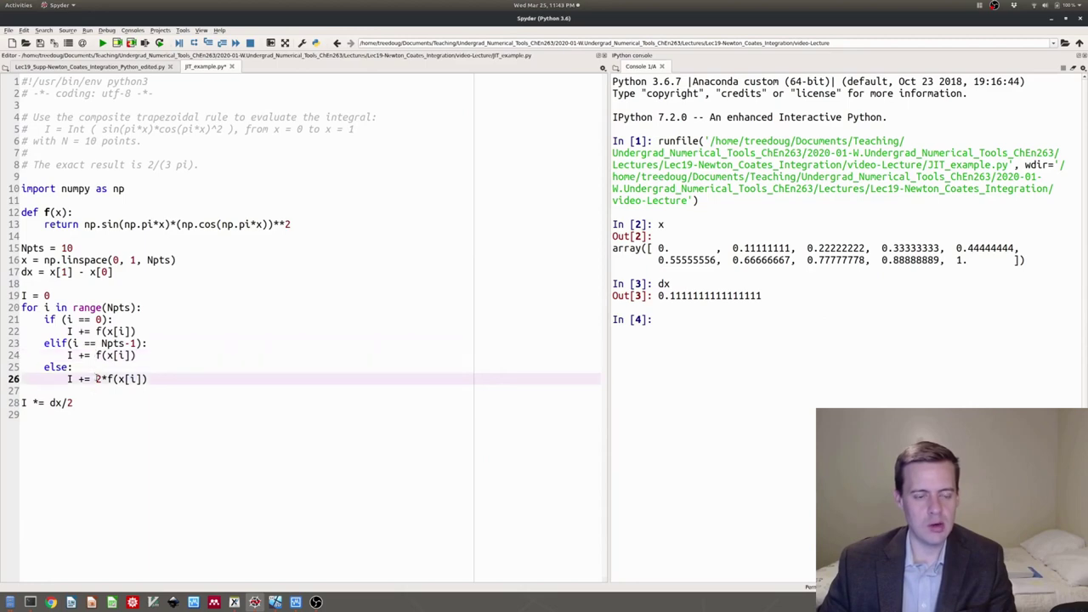
key("alt+Tab")
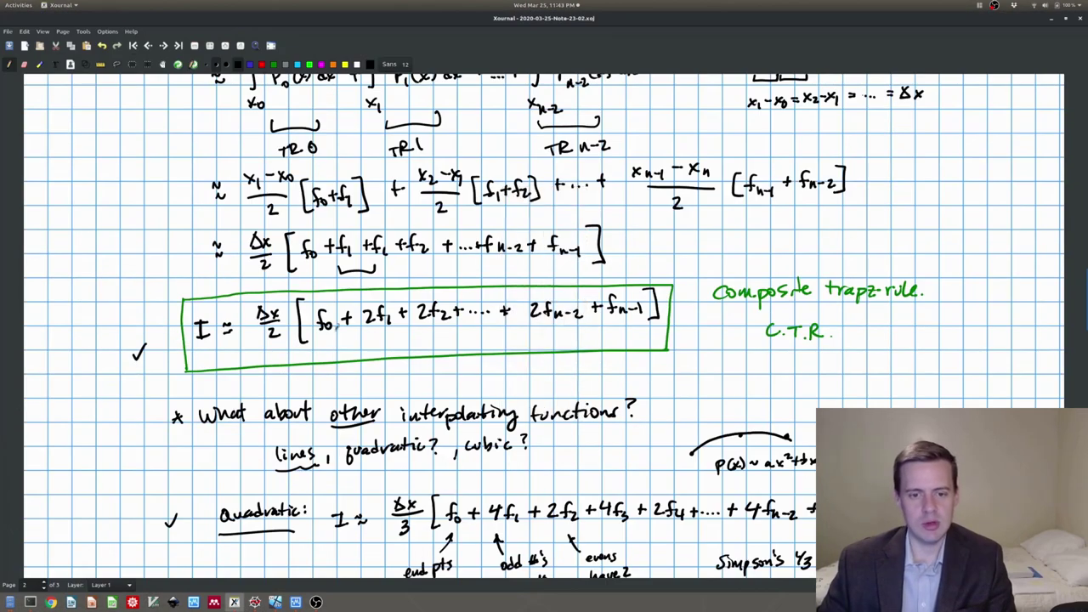
key("alt+Tab")
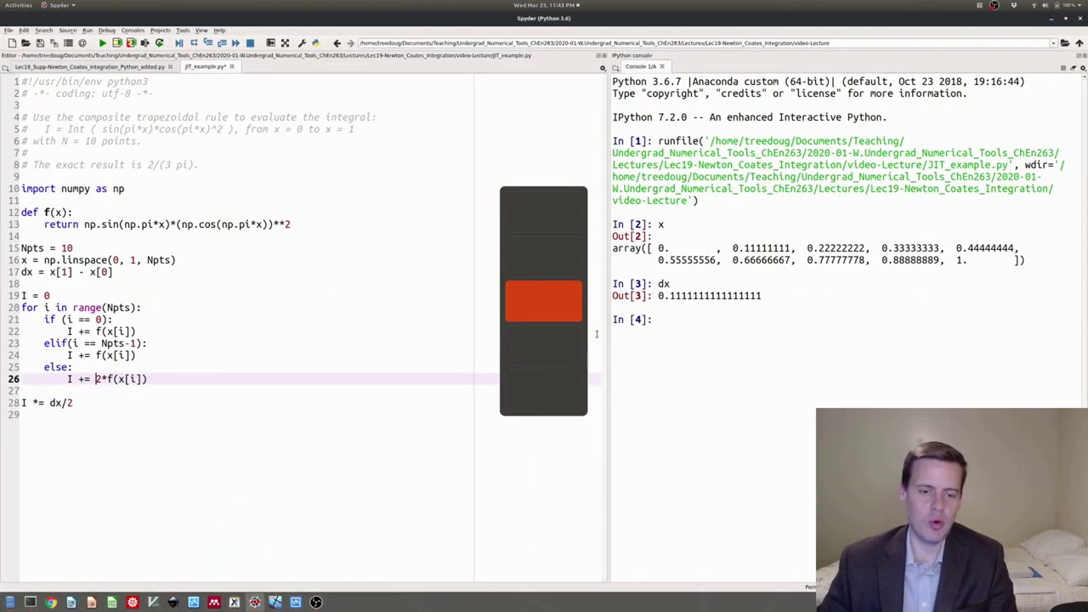
left_click(79, 407)
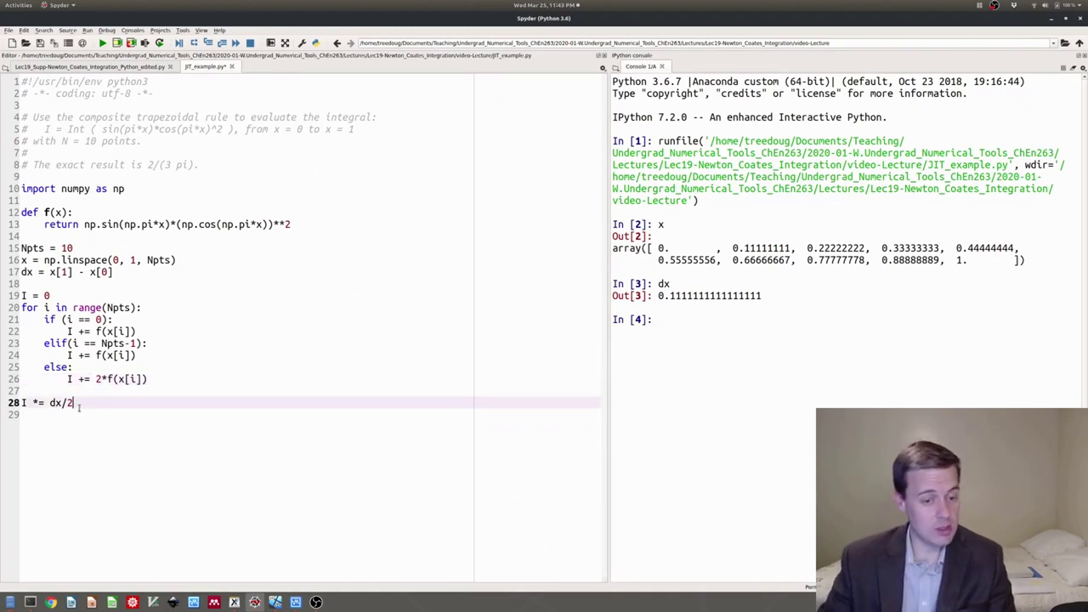
key("Return")
key("Return")
type("print(\"T")
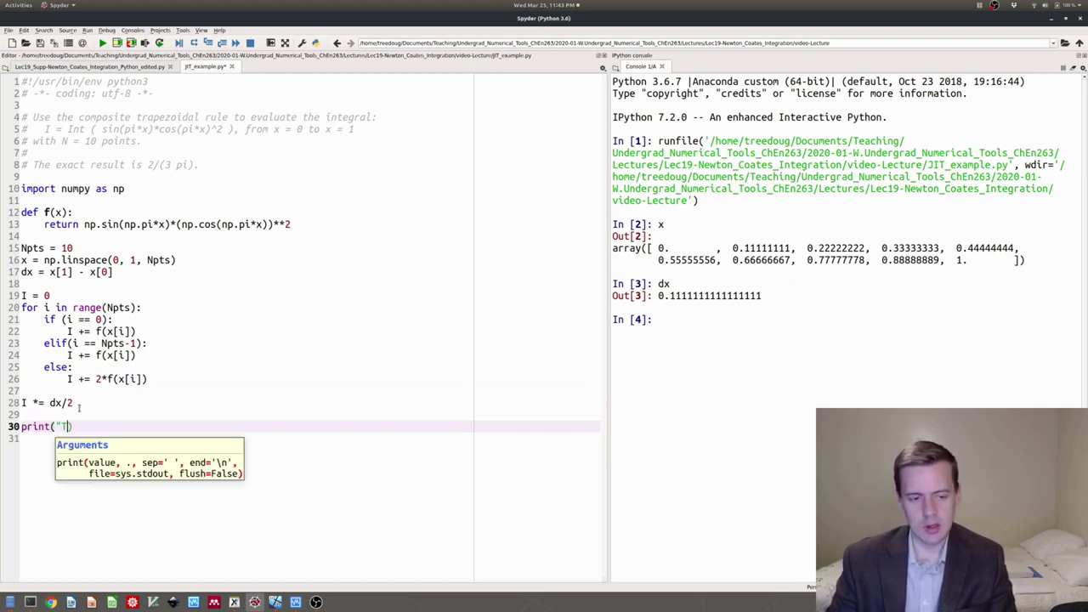
Step: Complete the print line for "CTR answer:", I and duplicate it on the next line
key("BackSpace")
type("CTR")
type(" answer:")
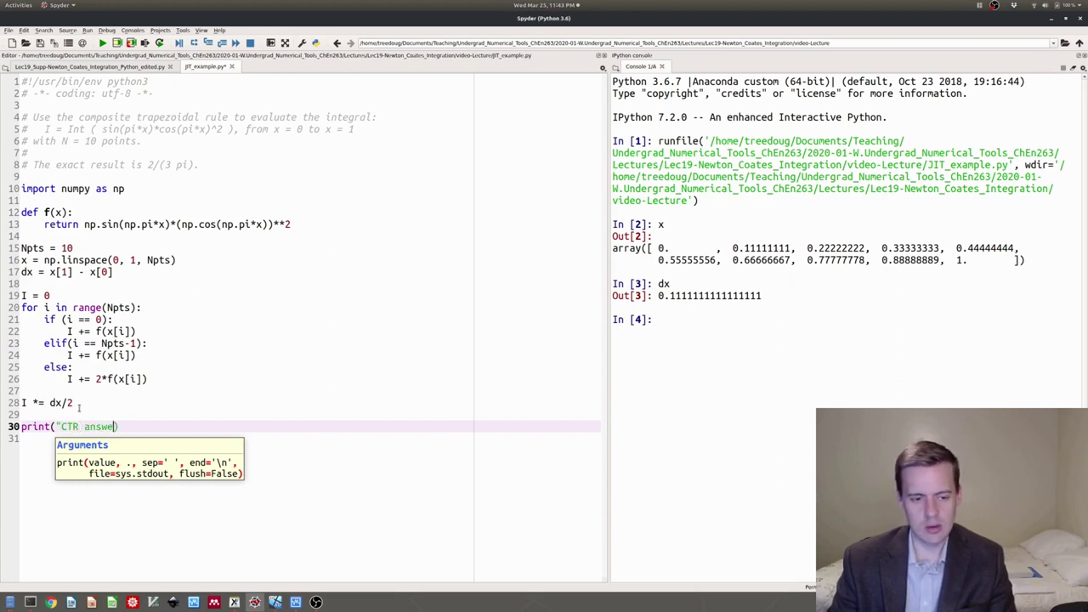
type(" \", I")
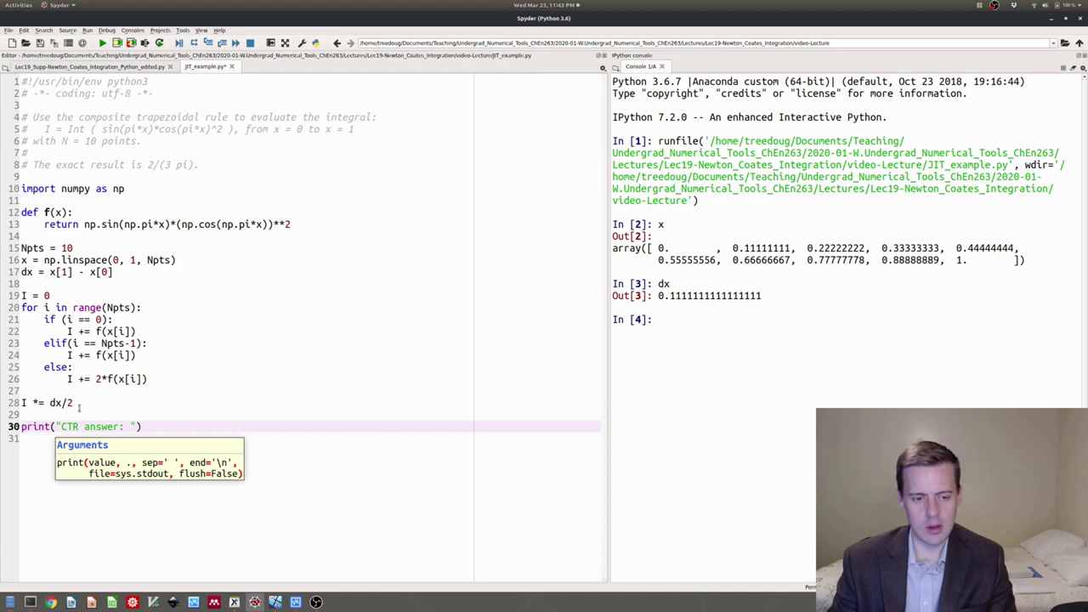
key("End")
key("shift+Home")
key("ctrl+c")
key("End")
key("Return")
key("ctrl+v")
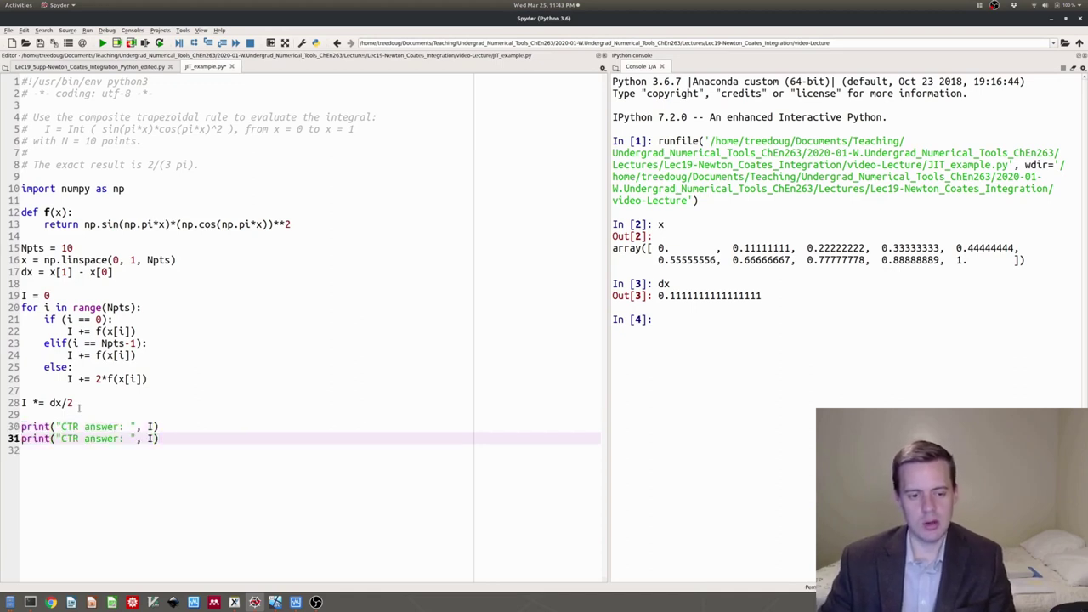
Step: Change the copy to print the exact answer 2/(3*np.pi), run, and highlight 0.205648128533
key("Left")
key("Left")
key("Left")
key("Left")
key("shift+Left")
key("shift+Left")
key("shift+Left")
type("exac")
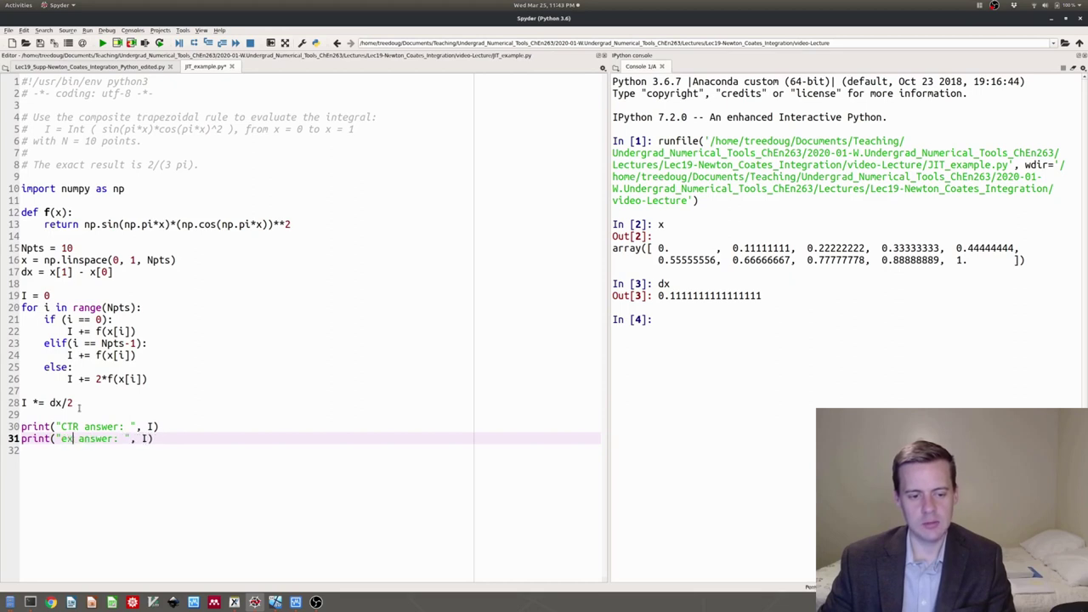
type("t")
key("End")
key("Left")
key("BackSpace")
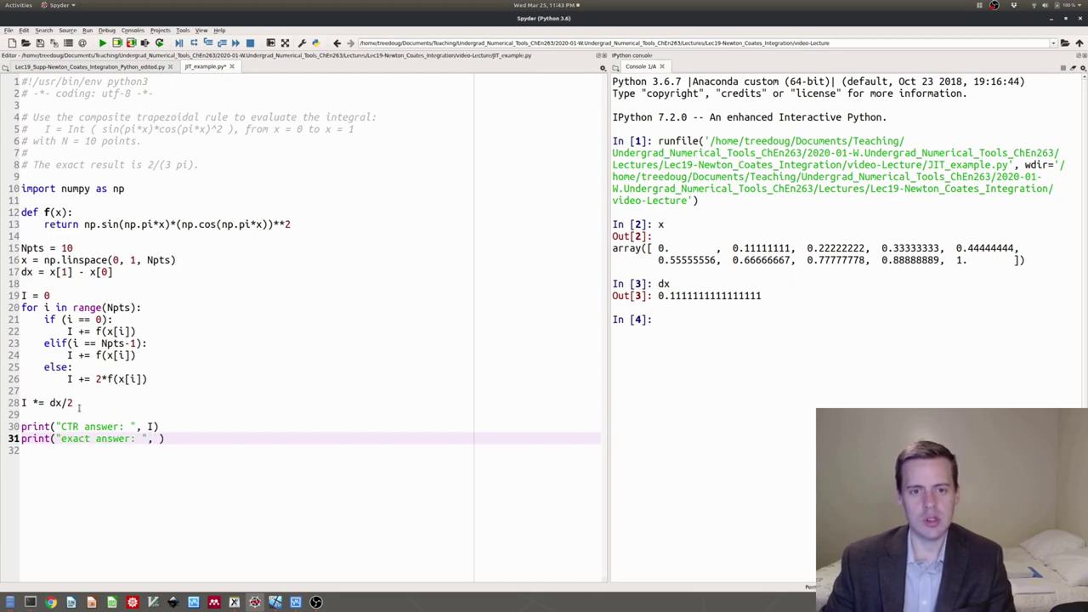
type("2/(")
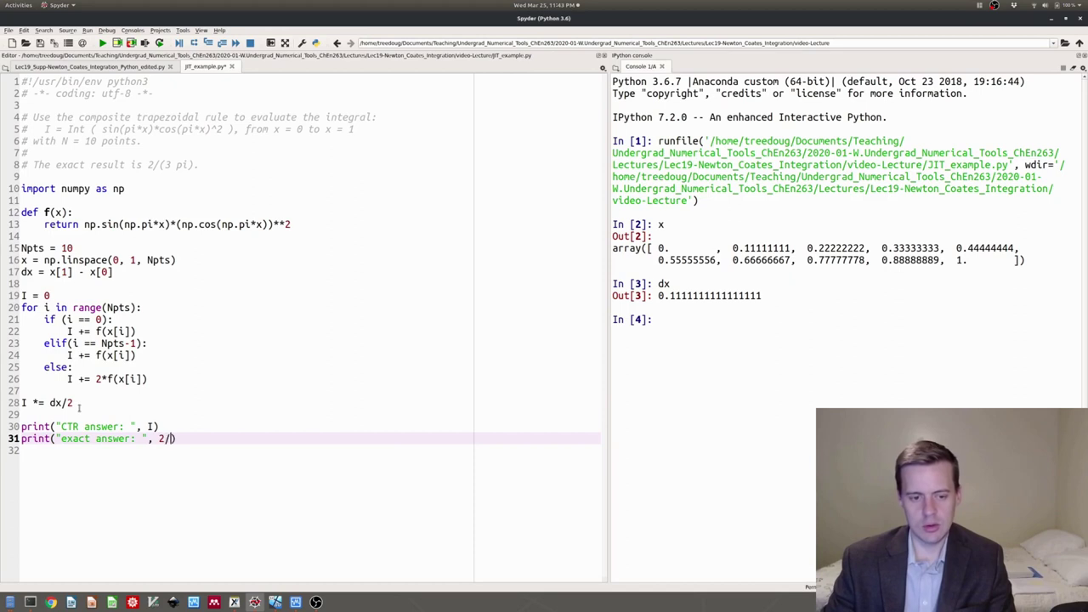
type("3*np.pi")
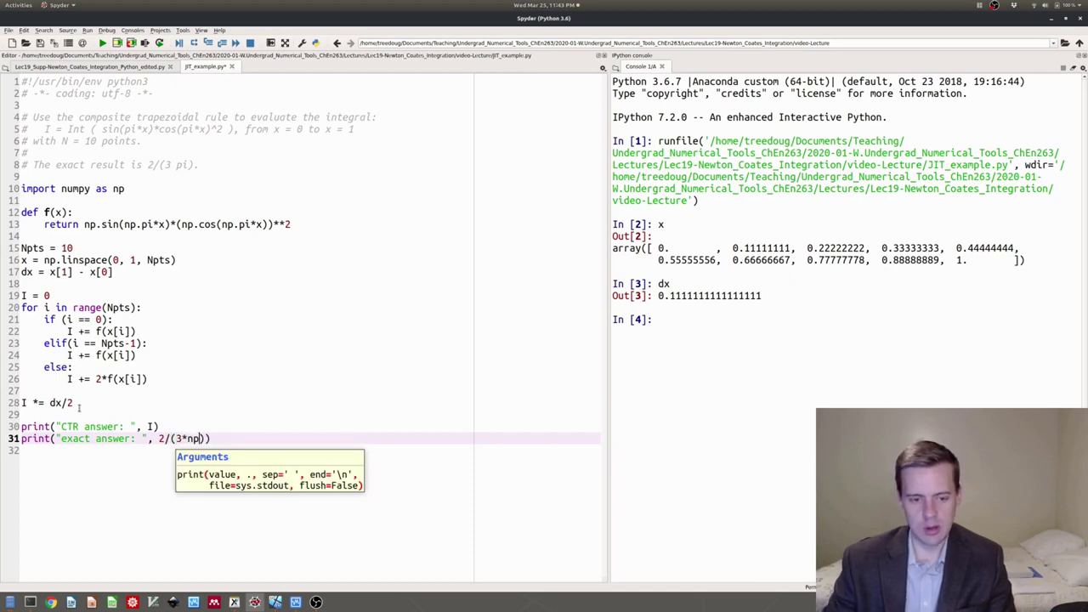
type(")")
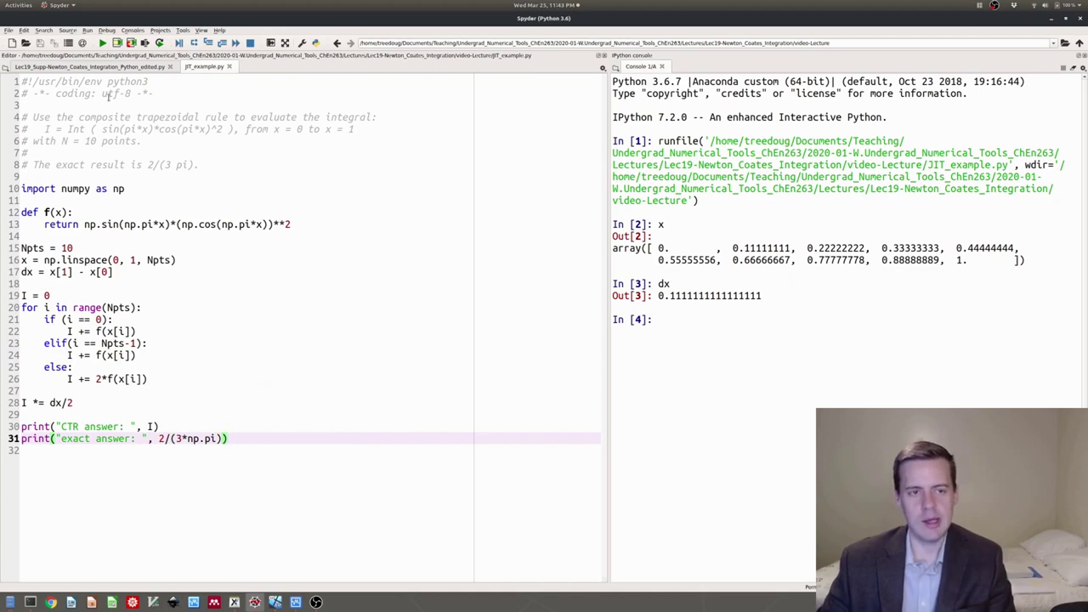
left_click(103, 44)
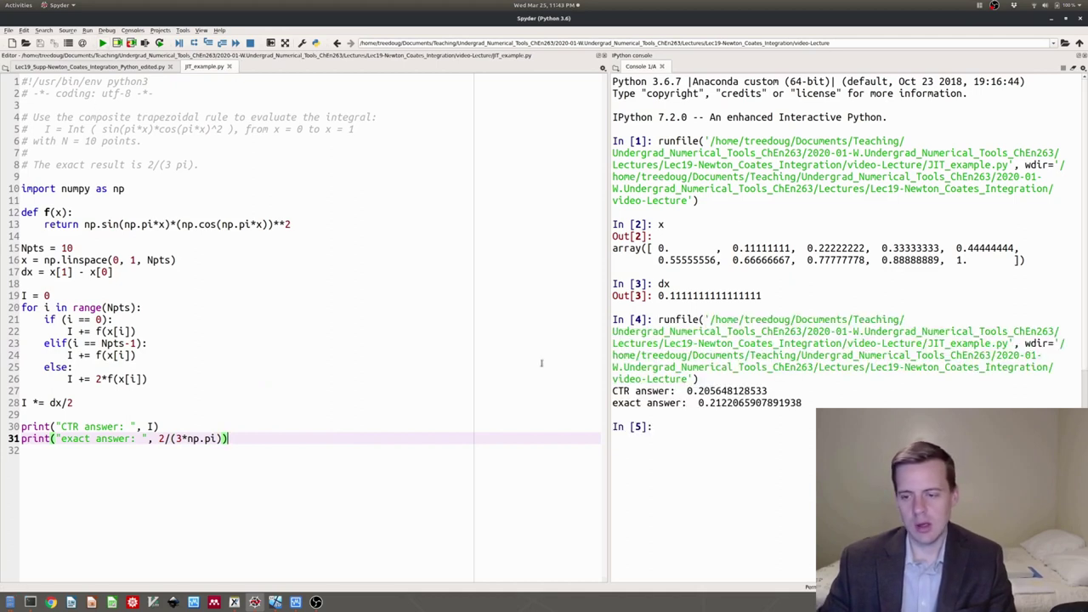
left_click_drag(687, 391, 710, 391)
Step: Add a new print line starting with the label "relative error:" below the exact answer
left_click(761, 401)
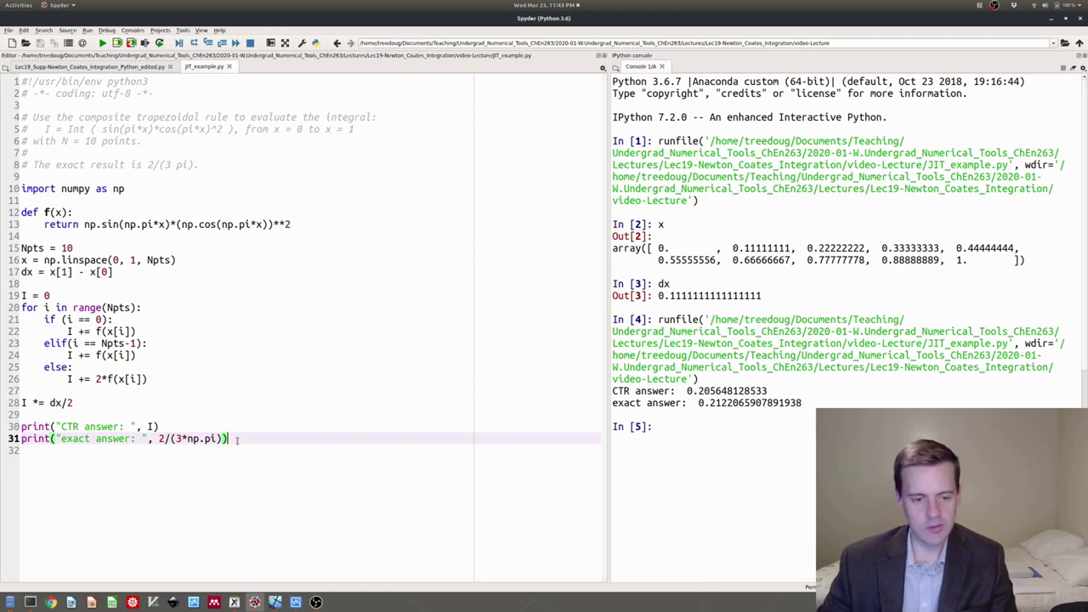
key("Return")
type("print(\"")
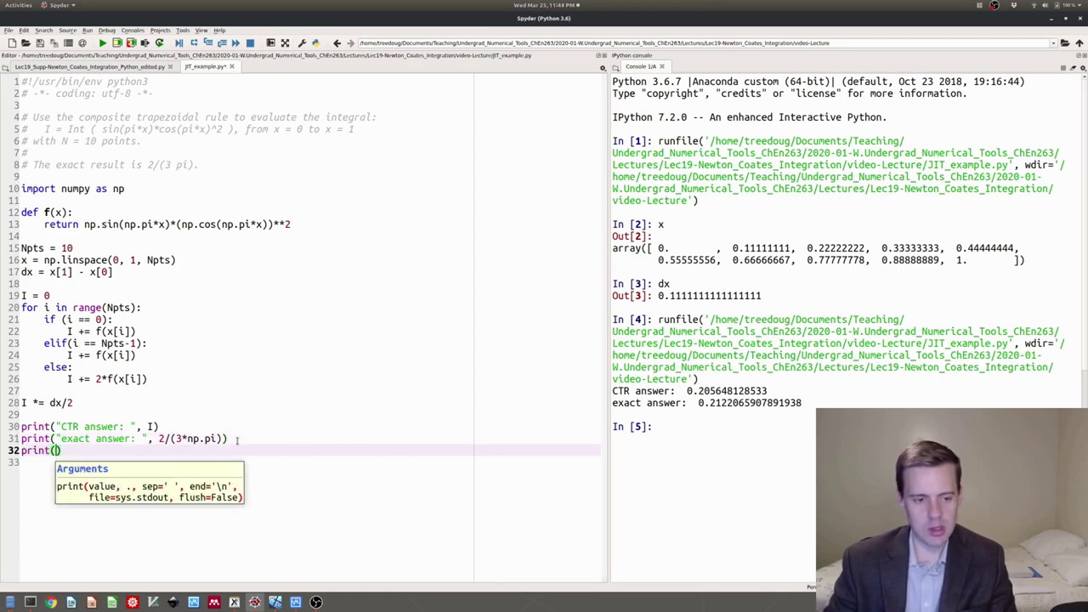
type("percent ee")
key("BackSpace")
type("rror:")
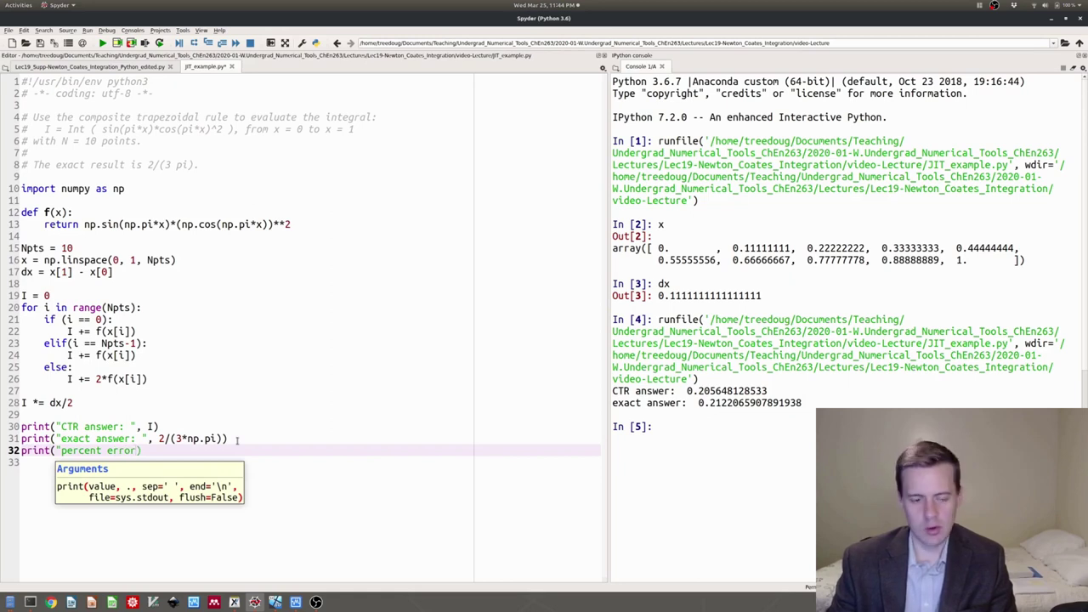
type("\"")
key("Left")
type(":")
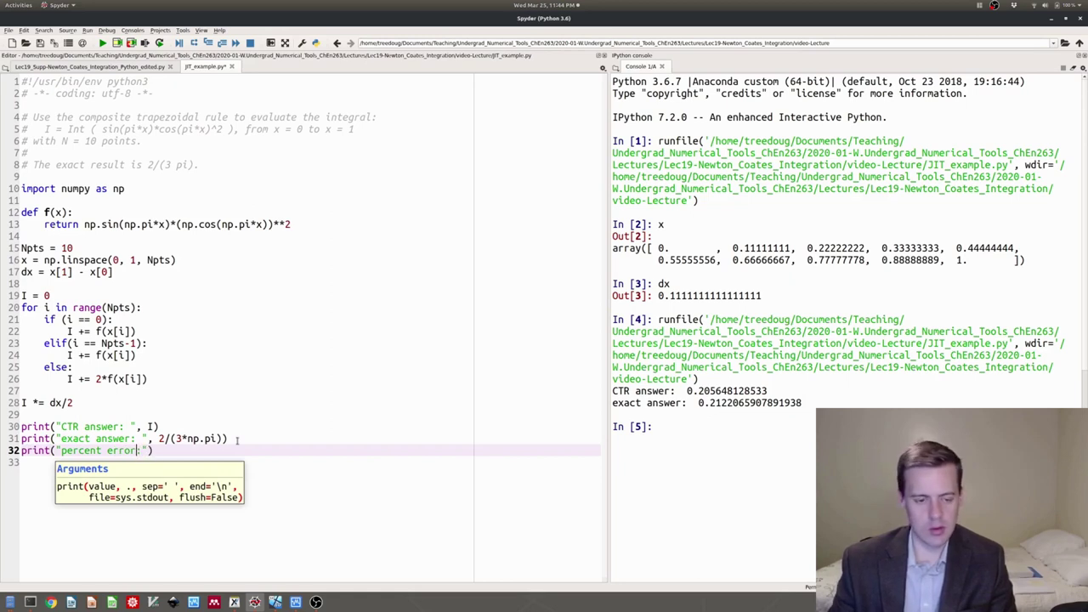
key("shift+Left")
key("shift+Left")
key("shift+Left")
key("shift+Left")
key("shift+Left")
key("shift+Left")
key("shift+Left")
type("relative")
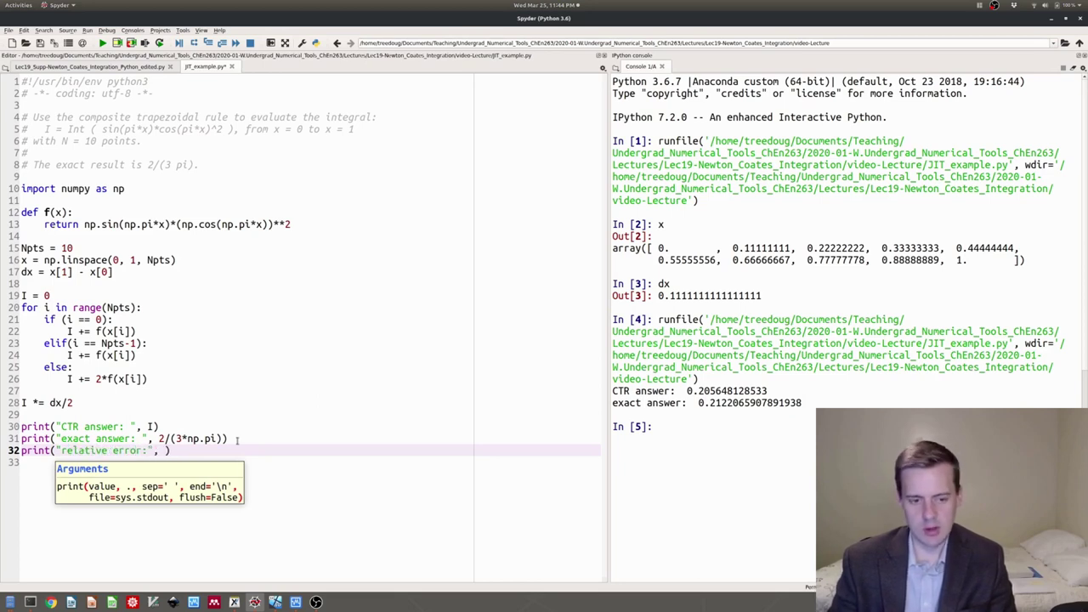
Step: Define I_exact = 2/(3*np.pi) on a new line above the print statements
key("Up")
key("Up")
key("Up")
key("Return")
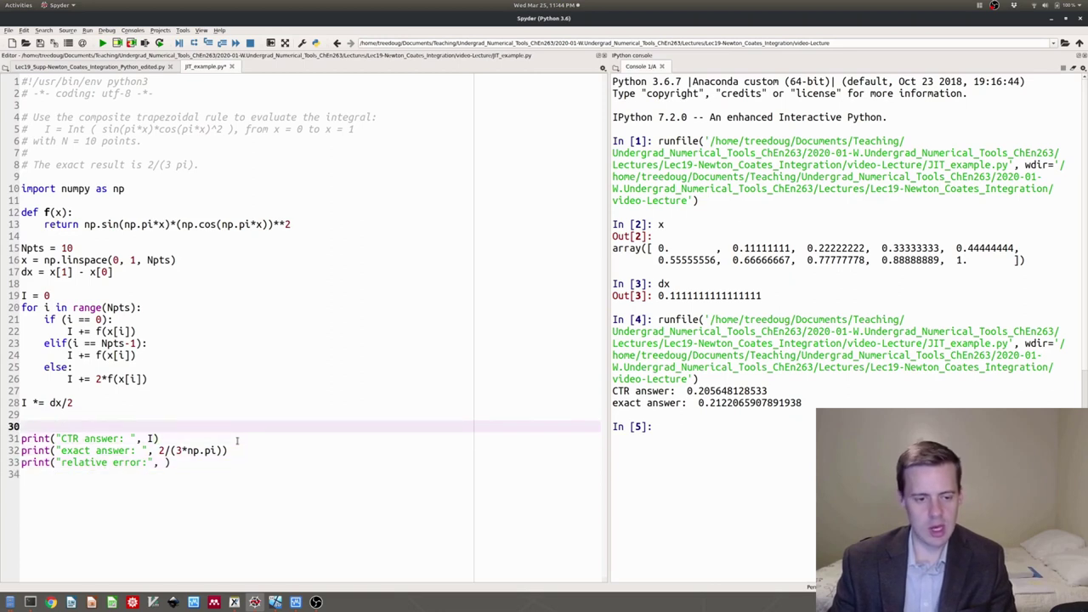
type("I_exact =")
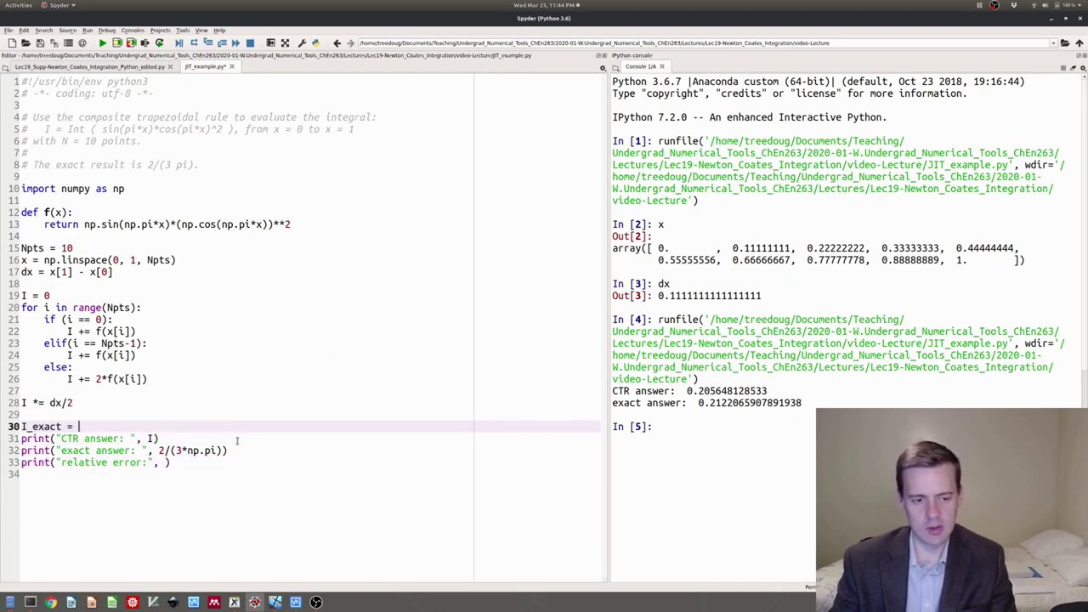
key("Down")
key("Down")
key("End")
key("Left")
key("Left")
key("Right")
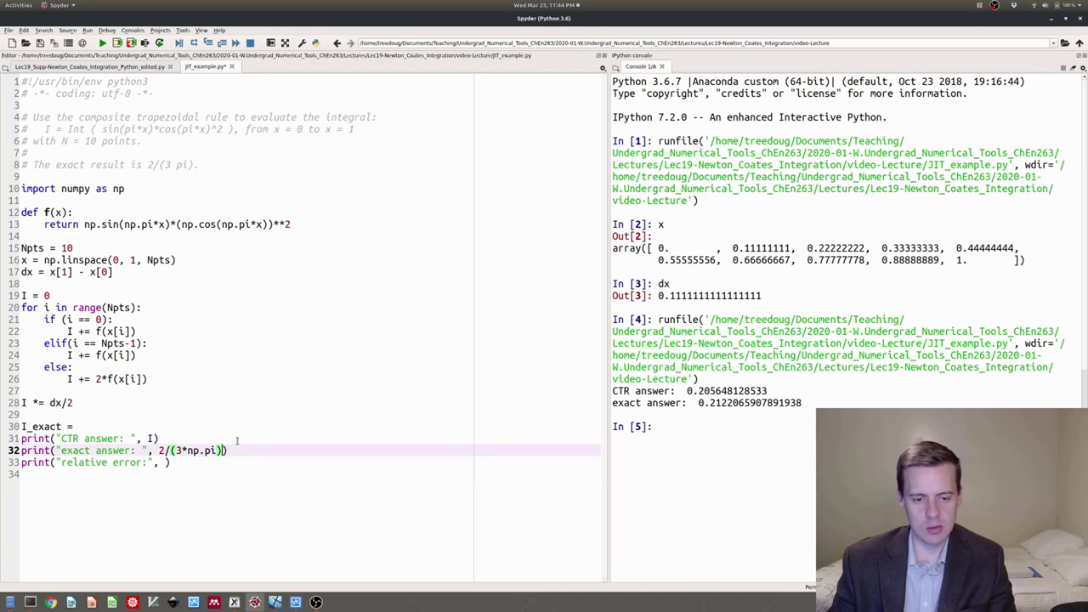
key("shift+Left")
key("shift+Left")
key("shift+Left")
key("shift+Left")
key("shift+Left")
key("shift+Left")
key("shift+Left")
key("shift+Left")
key("shift+Left")
key("shift+Left")
key("shift+Left")
key("ctrl+c")
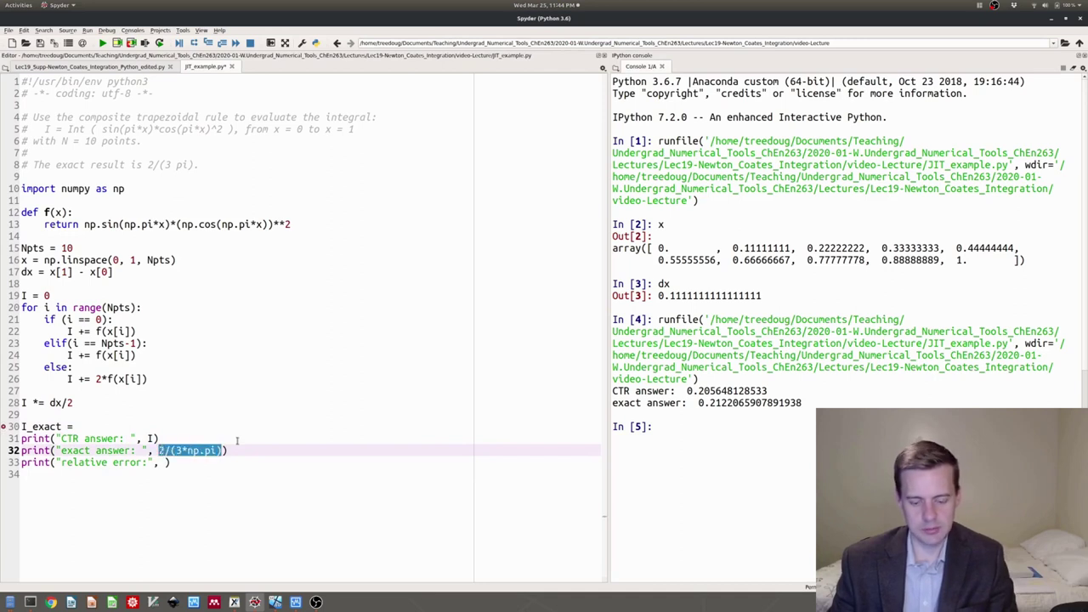
key("Up")
key("Up")
key("Up")
key("Down")
key("ctrl+v")
Step: Tidy the blank line and make the exact-answer print use I_exact instead of the expression
key("Up")
key("Delete")
key("End")
key("Return")
key("Down")
key("Down")
key("End")
key("Left")
key("shift+Left")
key("shift+Left")
key("shift+Left")
key("shift+Left")
key("shift+Left")
key("shift+Left")
key("shift+Left")
key("shift+Left")
key("shift+Left")
key("shift+Left")
key("shift+Left")
type("I_exact")
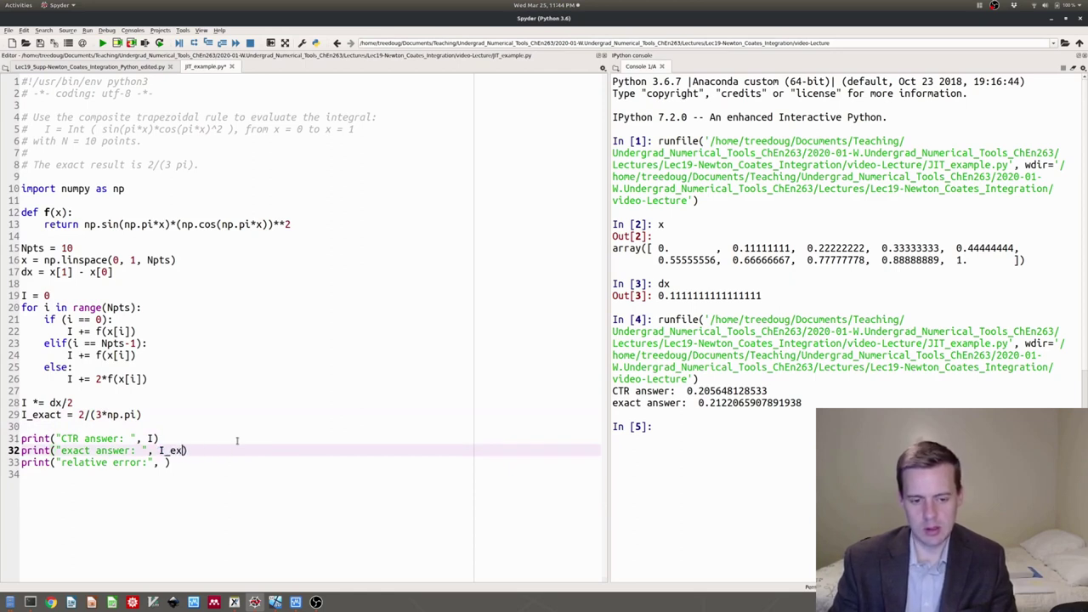
Step: Finish the relative error line as np.abs(I-I_exact)/I_exact without spaces around the minus
key("Down")
type("I")
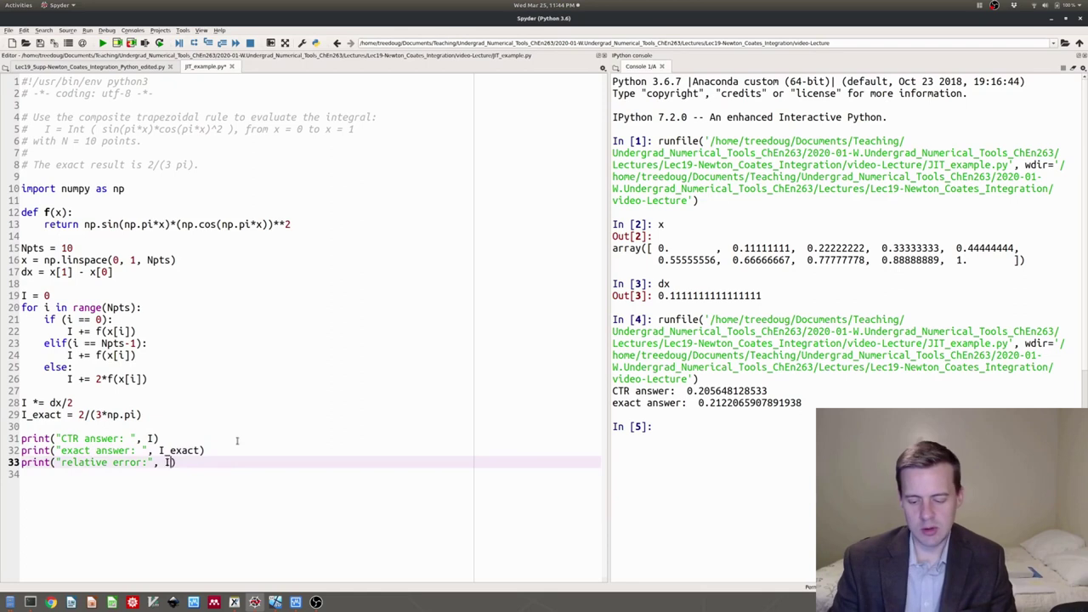
type(" - I_exact")
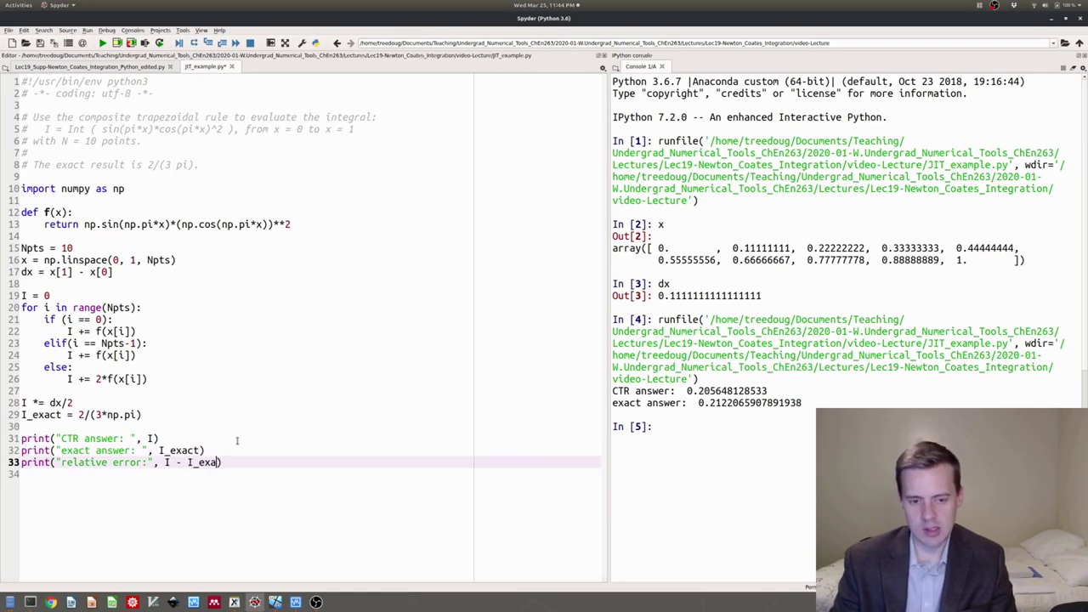
type("/")
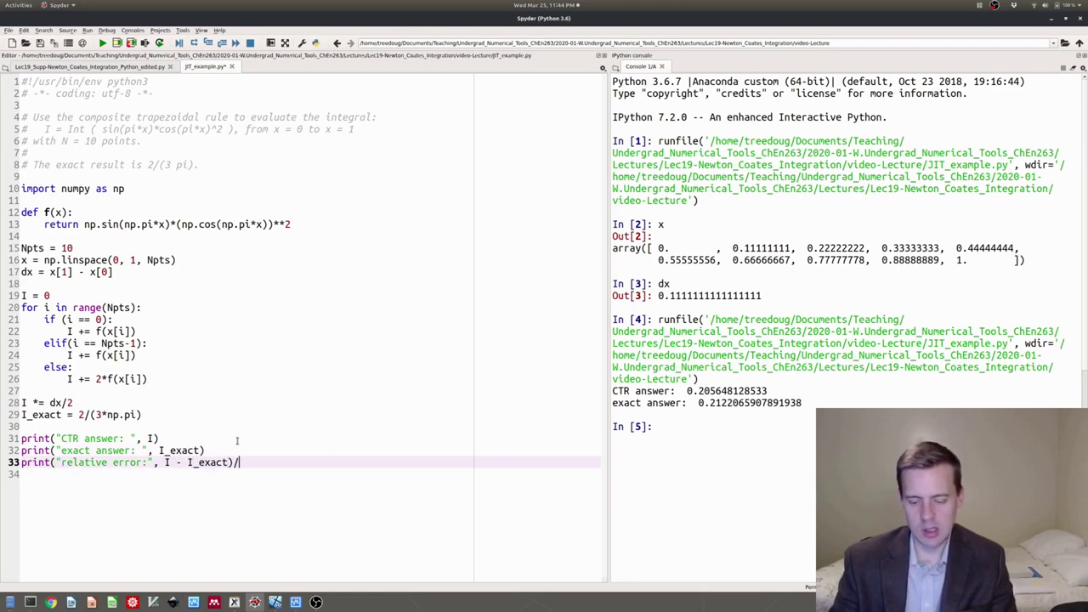
type("I_exact)")
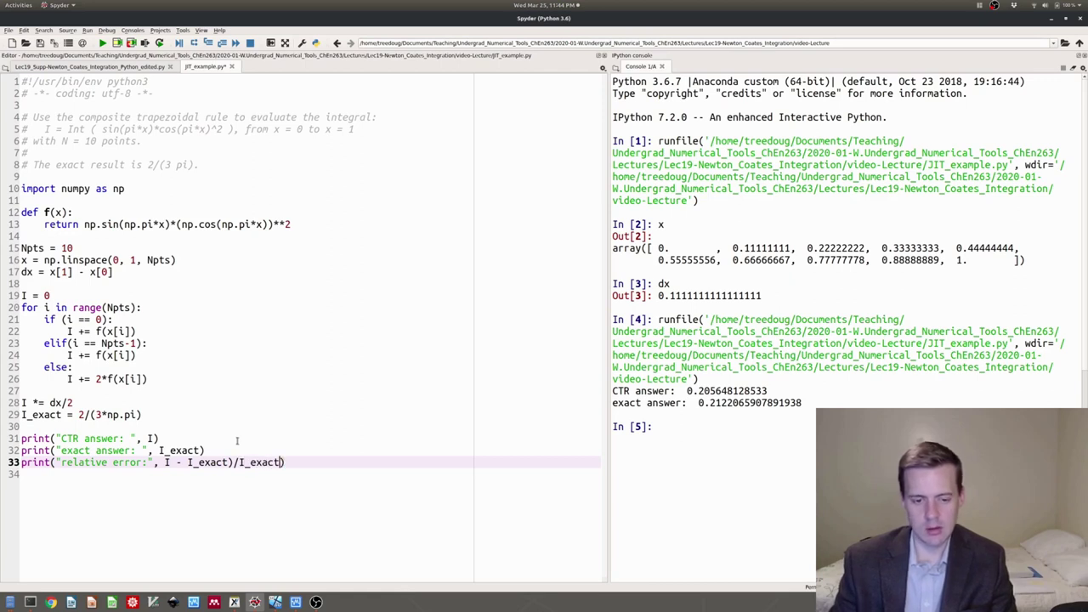
type("(")
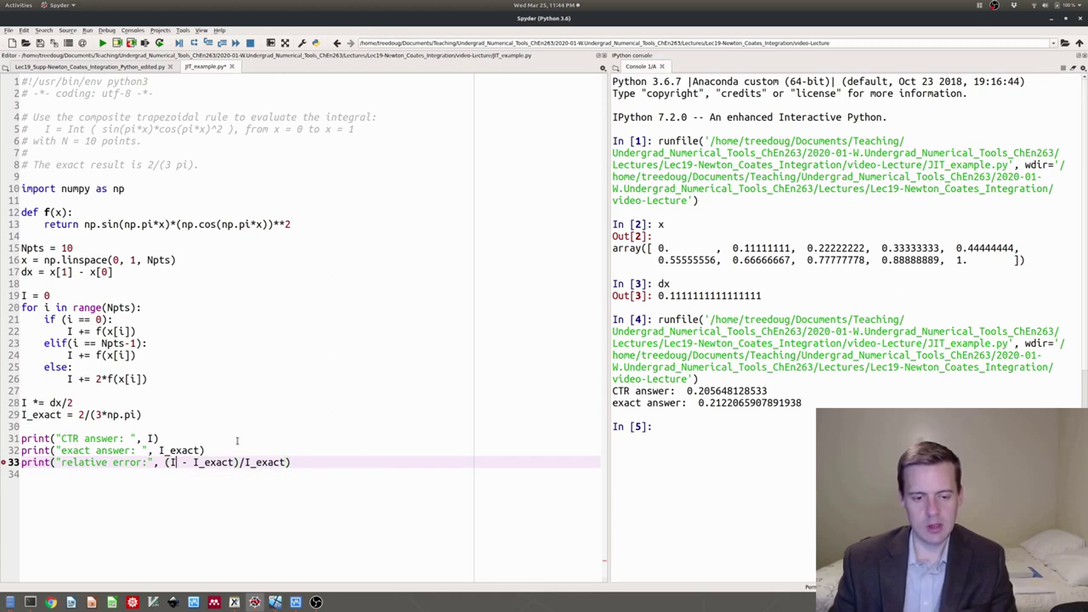
type("np.abs")
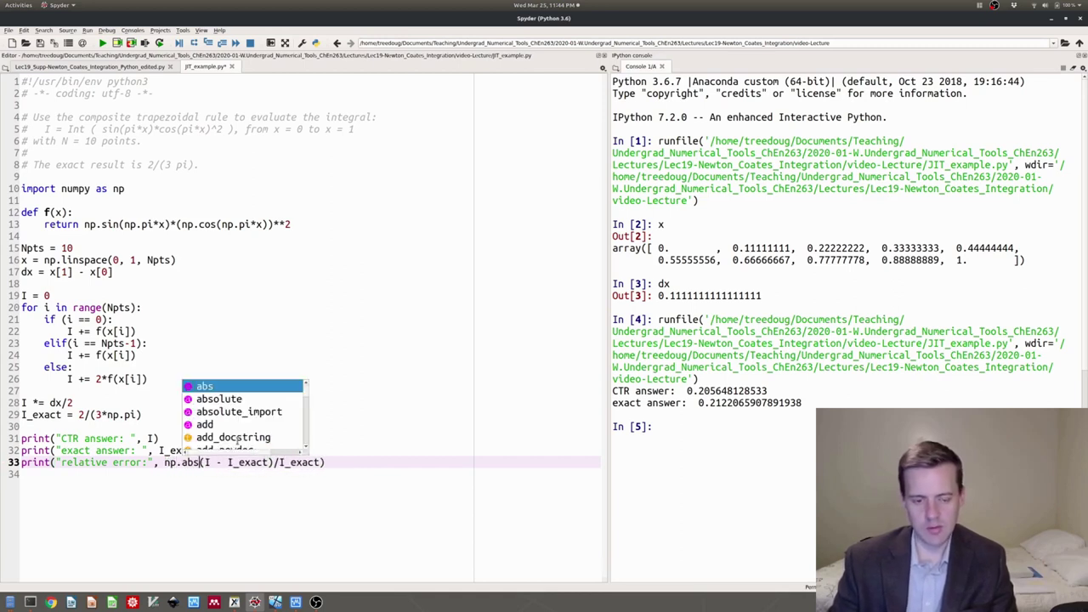
key("Right")
key("Right")
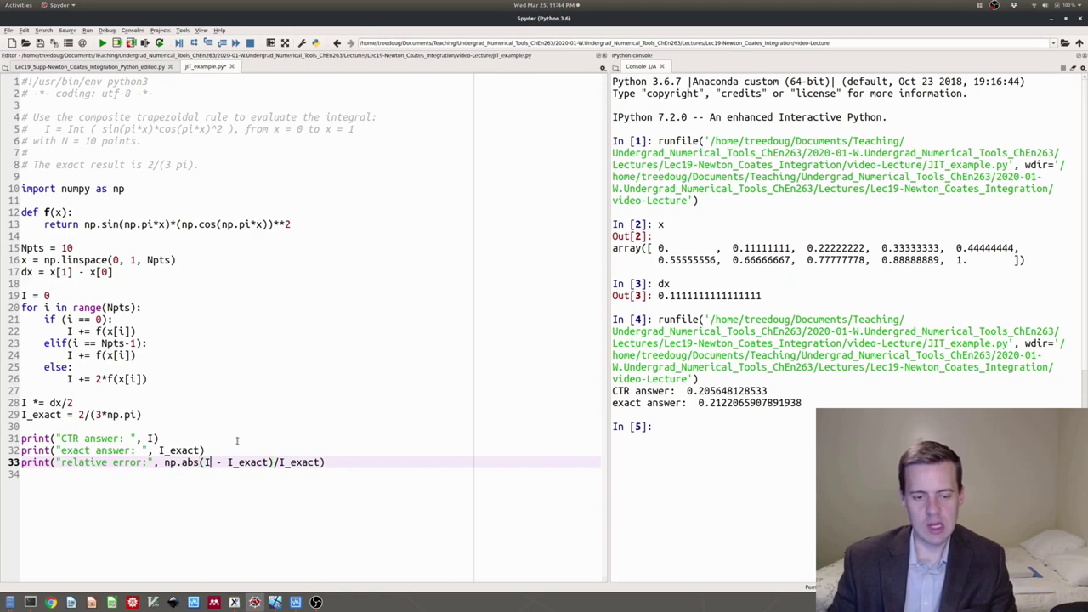
key("Delete")
key("Right")
key("Delete")
key("Up")
key("Up")
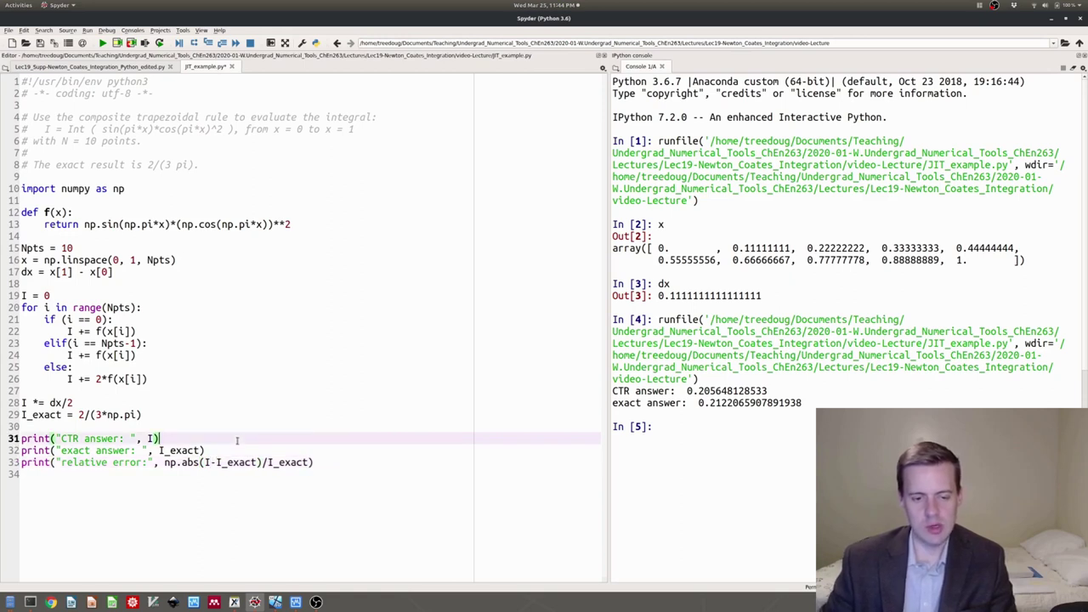
key("Down")
key("Down")
key("Right")
key("Right")
key("Right")
key("Right")
key("Right")
key("Right")
key("Right")
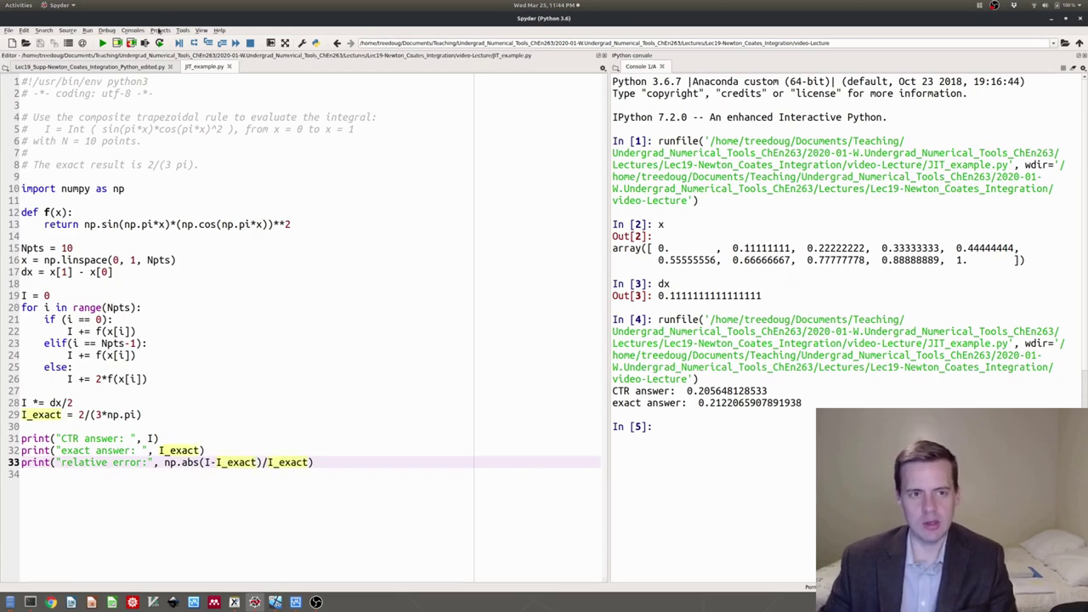
Step: Run the script to see the relative error, then save and rerun with Npts = 20
left_click(102, 43)
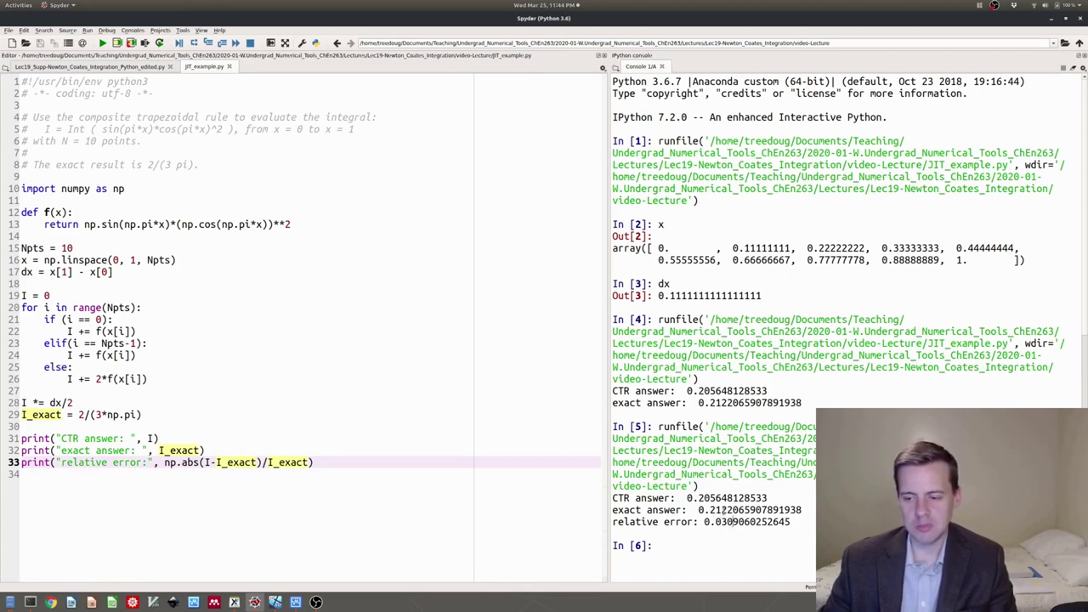
left_click(131, 400)
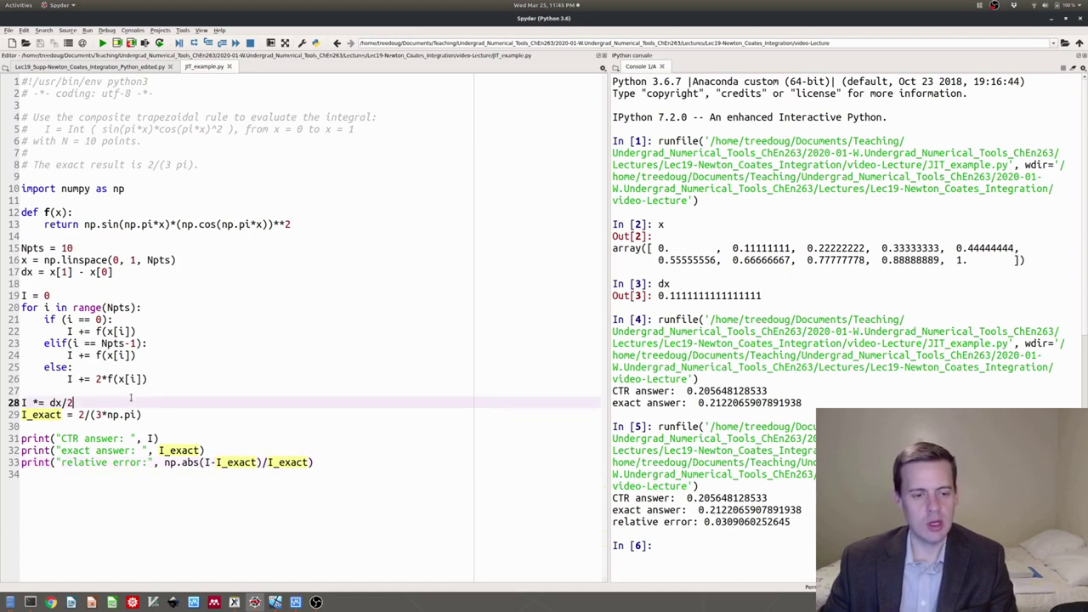
left_click(68, 248)
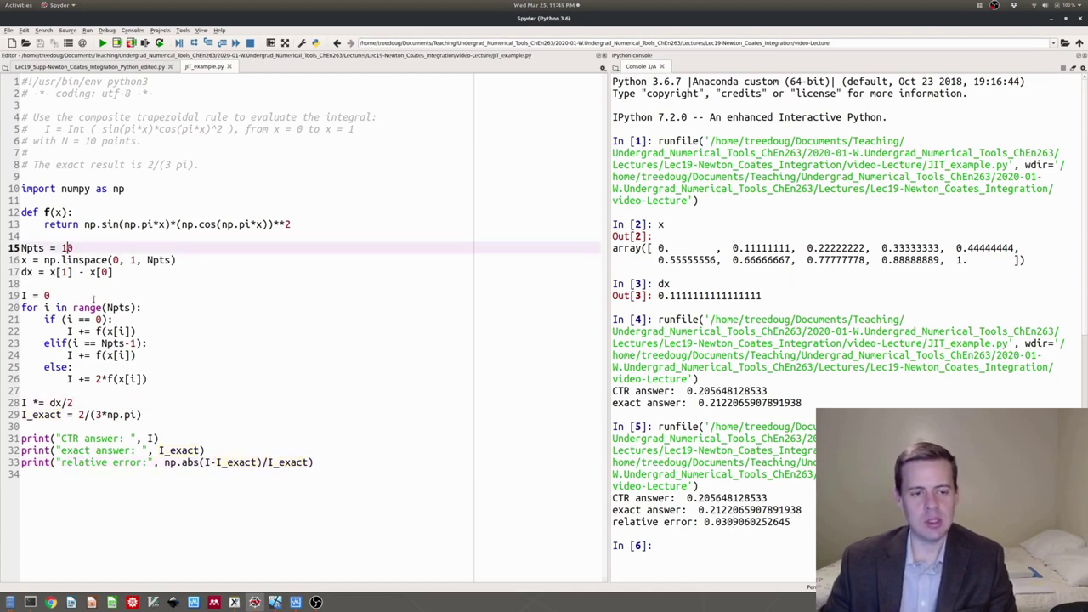
key("BackSpace")
type("2")
key("ctrl+s")
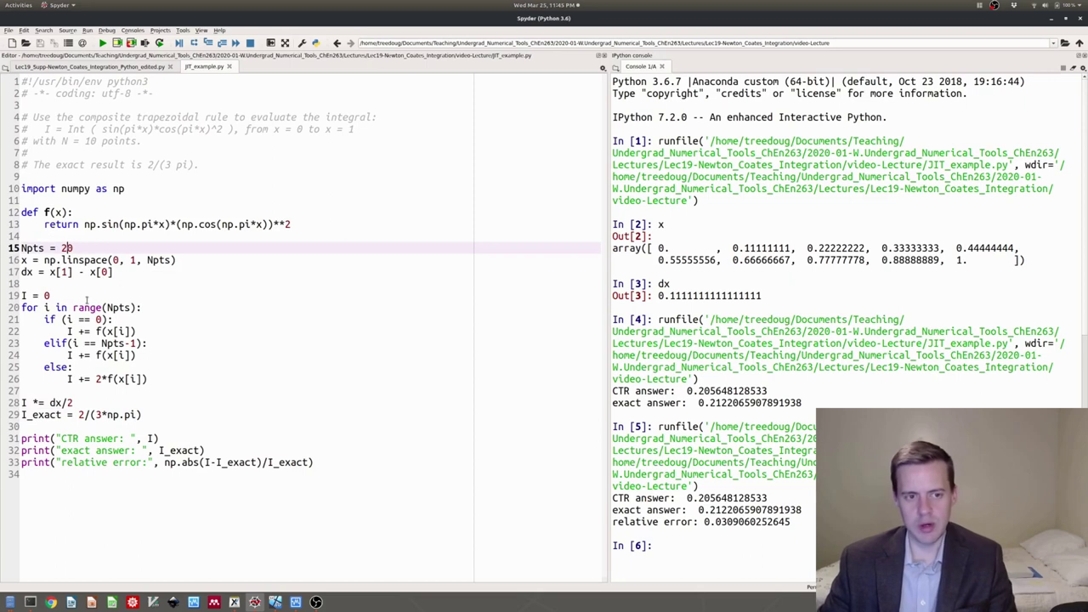
left_click(102, 42)
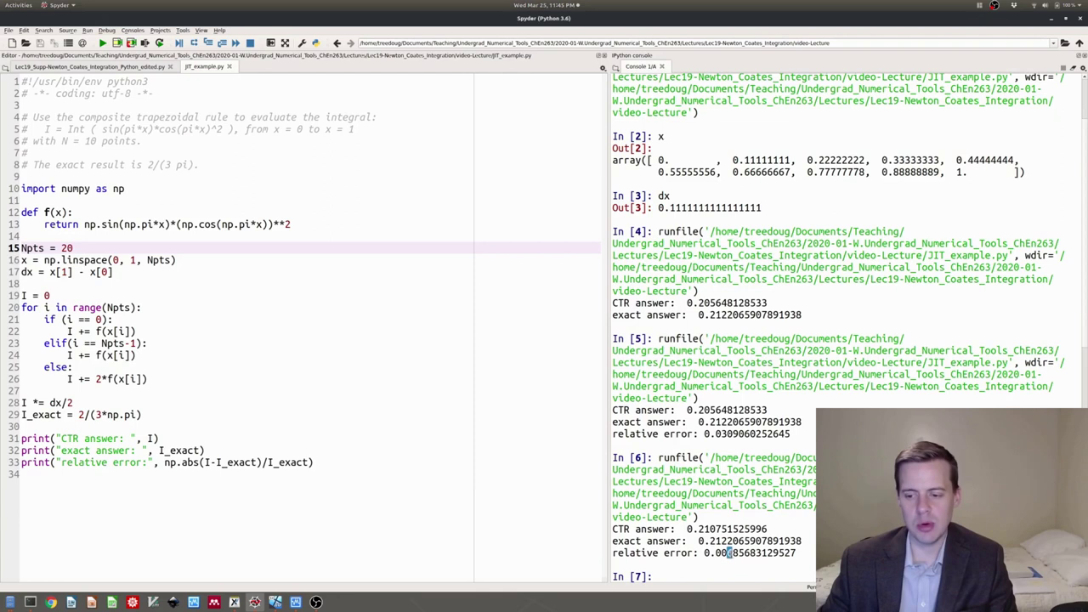
Step: Rerun with Npts = 50 and highlight the changed CTR digits of 0.211988410825
left_click(67, 247)
key("BackSpace")
type("5")
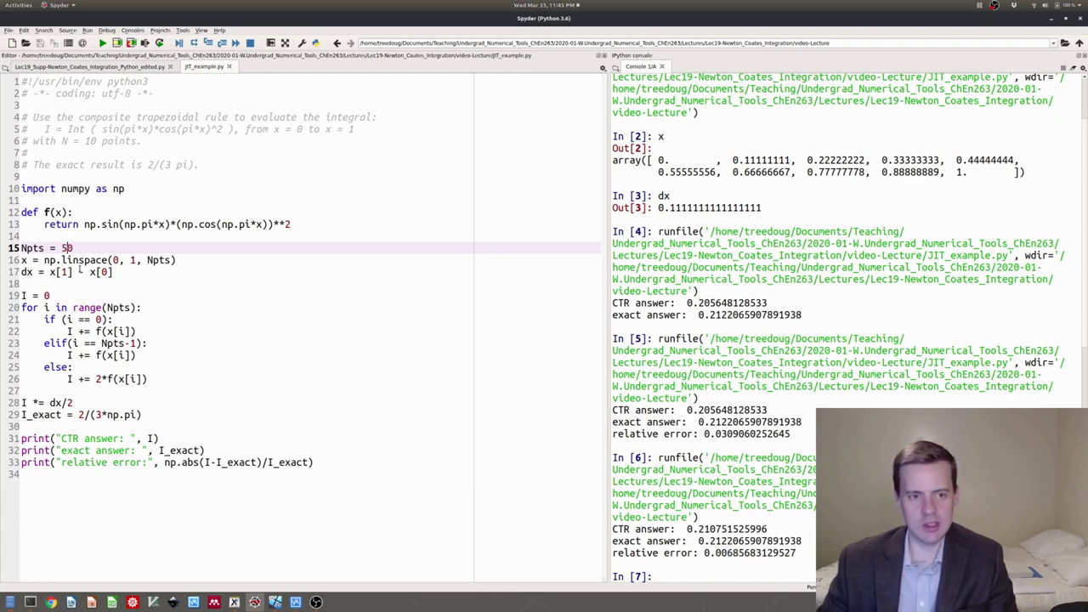
left_click(102, 42)
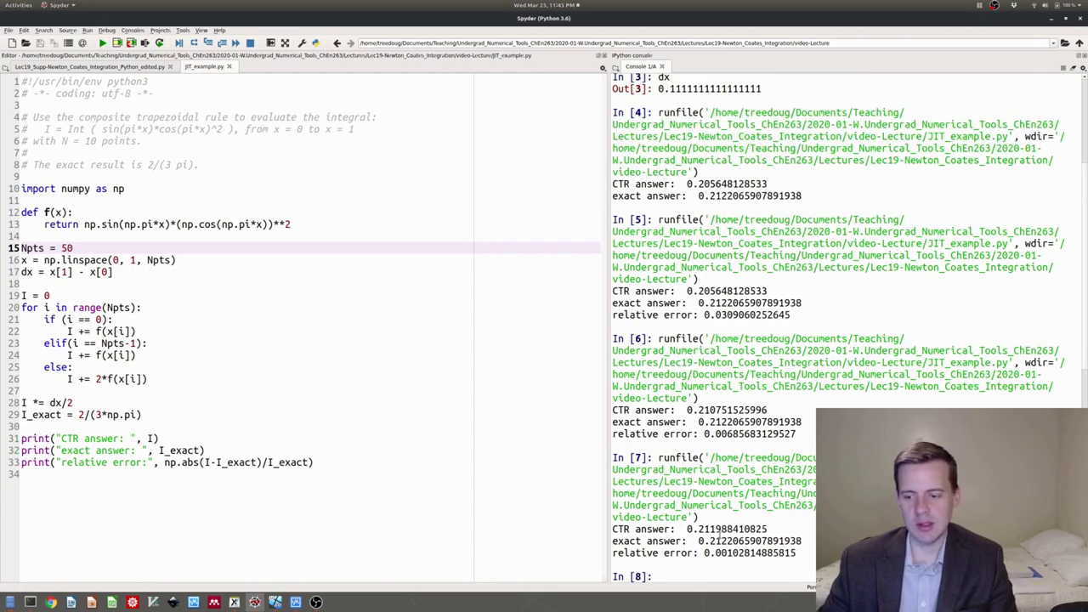
left_click_drag(709, 533, 720, 529)
left_click(721, 529)
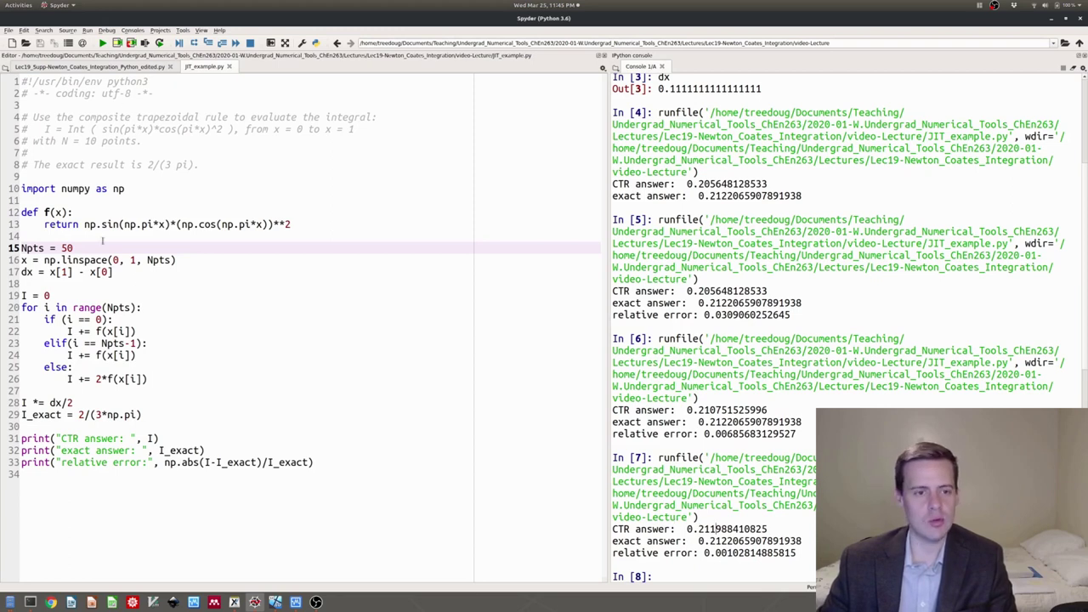
Step: Run with Npts = 100, compare relative error 0.000251779516302, then switch to Excel
type("0")
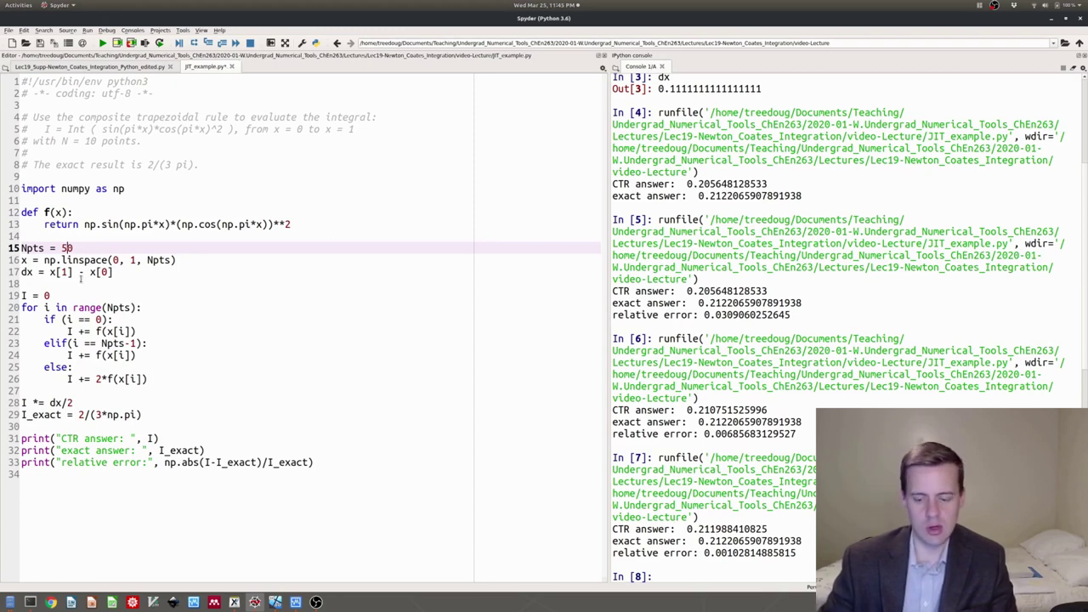
key("BackSpace")
key("BackSpace")
type("100")
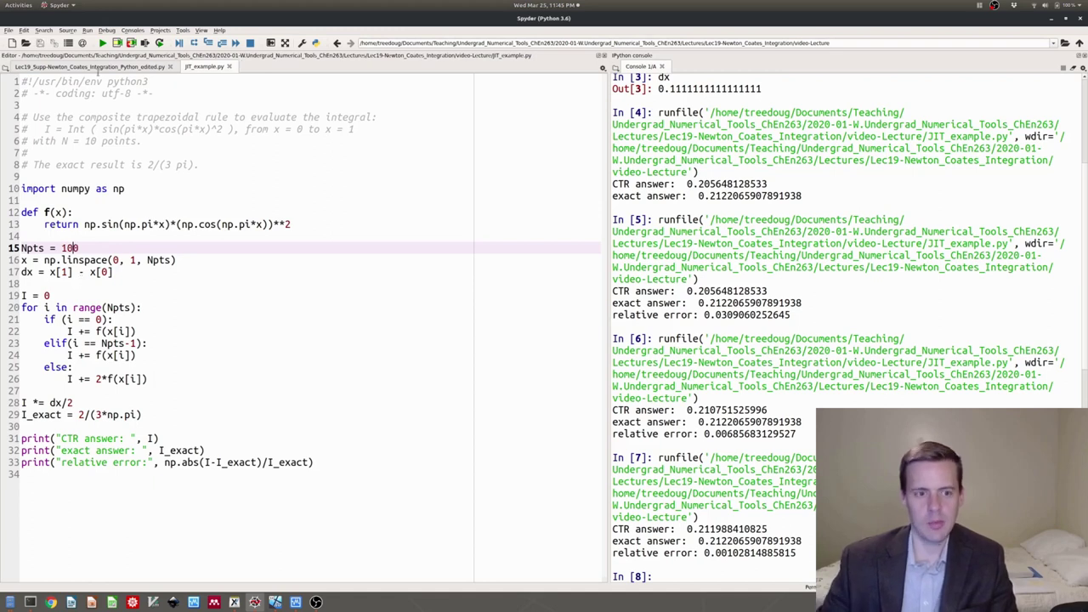
left_click(103, 43)
left_click_drag(738, 554, 733, 540)
left_click(737, 553)
left_click(732, 541)
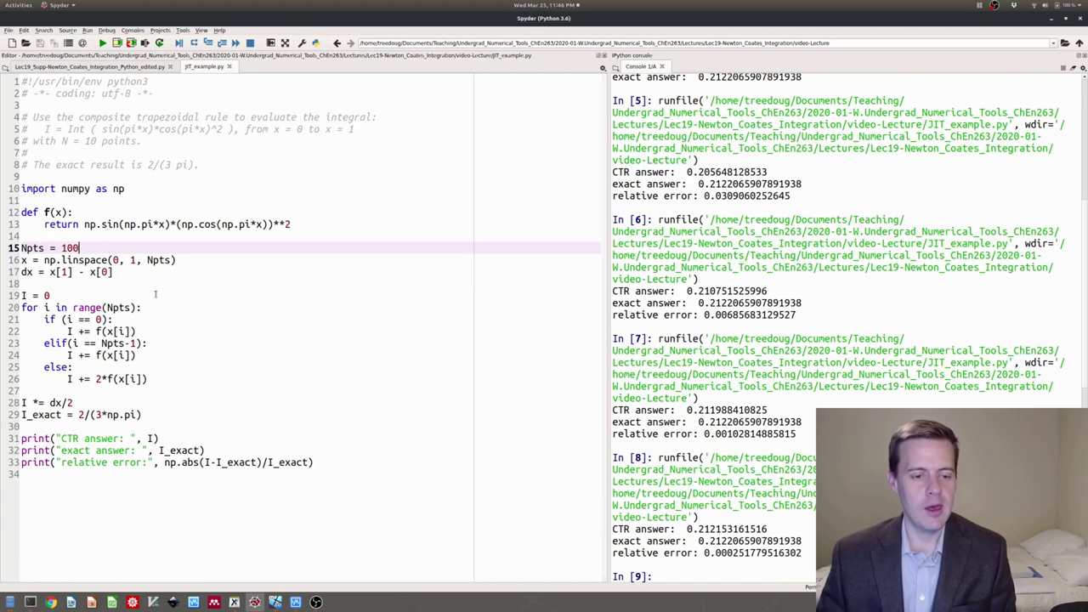
left_click(156, 286)
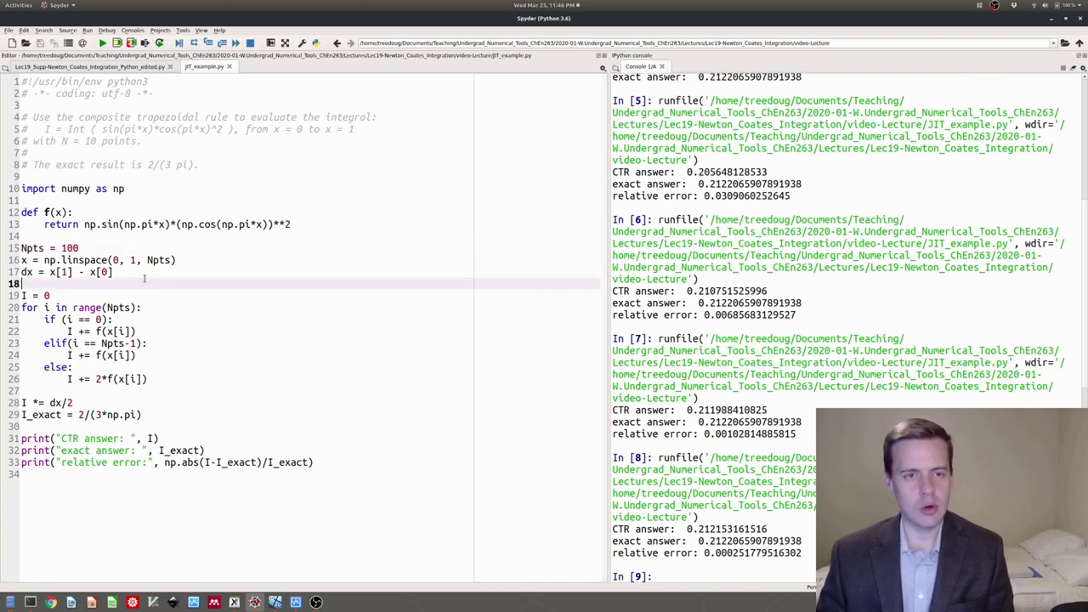
key("alt+Tab")
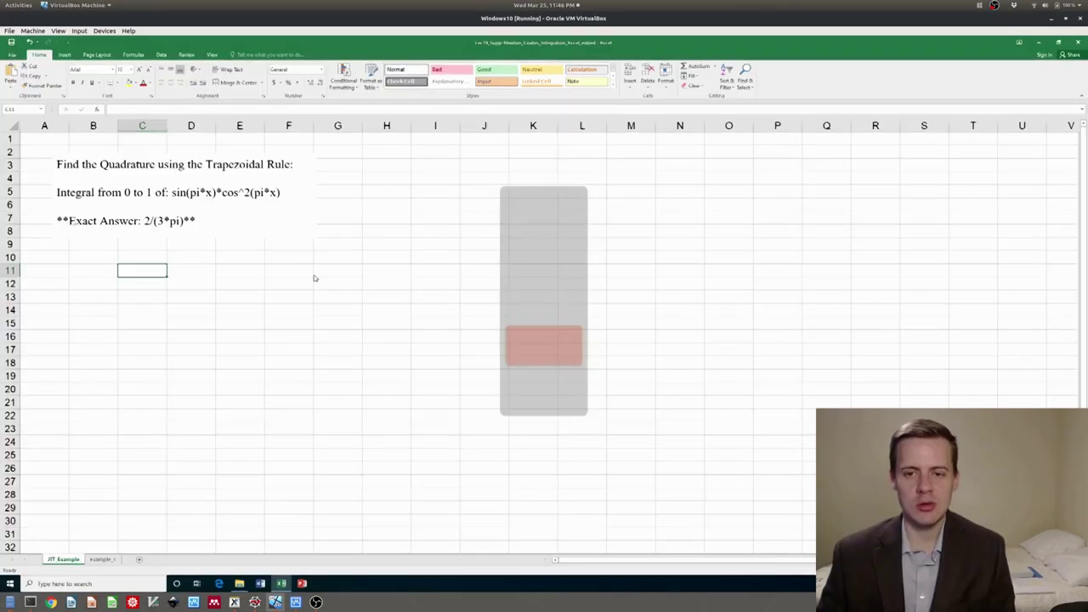
Step: Put the heading i in cell B11 below the problem statement
left_click(93, 258)
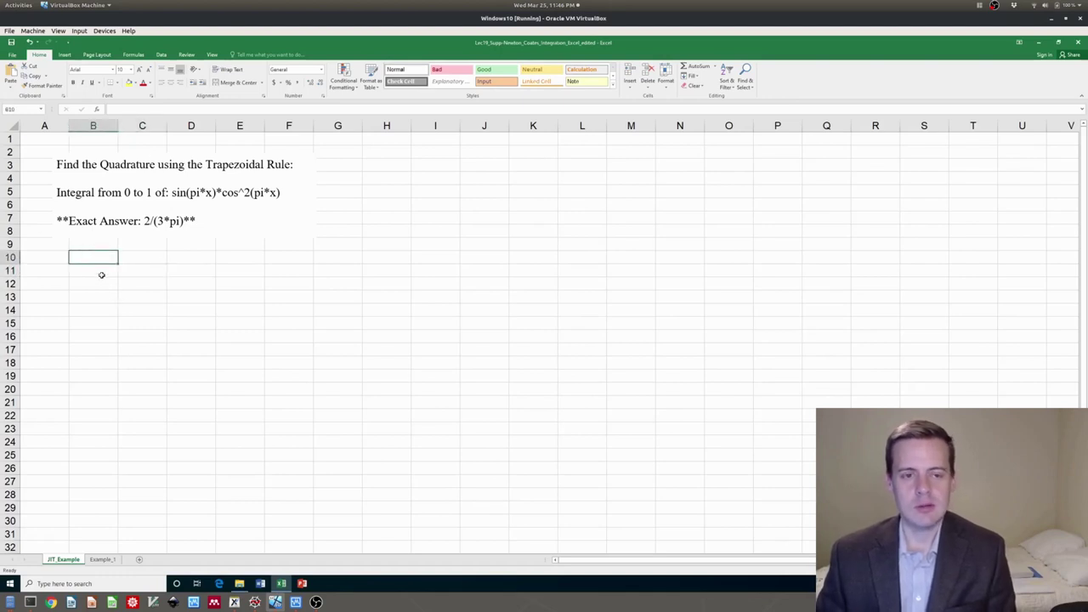
left_click(101, 275)
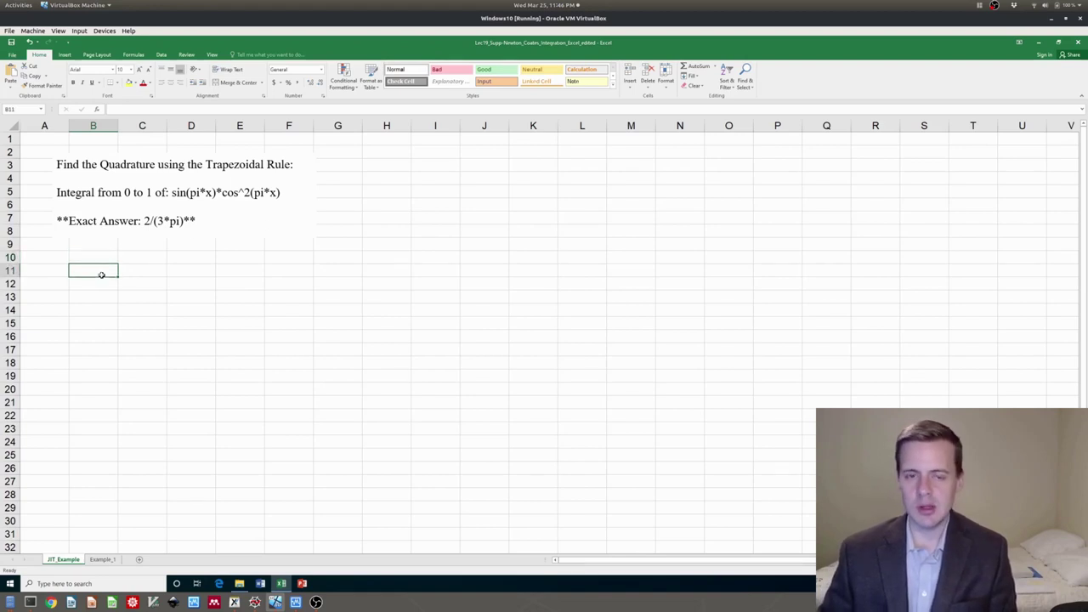
key("alt+Tab")
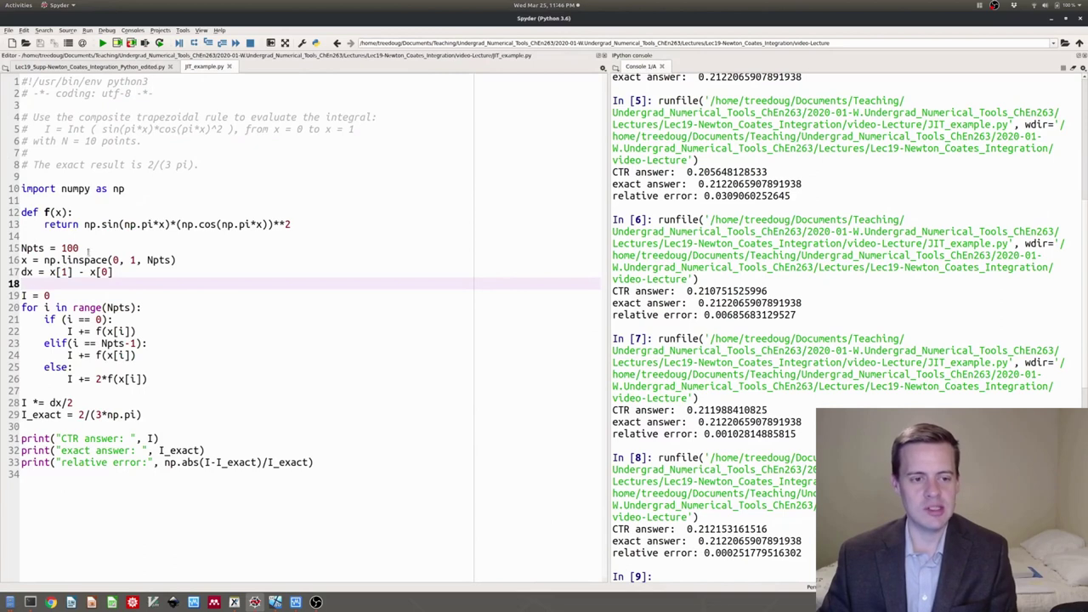
key("alt+Tab")
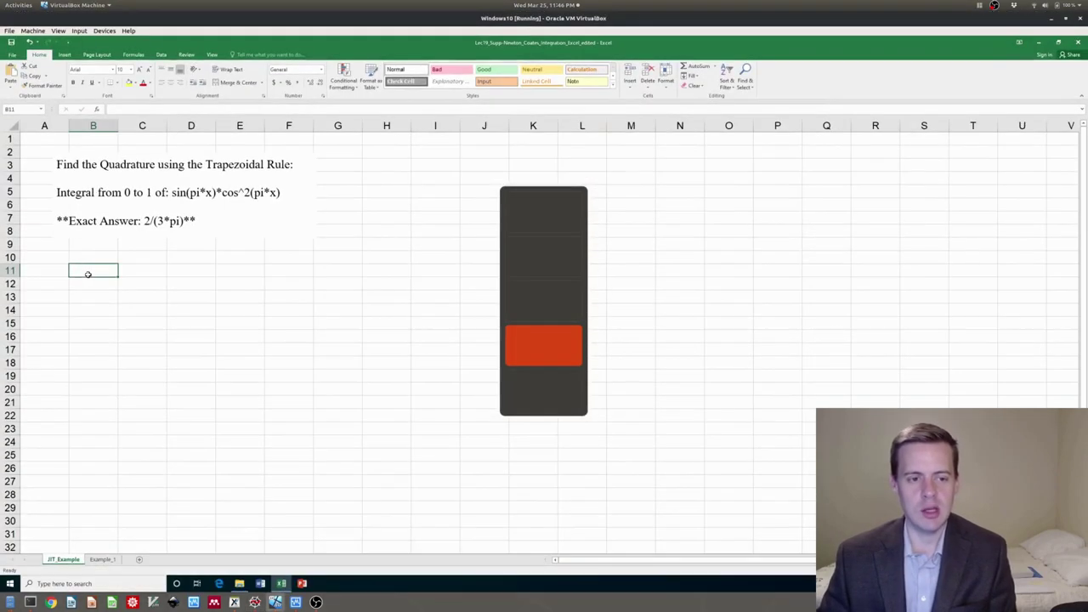
type("i")
key("Return")
Step: Fill B12:B21 with 0 through 9 by extending a 0, 1, 2 series and deleting the extra 10
type("0")
key("Return")
type("1")
key("Return")
type("2")
key("Return")
left_click_drag(93, 283, 111, 417)
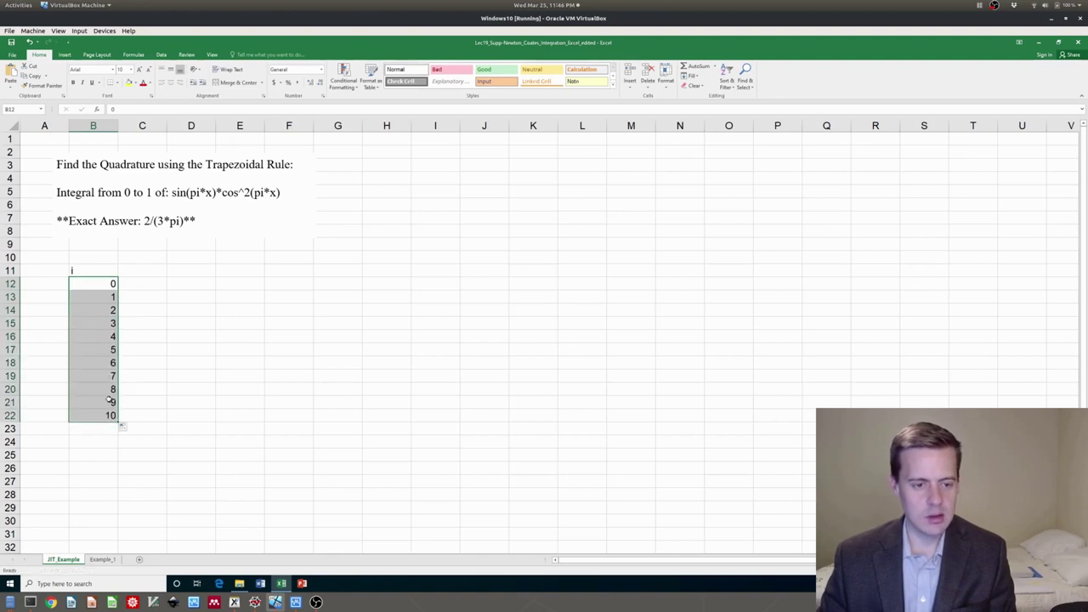
left_click(109, 416)
key("Delete")
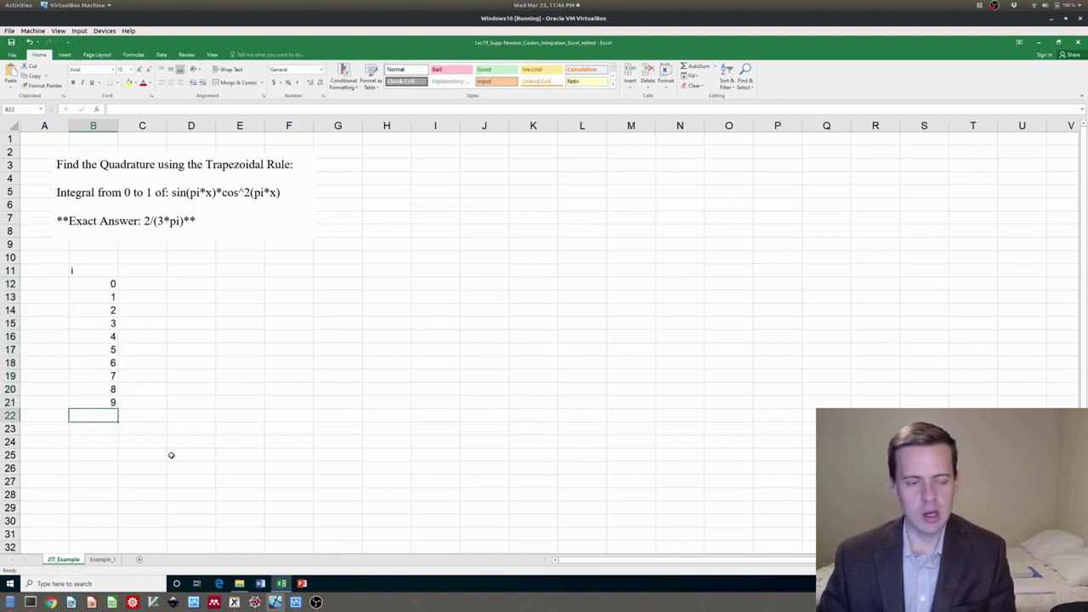
Step: Add the heading x in C11 beside the i column
key("alt+Tab")
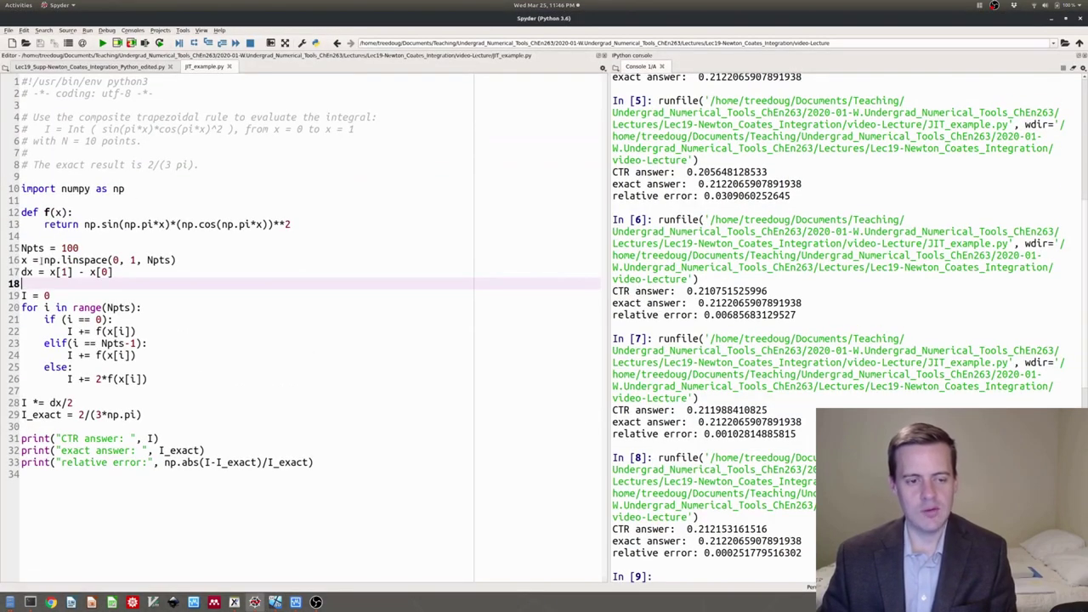
key("alt+Tab")
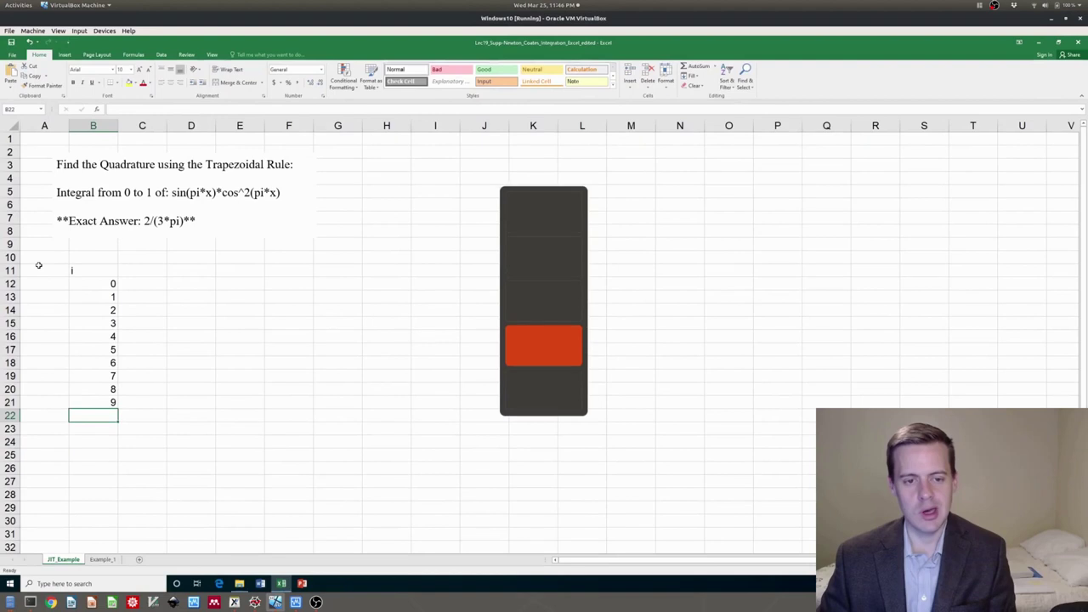
key("Up")
key("Up")
key("Up")
key("Up")
key("Up")
key("Up")
key("Up")
key("Up")
key("Up")
key("Up")
key("Up")
key("Up")
key("Down")
key("Right")
type("x")
key("Return")
key("Up")
key("Left")
key("Right")
key("Down")
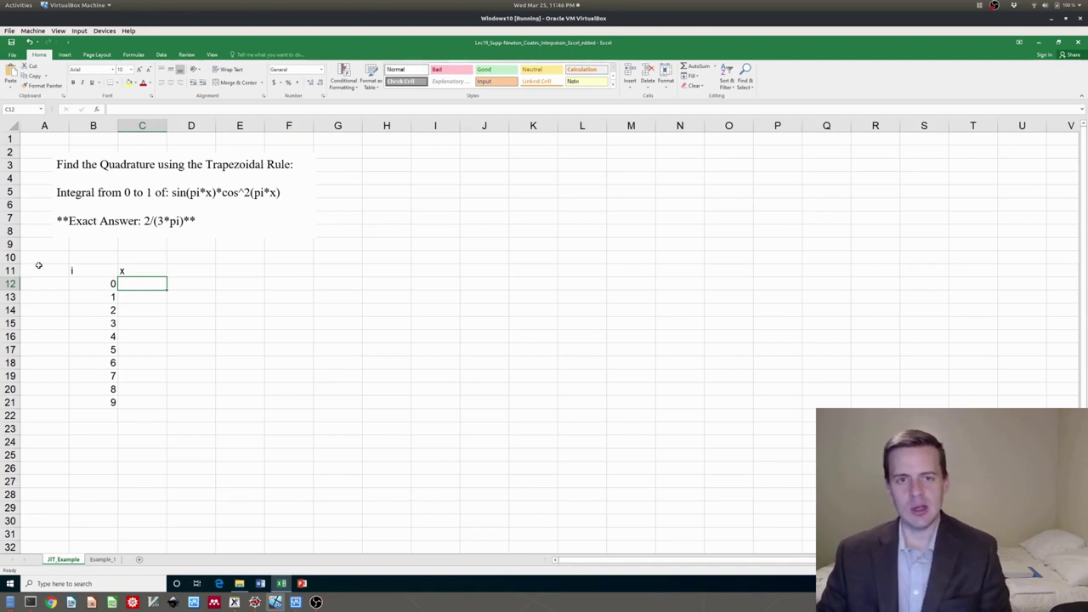
Step: Enter the formula =(1-0)/(10-1)*B12 in C12
key("Up")
key("Up")
key("Left")
key("Down")
key("Down")
key("Right")
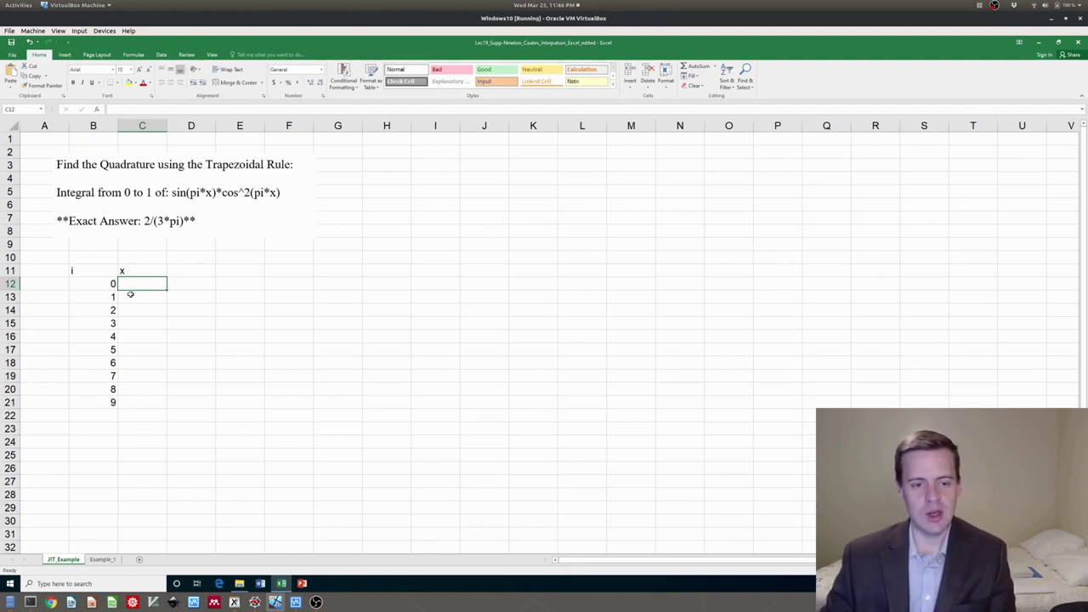
type("=(")
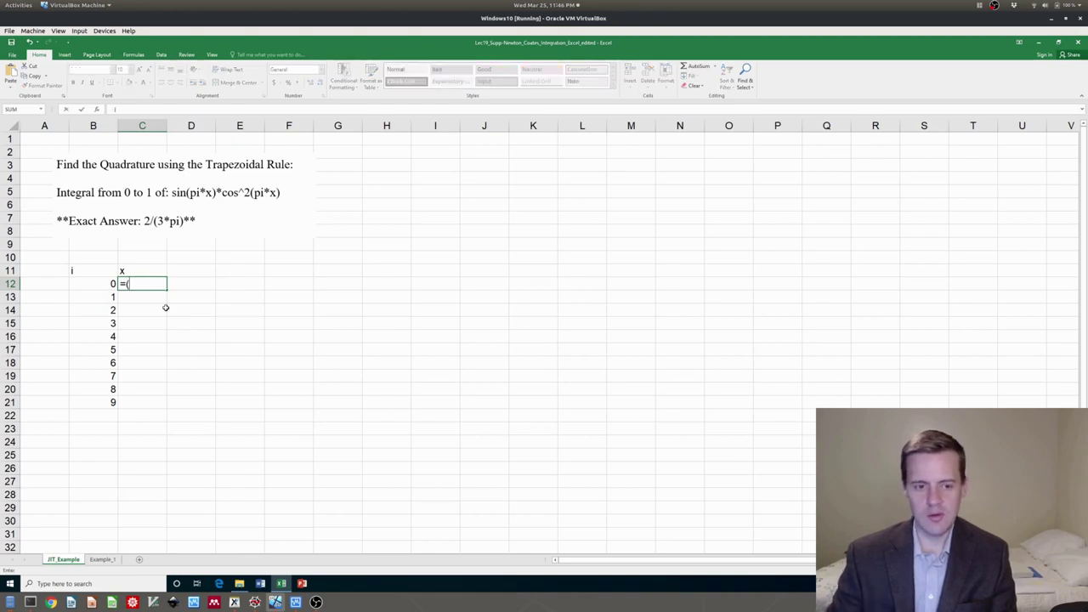
type("1-0)")
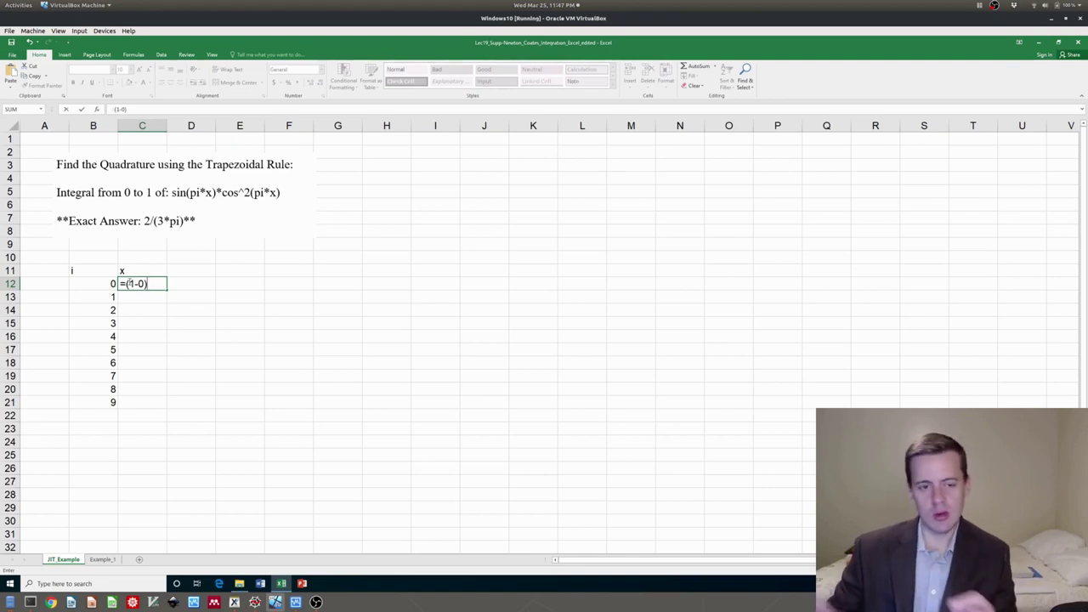
type("/()")
key("Return")
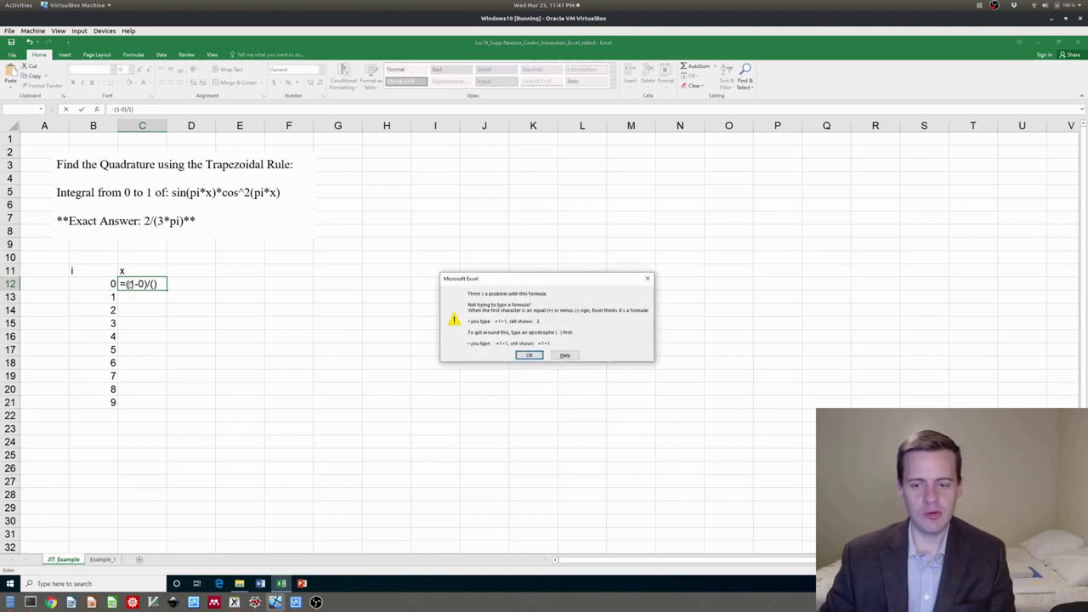
key("Return")
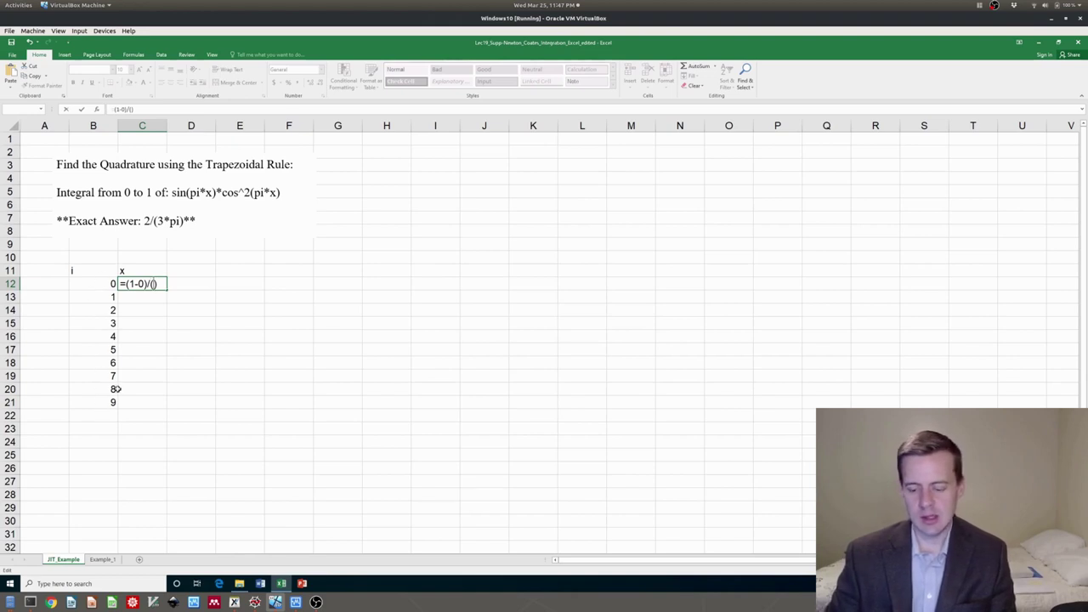
type("1)")
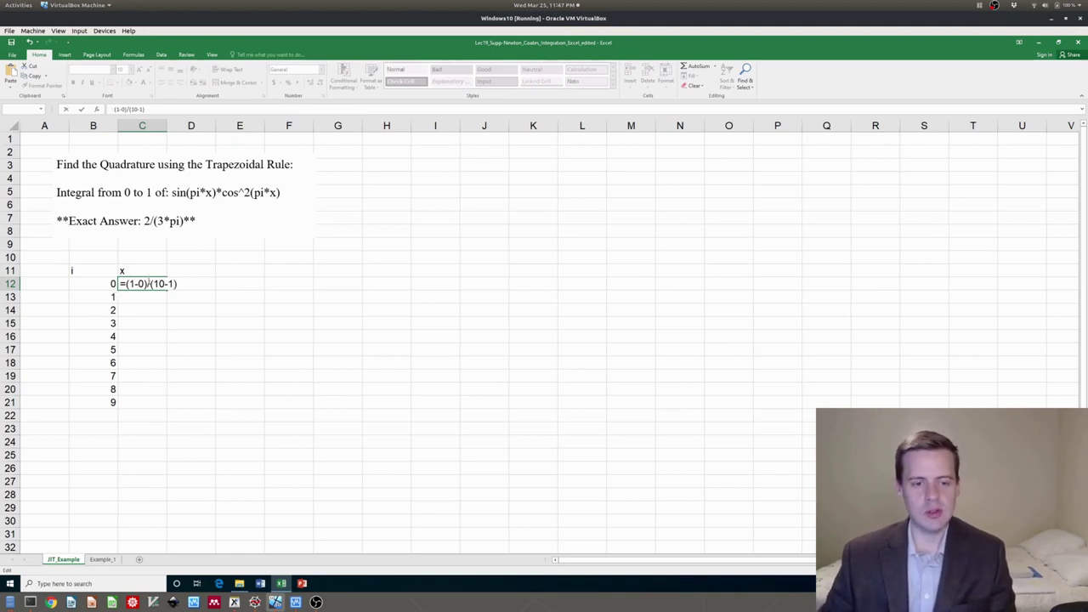
type("*")
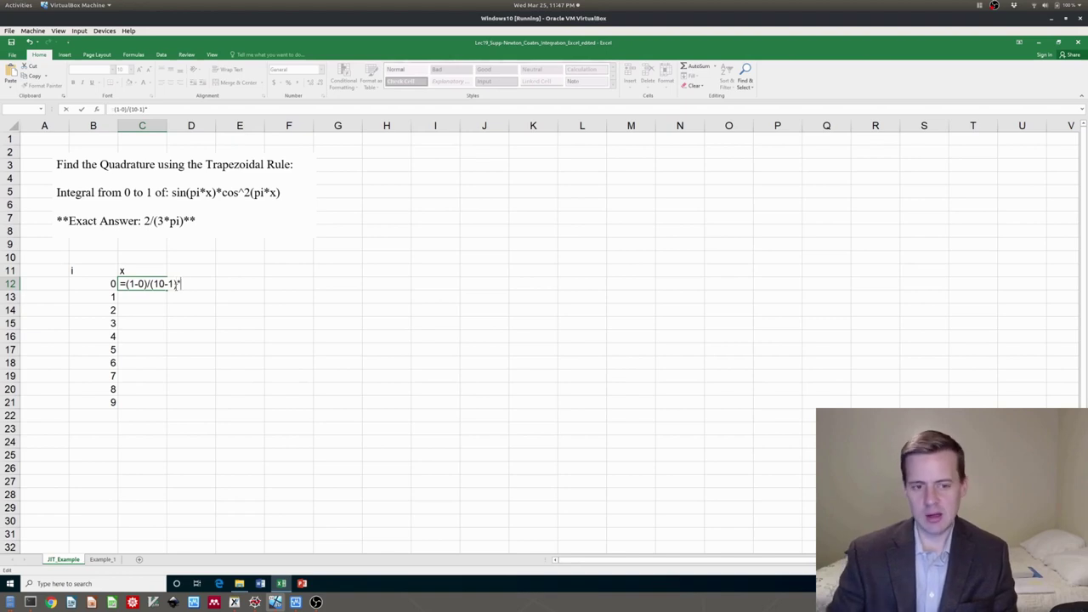
left_click(108, 284)
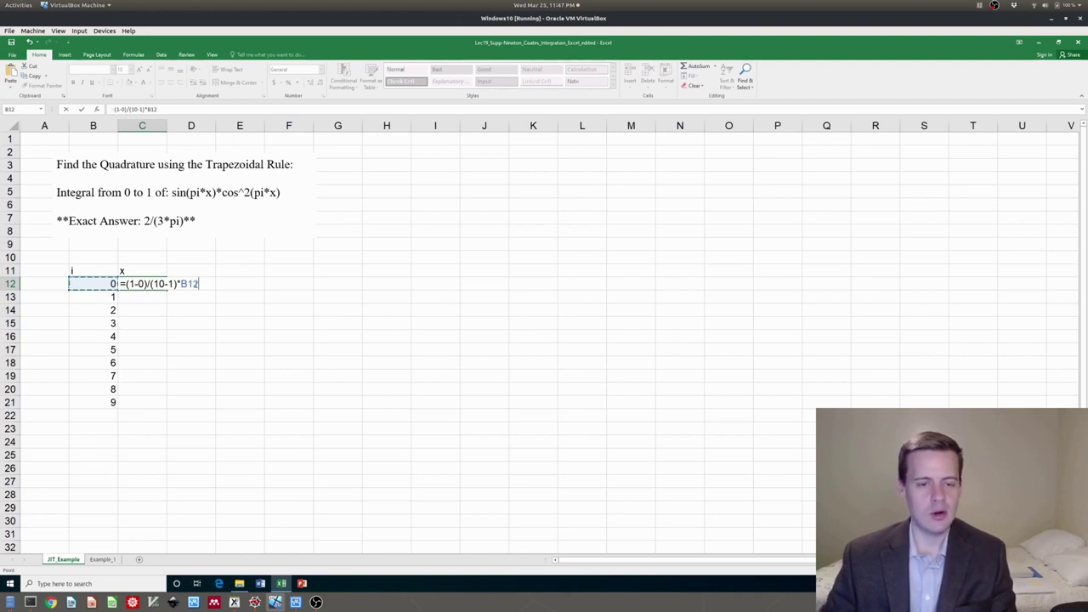
key("Return")
Step: Copy the x formula down column C through C21, giving values from 0 to 1
left_click(159, 285)
key("ctrl+c")
key("Down")
key("ctrl+v")
key("Down")
key("ctrl+v")
key("Down")
key("ctrl+v")
key("Down")
key("ctrl+v")
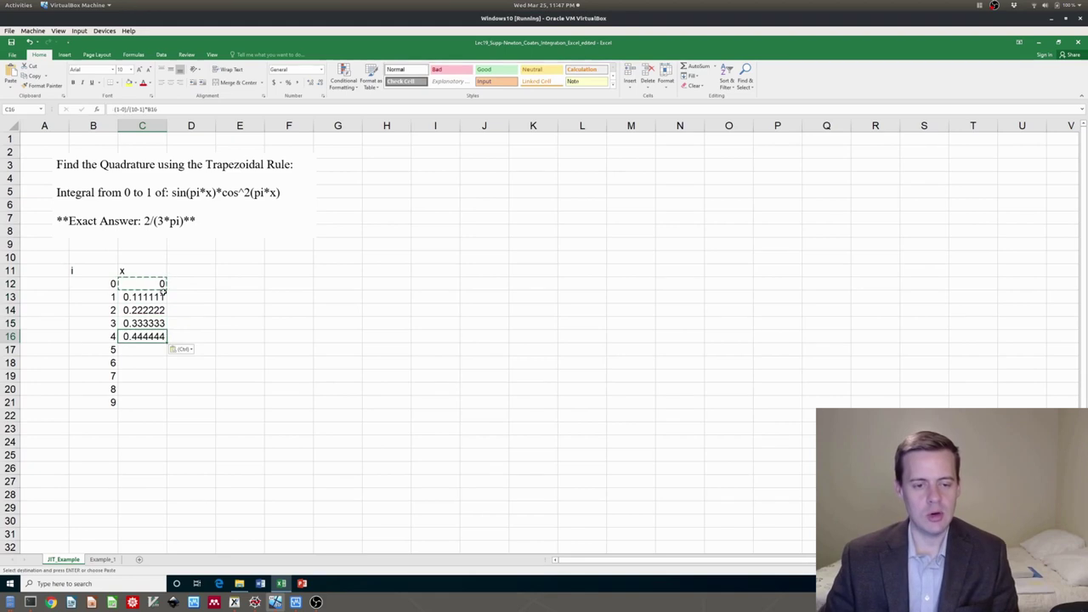
left_click(155, 286)
left_click_drag(153, 317, 156, 338)
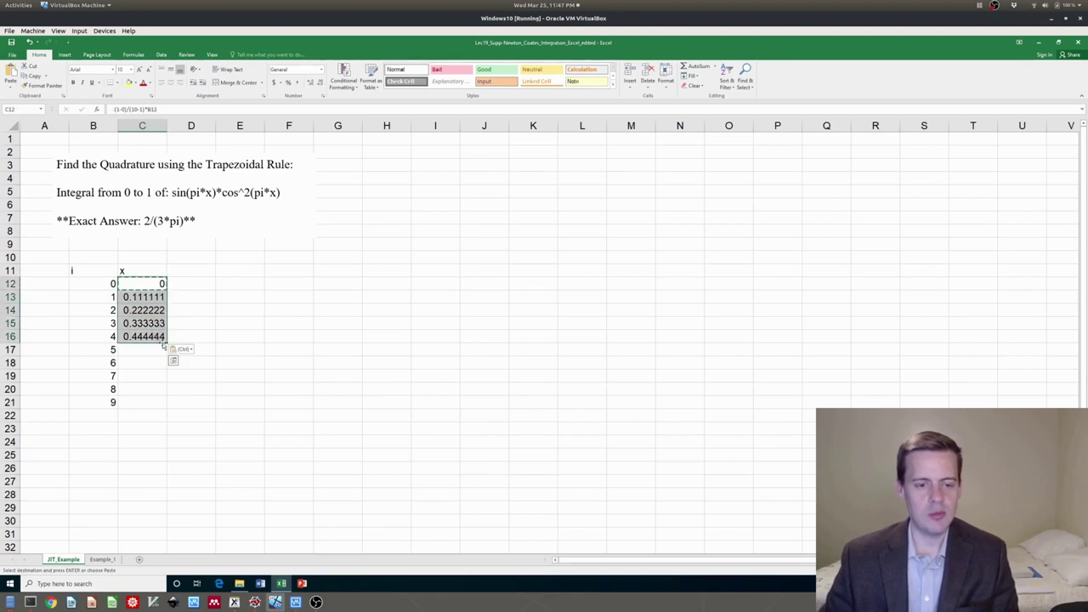
left_click_drag(154, 387, 161, 406)
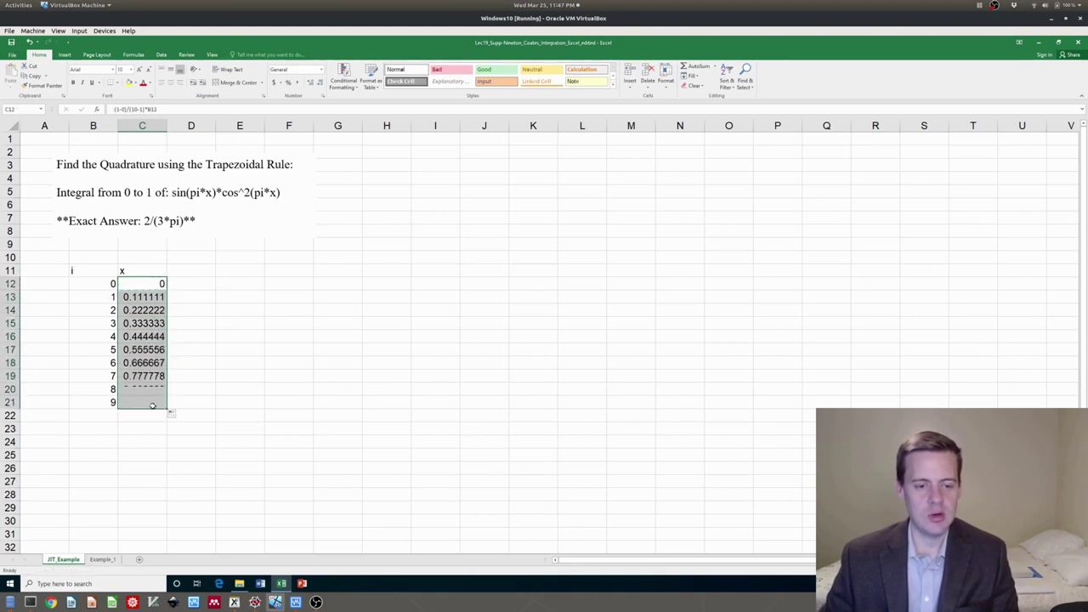
left_click(162, 405)
Step: Check the x formulas in C12 through C21
left_click(151, 286)
left_click(146, 410)
left_click(152, 300)
left_click(153, 309)
left_click(156, 323)
left_click(153, 336)
left_click(146, 362)
left_click(135, 401)
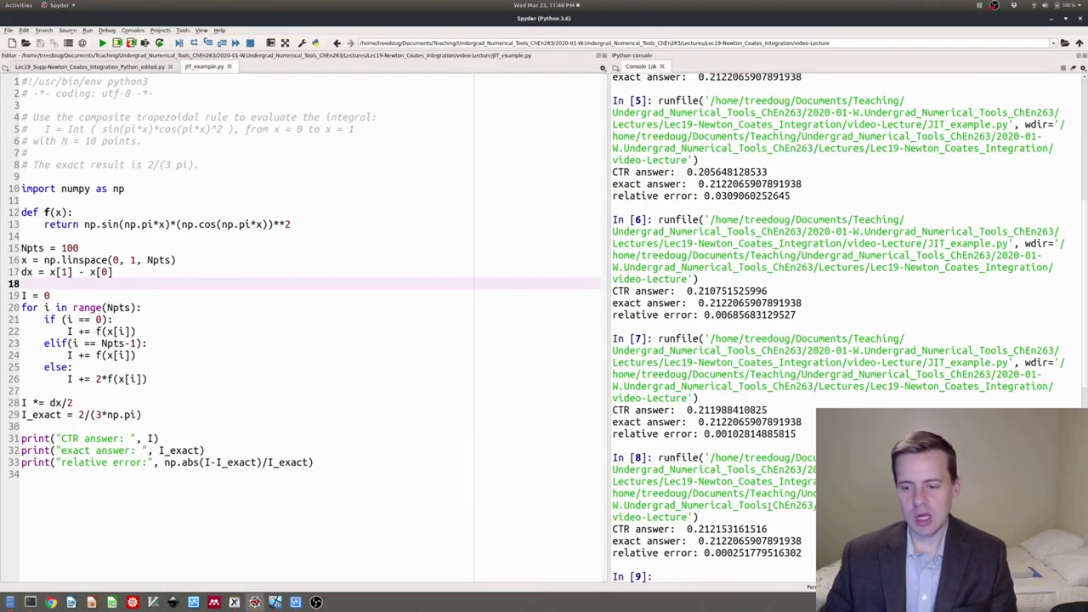
Step: Set Npts to 10, rerun the trapezoid script, and print the x grid points in the console
left_click(75, 247)
key("BackSpace")
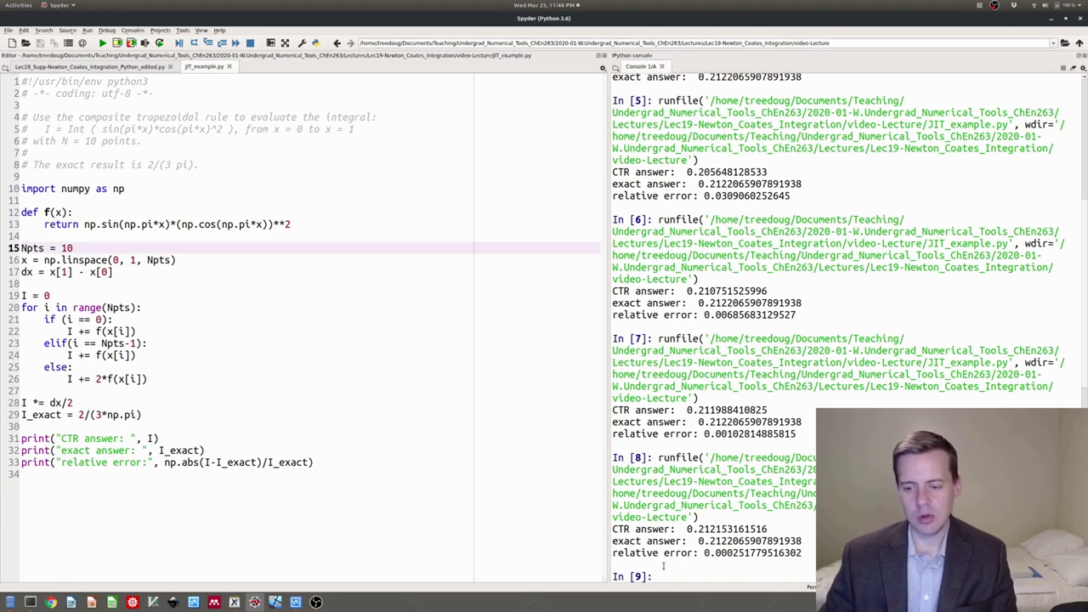
key("F5")
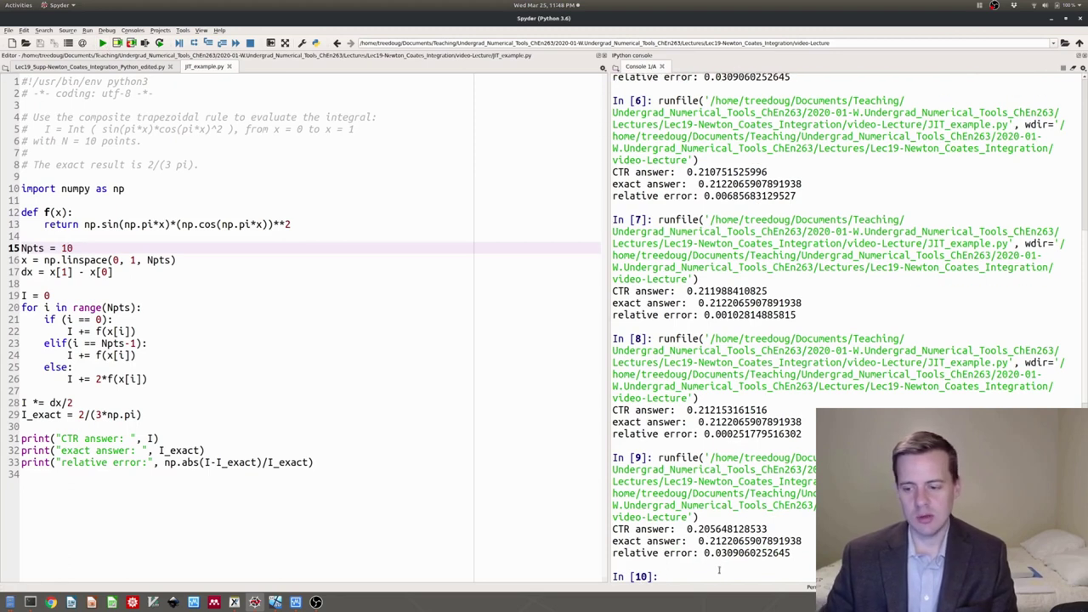
key("Return")
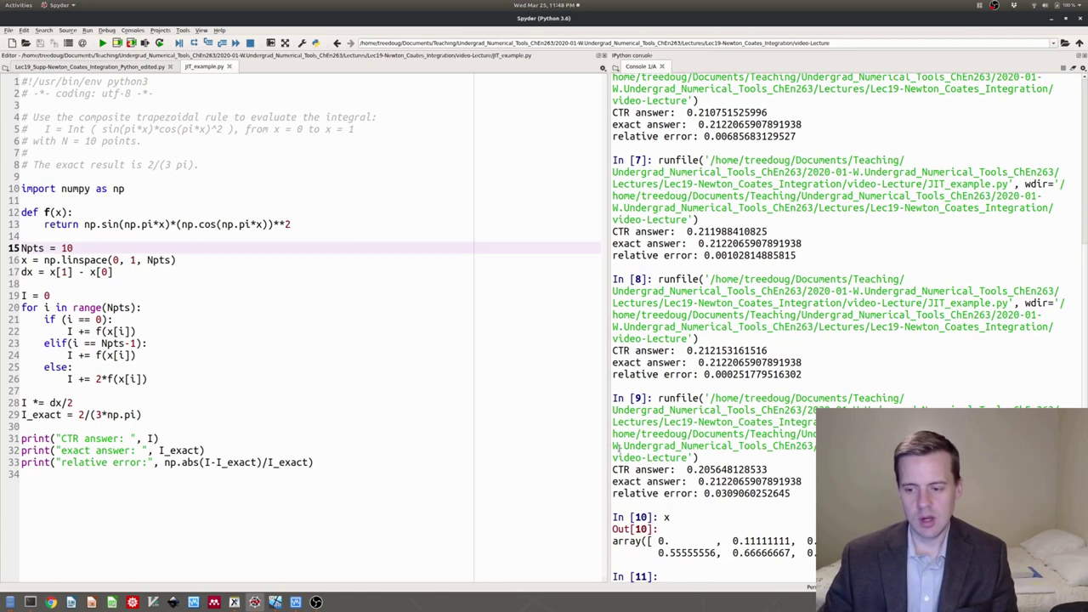
Step: Back in Excel, select cell D11 for a new column header
key("alt+Tab")
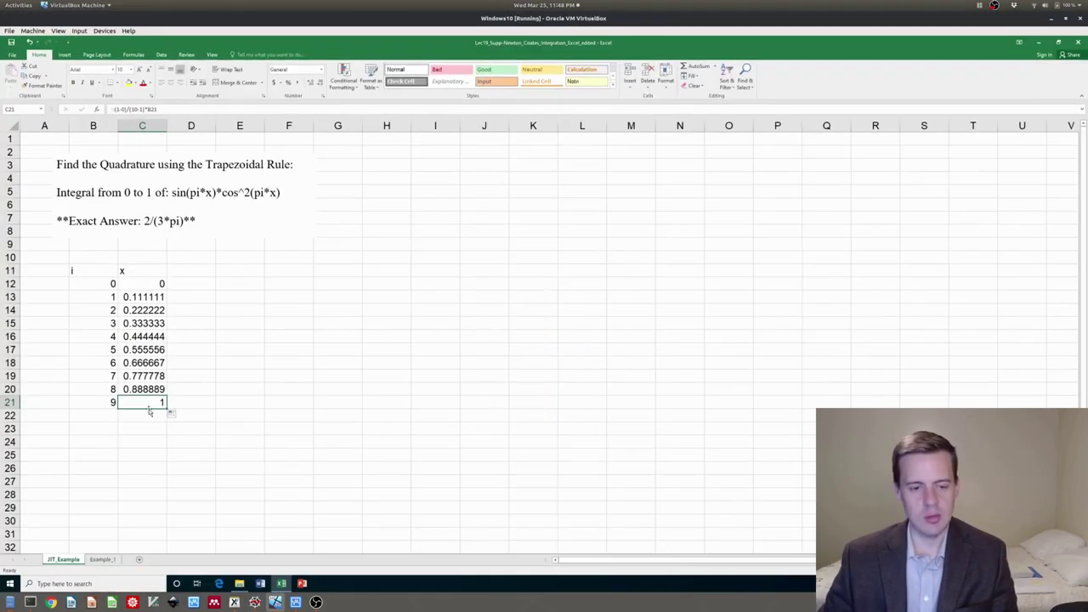
left_click(183, 337)
key("Up")
key("Up")
key("Up")
key("Up")
key("Up")
Step: Label column D 'f(x)' and check the function definition in the Spyder script
type("f(x)")
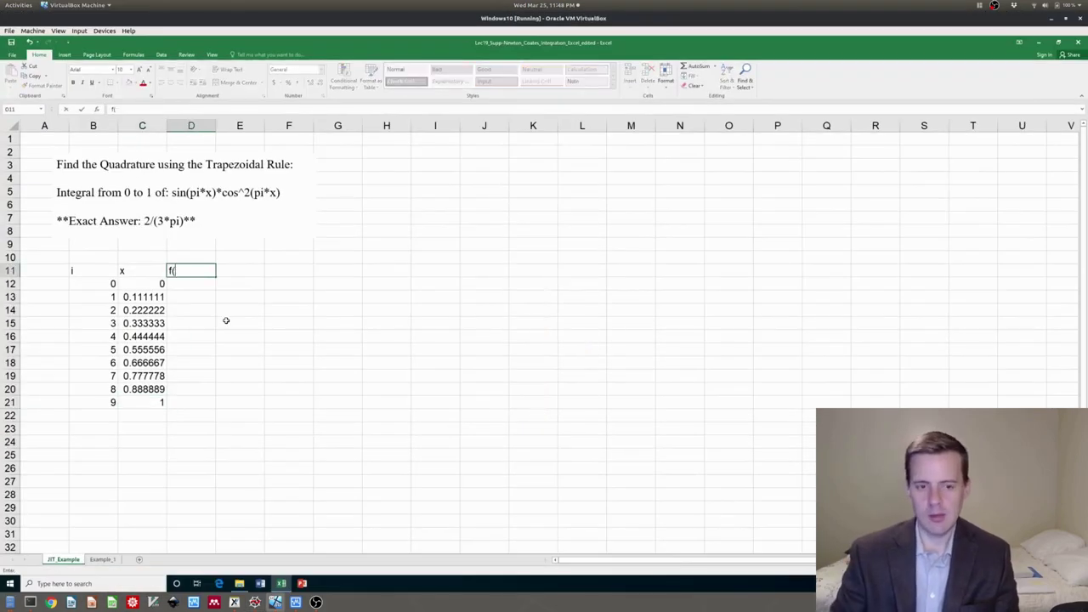
key("Return")
key("alt+Tab")
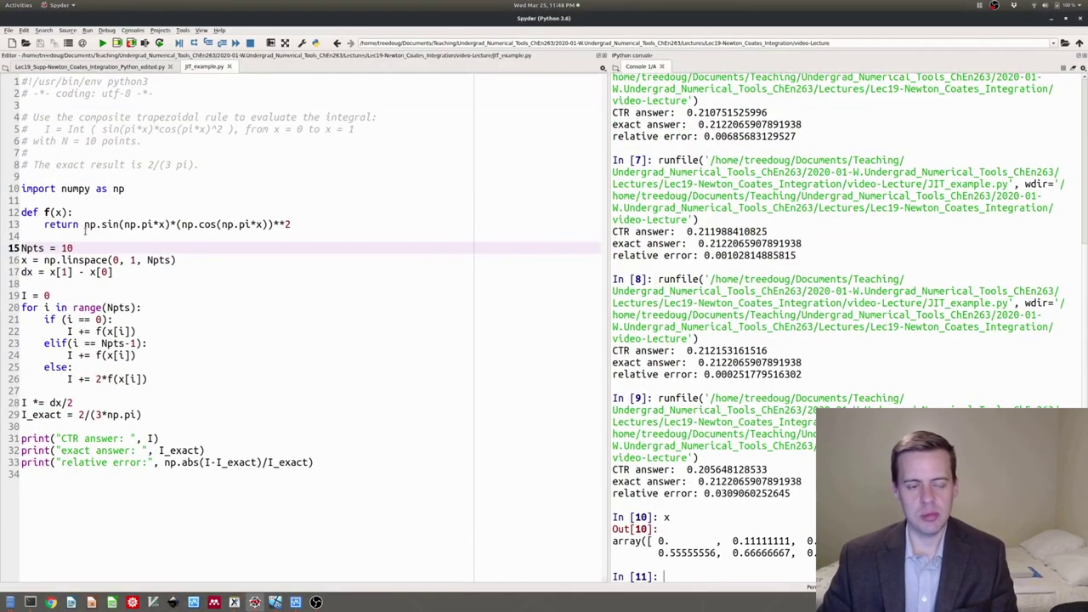
key("alt+Tab")
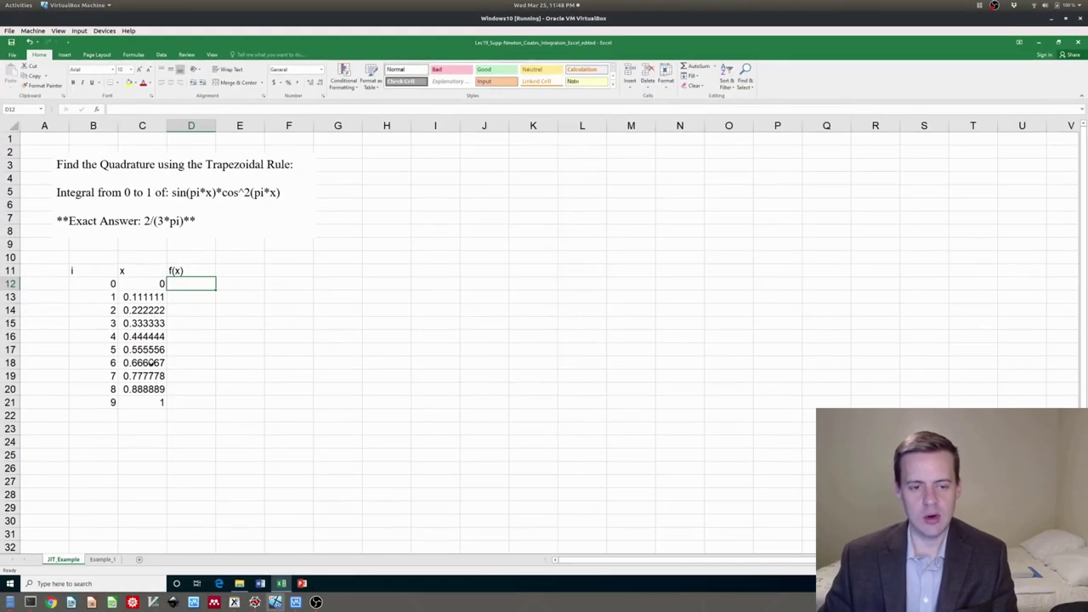
Step: Enter =SIN(PI()*C12)*COS(PI()*C12)^2 as the f(x) formula in D12
type("=sin(pi()")
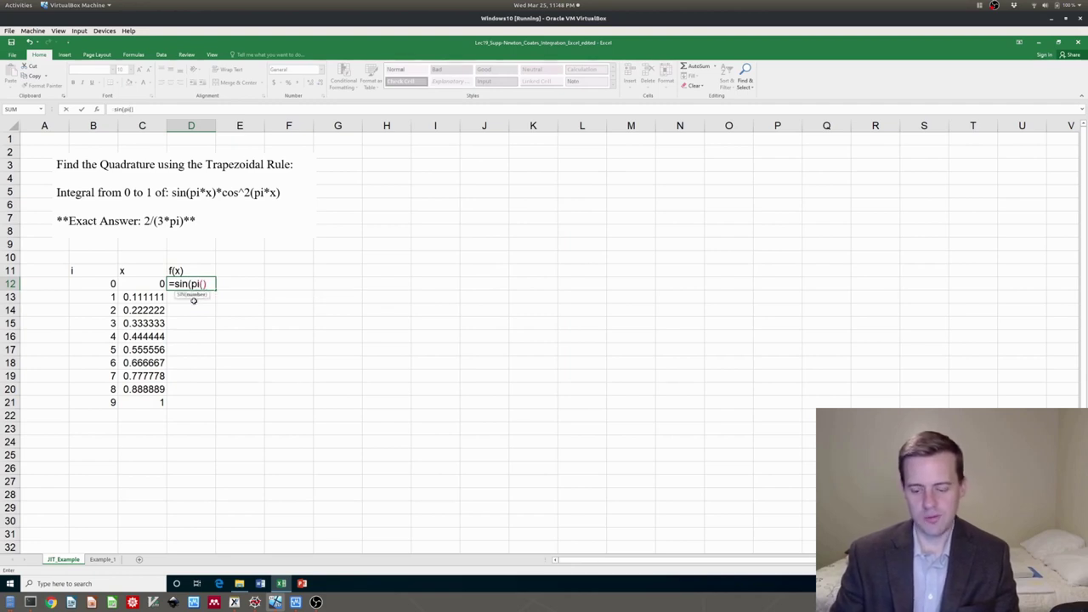
type("*")
key("Left")
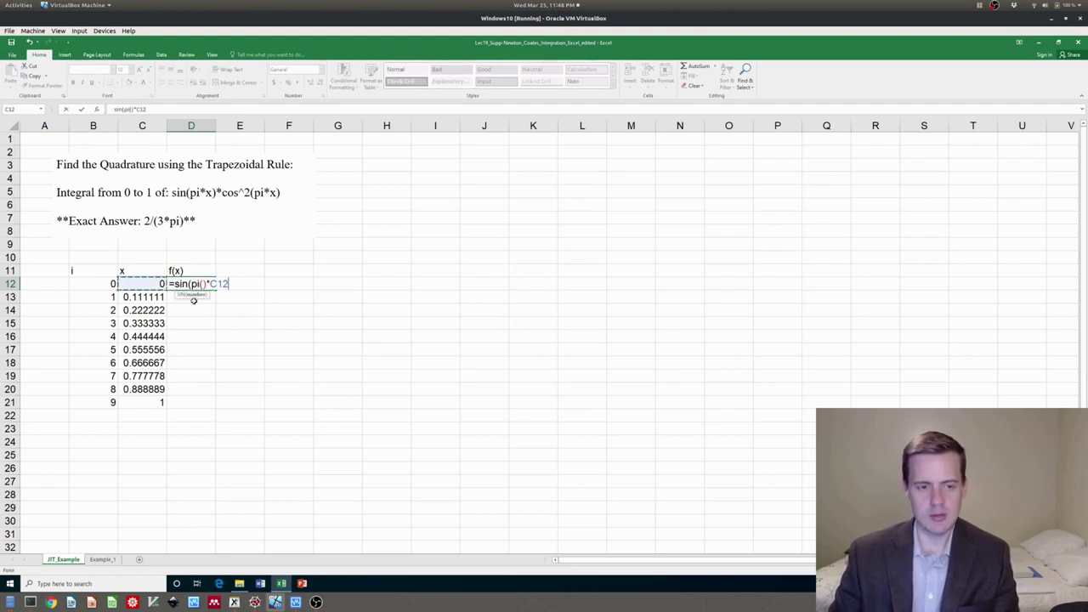
type(")")
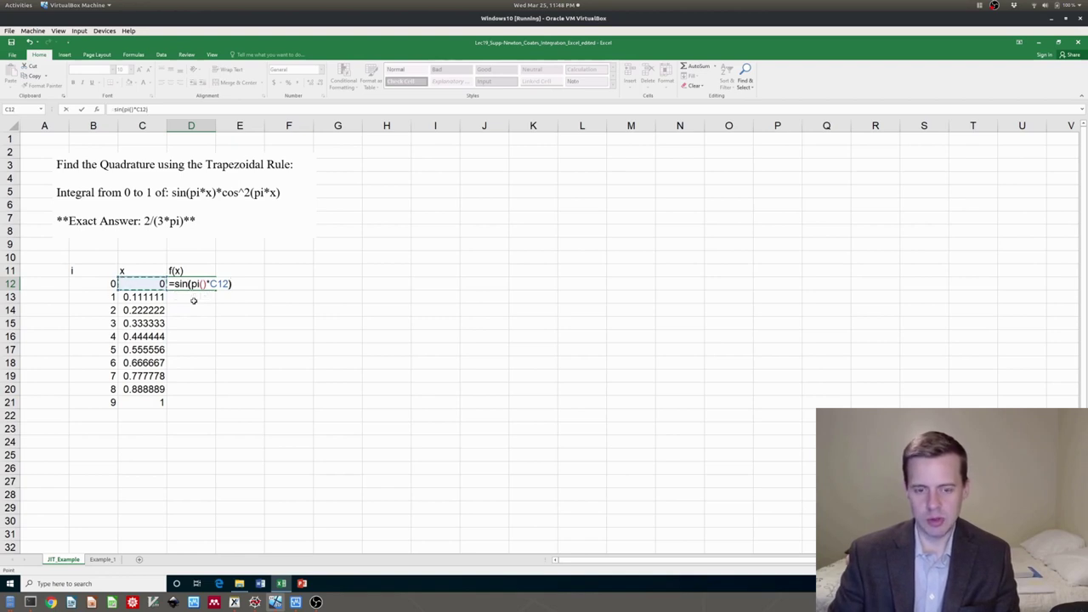
type("*cos(pi()")
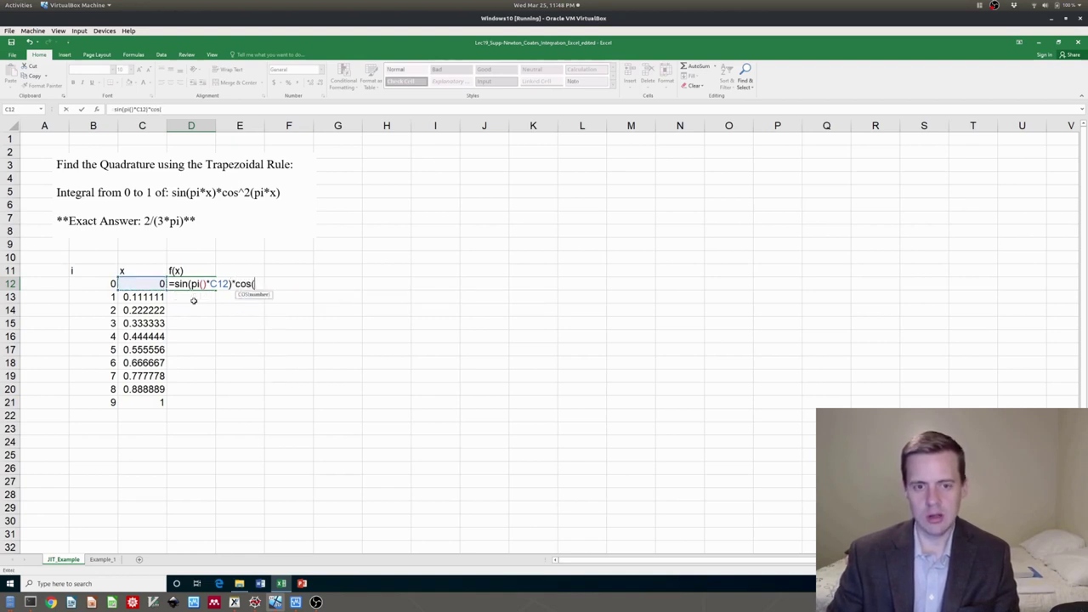
key("BackSpace")
key("BackSpace")
type("()*")
key("Left")
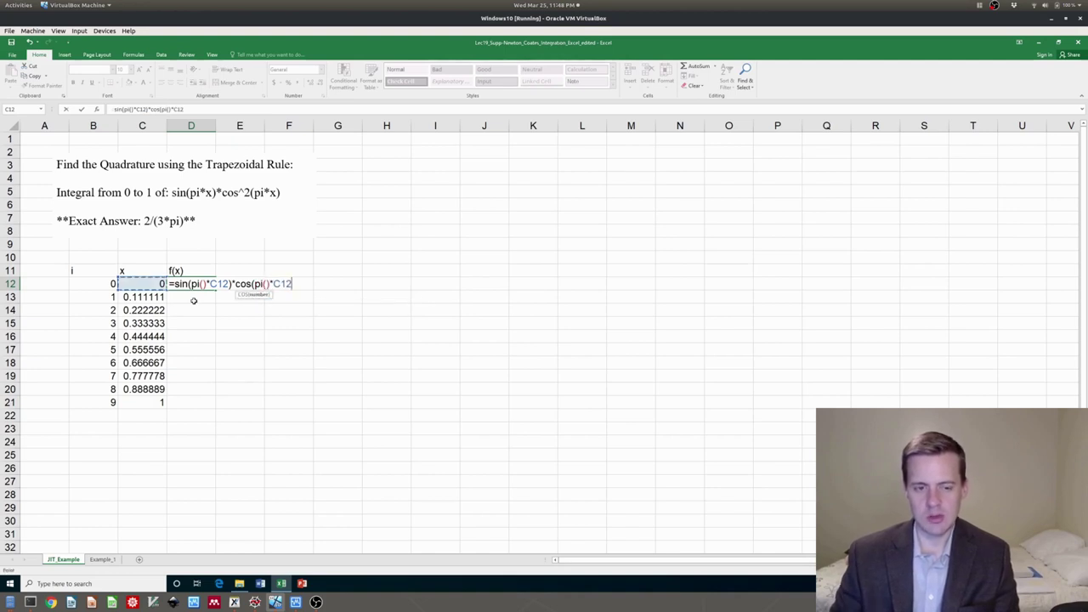
type("))")
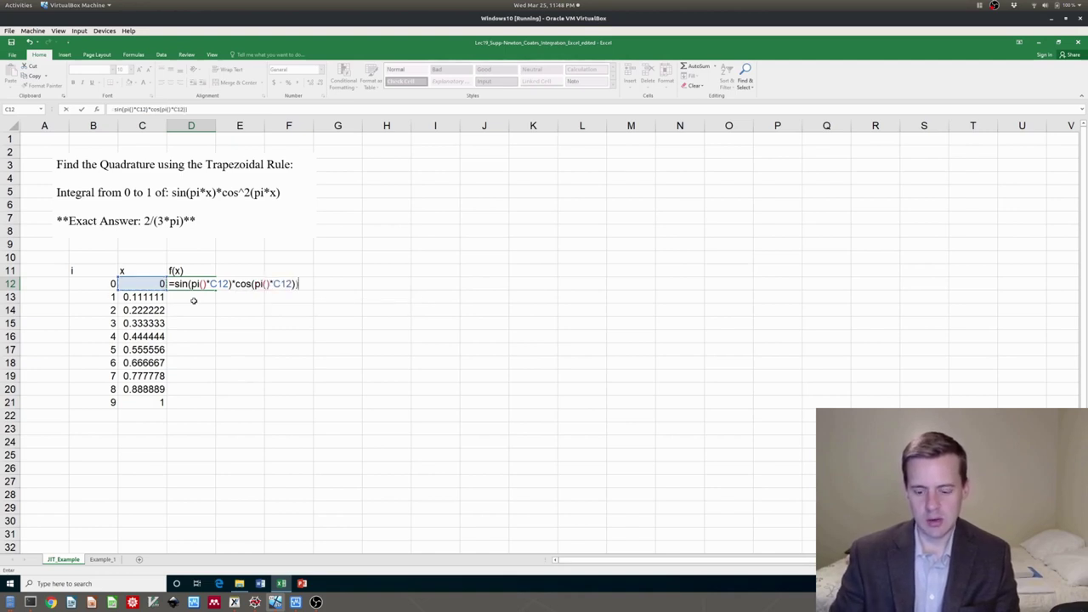
key("BackSpace")
type("^2")
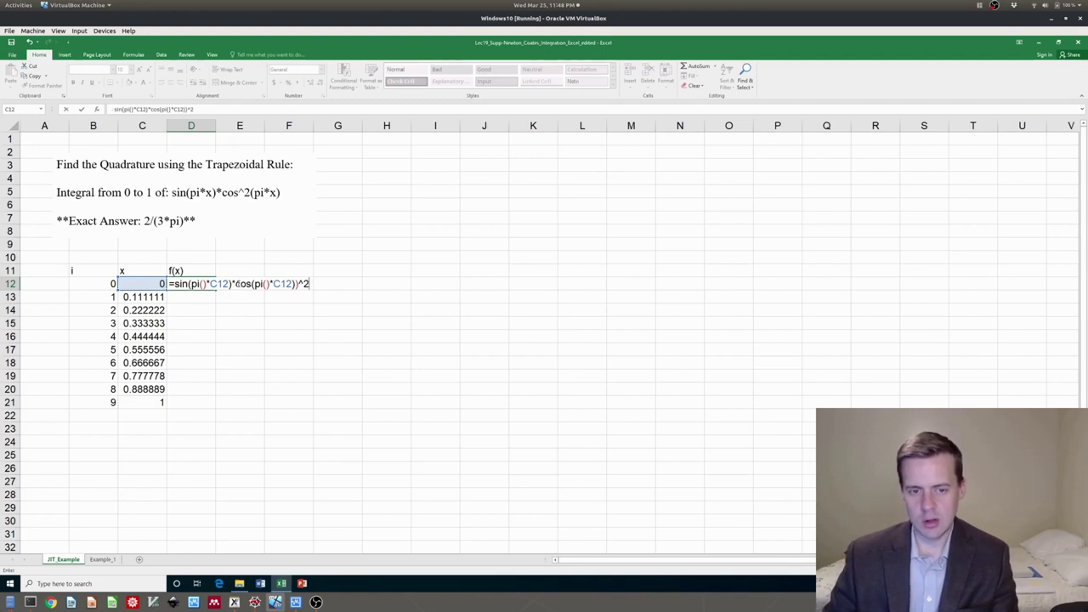
type("(")
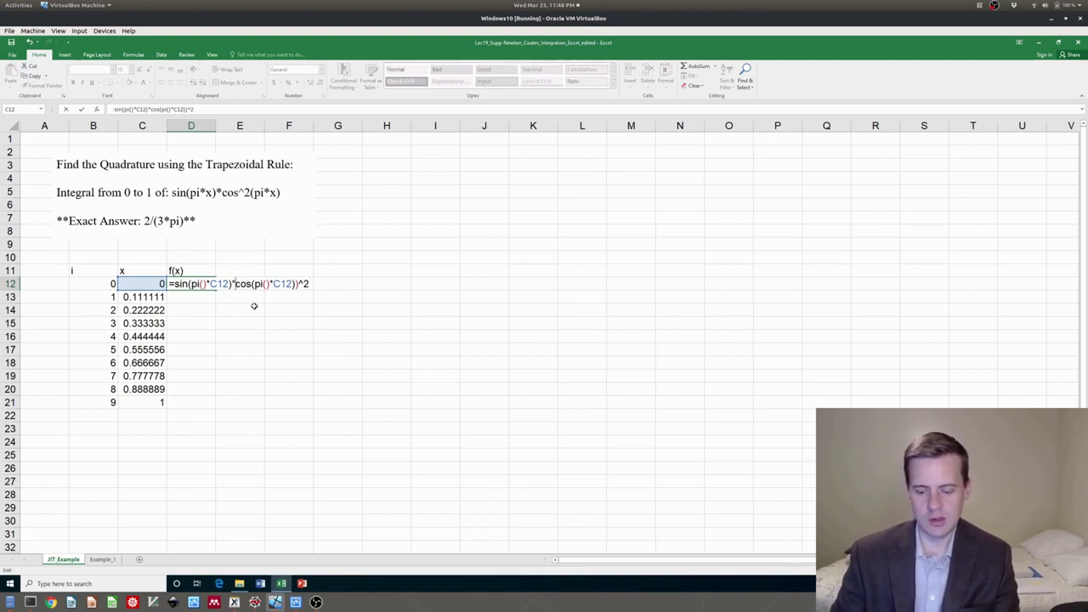
key("Return")
Step: Fill the f(x) formula down to row 21 and spot-check the resulting values
key("Up")
left_click_drag(214, 289, 211, 399)
left_click(196, 389)
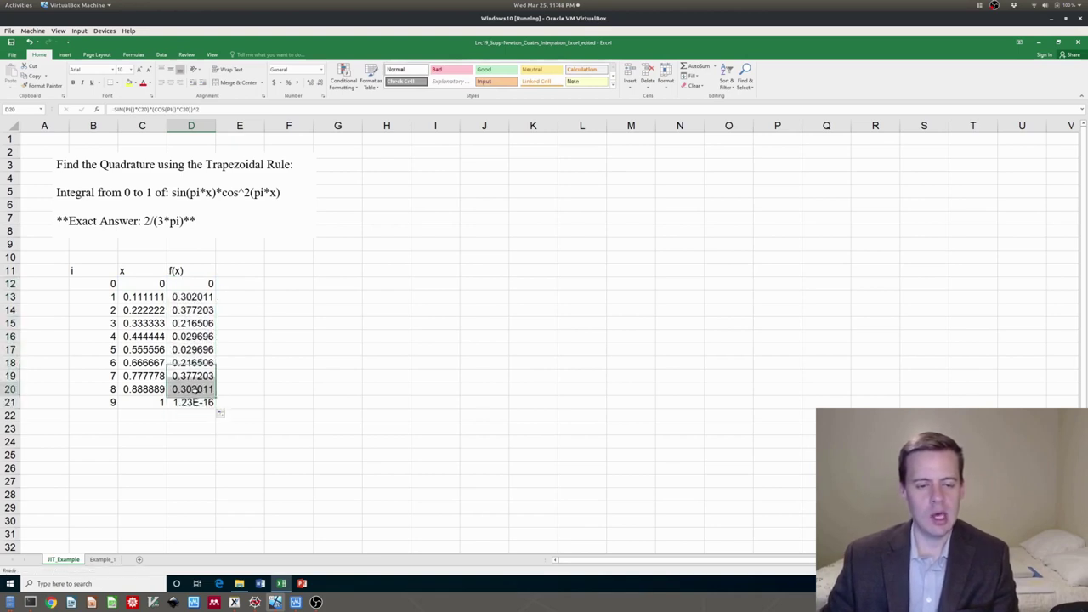
left_click(195, 401)
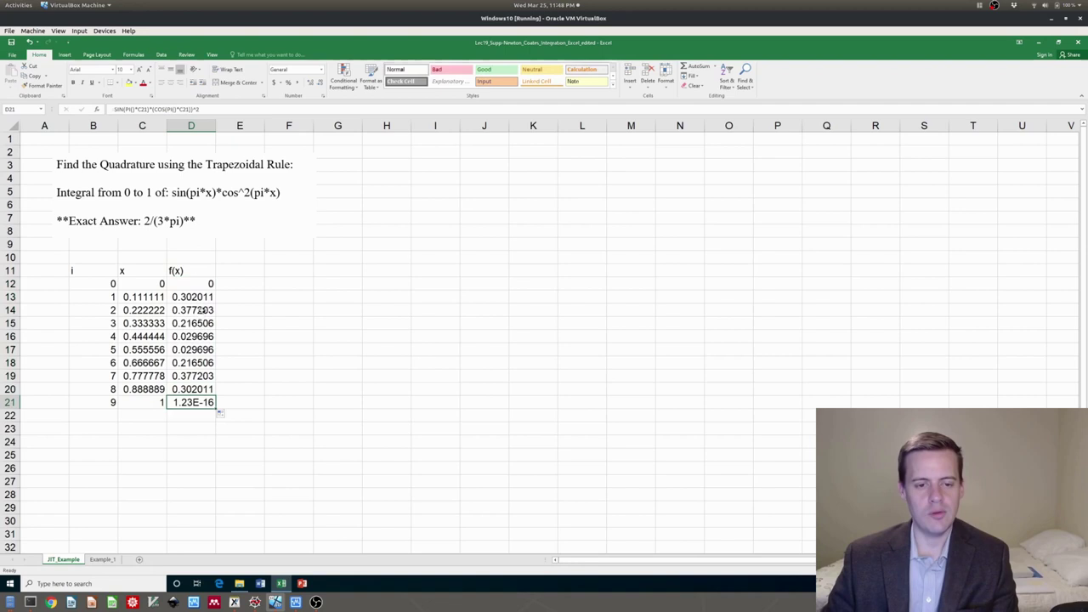
left_click(229, 301)
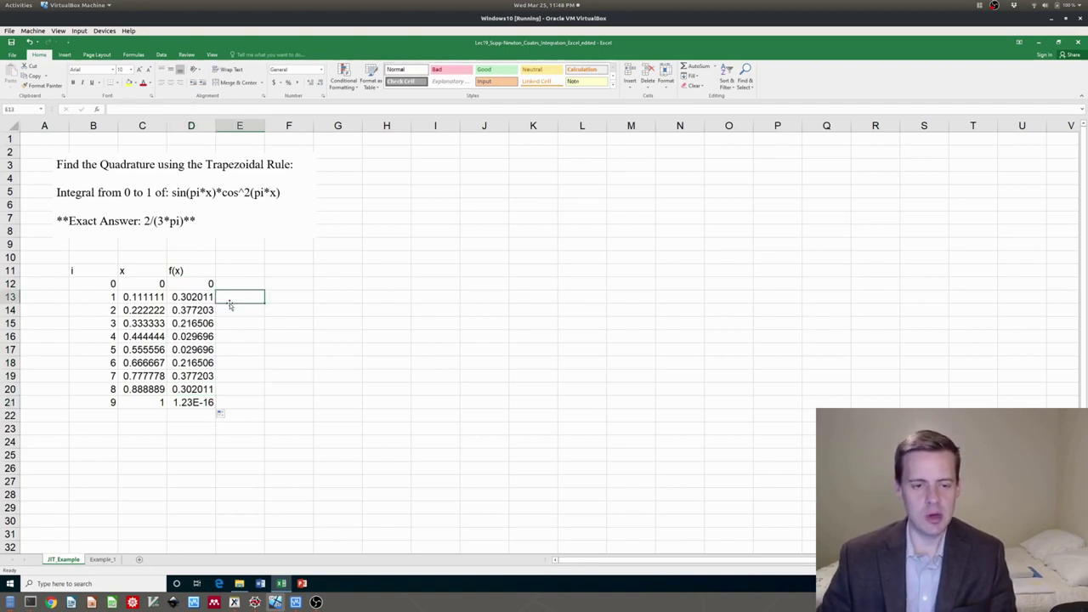
left_click(194, 297)
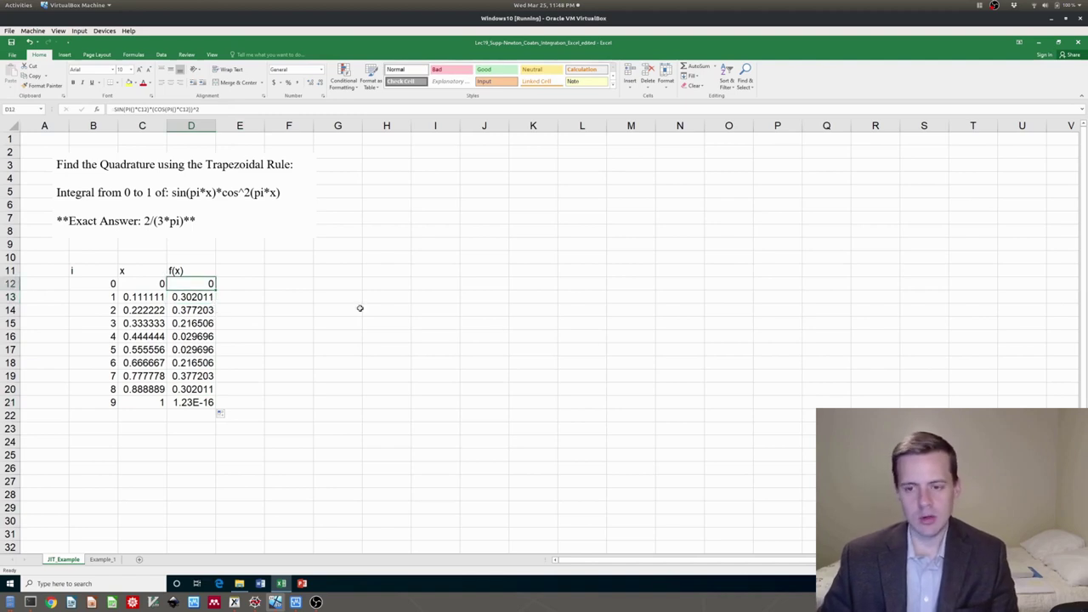
key("ctrl+alt+Down")
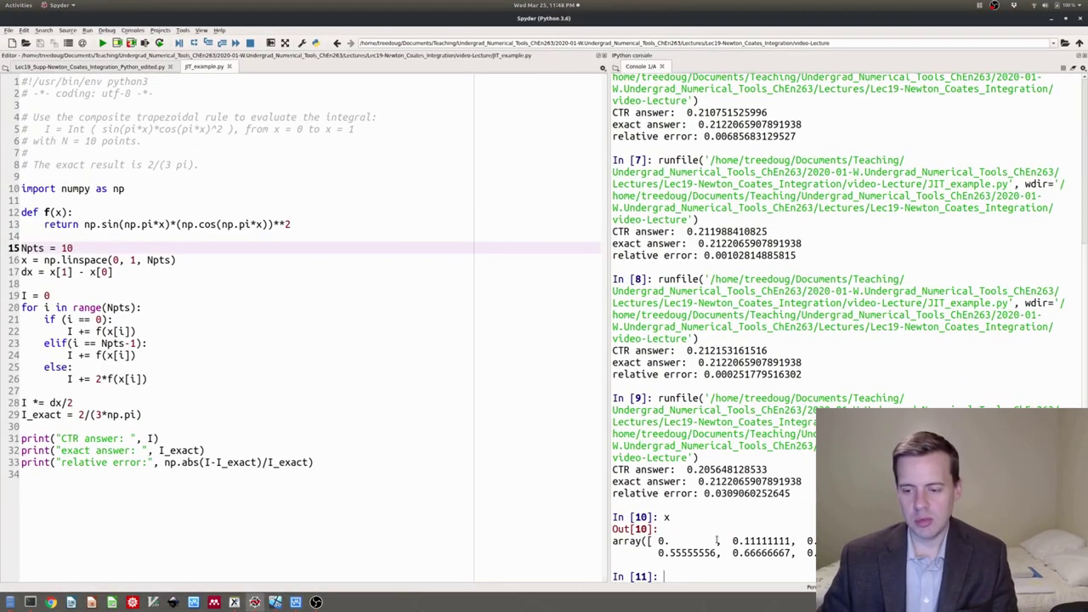
Step: Print f(x) at the ten grid points in the Spyder console and highlight the second value
type("f(x)")
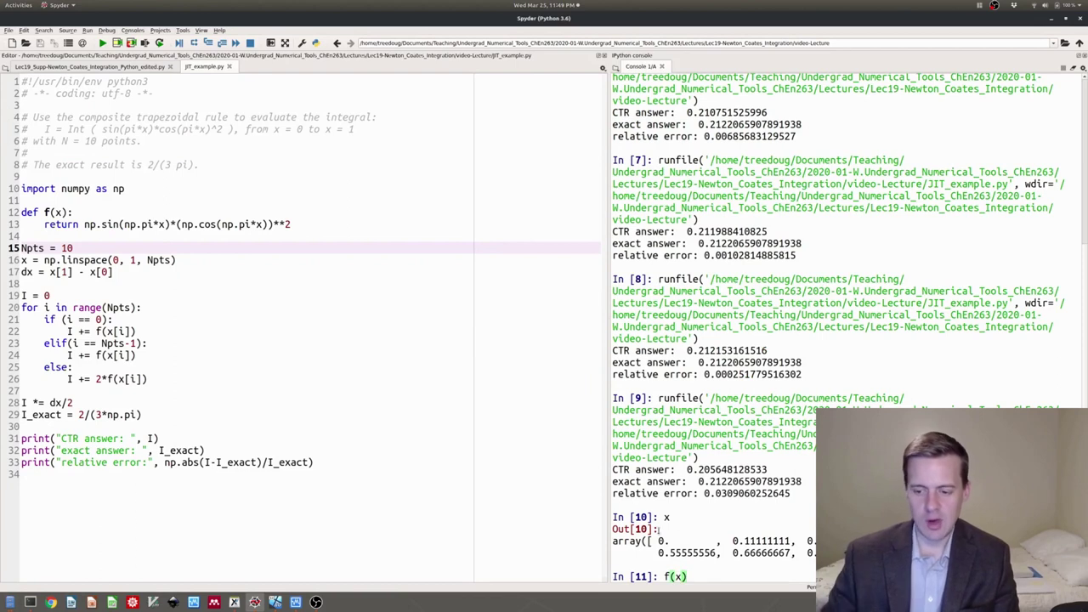
key("Return")
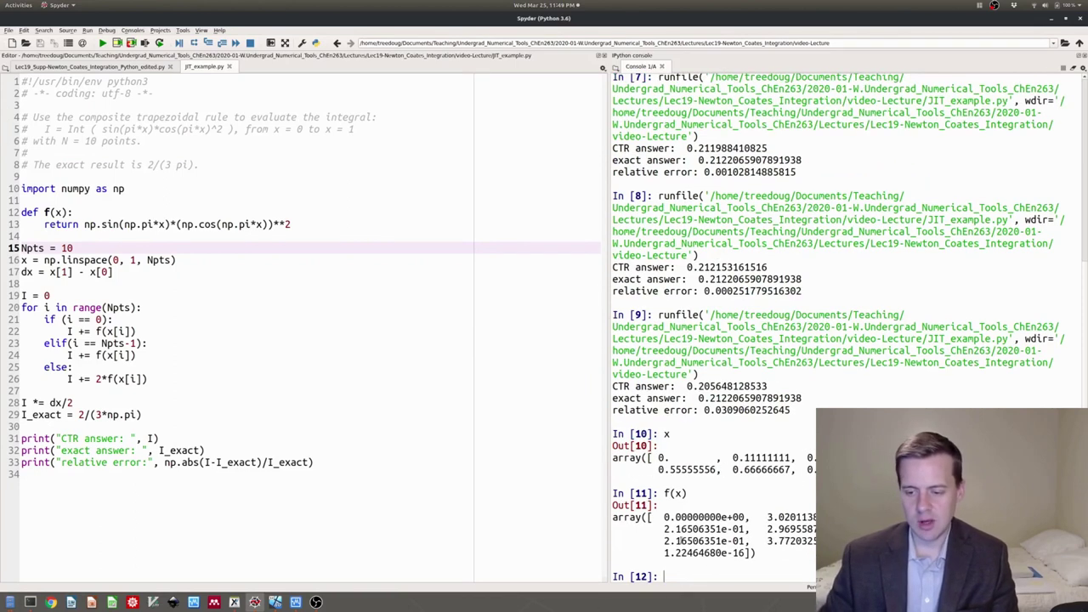
left_click_drag(768, 518, 818, 518)
left_click(818, 517)
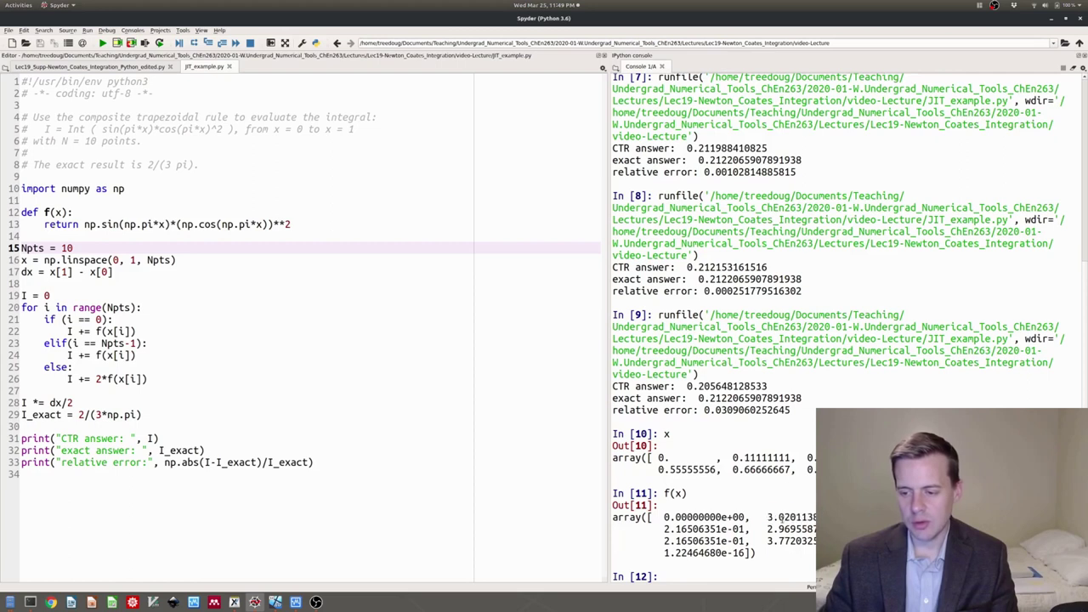
key("ctrl+alt+Down")
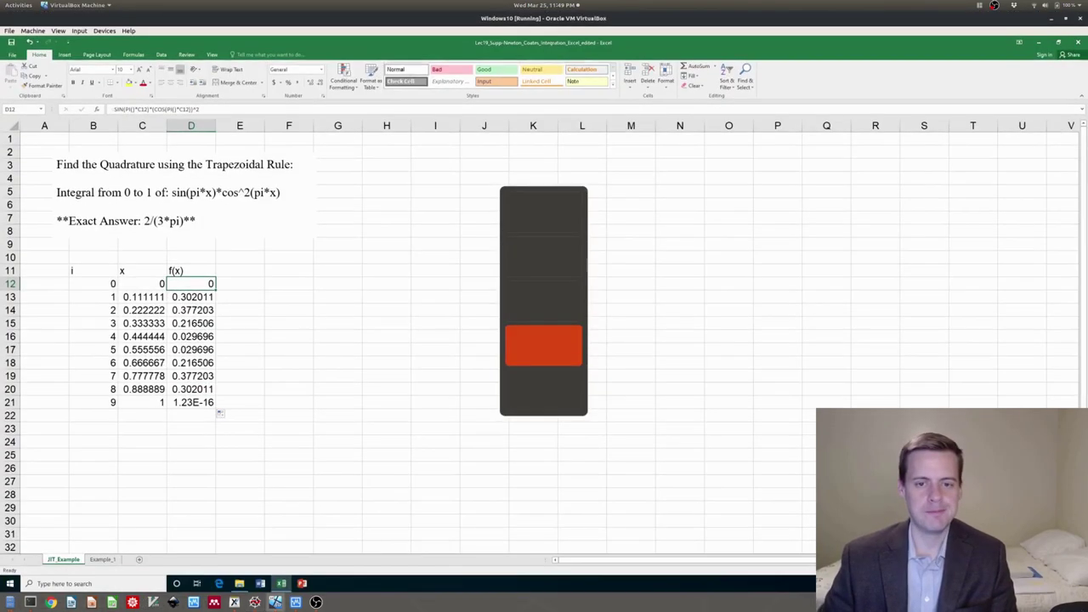
Step: Add the 'piecewise I' header in E11 and consult the handwritten notes for the formula
left_click(231, 271)
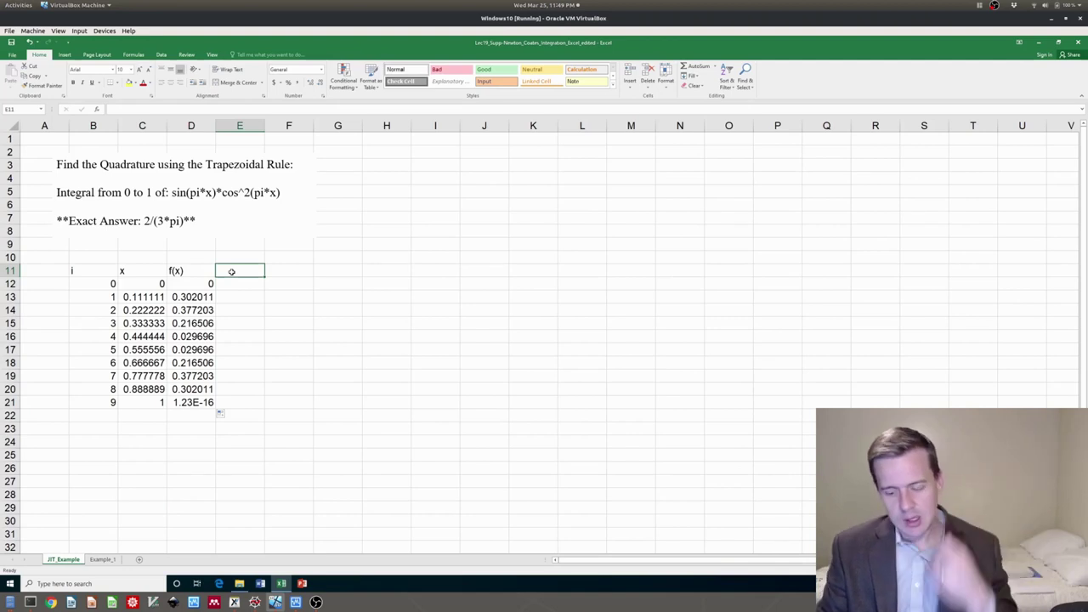
type("piecewis")
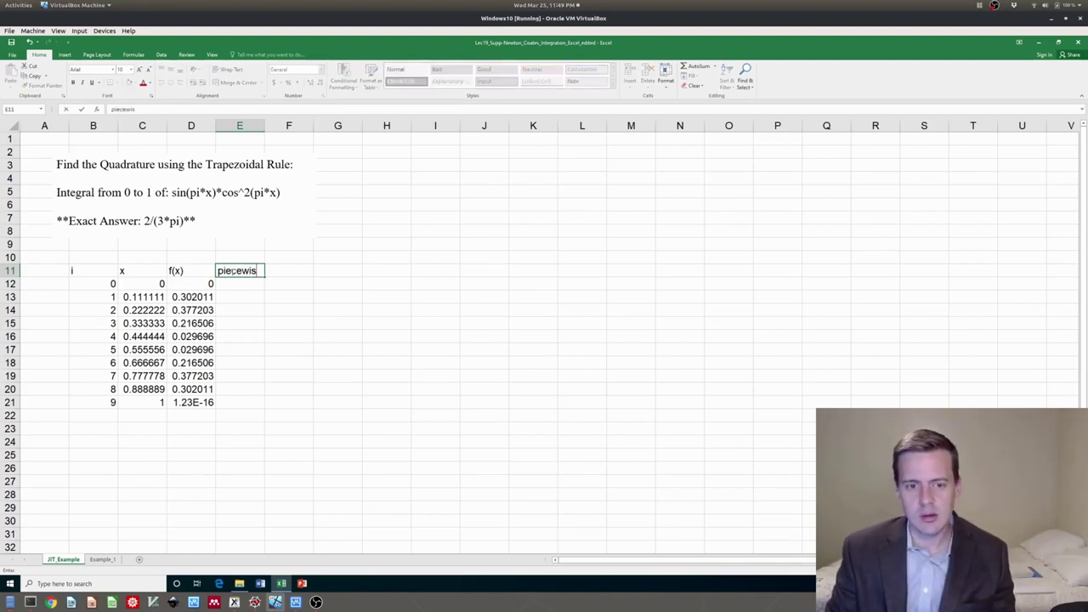
type("e I")
key("Return")
key("Down")
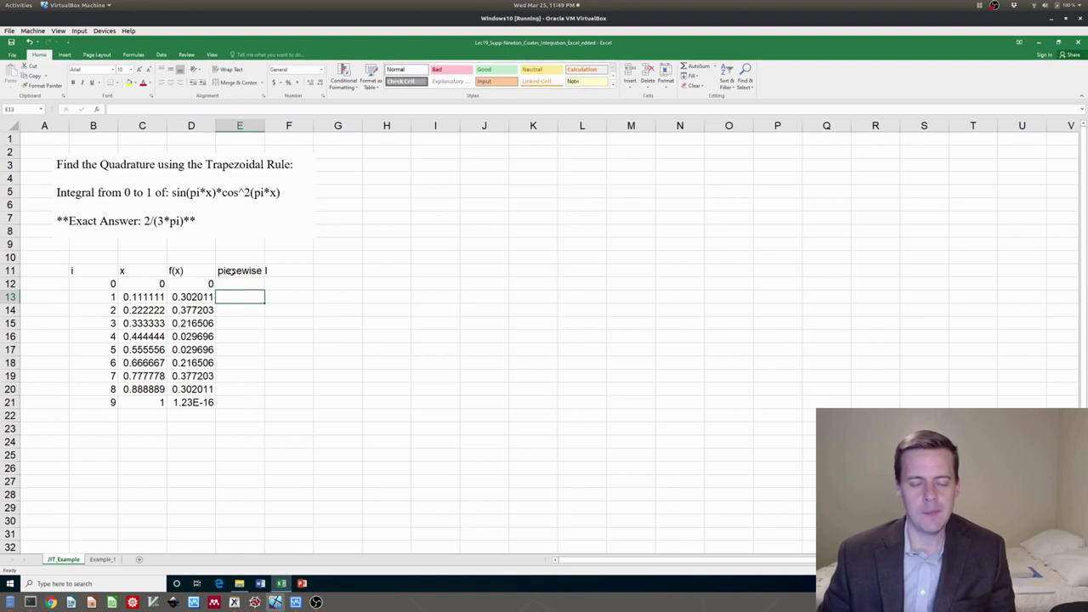
key("alt+Tab")
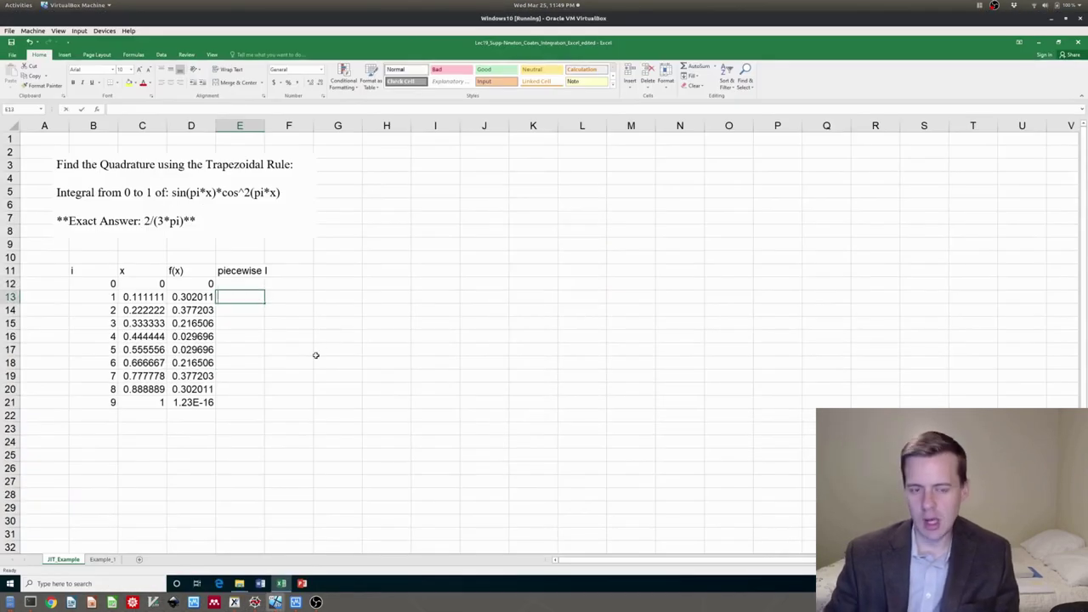
Step: Enter the trapezoid area formula =(C13-C12)/2*(D12+D13) in E13
type("=")
key("Left")
key("Left")
key("BackSpace")
key("BackSpace")
key("BackSpace")
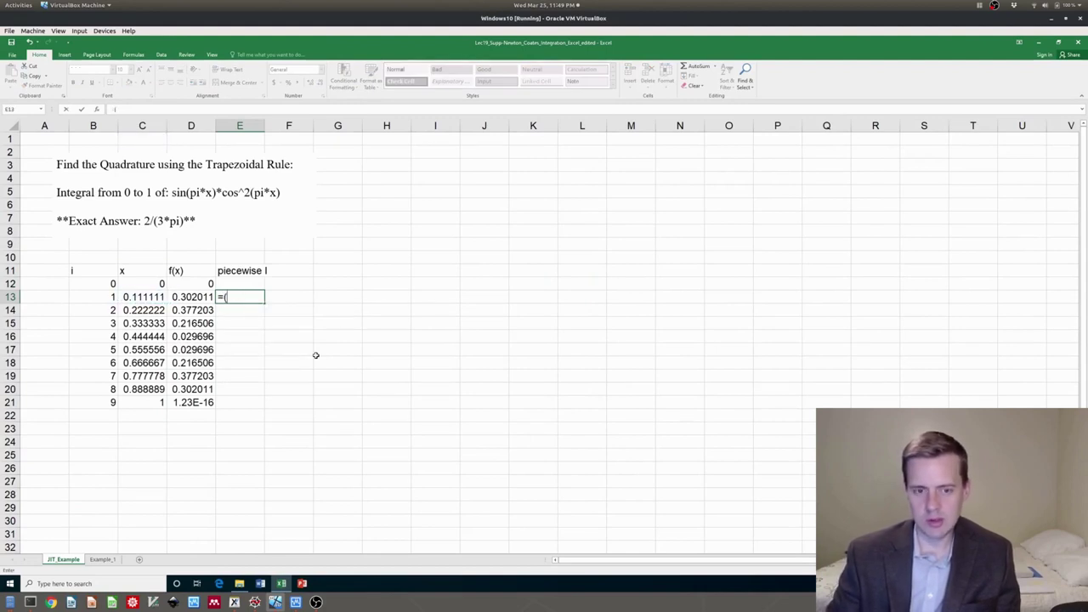
type("(")
left_click(159, 298)
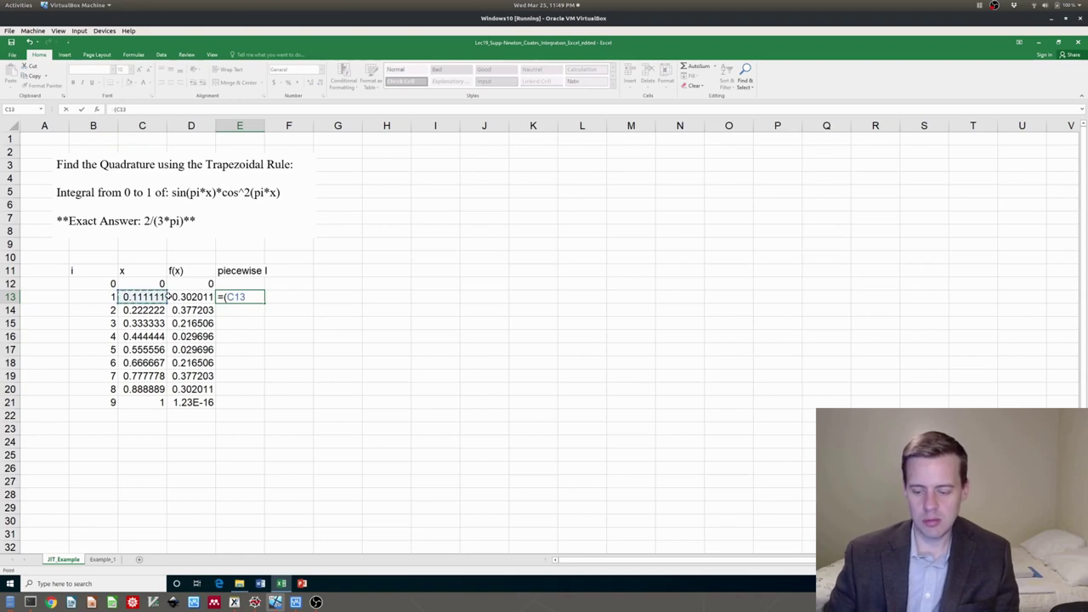
type("-")
left_click(144, 283)
type(")/2")
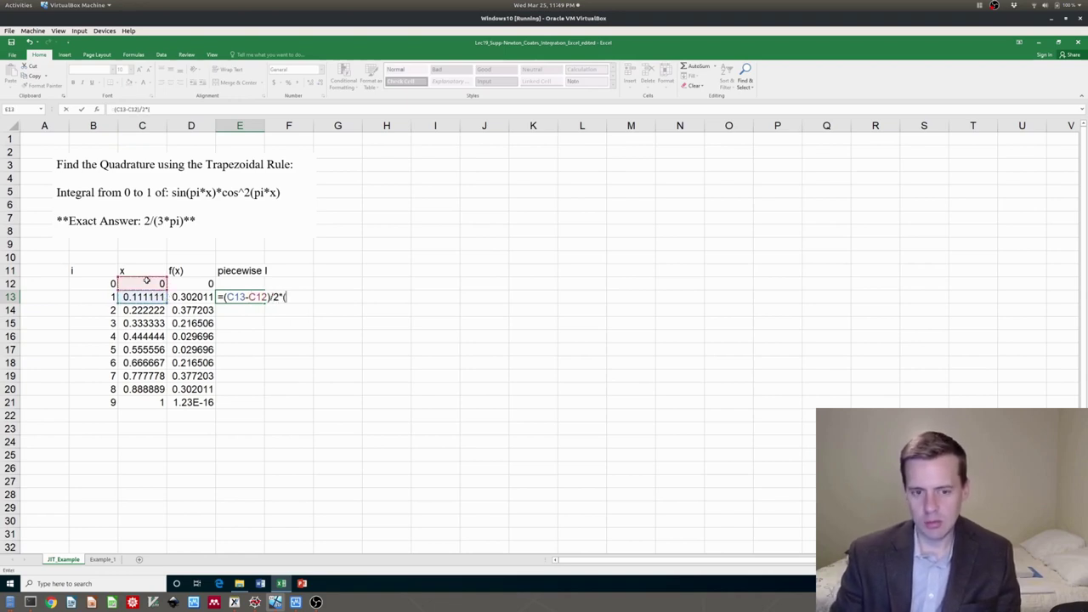
type("*(")
left_click(189, 286)
type("+")
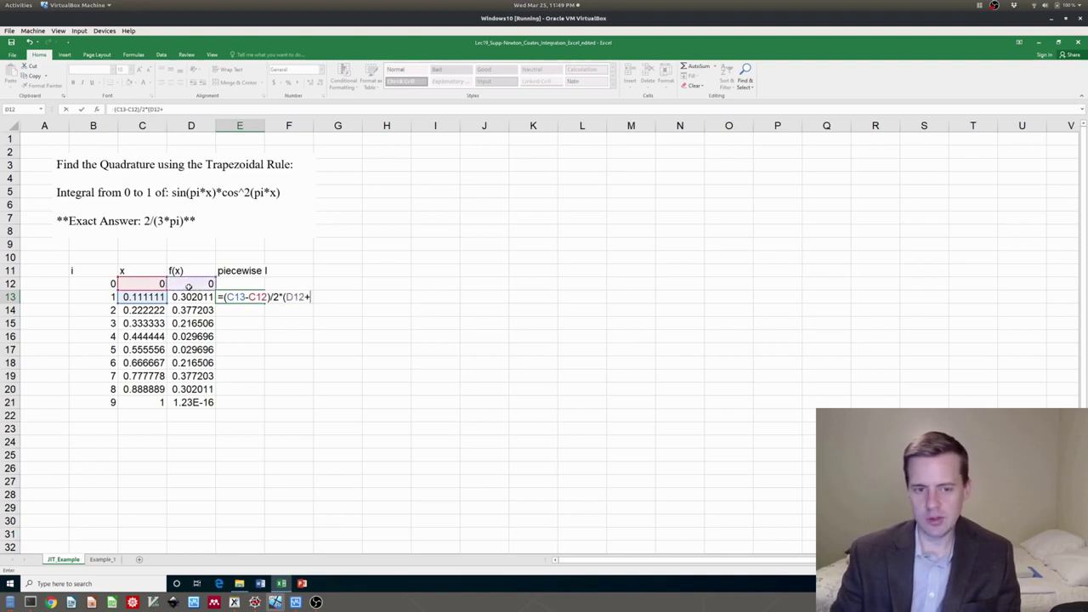
left_click(187, 294)
type(")")
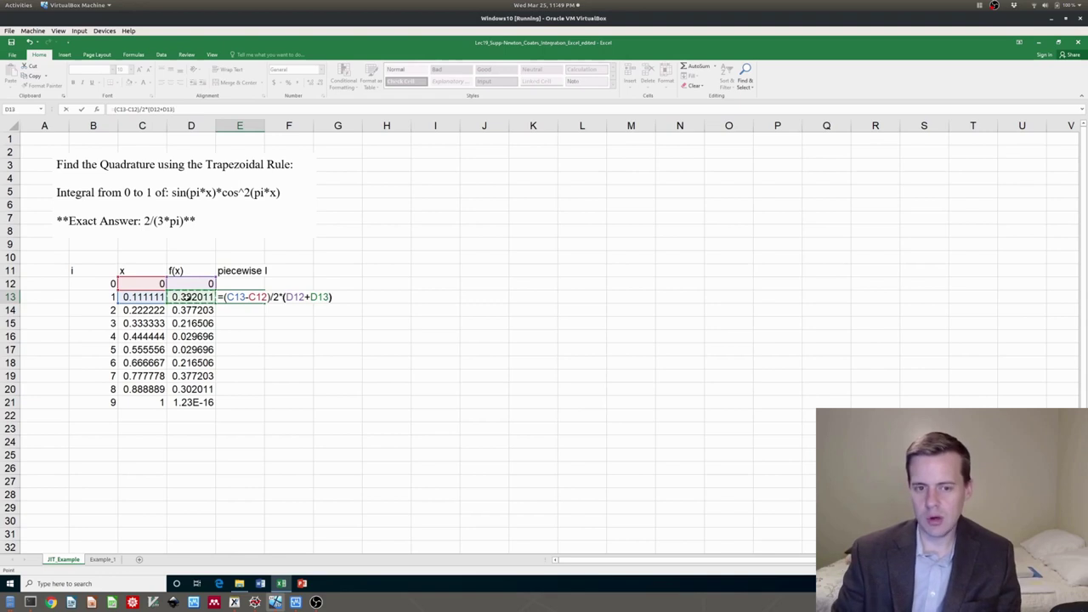
key("Return")
Step: Copy the trapezoid formula to E14, verify its references, and fill it down to row 21
key("Up")
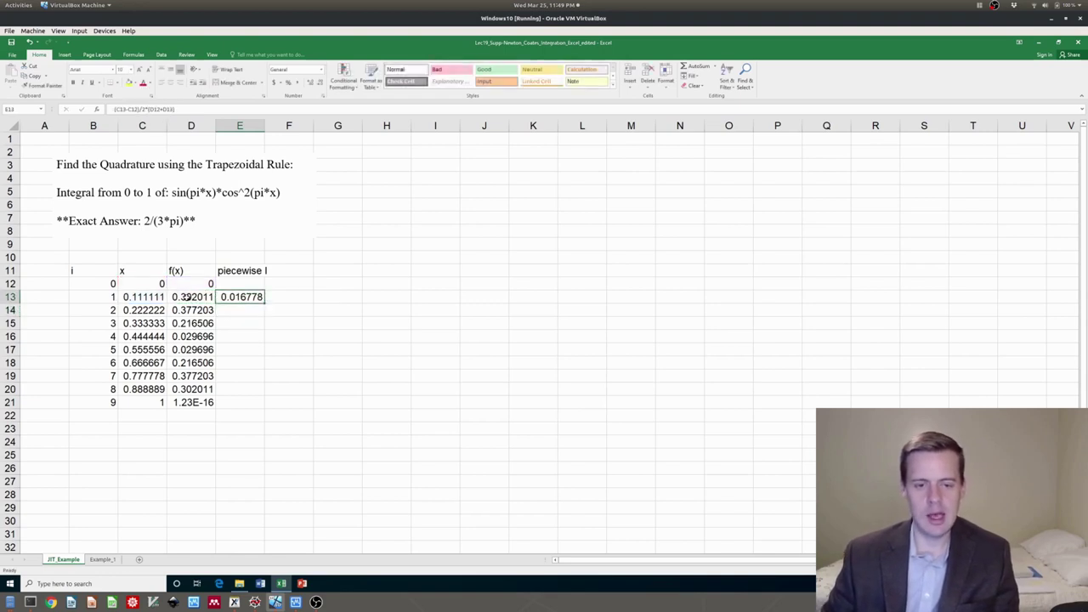
key("ctrl+c")
left_click(223, 311)
key("ctrl+v")
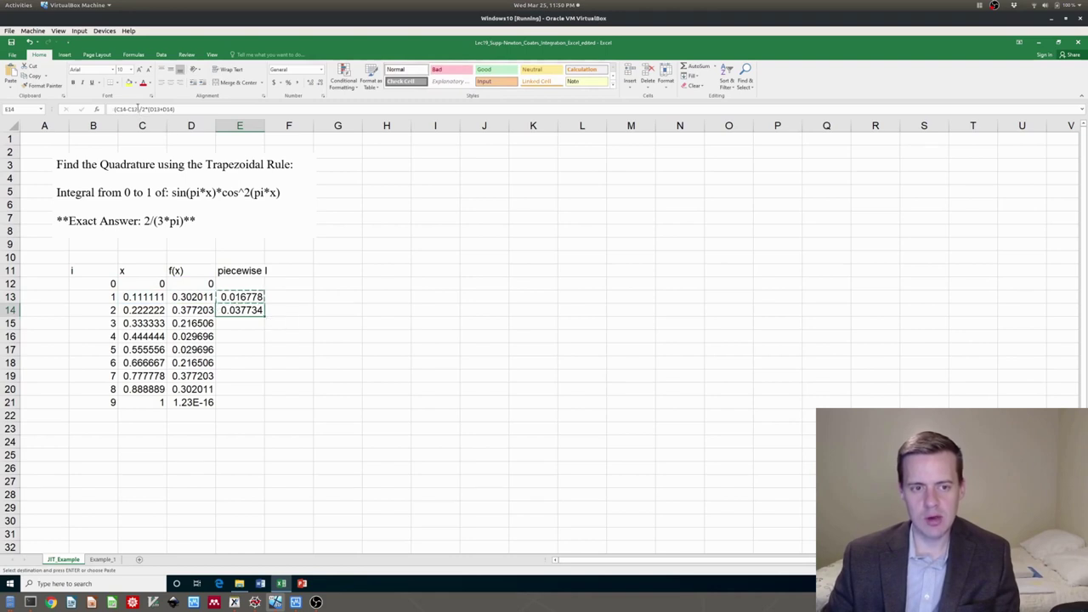
key("F2")
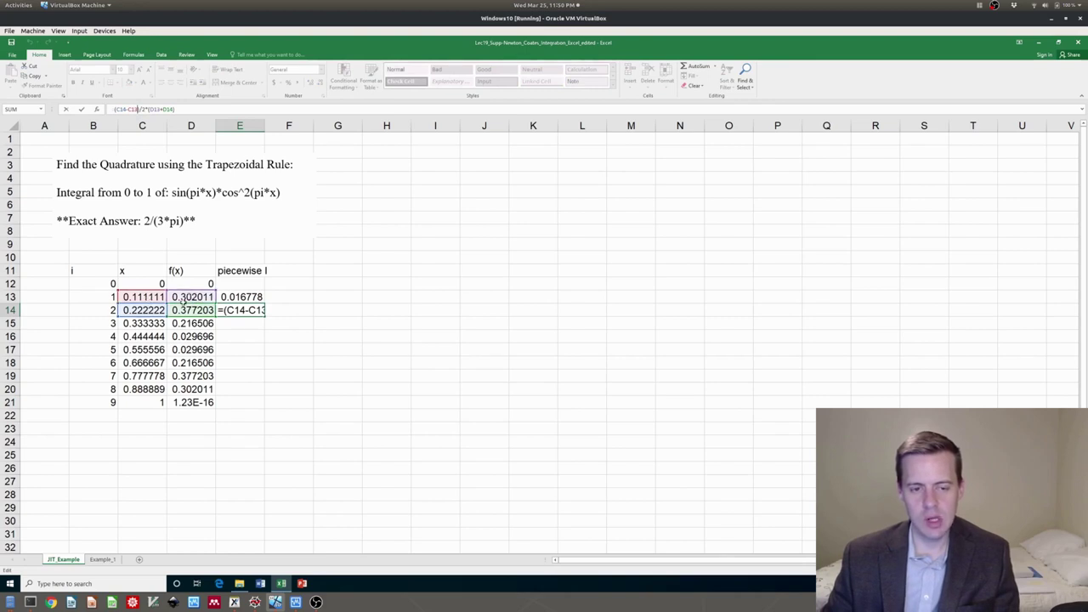
key("Return")
left_click_drag(232, 298, 249, 405)
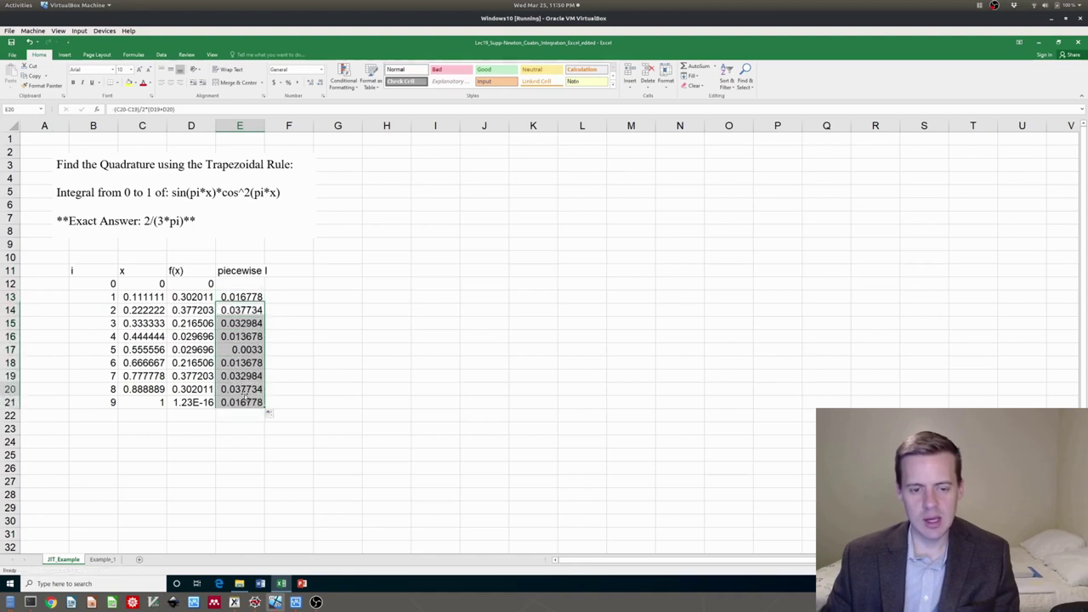
Step: Label D23 'I' and total the piecewise areas with =SUM(E13:E21) in E23, giving 0.205648
left_click(182, 430)
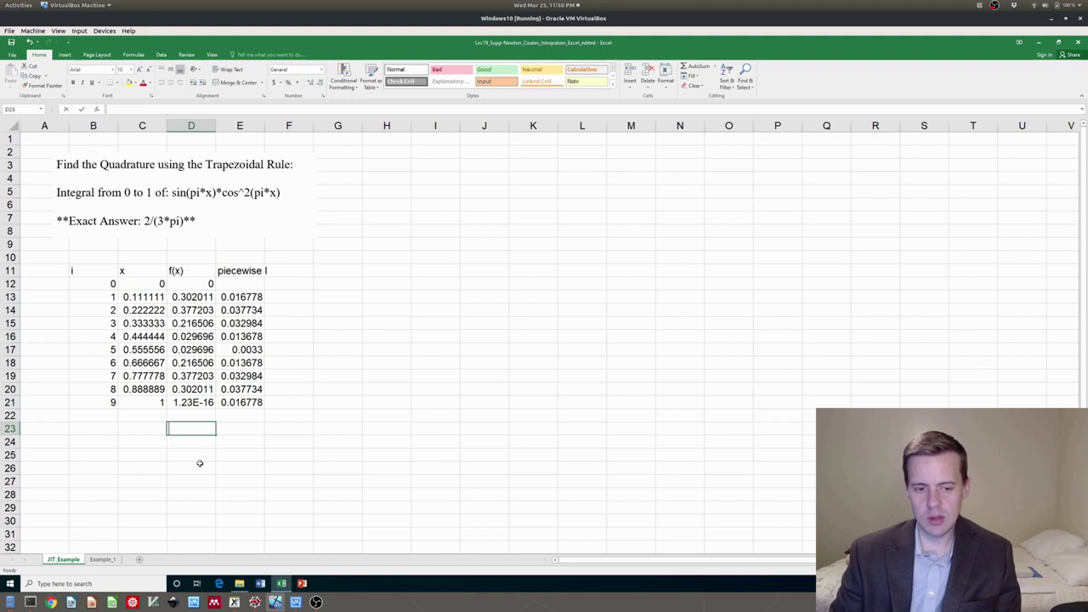
type("I")
key("Tab")
type("=sum(")
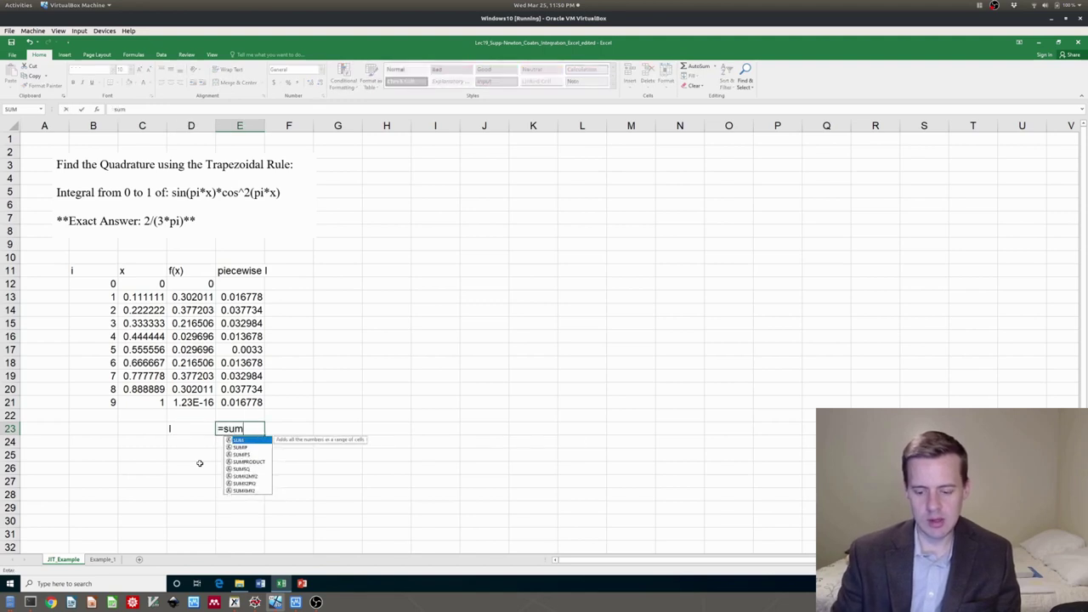
key("Up")
key("Up")
key("shift+Up")
key("shift+Up")
key("shift+Up")
key("shift+Up")
key("shift+Up")
key("shift+Up")
key("shift+Up")
key("shift+Up")
type(")")
key("Return")
key("Up")
key("Right")
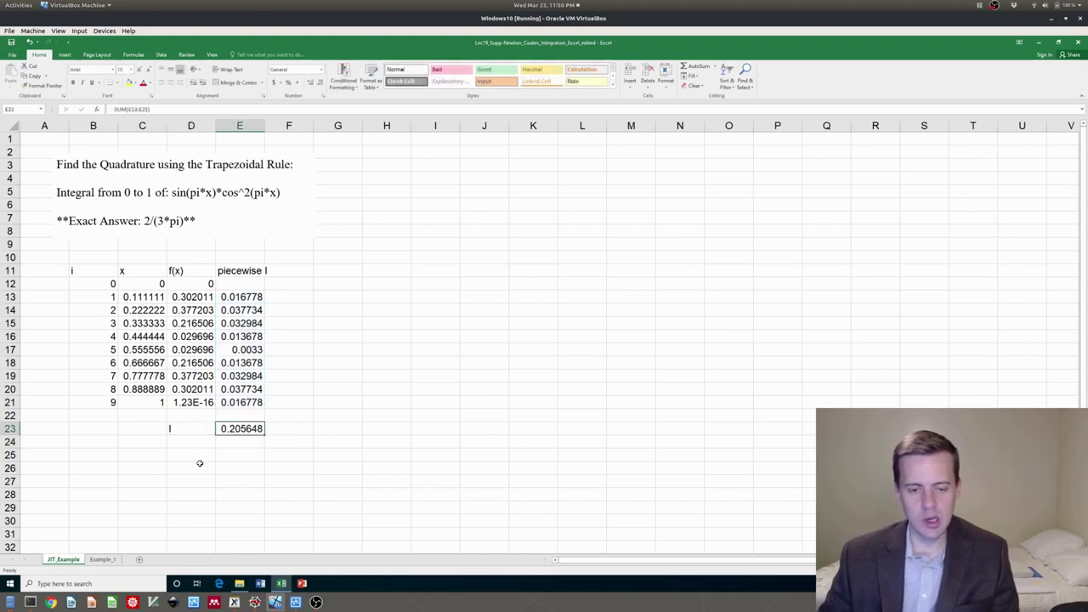
key("ctrl+alt+Up")
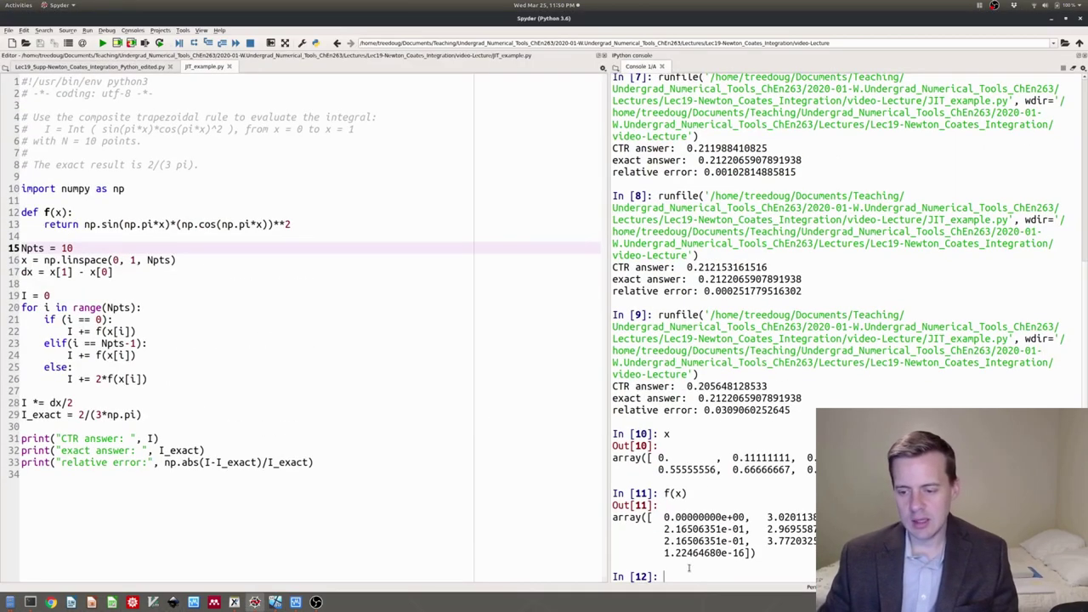
Step: Display I in the Spyder console (0.20564812853296069) and highlight its leading digits
type("I")
key("Return")
left_click_drag(674, 554, 704, 554)
left_click(708, 554)
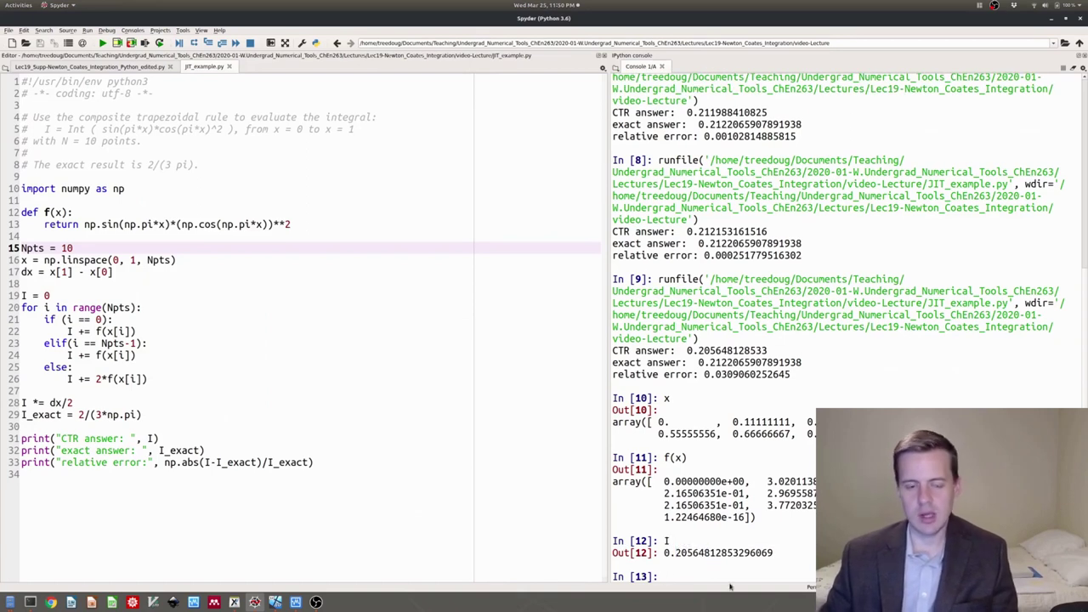
Step: In Excel, select the I label and its total
key("ctrl+alt+Down")
left_click(289, 481)
left_click_drag(191, 428, 379, 278)
Step: Move the I label and total up to G12:H12 and review the table's last rows
left_click_drag(379, 287, 379, 300)
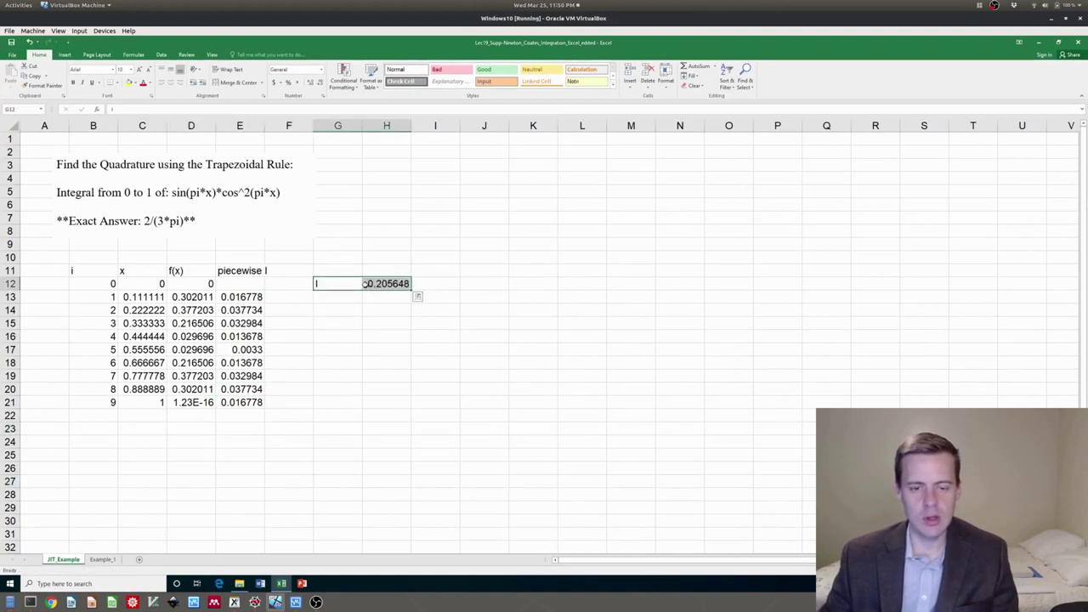
left_click(319, 310)
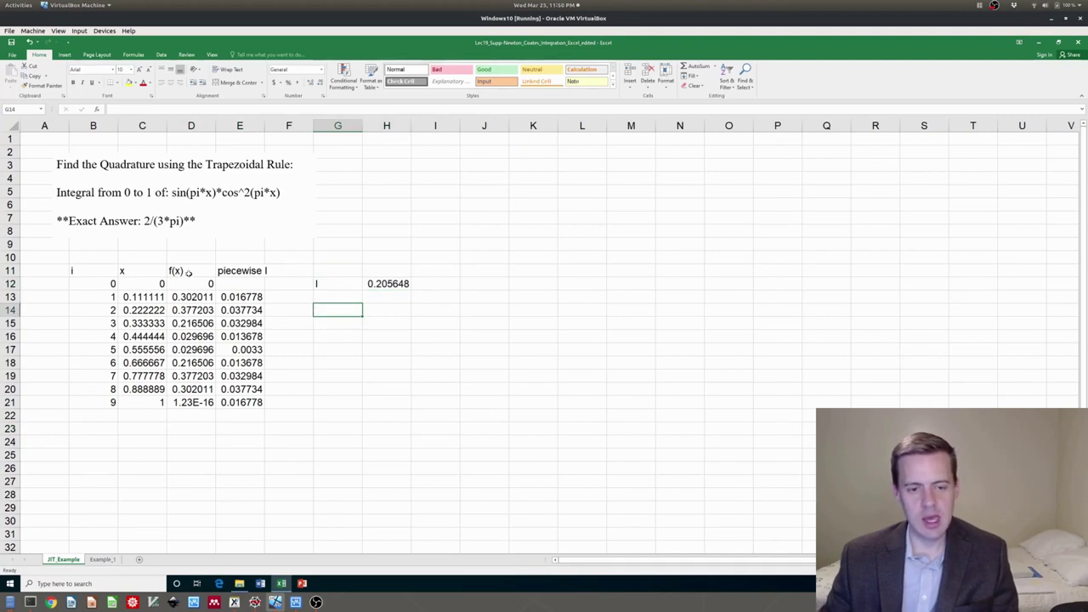
left_click(110, 401)
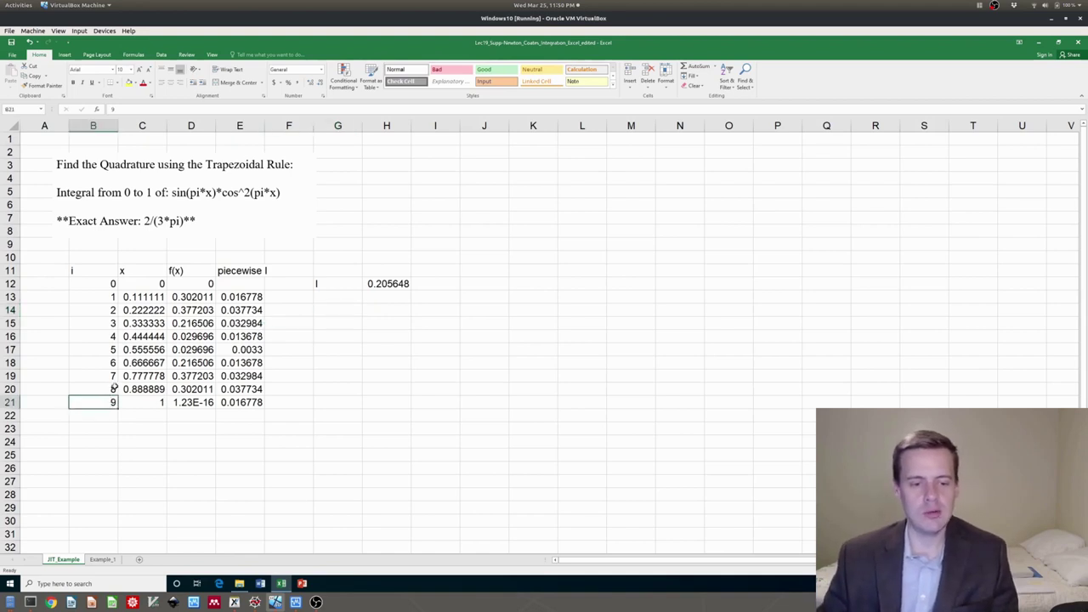
left_click_drag(101, 375, 244, 544)
scroll(207, 495, "down", 1)
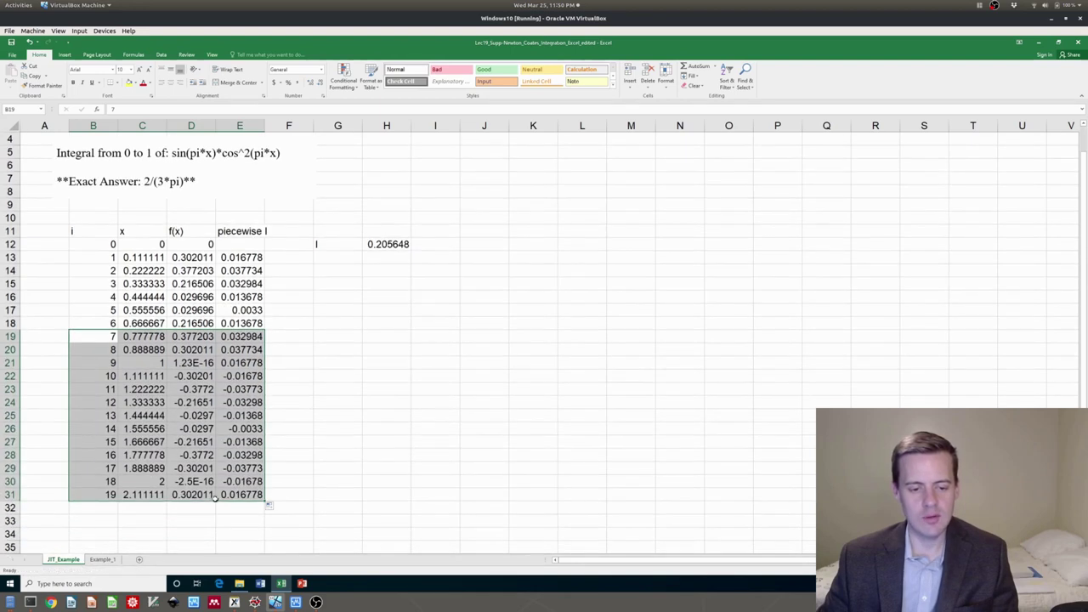
left_click(207, 495)
left_click(233, 494)
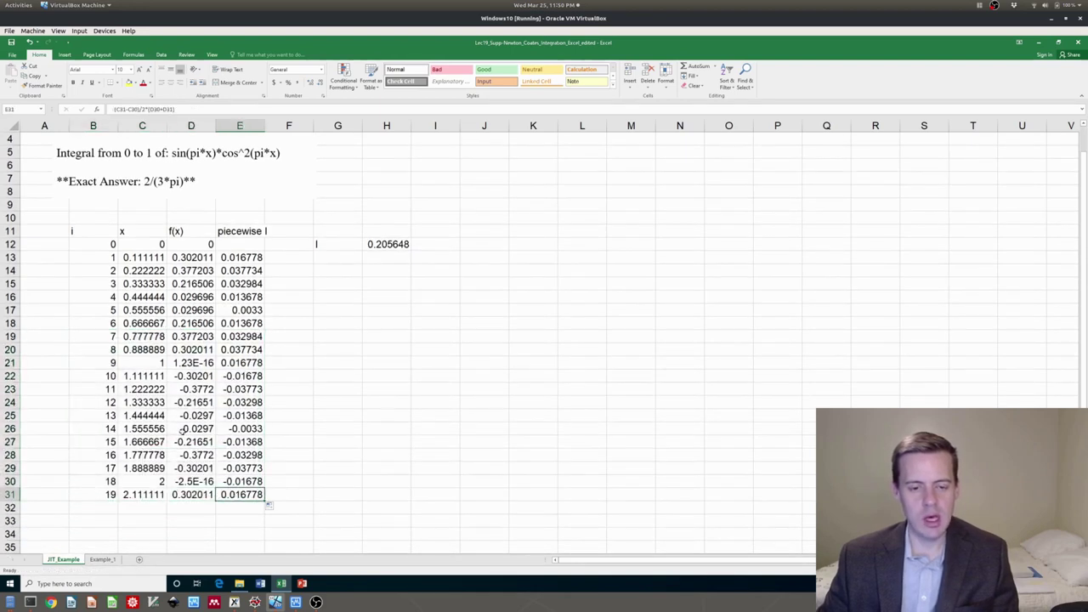
Step: Change the x formula in C12 to =(1-0)/(20-1)*B12 and fill it down to row 31
left_click(158, 494)
left_click(133, 244)
key("F2")
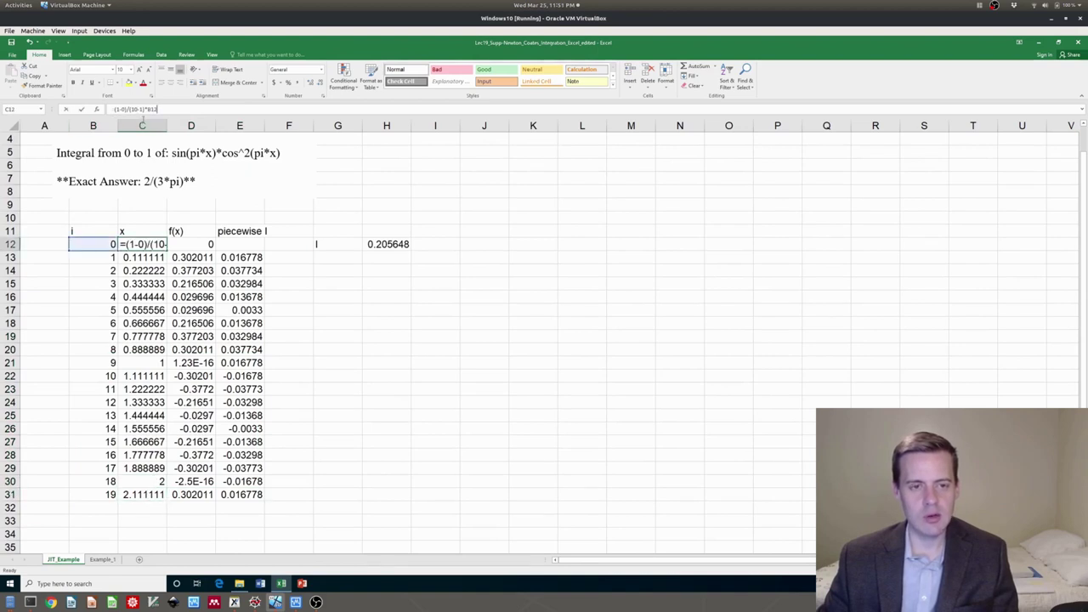
key("Left")
key("Left")
key("Left")
key("Left")
key("Left")
key("Left")
key("Left")
key("Left")
key("BackSpace")
type("2")
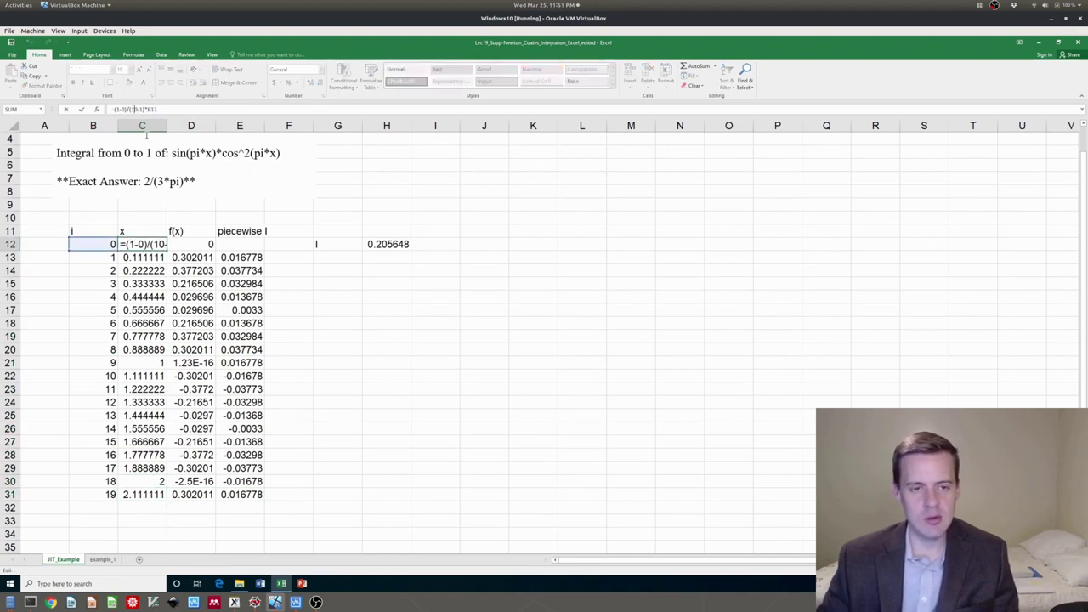
key("Return")
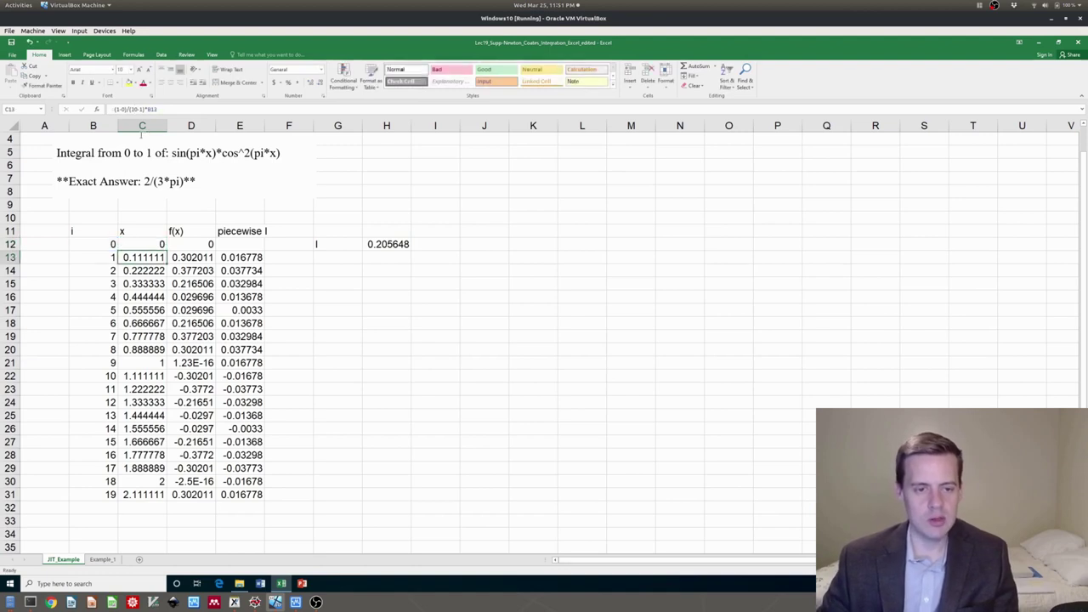
left_click(151, 244)
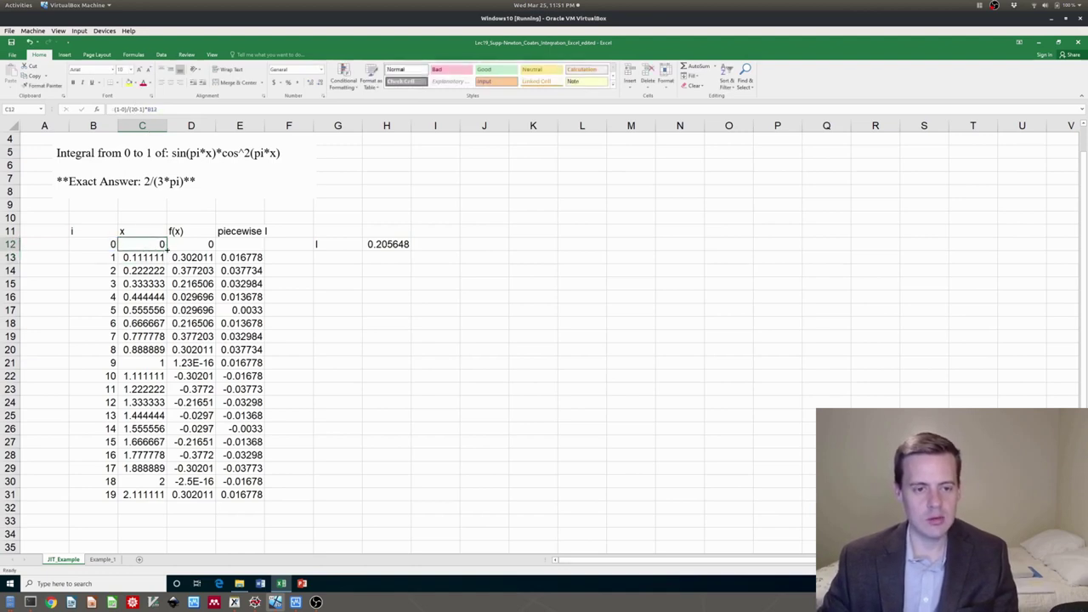
double_click(167, 250)
left_click(140, 492)
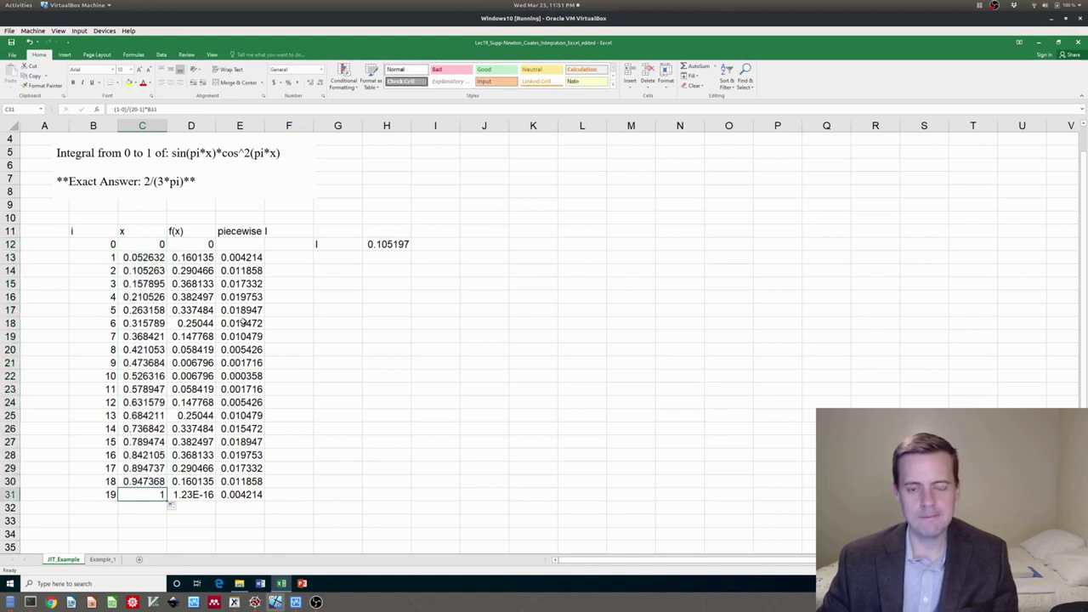
Step: Set H12 to =SUM(E13:E31) so the integral totals 0.210752
left_click(379, 244)
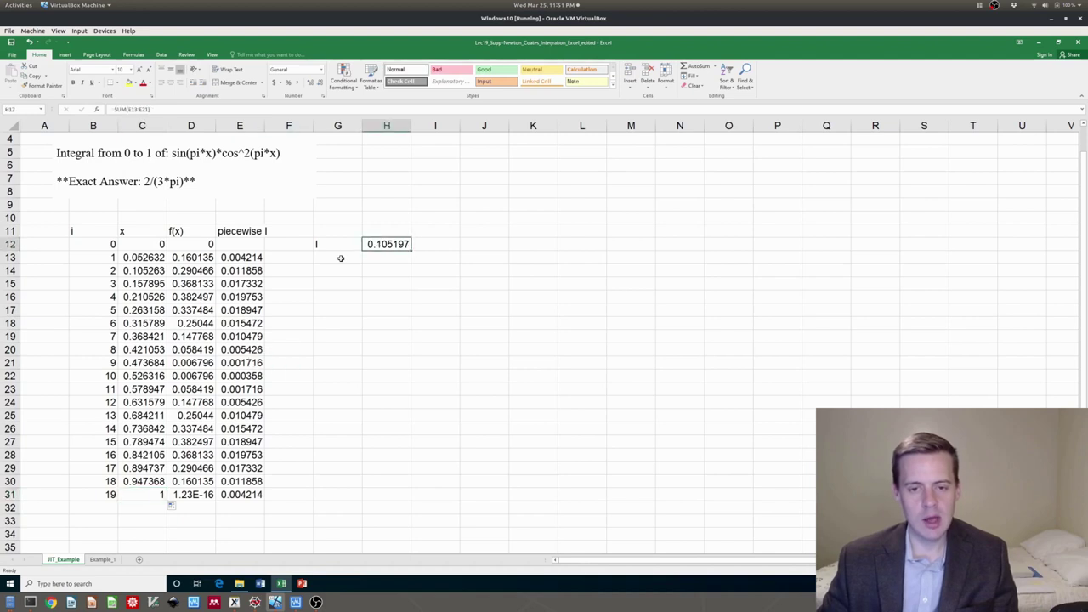
type("=SUM(")
left_click_drag(240, 257, 260, 495)
type(")")
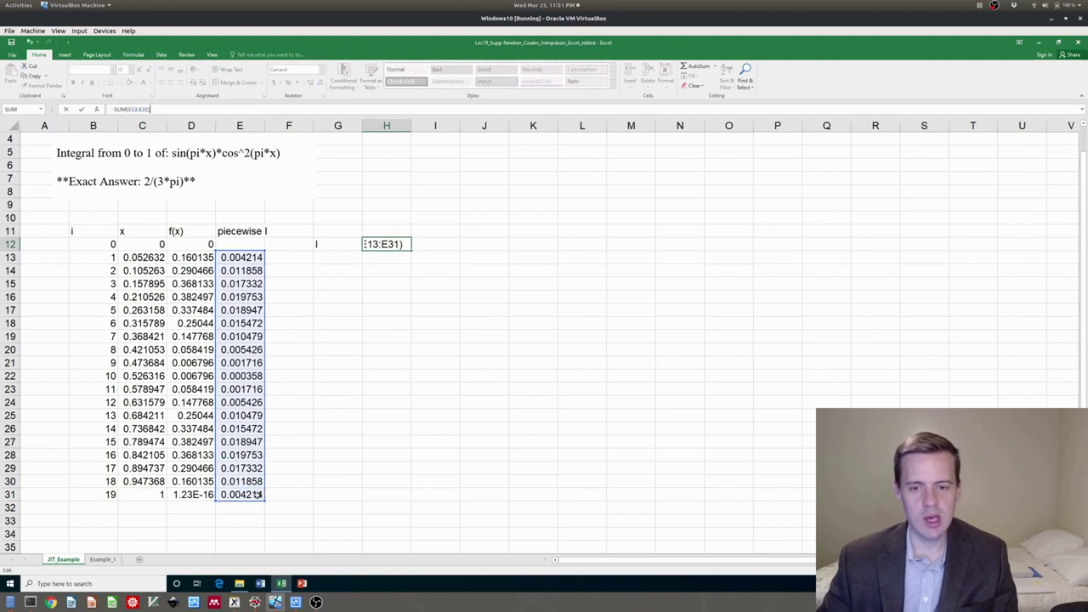
key("Return")
key("Up")
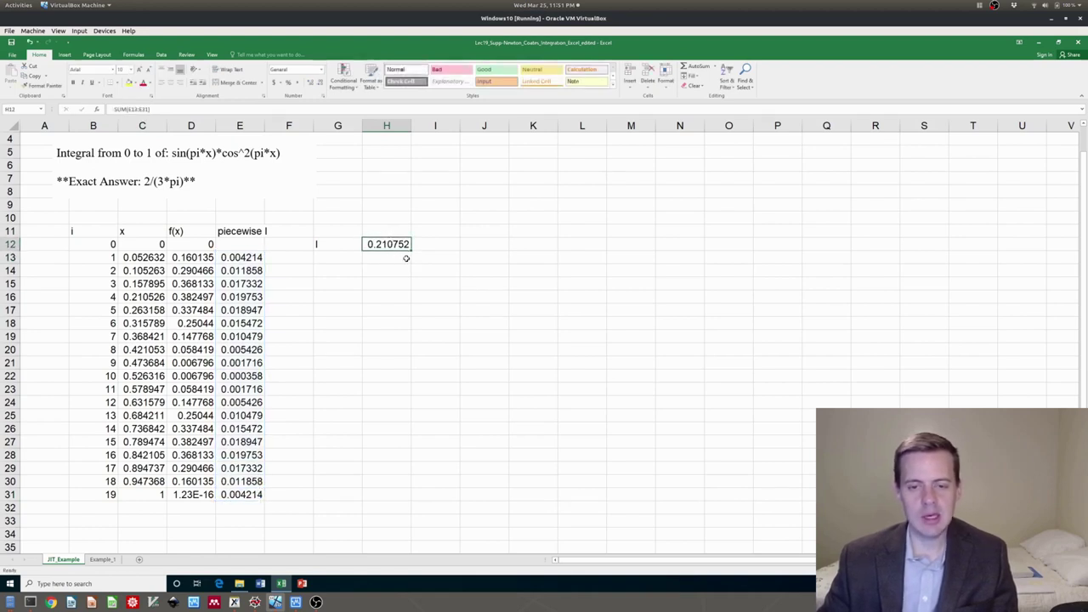
key("ctrl+alt+Down")
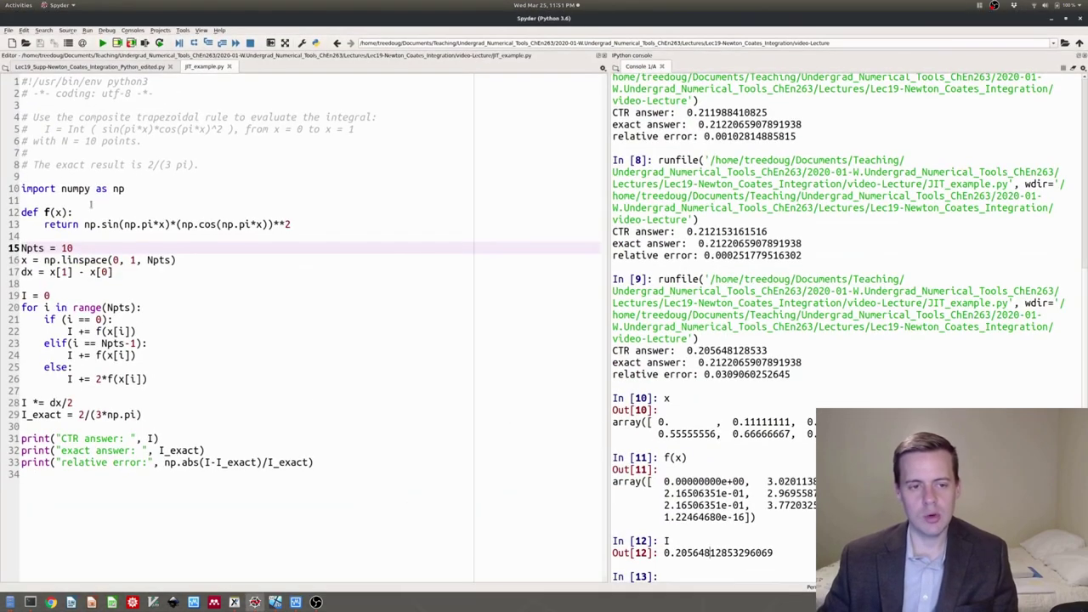
Step: Change Npts to 20 and rerun, getting a CTR answer of 0.210751525996
type("2")
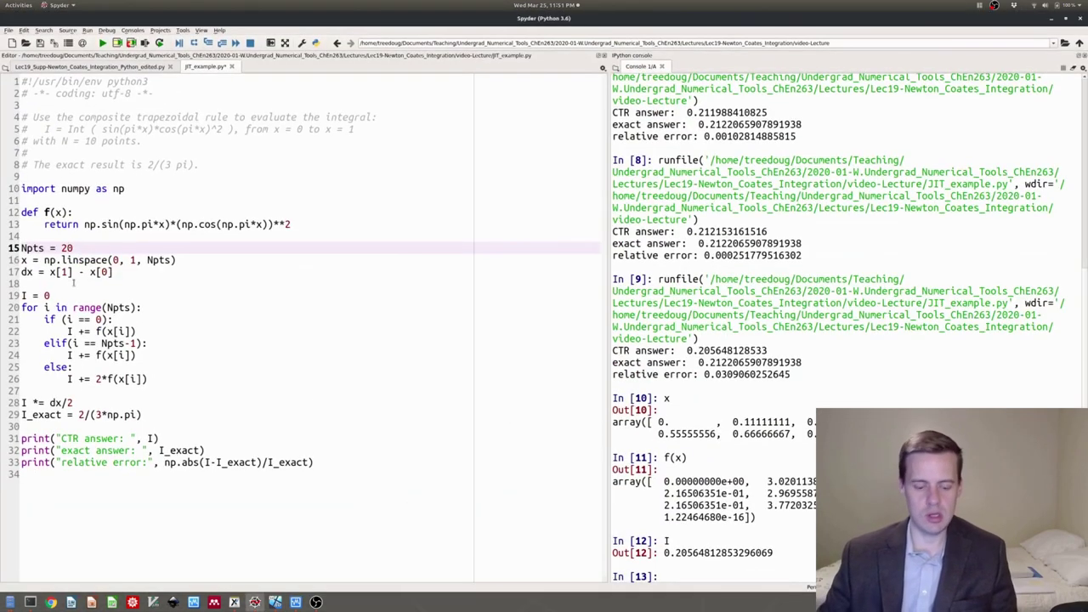
left_click(102, 43)
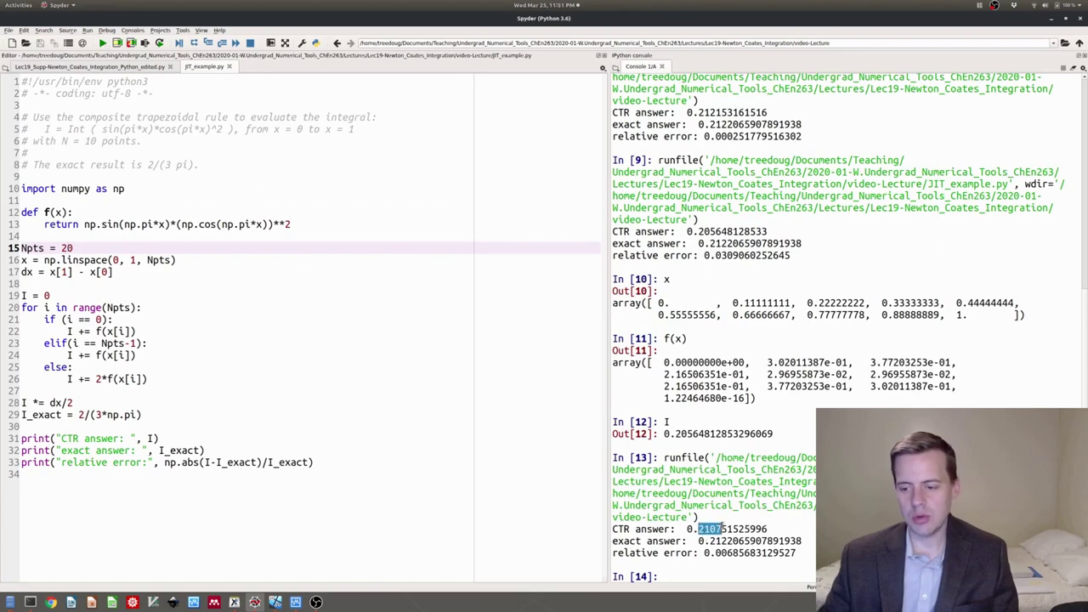
key("ctrl+alt+Down")
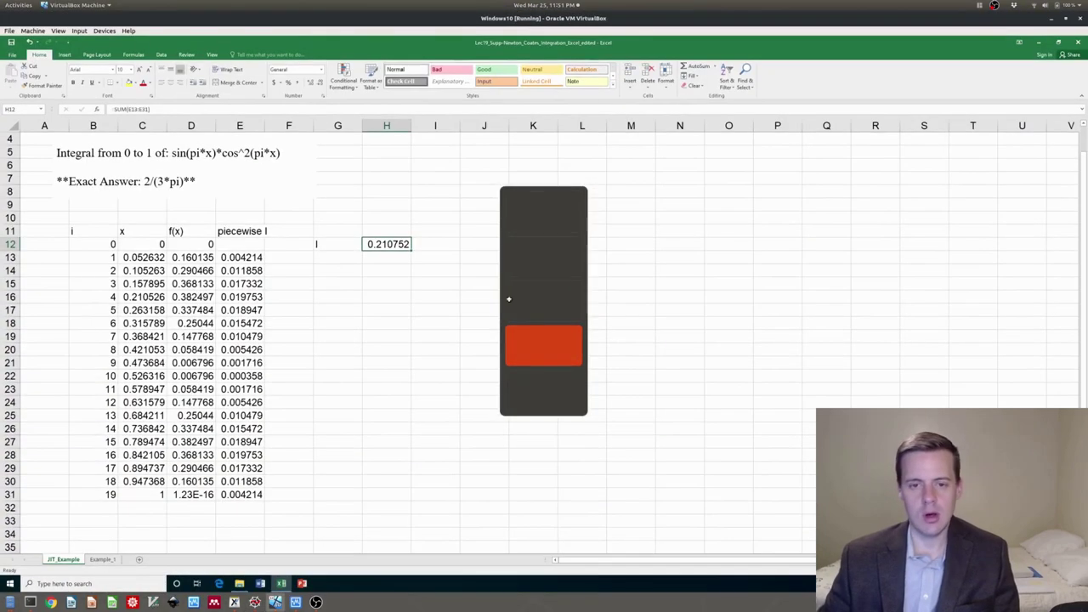
Step: Inspect the 20-point x formula in cell C15 of the Excel sheet
left_click(343, 272)
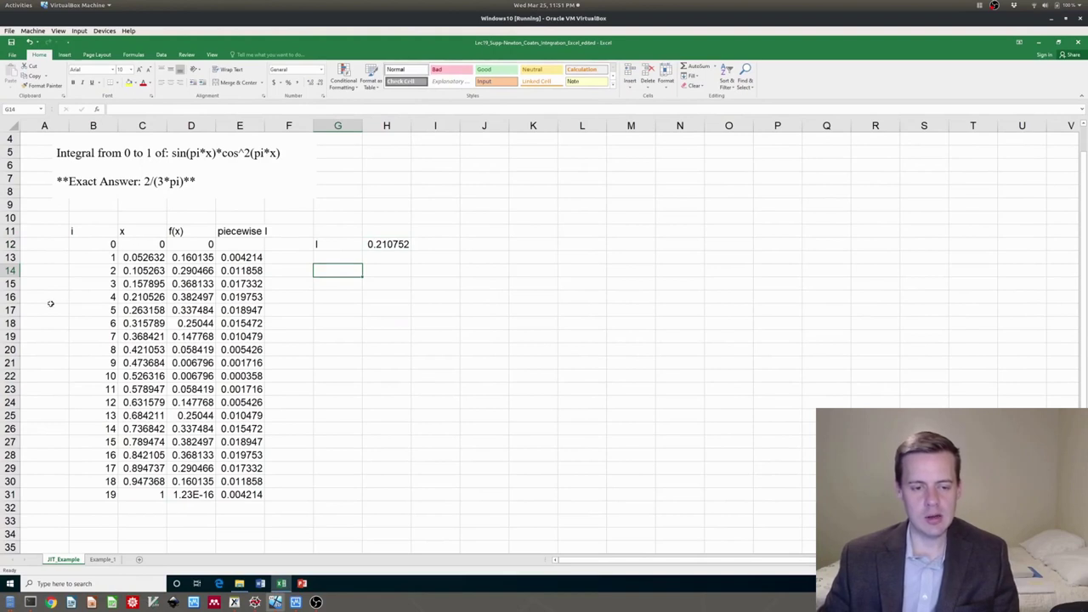
left_click(132, 287)
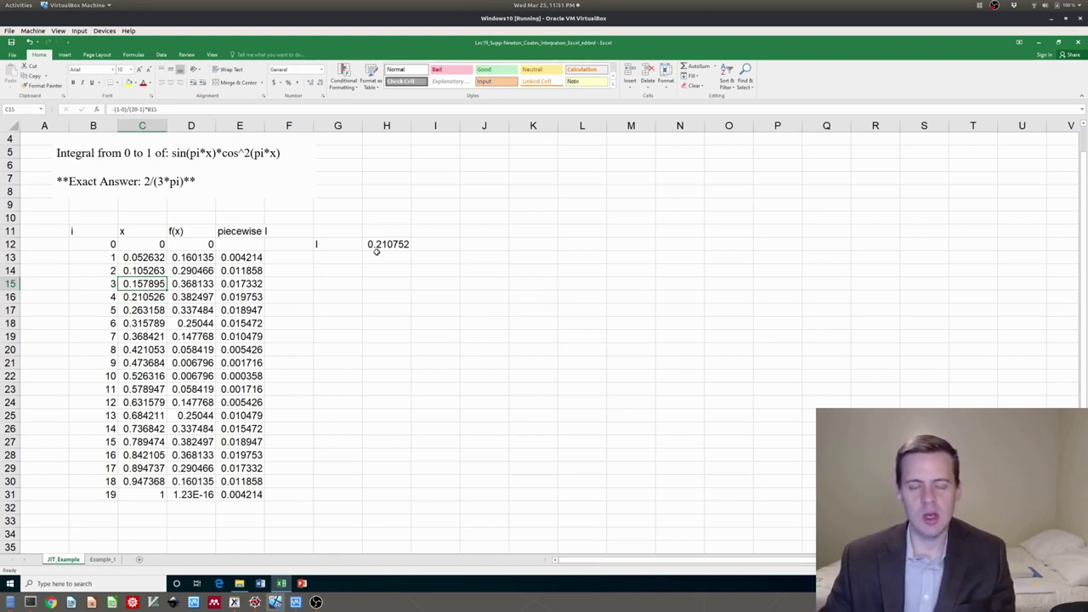
key("alt+Tab")
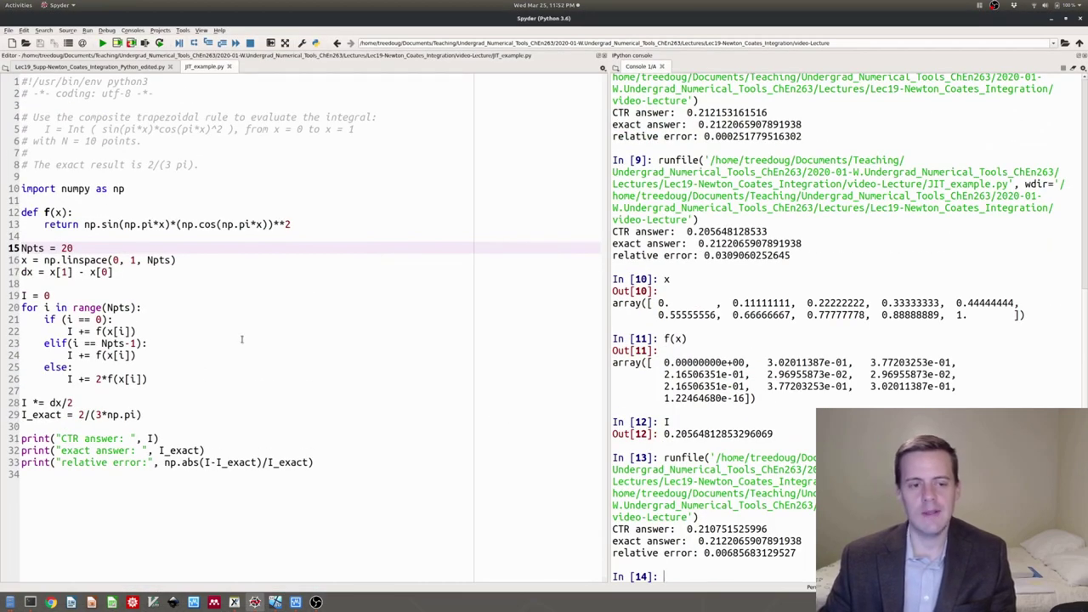
Step: Set Npts to 1000, rerun the script, and highlight the new relative error
type("1000")
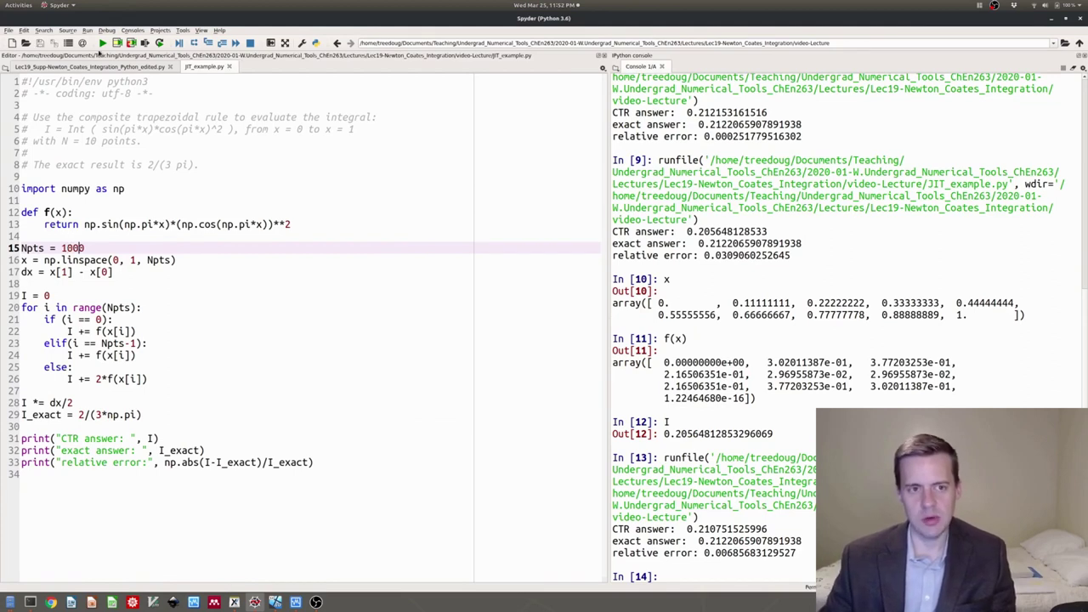
left_click(102, 42)
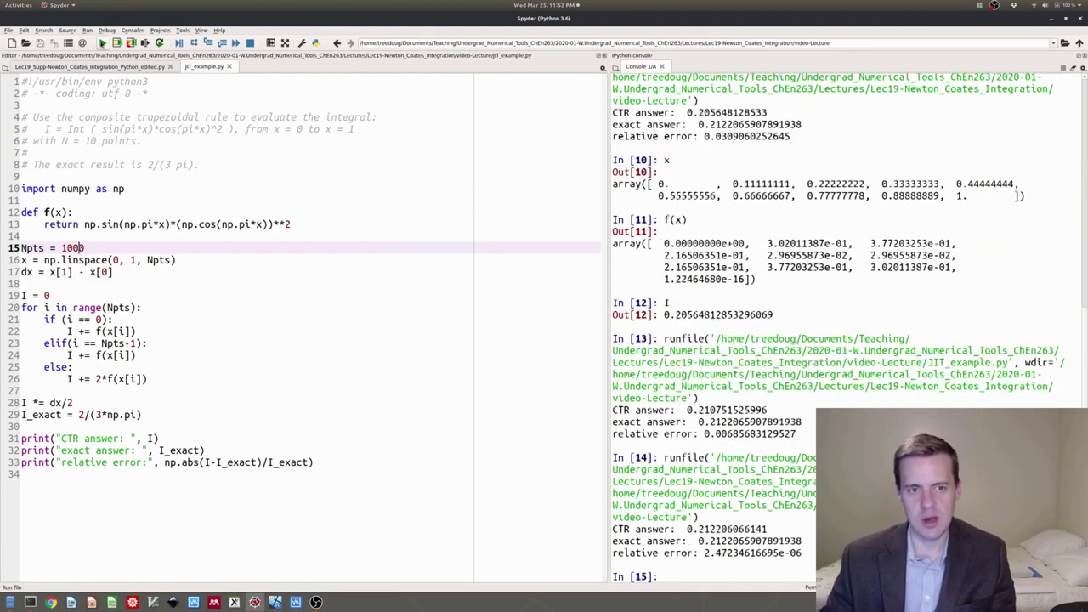
left_click_drag(802, 548, 702, 550)
Step: Raise Npts to 10000 and rerun, cutting the relative error to about 2.47e-08
type("0")
left_click(102, 42)
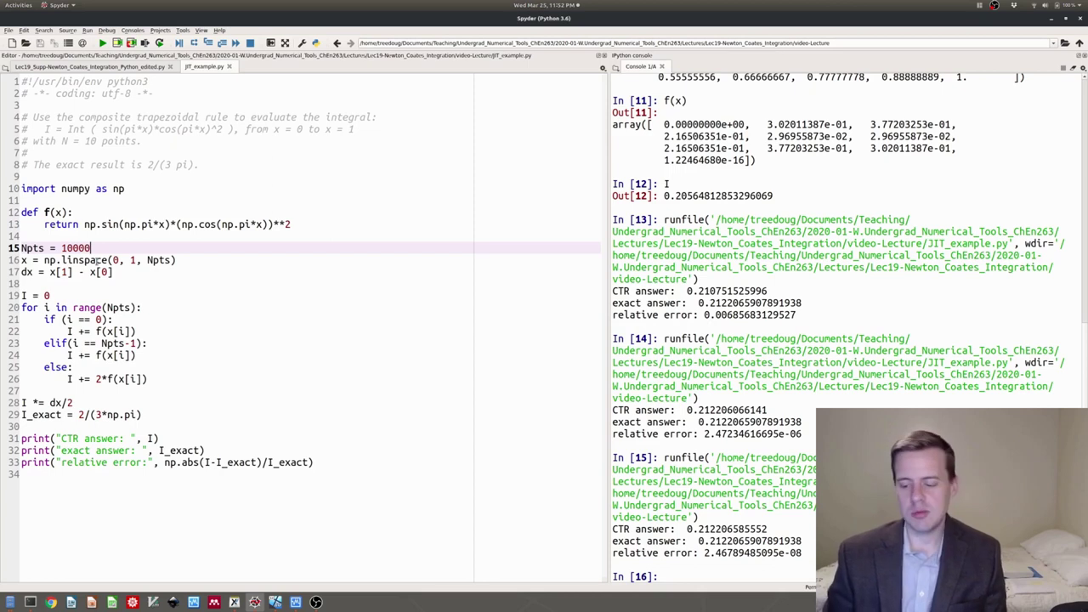
key("alt+Tab")
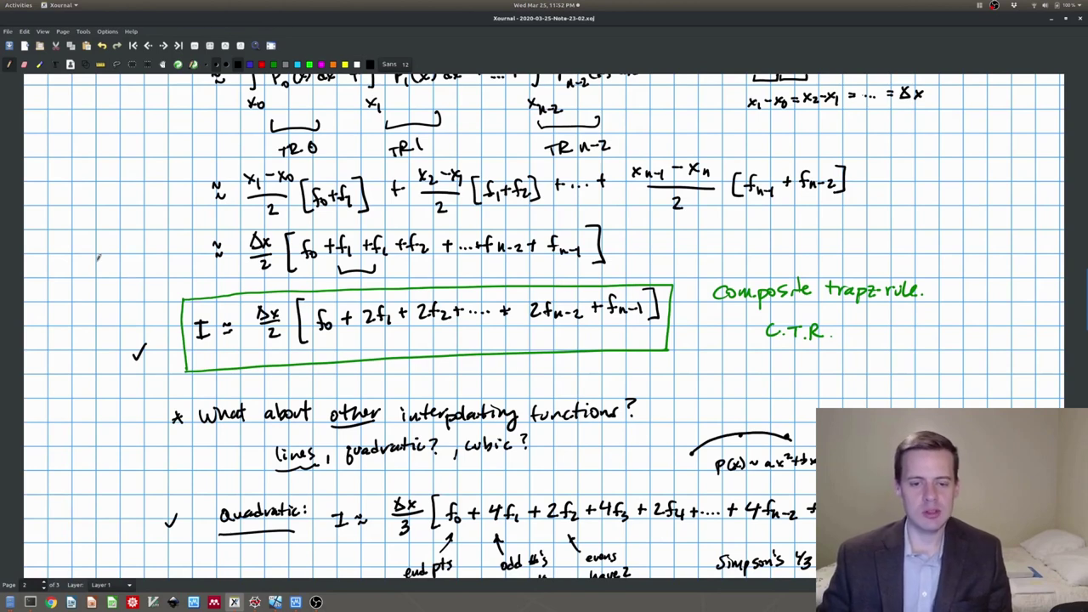
Step: Scroll from the notes' title through Simpson's and the 3Δx/8 rules to section II. Examples
scroll(199, 440, "down", 3)
scroll(200, 439, "down", 5)
scroll(203, 441, "up", 11)
scroll(204, 440, "up", 20)
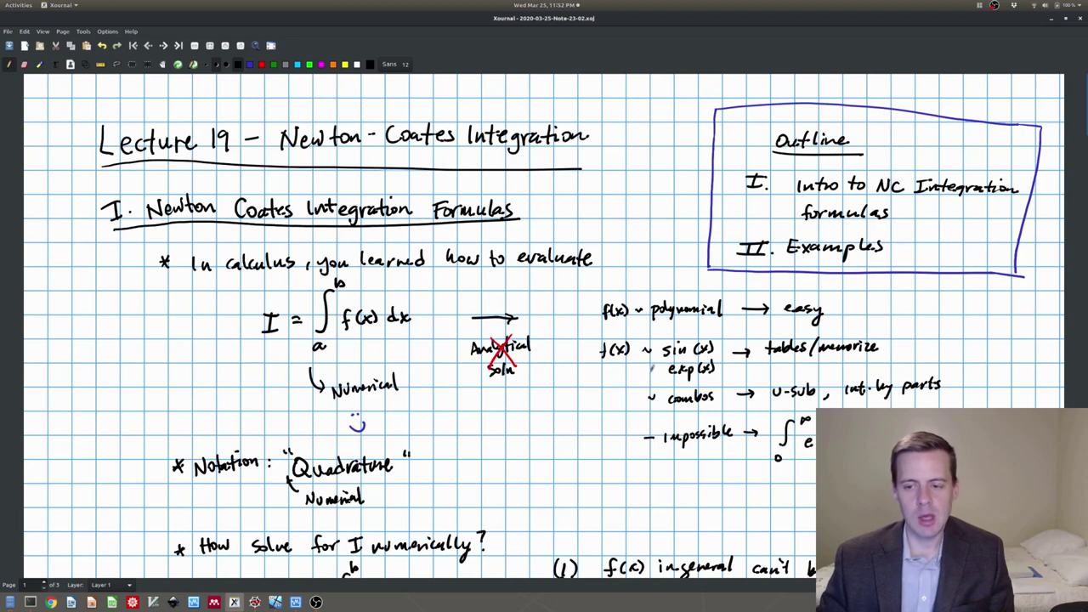
scroll(363, 362, "down", 8)
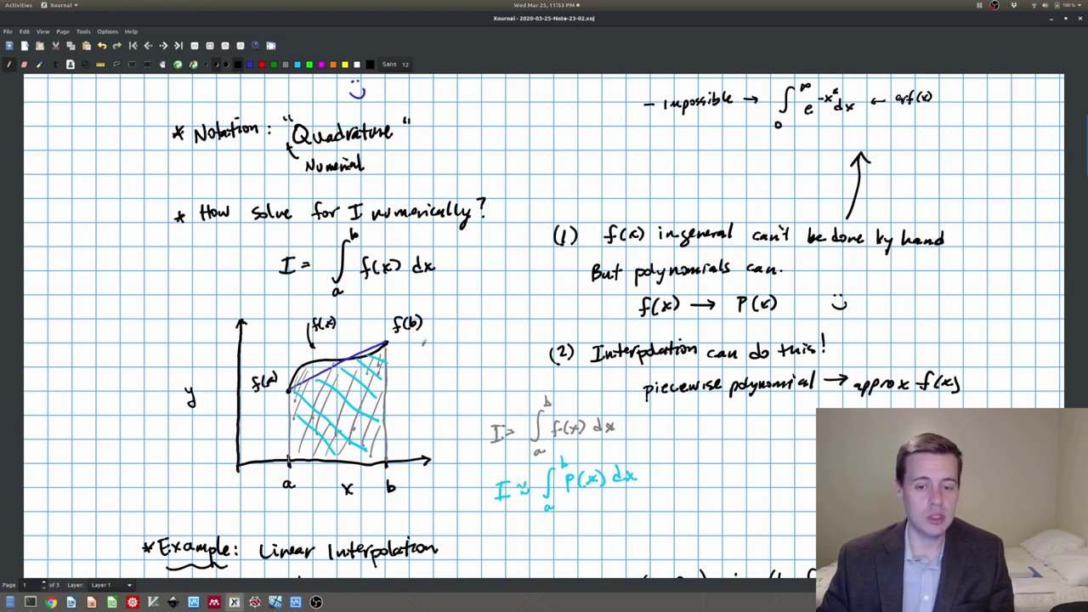
scroll(384, 447, "down", 5)
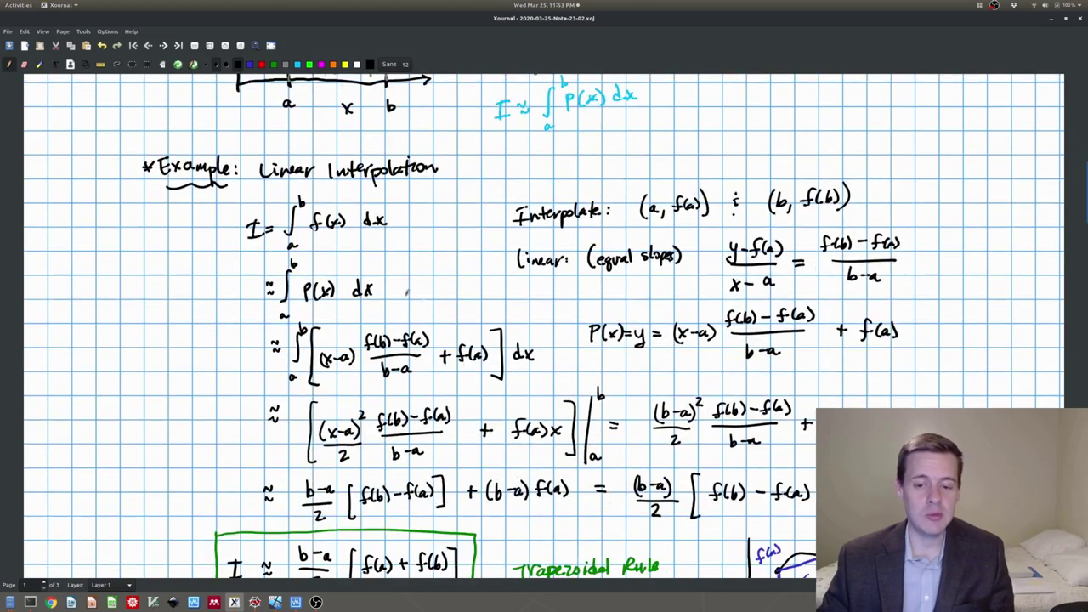
scroll(407, 292, "down", 3)
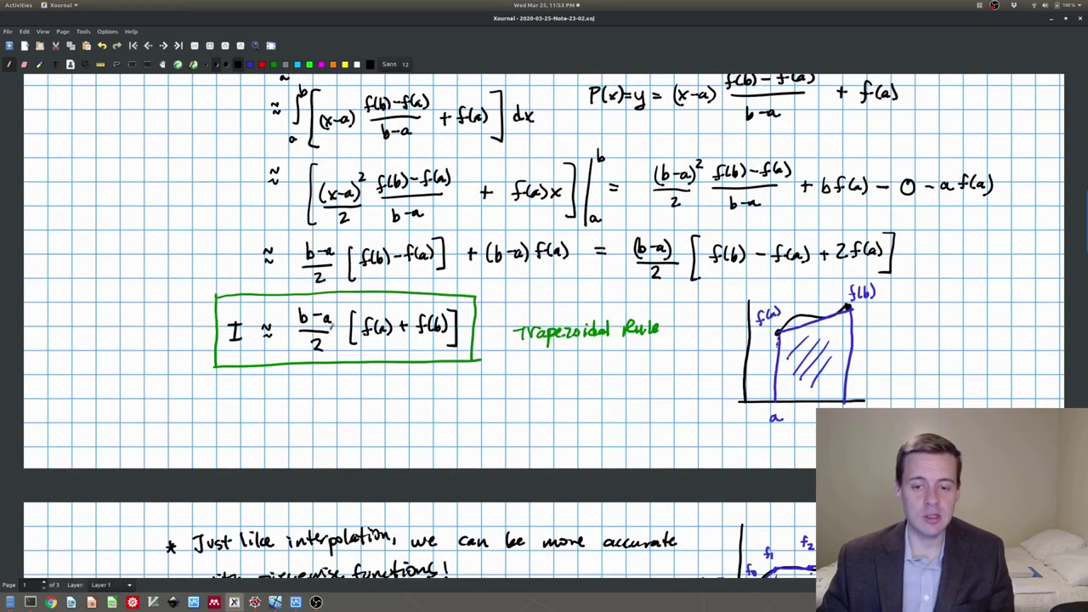
scroll(333, 325, "down", 6)
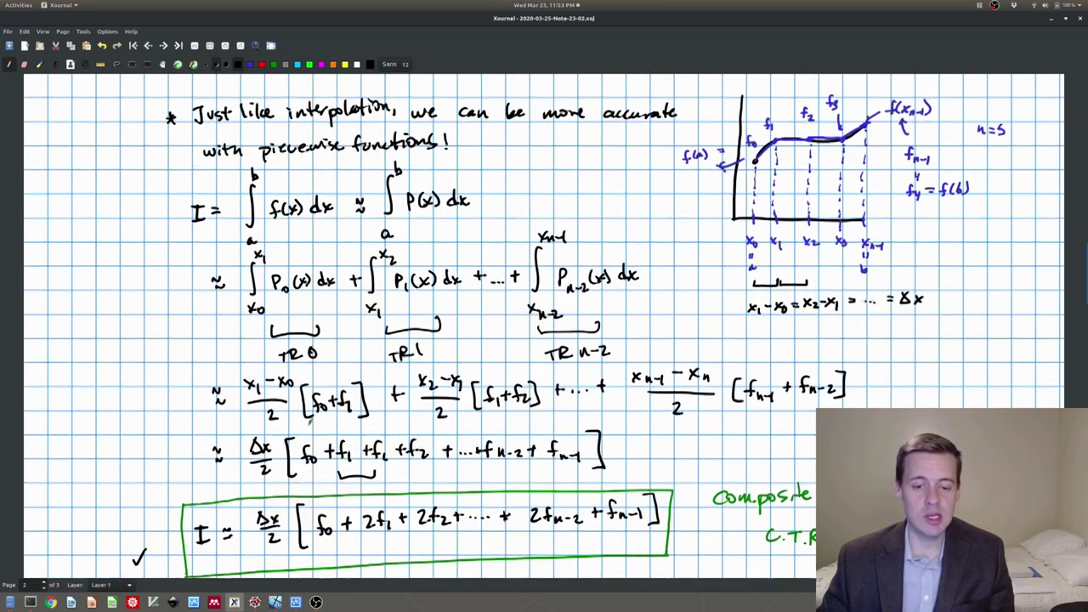
scroll(311, 418, "down", 3)
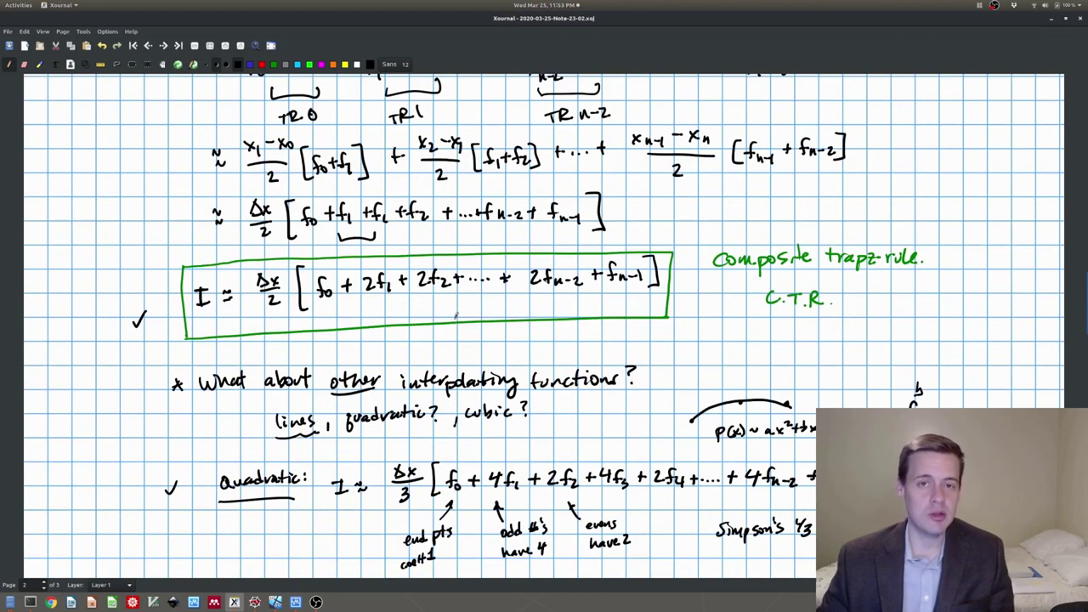
scroll(456, 315, "down", 9)
scroll(459, 315, "up", 8)
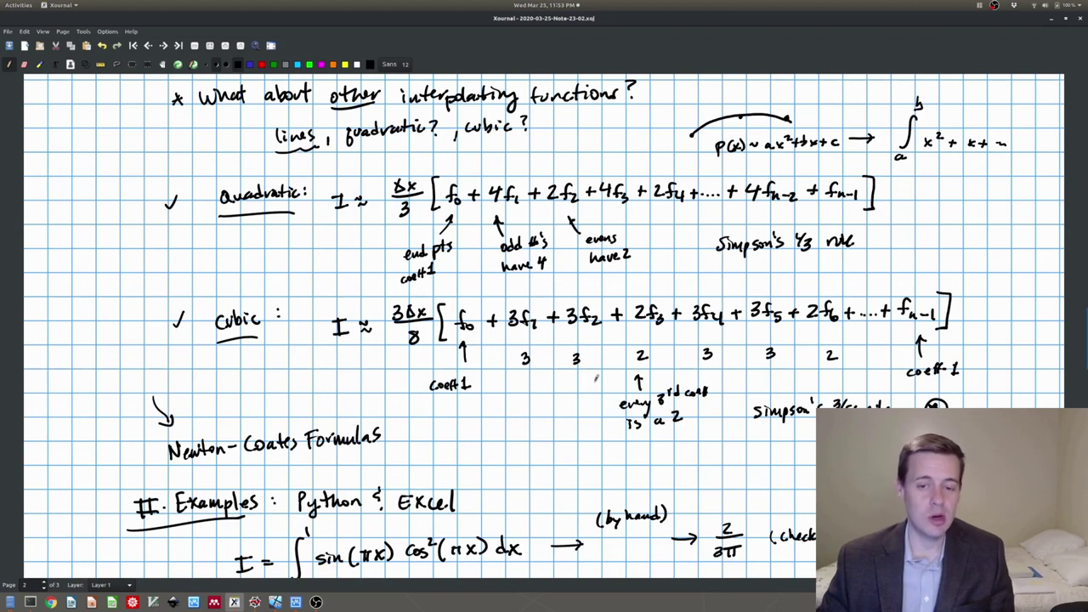
scroll(479, 361, "down", 5)
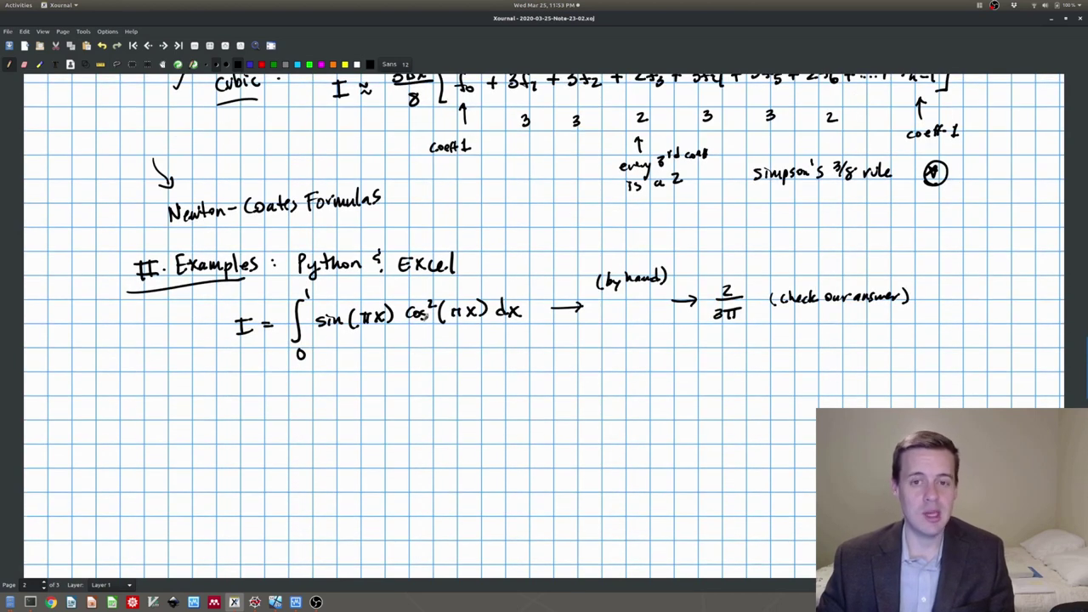